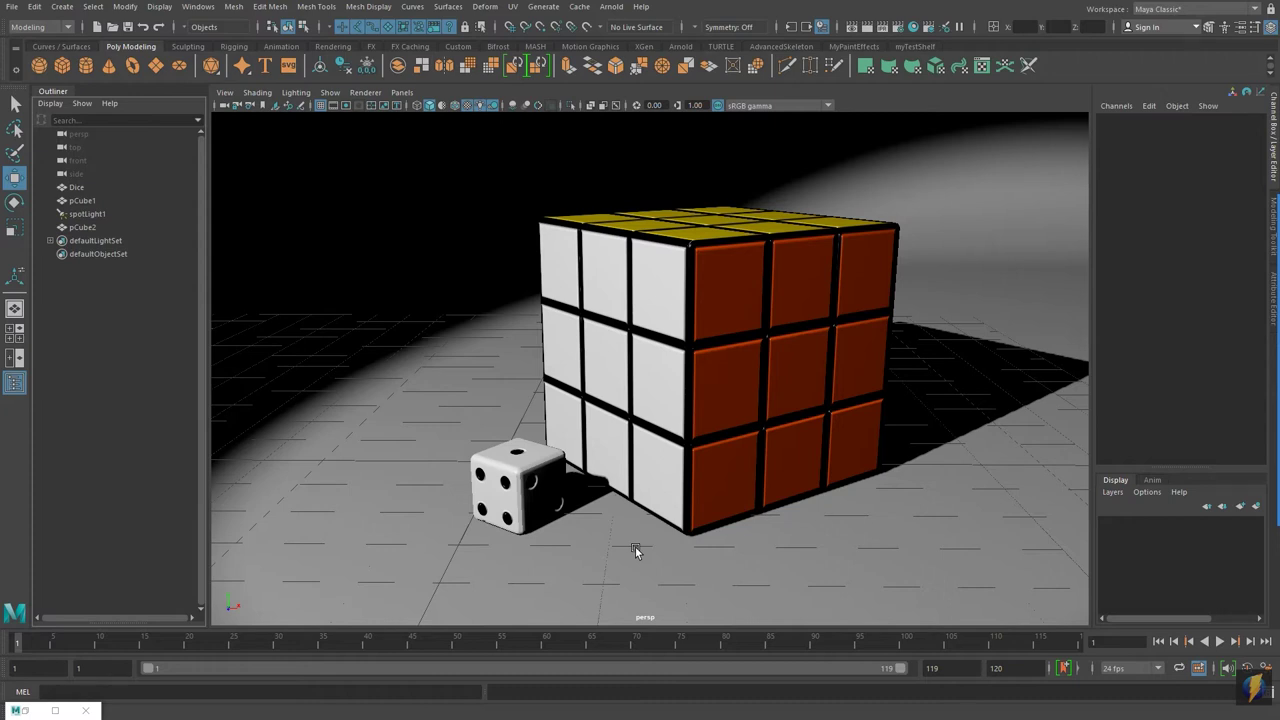
mouse_move(1268, 403)
mouse_move(1030, 236)
mouse_down()
mouse_move(866, 286)
mouse_move(780, 271)
mouse_move(729, 300)
mouse_move(678, 290)
mouse_move(720, 243)
mouse_move(763, 251)
mouse_move(729, 286)
mouse_move(785, 328)
mouse_move(621, 534)
mouse_move(654, 523)
mouse_move(763, 341)
mouse_move(694, 346)
mouse_move(755, 340)
mouse_move(760, 363)
mouse_move(697, 429)
mouse_move(703, 351)
mouse_move(767, 338)
mouse_move(771, 243)
mouse_move(694, 246)
mouse_move(703, 331)
mouse_move(754, 331)
mouse_move(766, 246)
mouse_move(749, 251)
mouse_move(723, 449)
mouse_move(553, 483)
mouse_move(536, 458)
mouse_move(572, 490)
mouse_move(508, 452)
mouse_move(524, 479)
mouse_move(510, 482)
mouse_move(510, 456)
mouse_move(525, 487)
mouse_move(512, 468)
mouse_up()
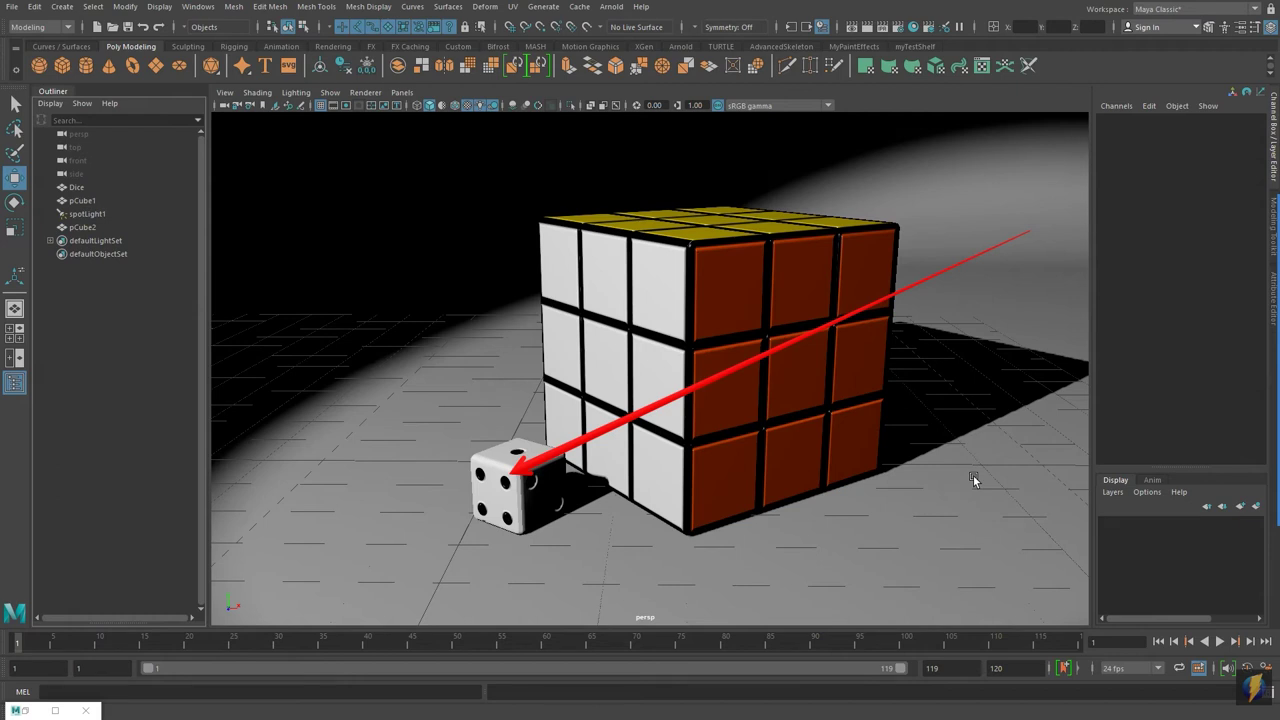
key(Escape)
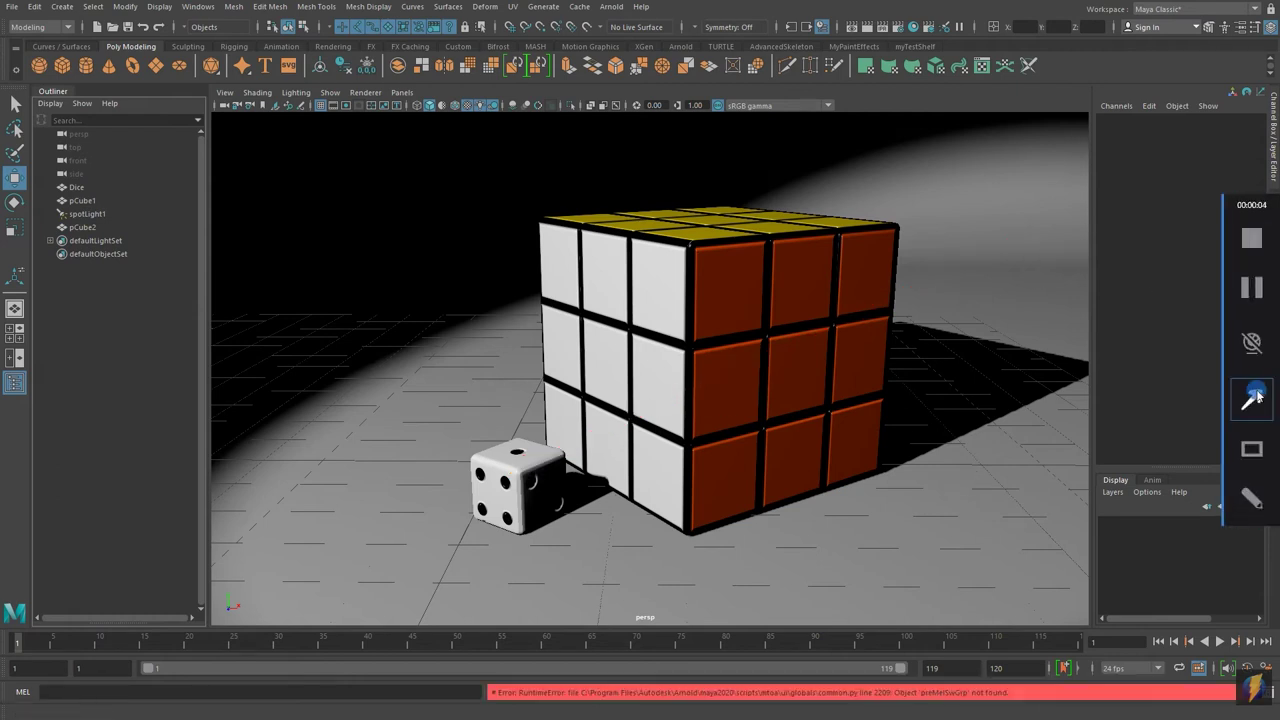
click(1252, 397)
mouse_move(1004, 196)
mouse_down()
mouse_move(777, 457)
mouse_move(520, 465)
mouse_move(557, 500)
mouse_move(515, 435)
mouse_move(206, 251)
mouse_move(531, 409)
mouse_move(958, 332)
mouse_up()
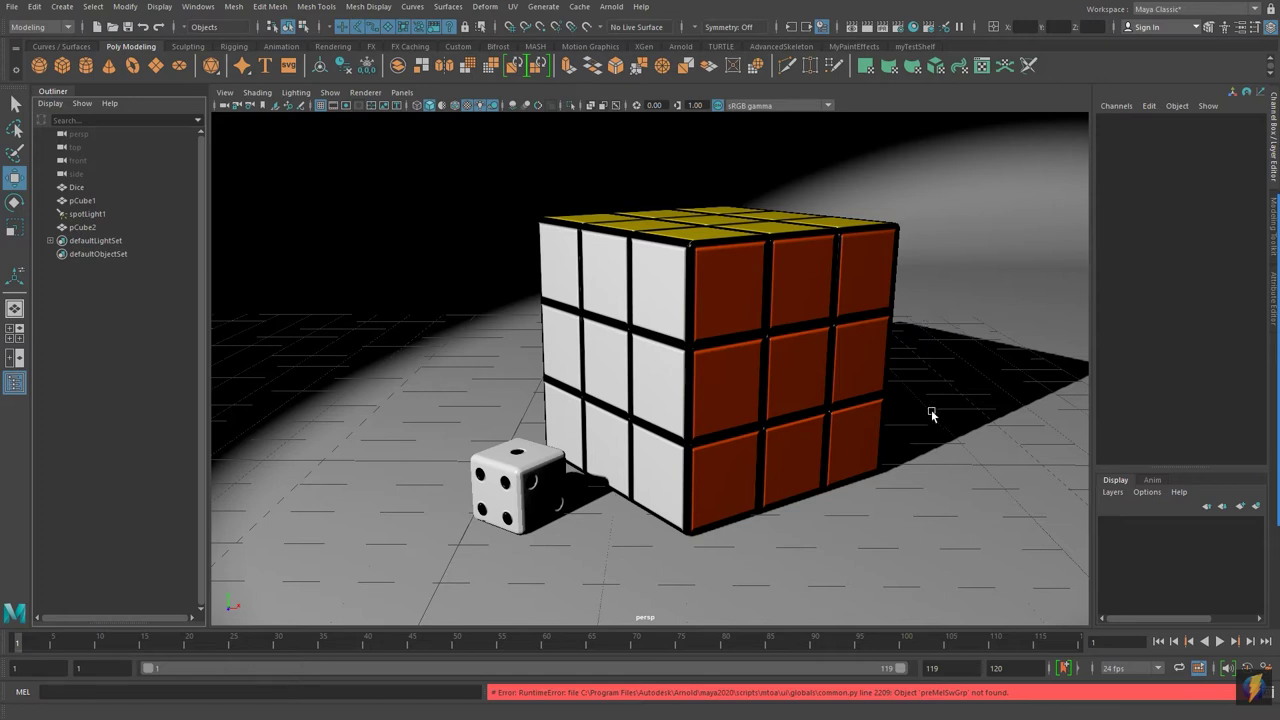
mouse_move(1272, 462)
click(1258, 398)
mouse_move(968, 427)
mouse_down()
mouse_move(929, 114)
mouse_move(907, 50)
mouse_up()
- Check which renderer is set in the render settings, and render the current frame from the persp camera to inspect it
click(893, 25)
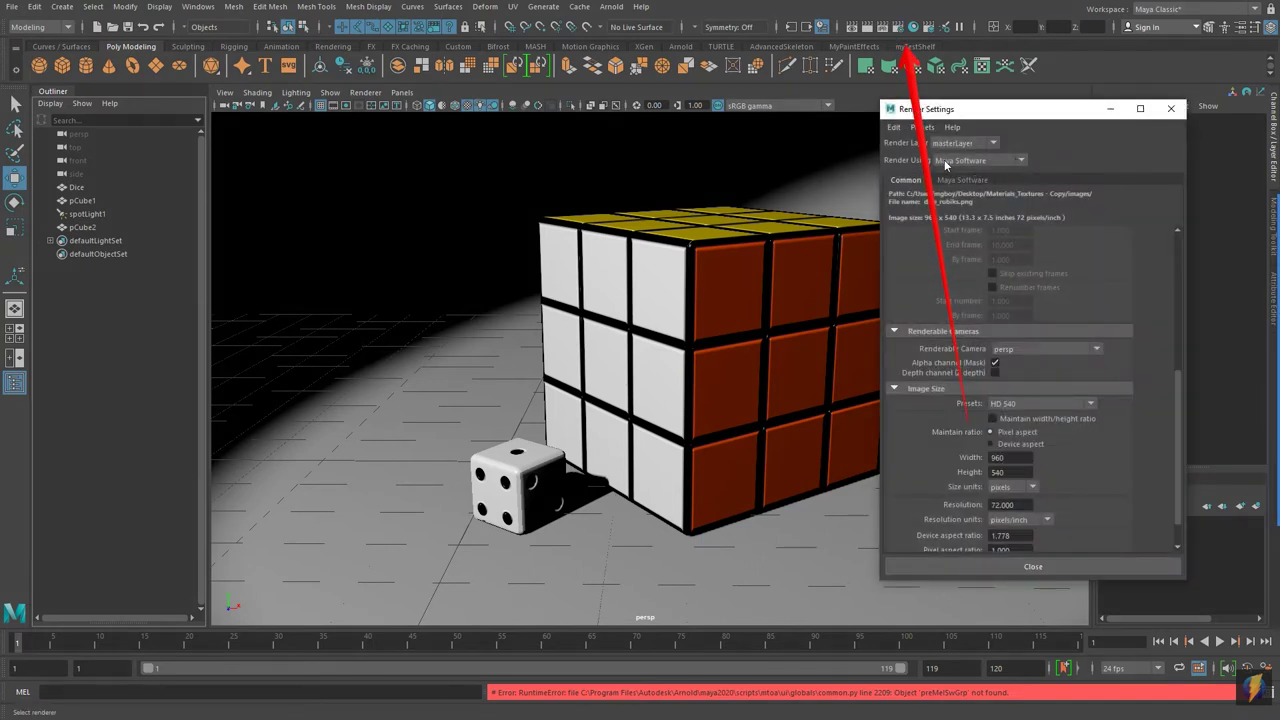
click(1171, 108)
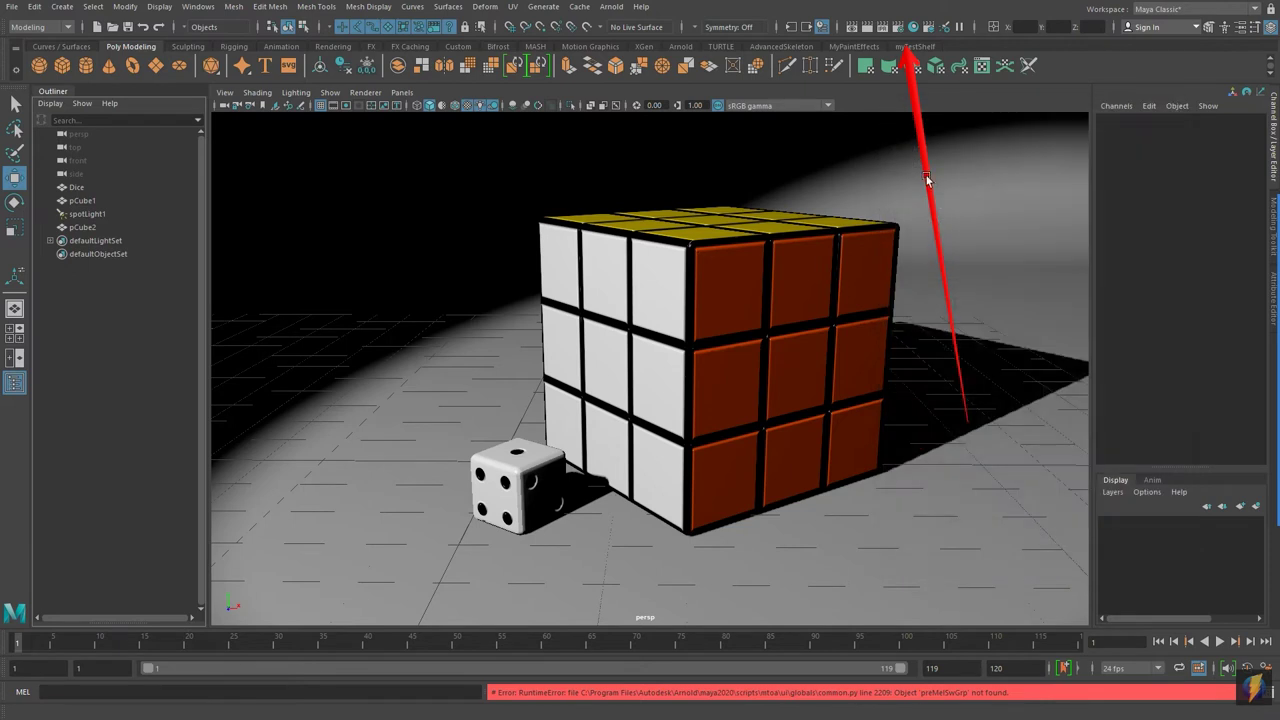
click(868, 27)
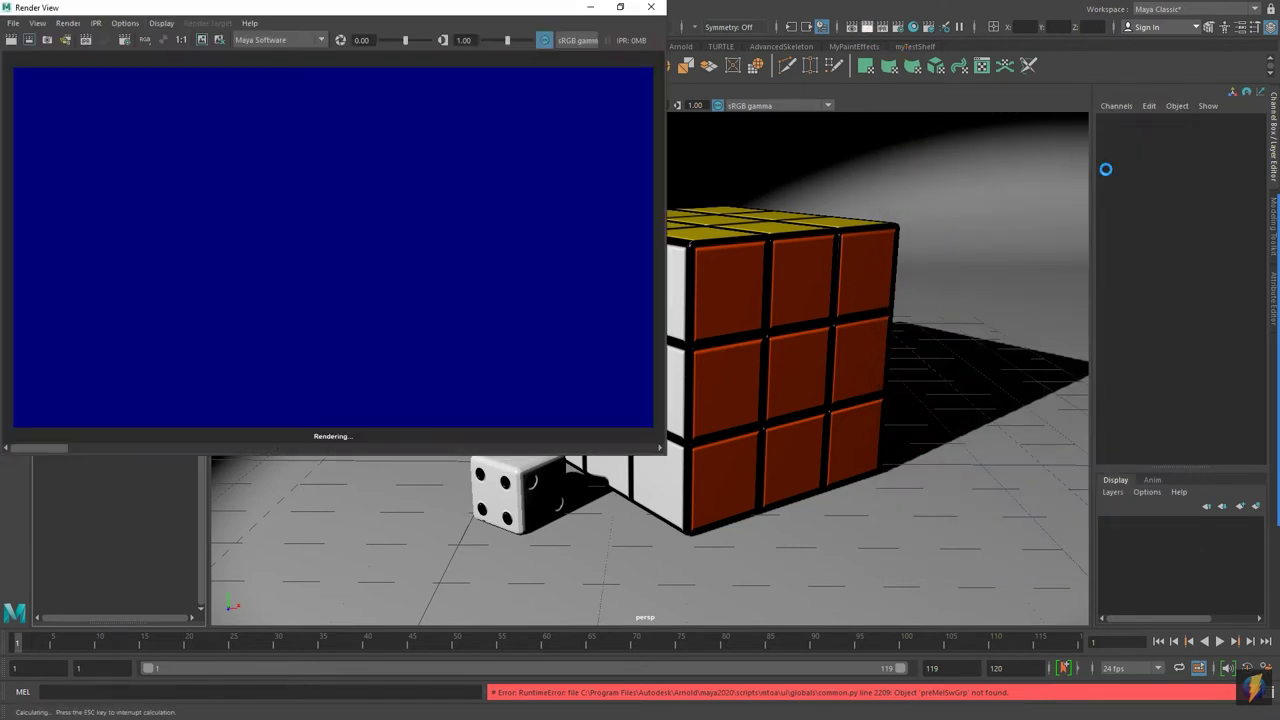
double_click(464, 20)
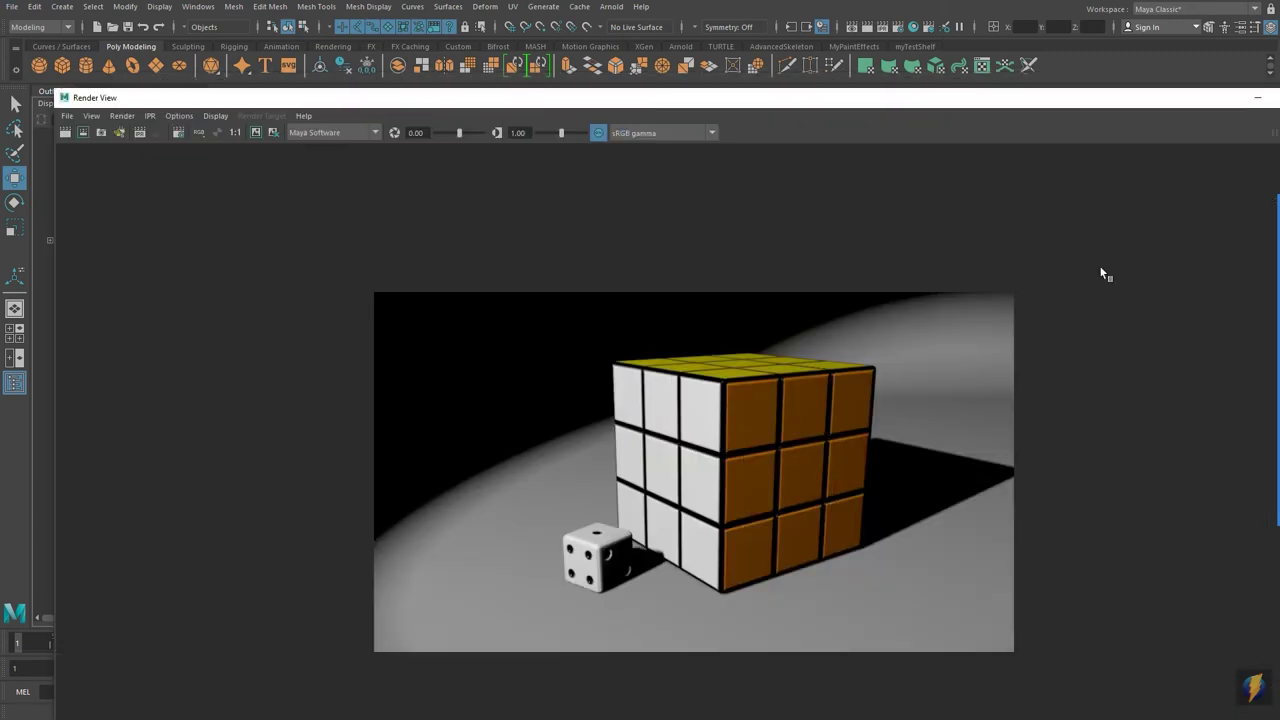
double_click(1073, 97)
click(1075, 160)
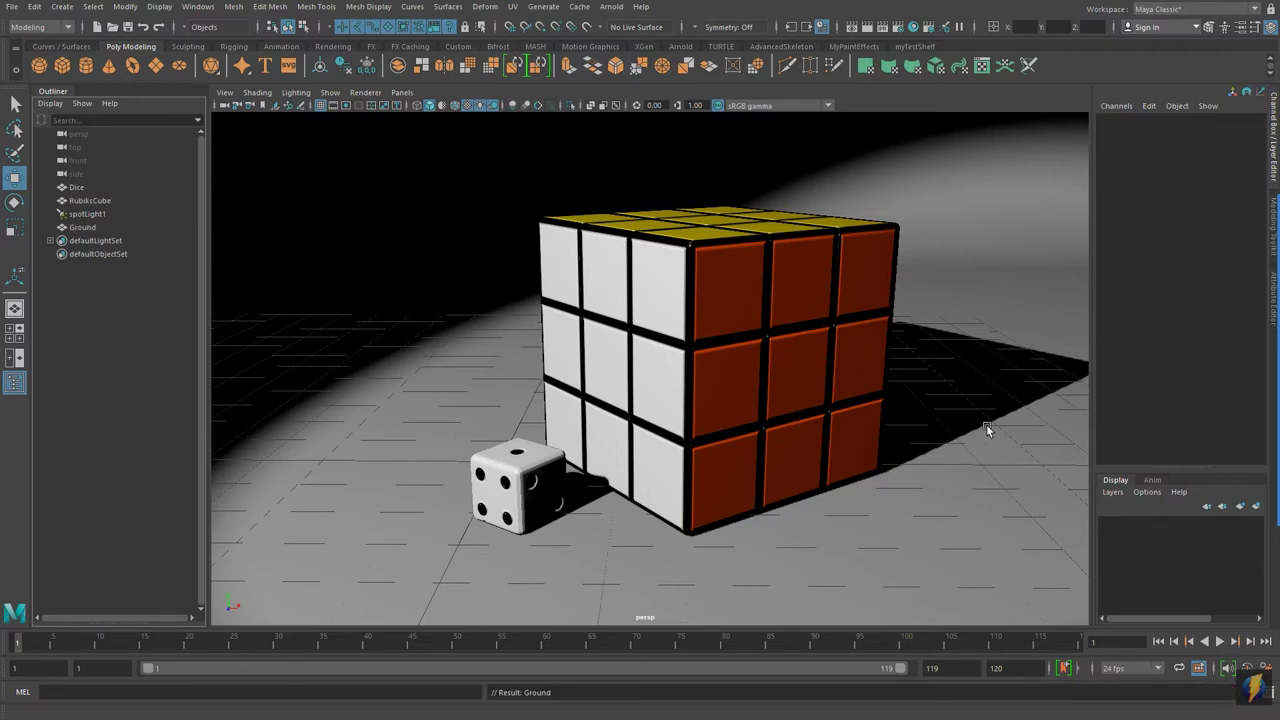
- Render the current frame with Maya Software and keep the image in the Render View for comparison
mouse_move(1270, 402)
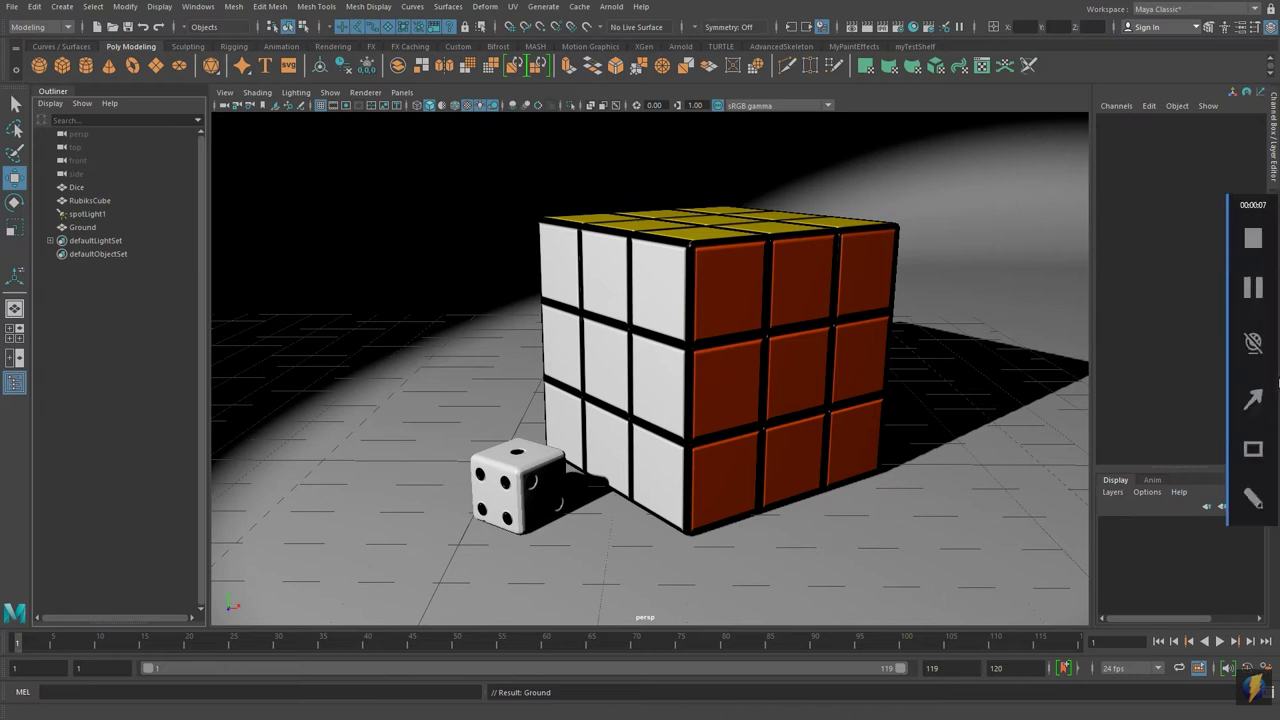
click(1252, 400)
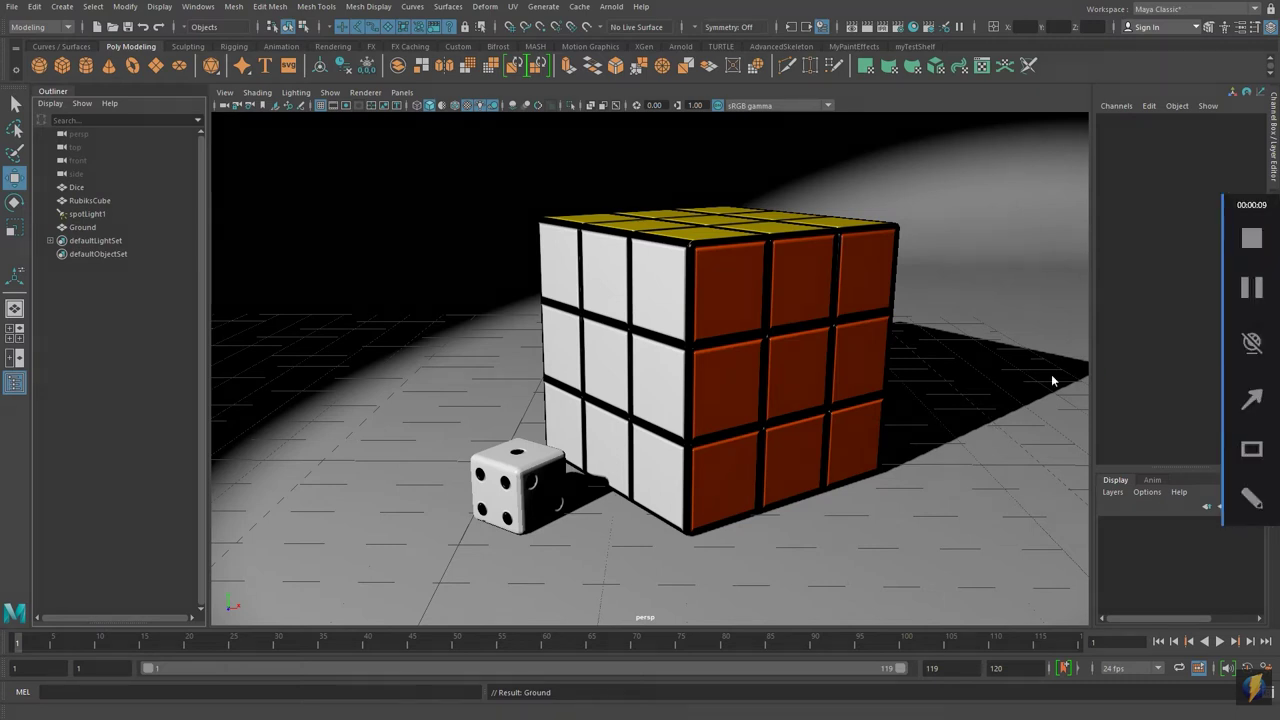
mouse_move(1008, 506)
mouse_down()
mouse_move(960, 428)
mouse_move(820, 414)
mouse_move(929, 200)
mouse_move(898, 108)
mouse_move(913, 38)
mouse_move(903, 35)
mouse_move(910, 80)
mouse_move(868, 30)
mouse_up()
click(868, 30)
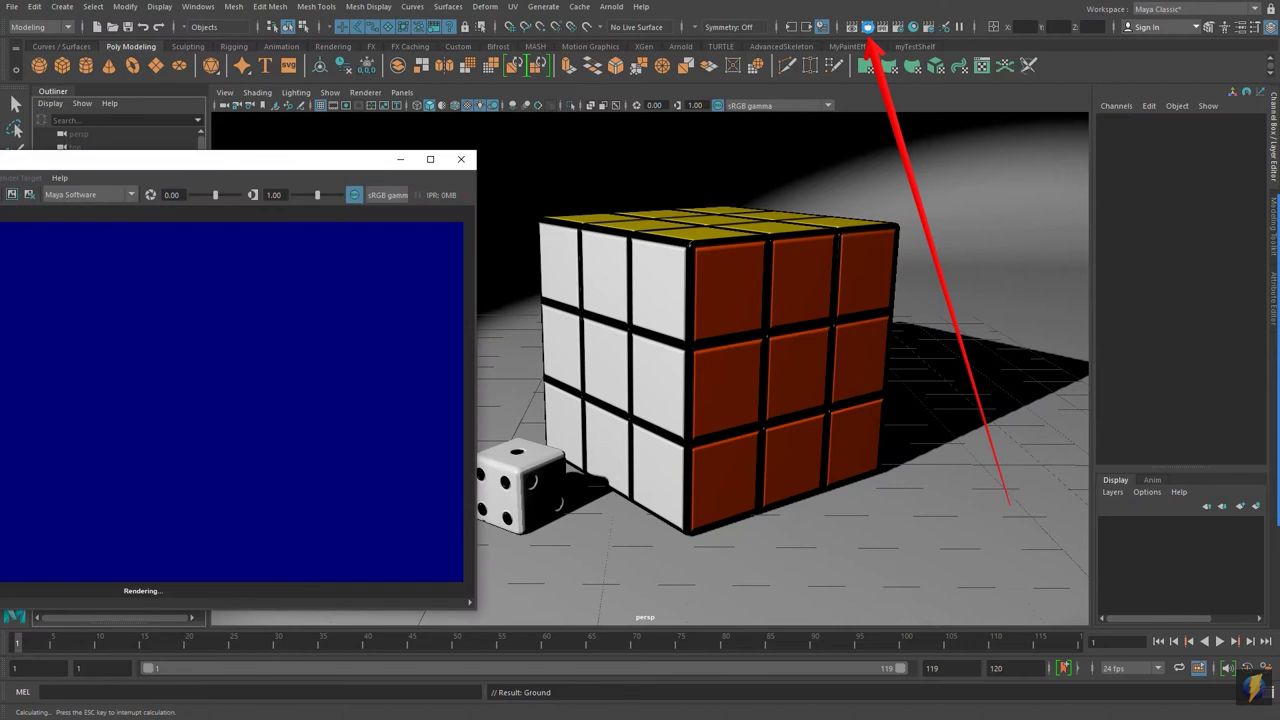
mouse_move(341, 163)
mouse_down()
mouse_move(450, 180)
mouse_move(789, 166)
mouse_up()
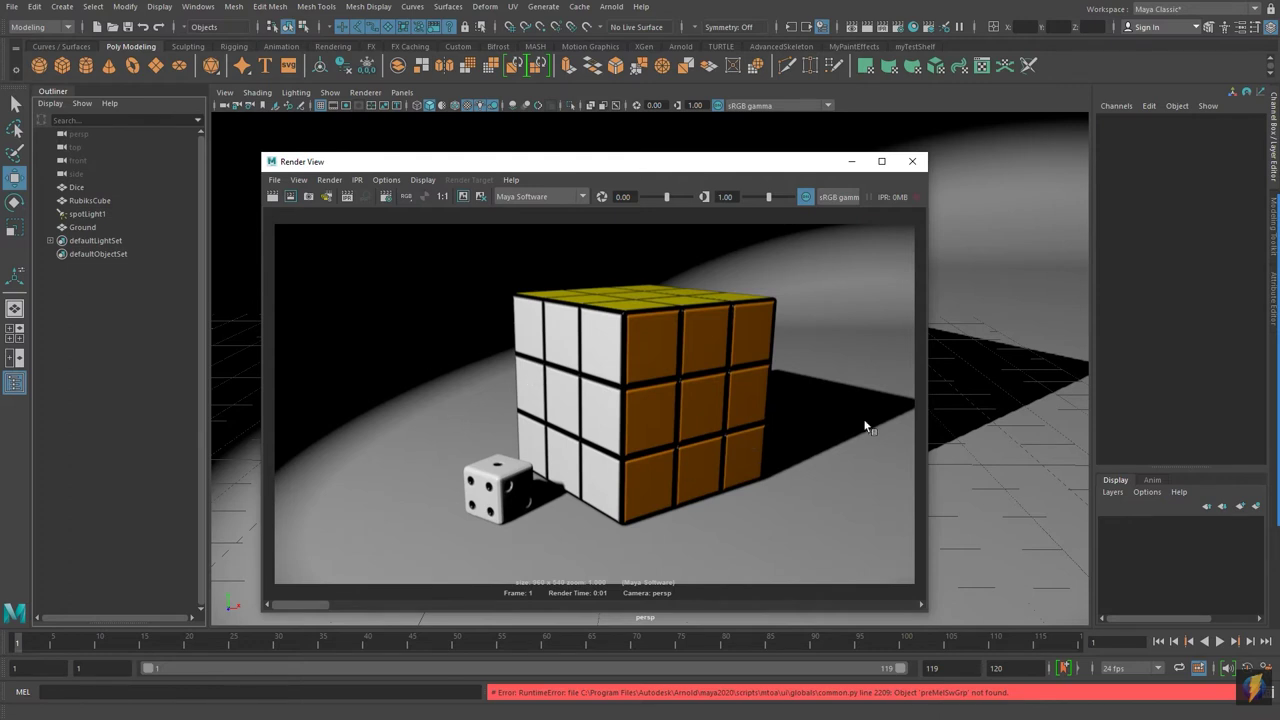
click(1255, 402)
mouse_move(623, 487)
mouse_down()
mouse_move(480, 257)
mouse_move(466, 200)
mouse_up()
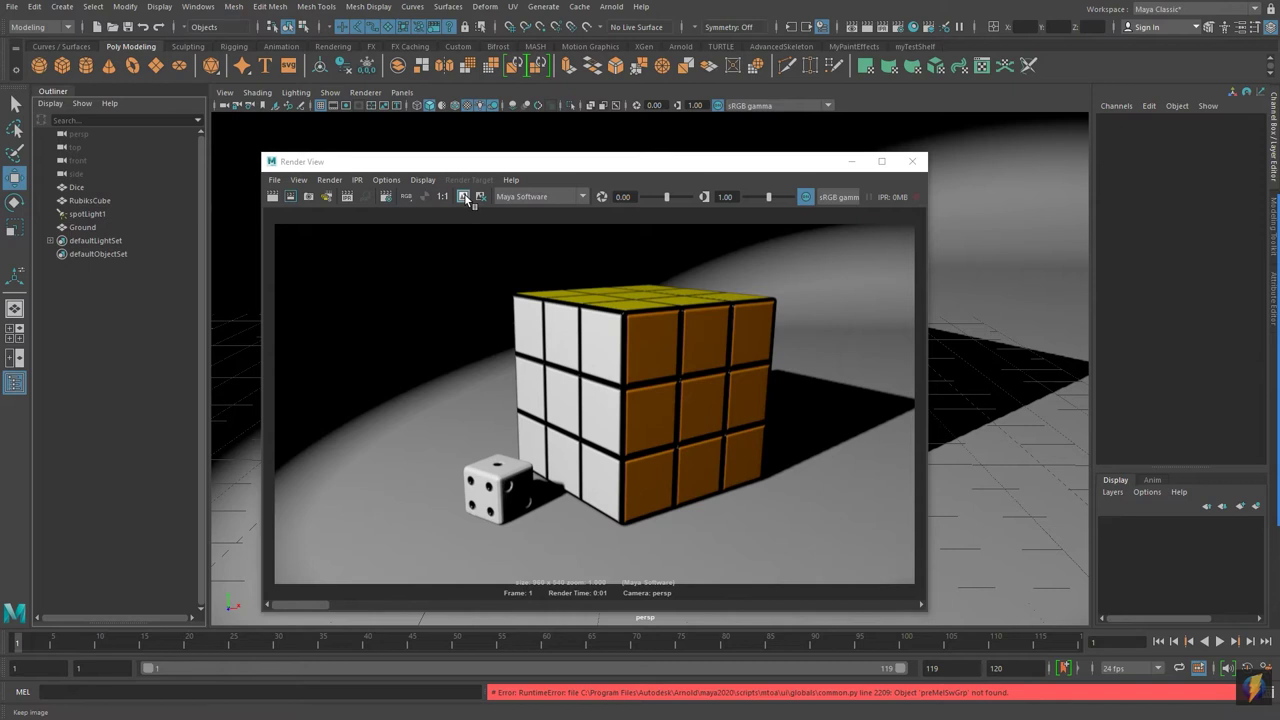
click(464, 196)
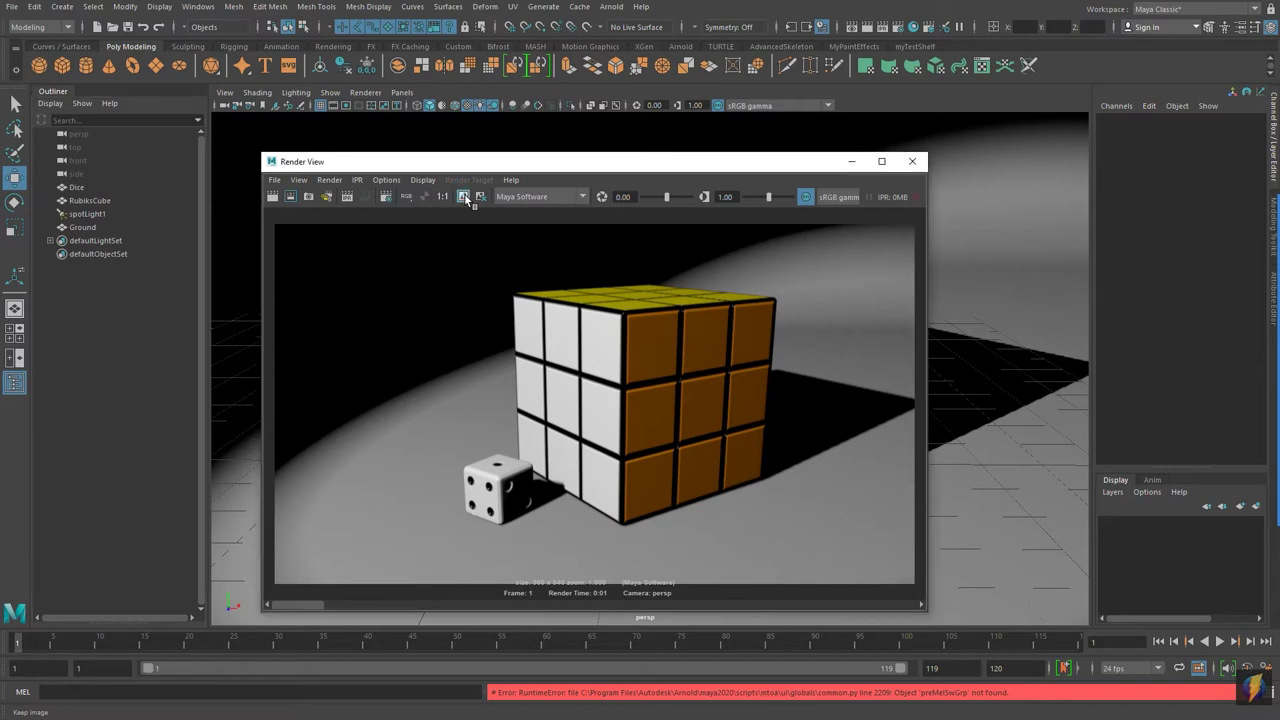
click(914, 163)
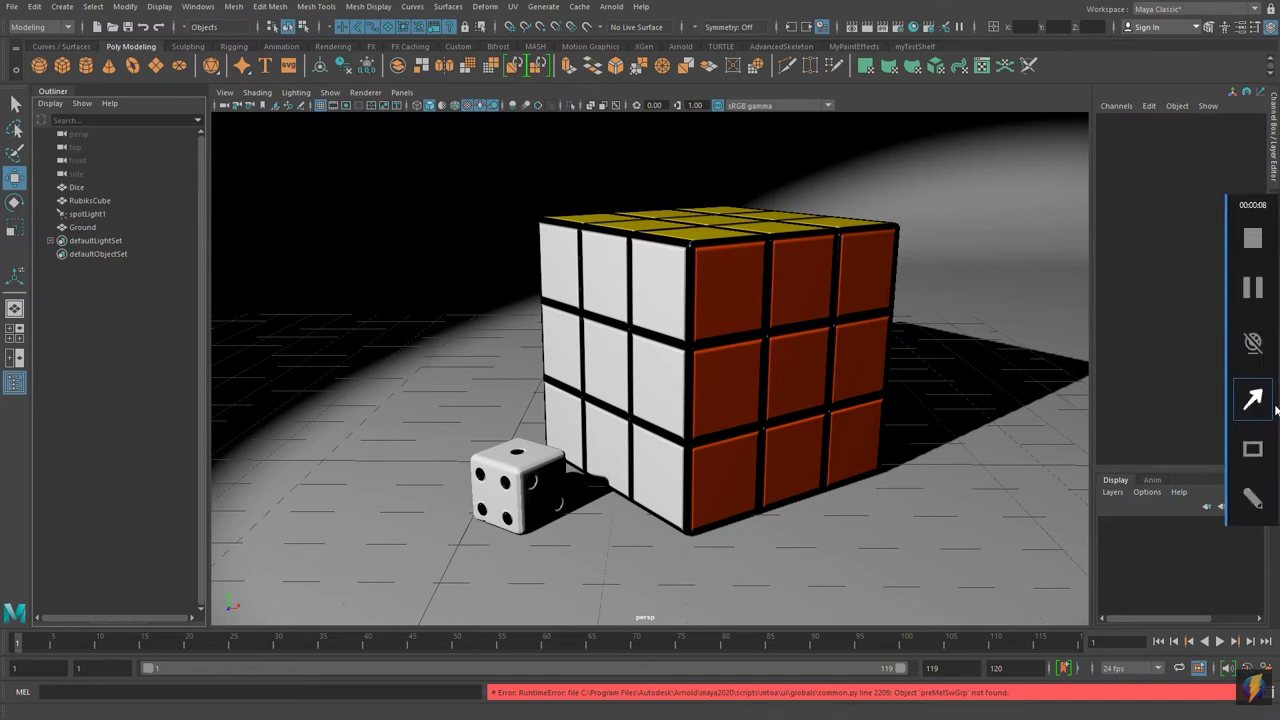
- Change the renderer in the render settings from Maya Software to Arnold Renderer
drag(993, 480, 906, 36)
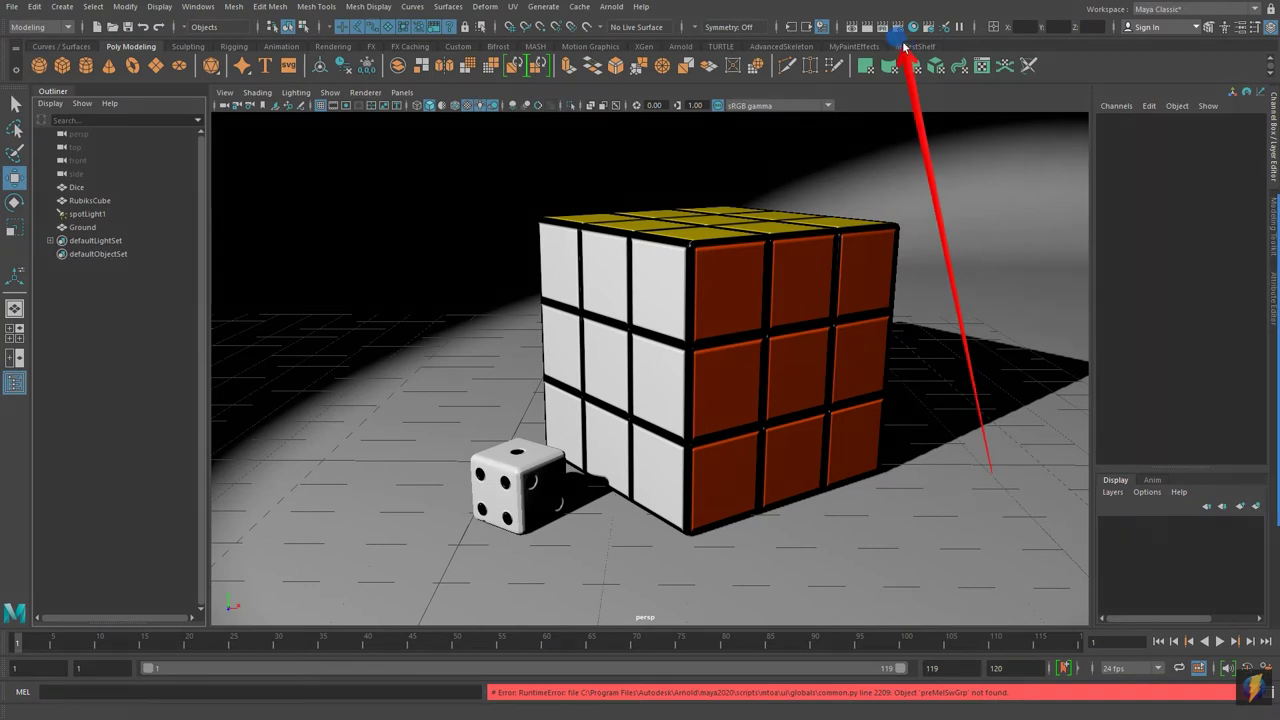
click(898, 30)
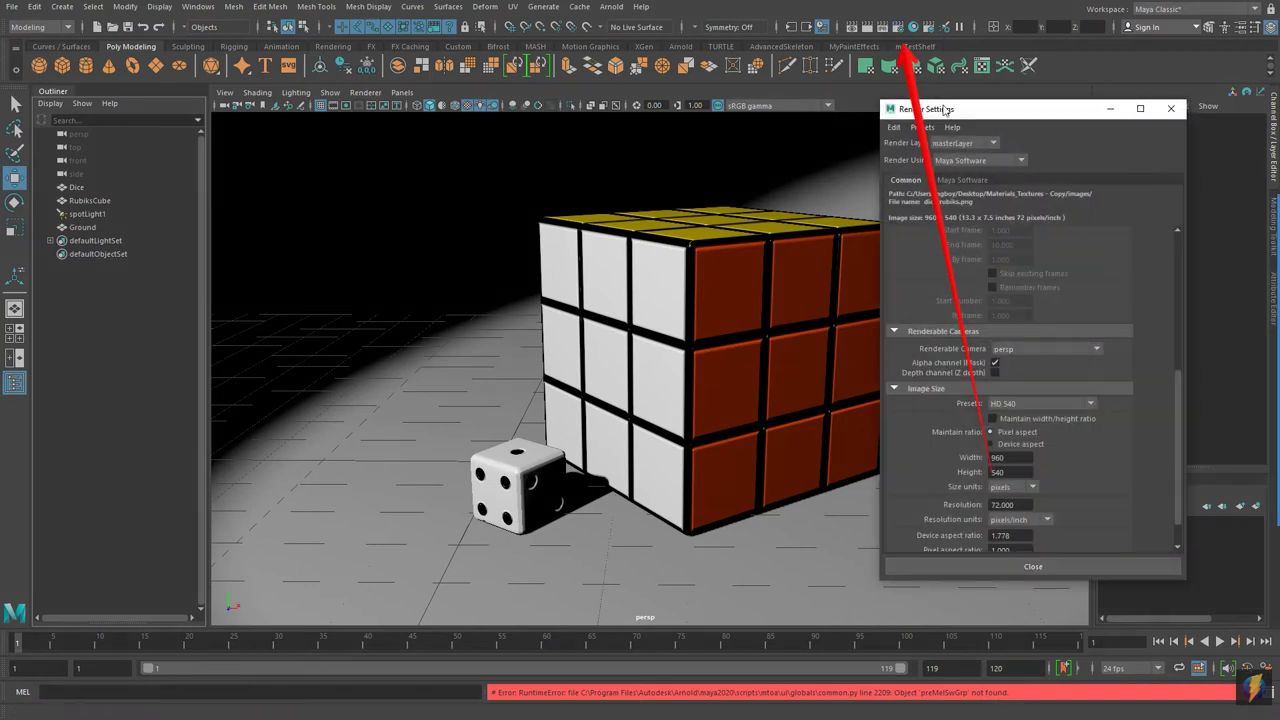
drag(947, 115, 634, 139)
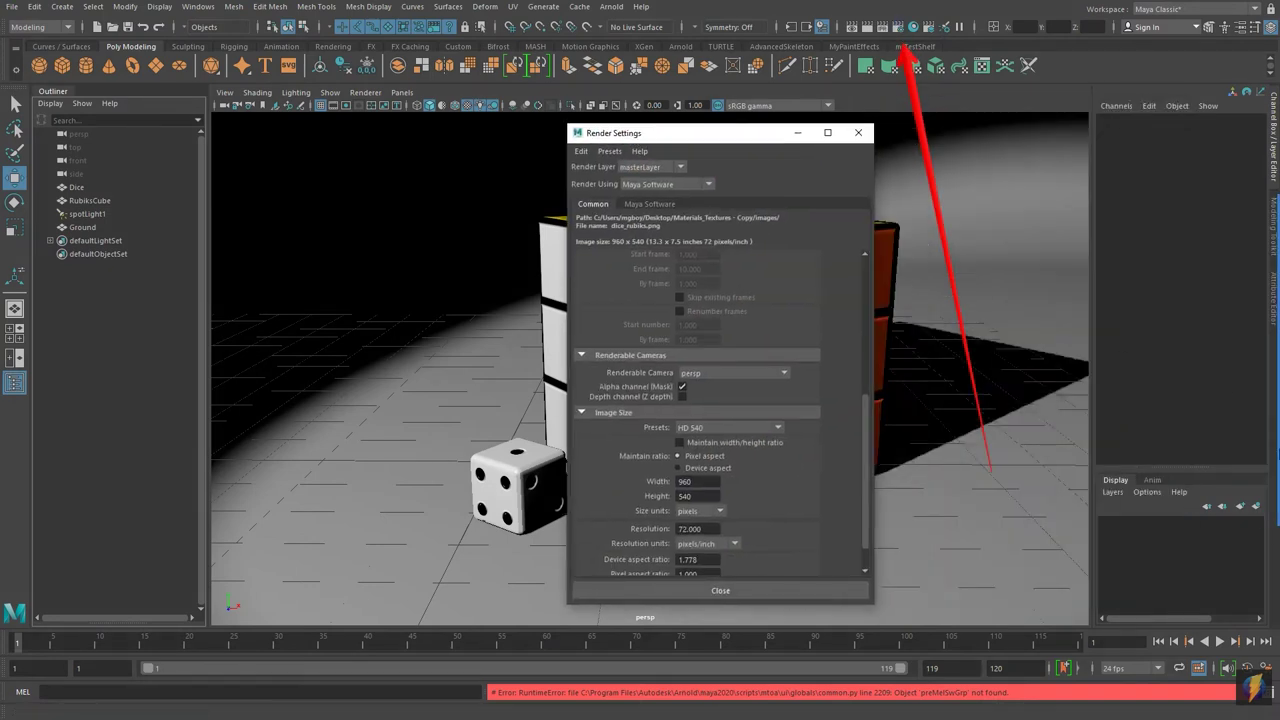
mouse_move(1270, 286)
click(1252, 400)
mouse_move(963, 466)
mouse_down()
mouse_move(809, 318)
mouse_move(729, 197)
mouse_move(711, 191)
mouse_up()
click(710, 187)
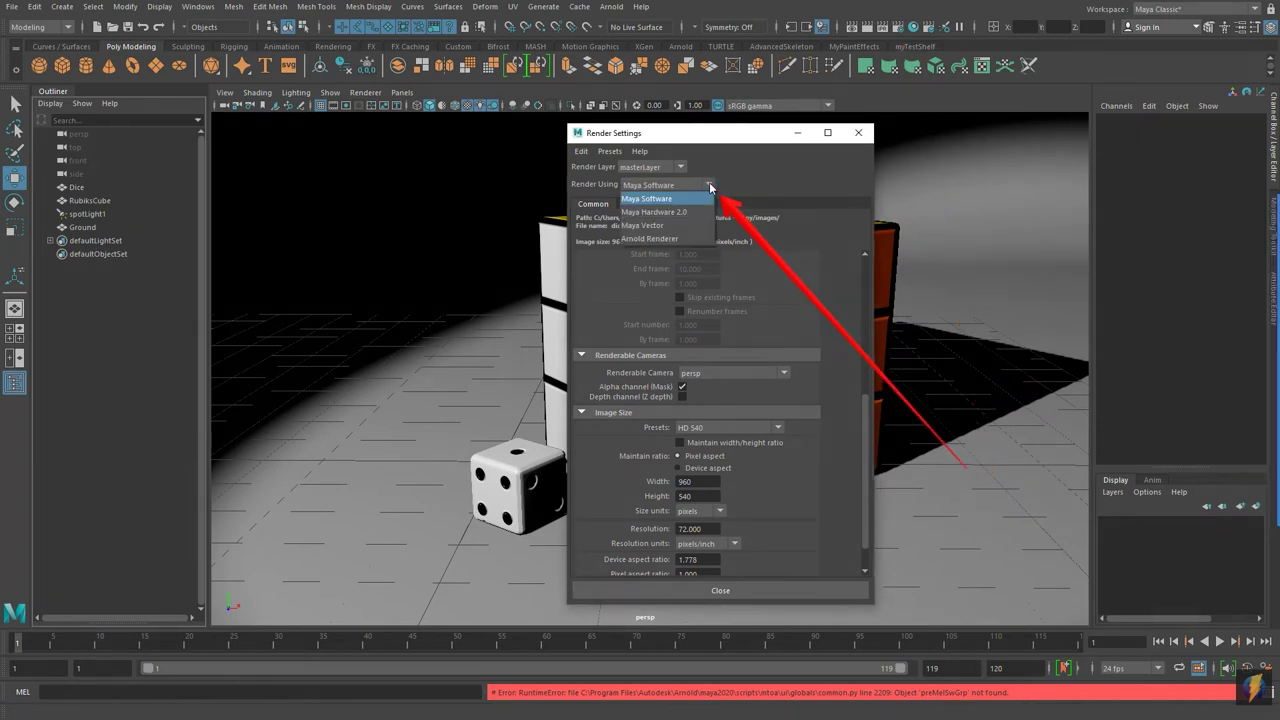
click(673, 240)
click(1256, 398)
mouse_move(705, 448)
mouse_down()
mouse_move(590, 214)
mouse_move(777, 206)
mouse_move(655, 198)
mouse_move(888, 215)
mouse_move(697, 196)
mouse_move(648, 205)
mouse_up()
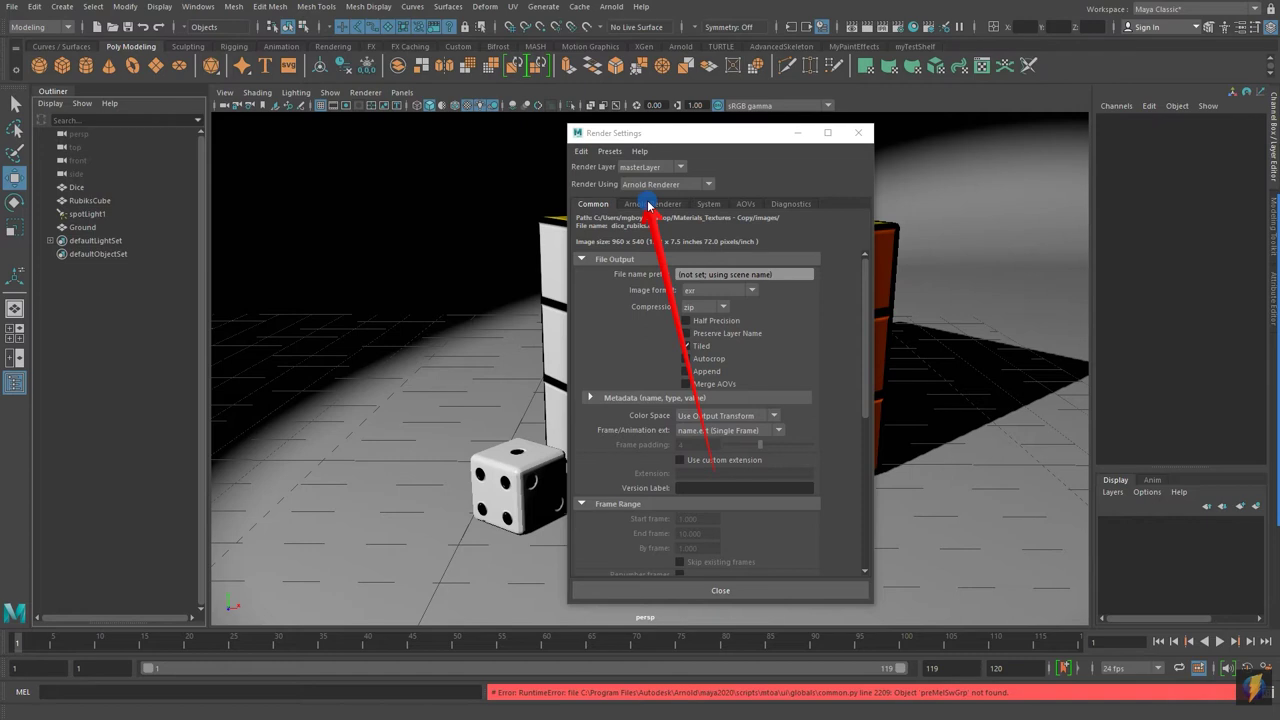
mouse_move(648, 205)
mouse_down()
mouse_move(731, 208)
mouse_move(739, 225)
mouse_up()
click(757, 586)
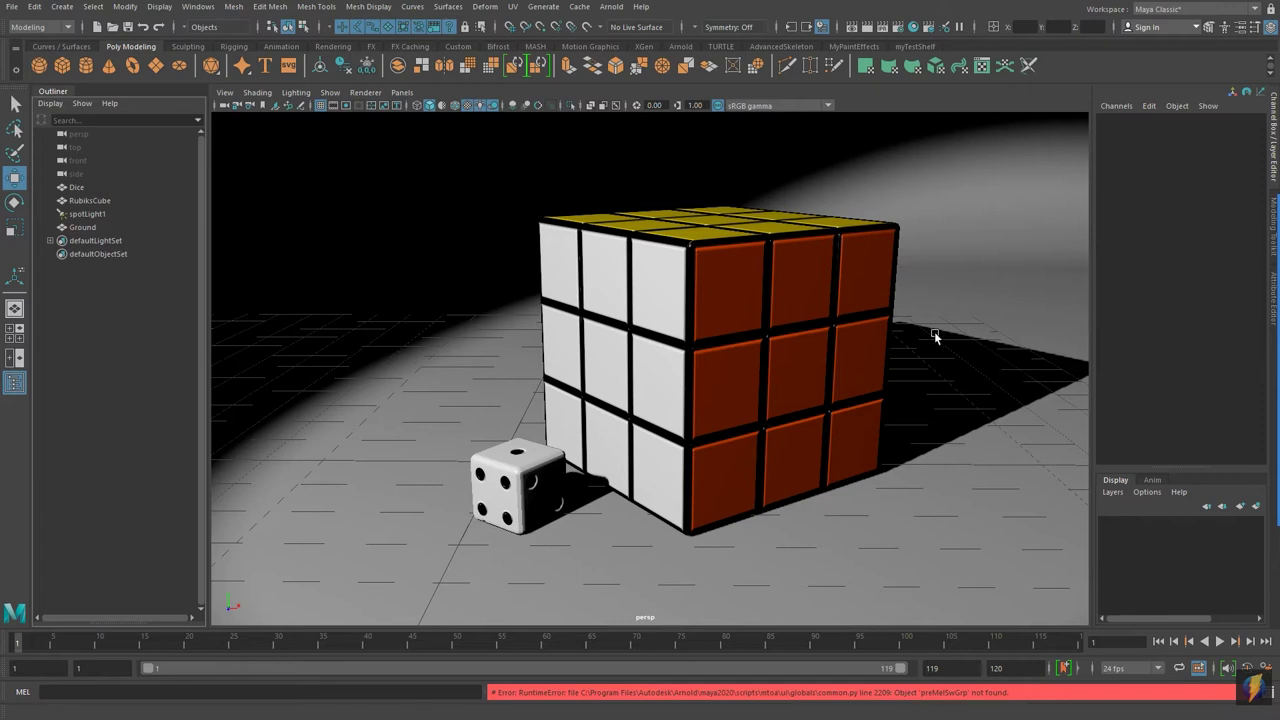
- Render the current frame with Arnold Renderer and keep the image in the Render View
click(1249, 400)
drag(1008, 420, 865, 28)
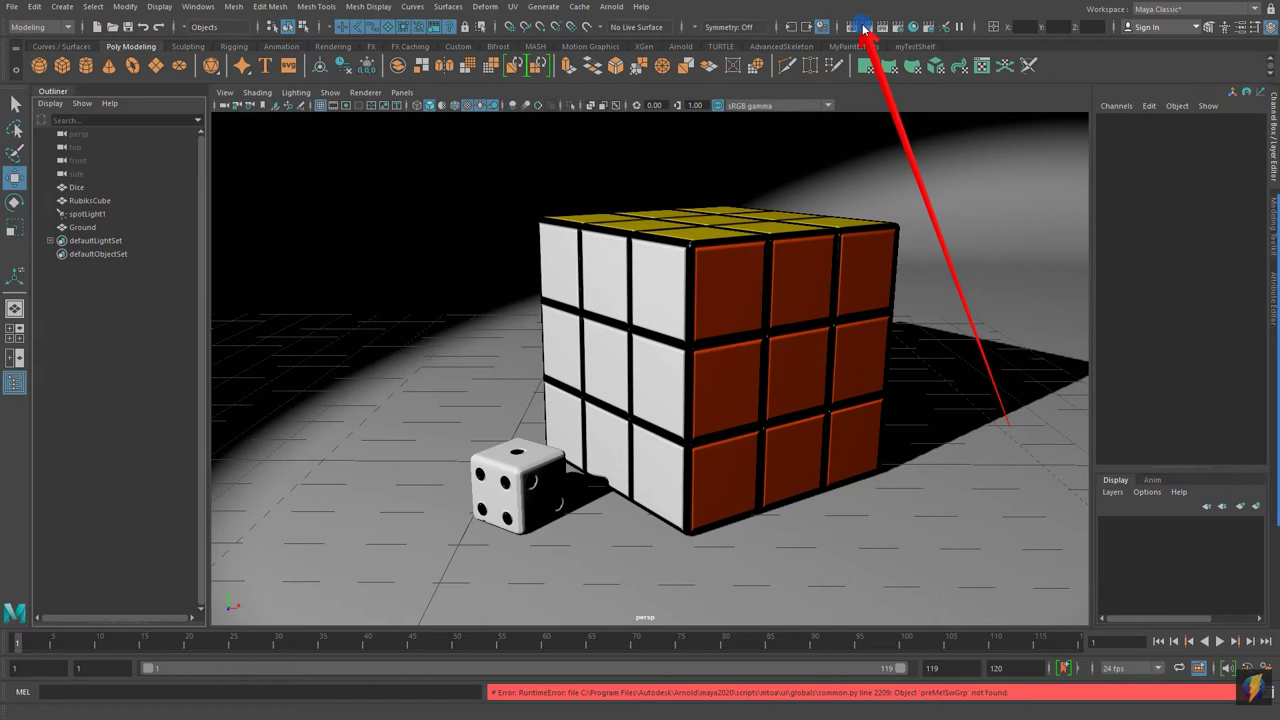
click(866, 27)
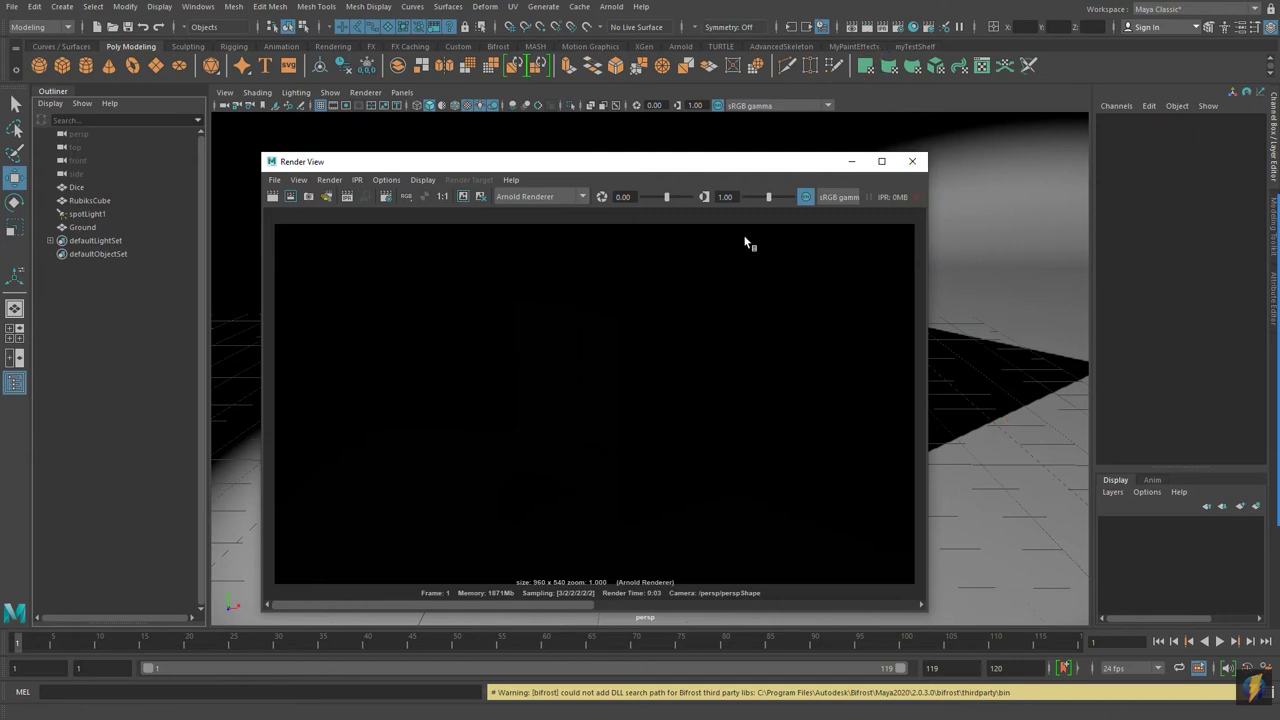
click(464, 198)
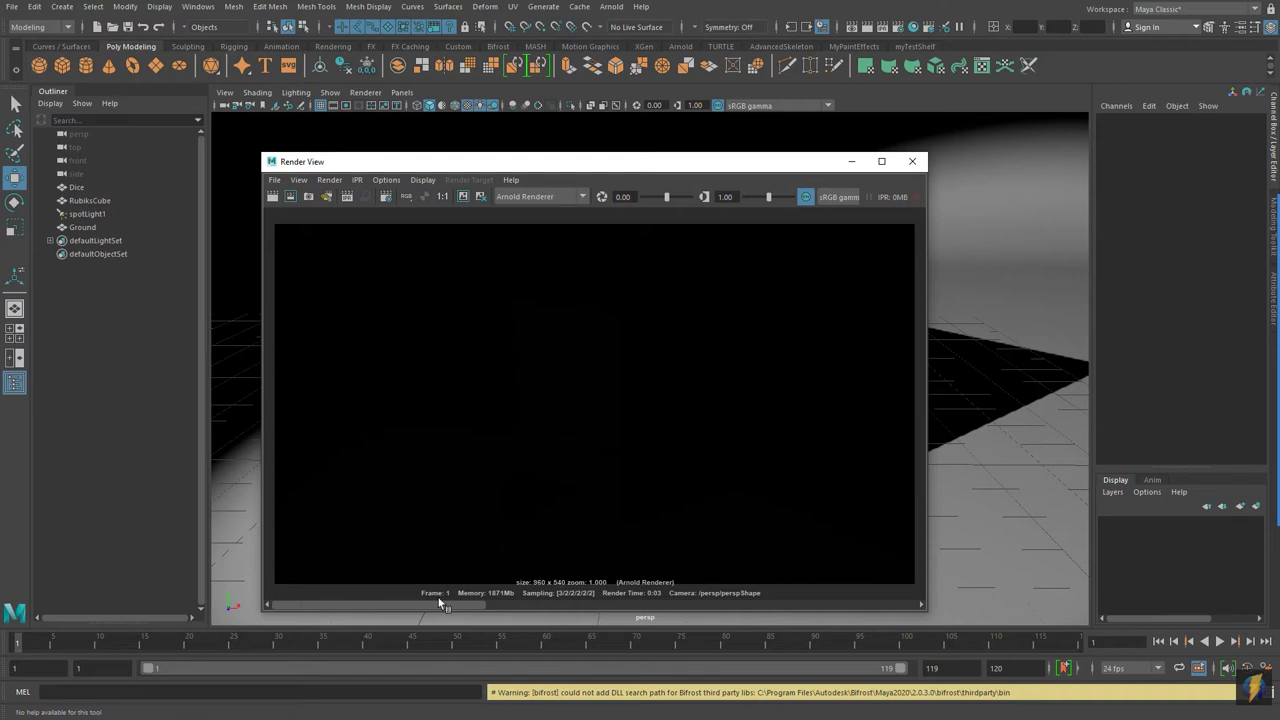
- Compare the kept Maya Software render with the Arnold render in the Render View, and close it
drag(491, 603, 820, 605)
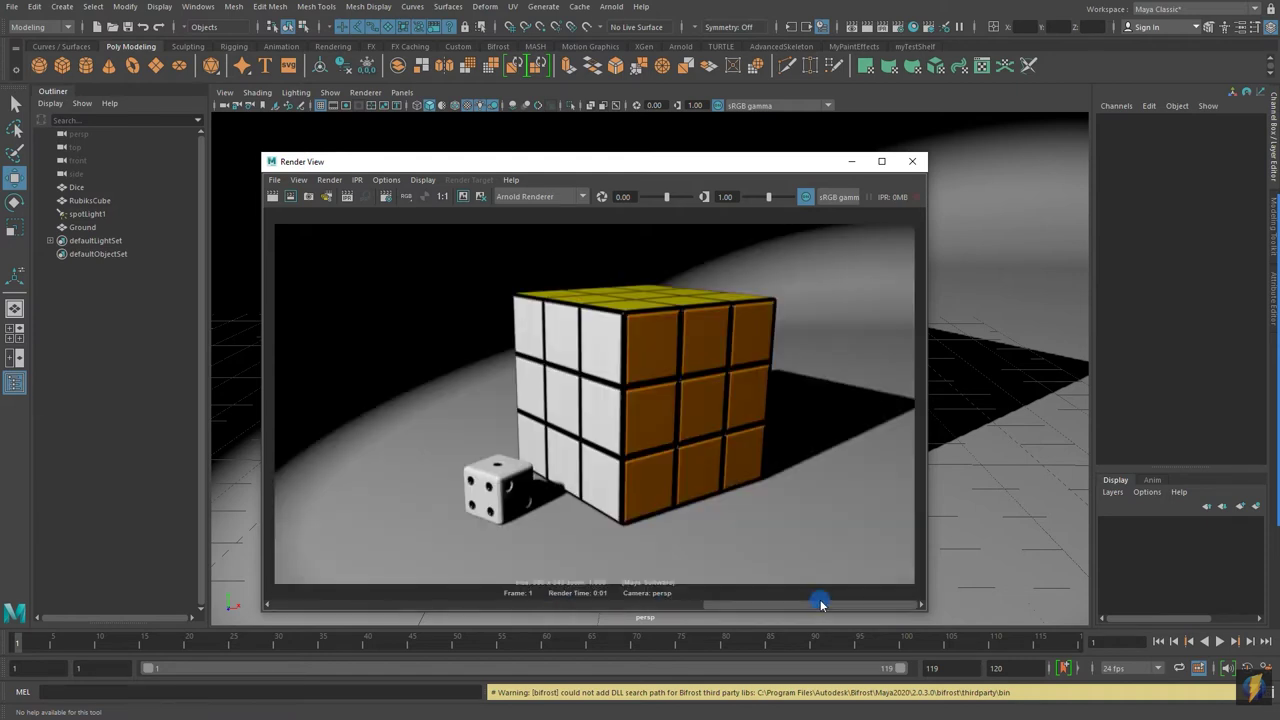
drag(820, 603, 687, 603)
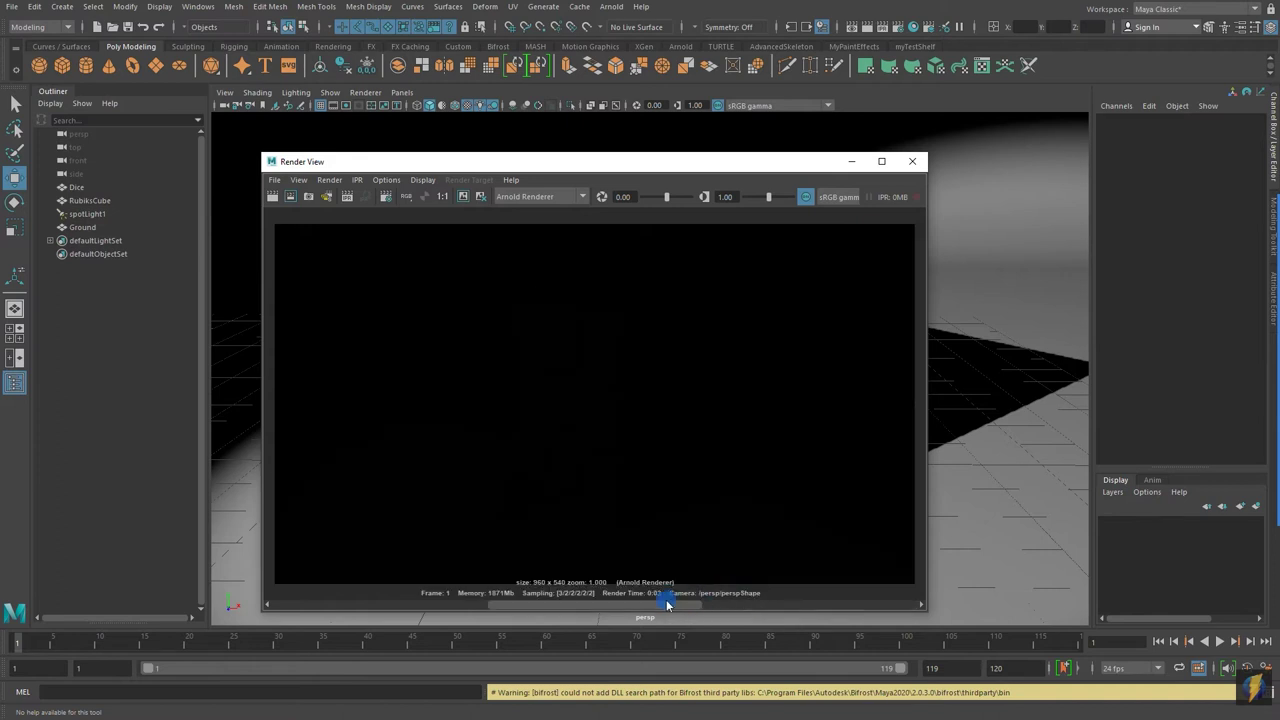
click(373, 605)
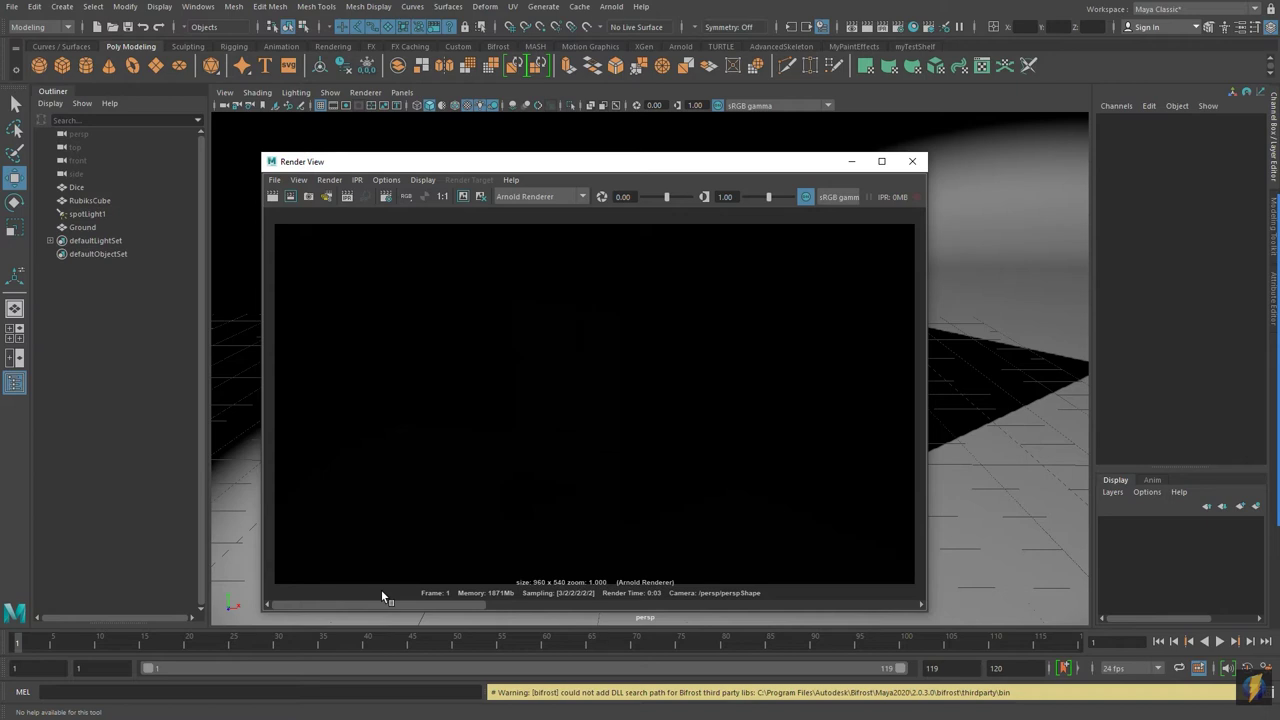
click(913, 163)
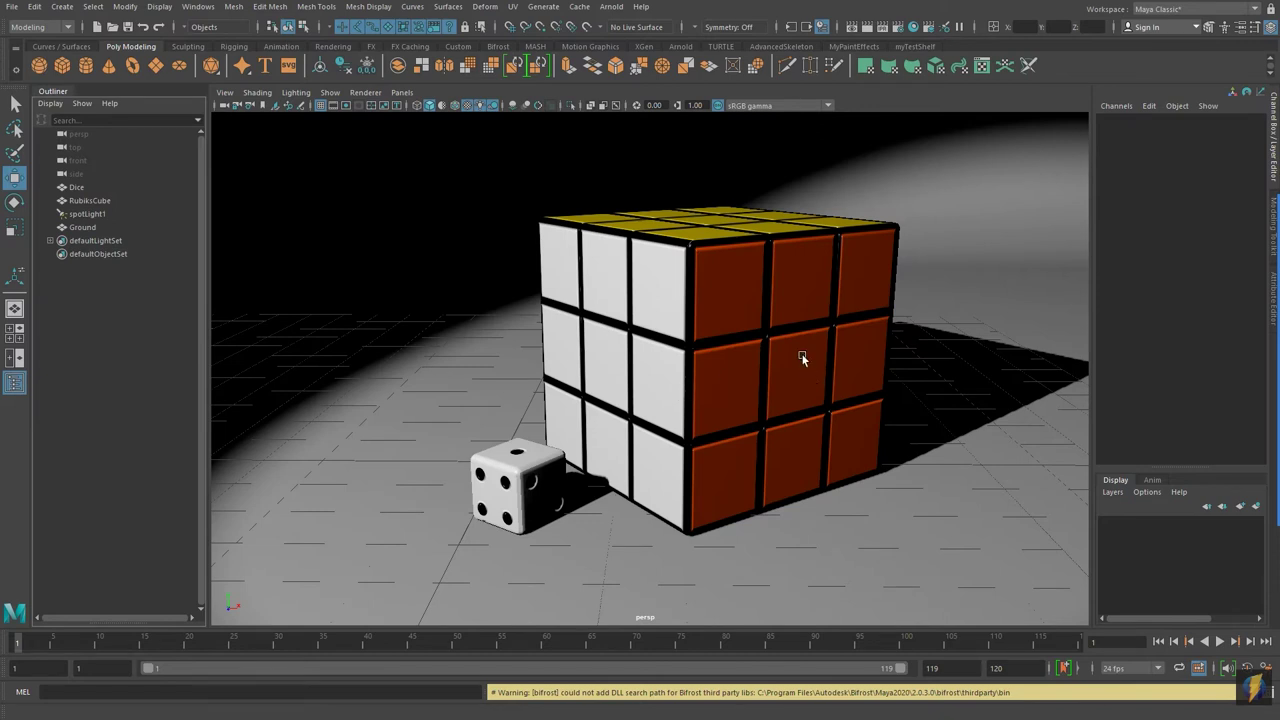
- Set the intensity of spotLight1 to 2 and render the frame with Arnold to check the lighting
drag(525, 450, 110, 218)
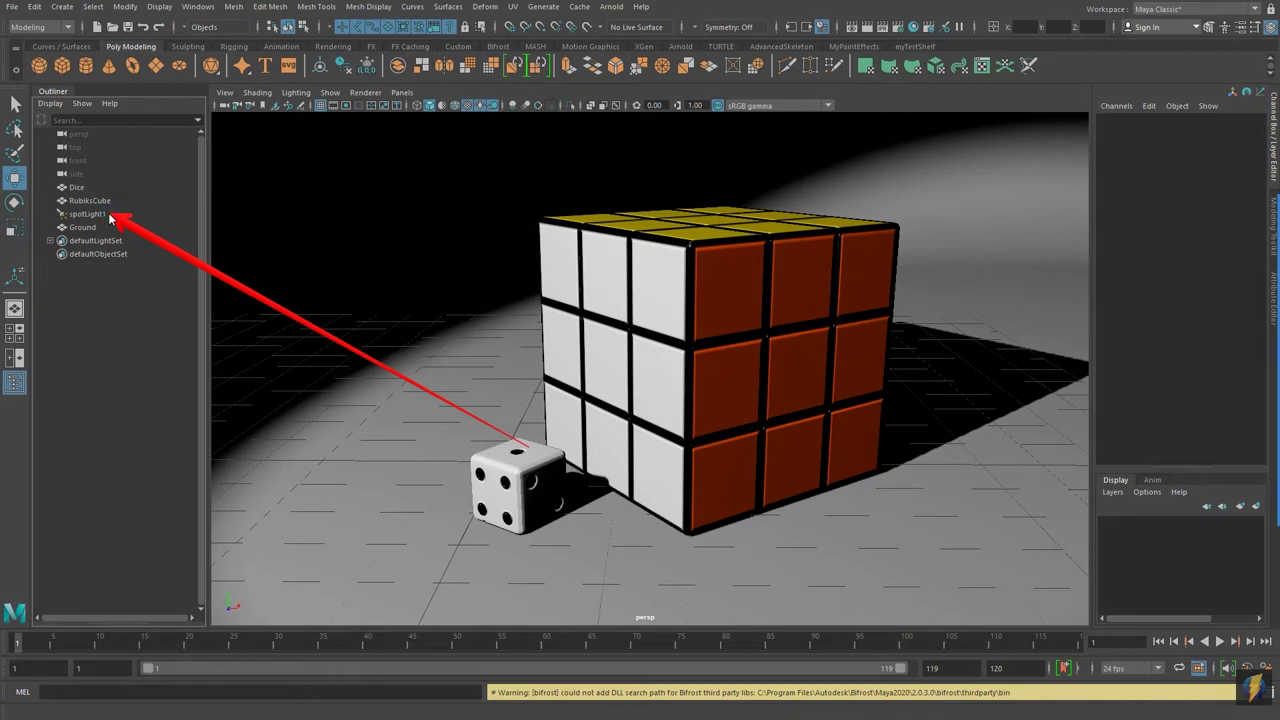
click(71, 217)
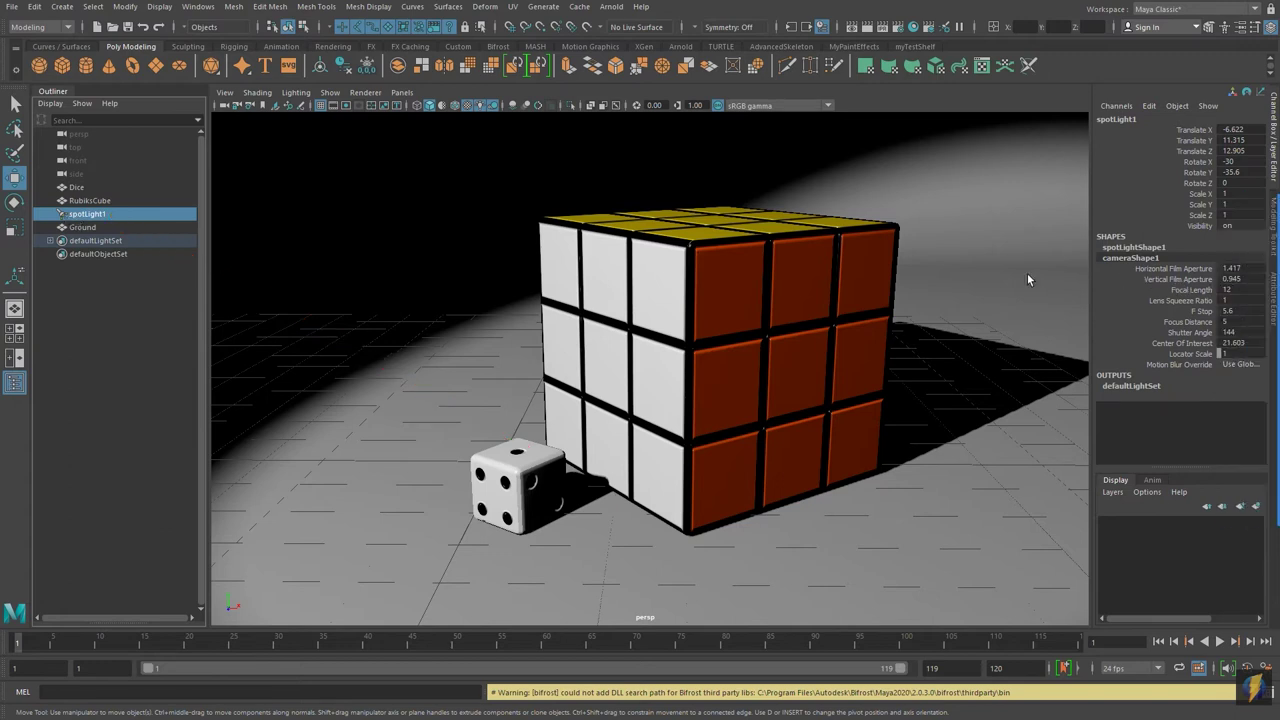
key(ctrl+a)
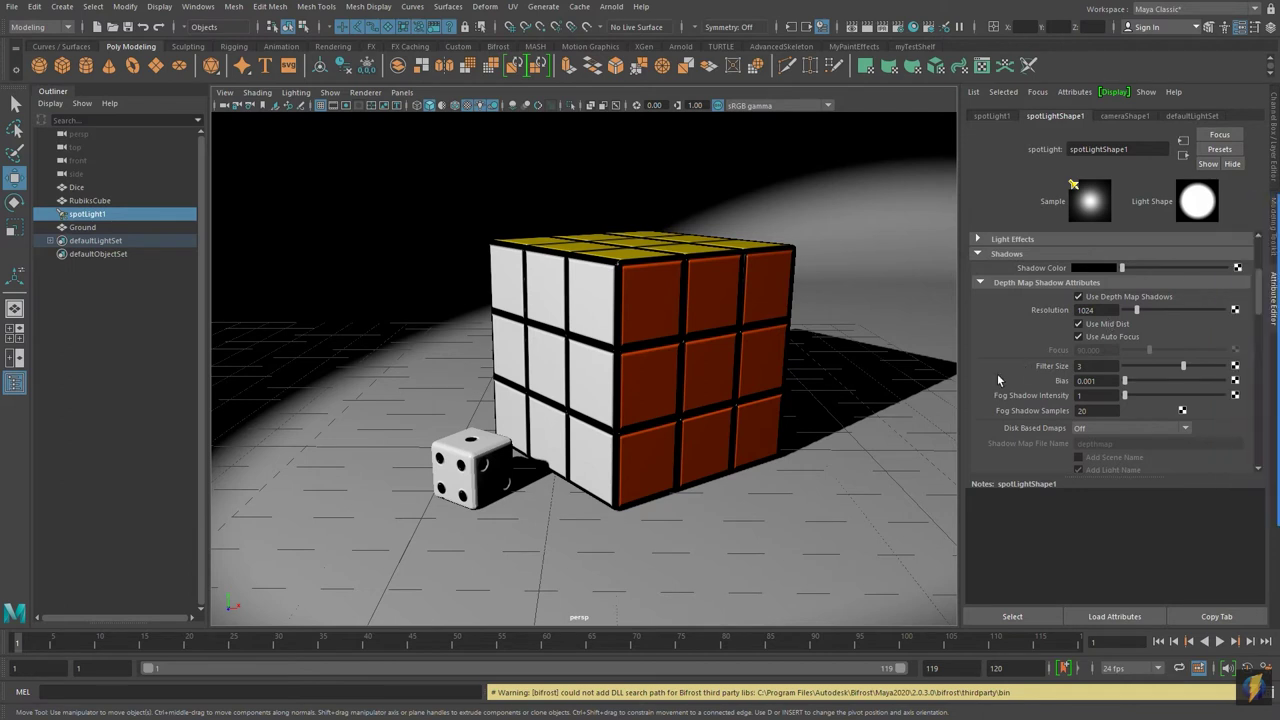
scroll(997, 373, up, 4)
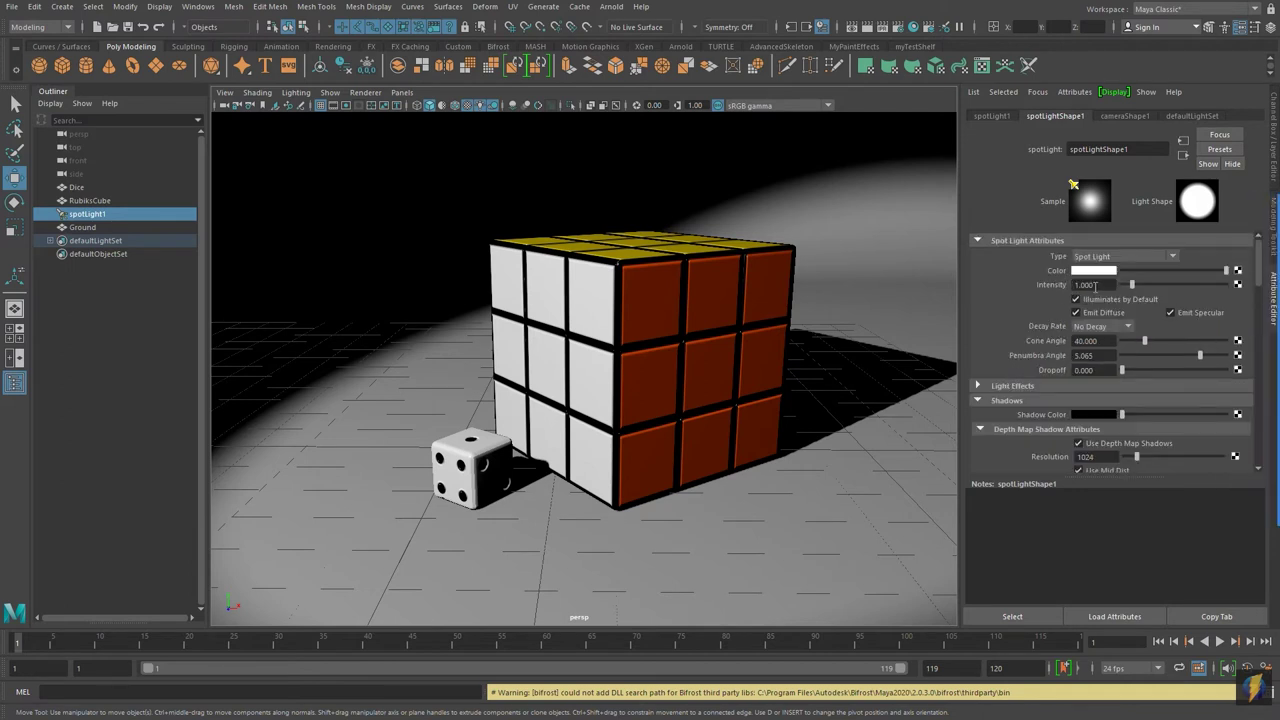
click(1096, 286)
text(2)
key(Return)
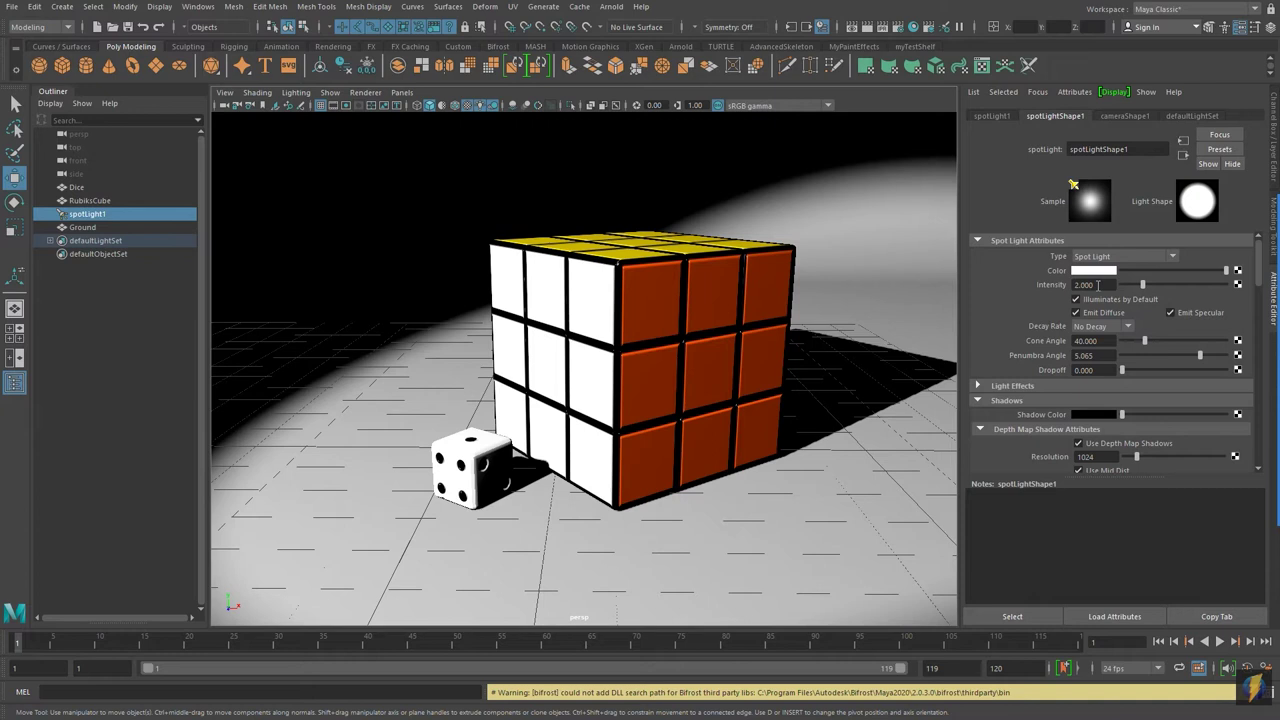
click(862, 26)
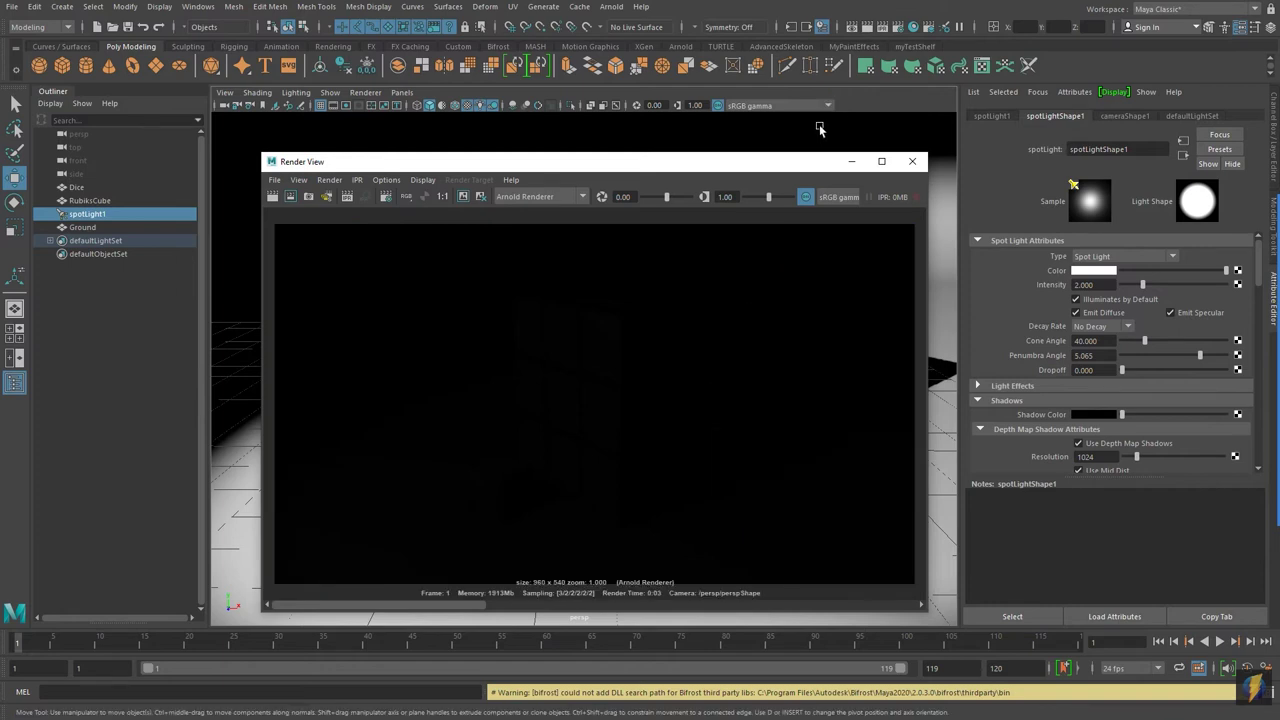
click(911, 162)
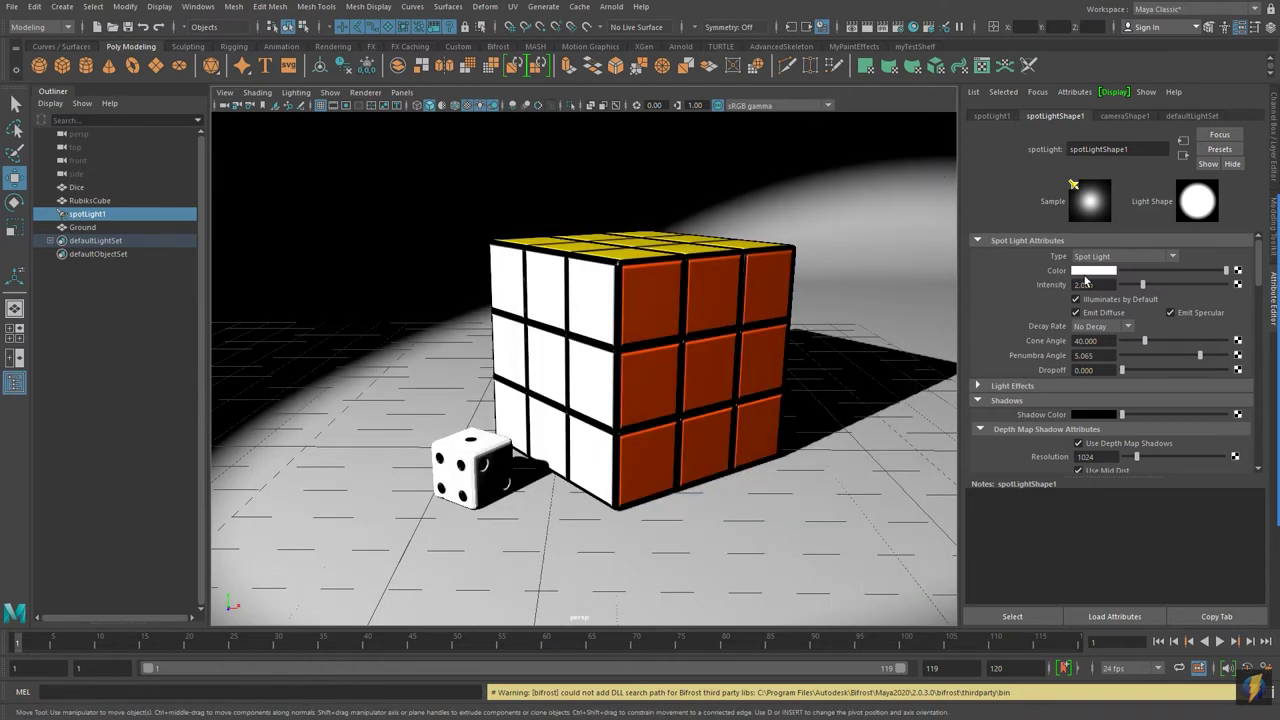
- Set the intensity of spotLight1 to 100 and render the frame with Arnold to check the brightness
double_click(1088, 284)
text(100)
key(Return)
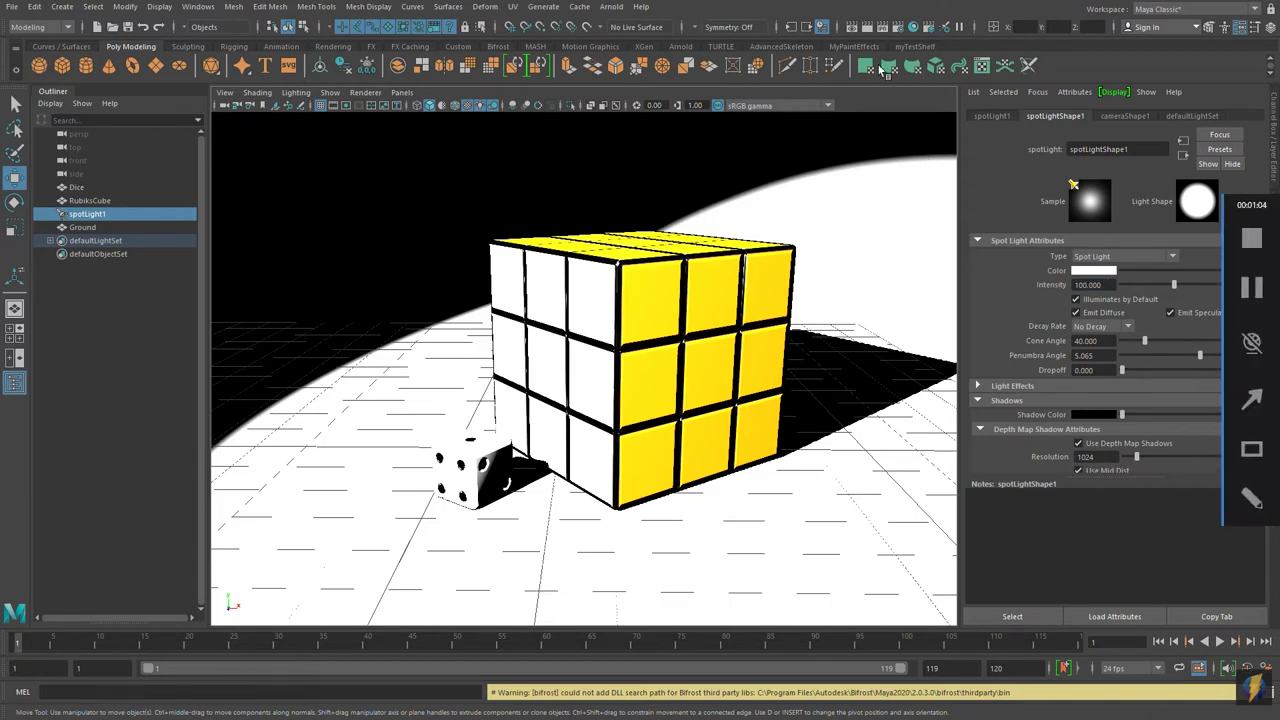
click(864, 26)
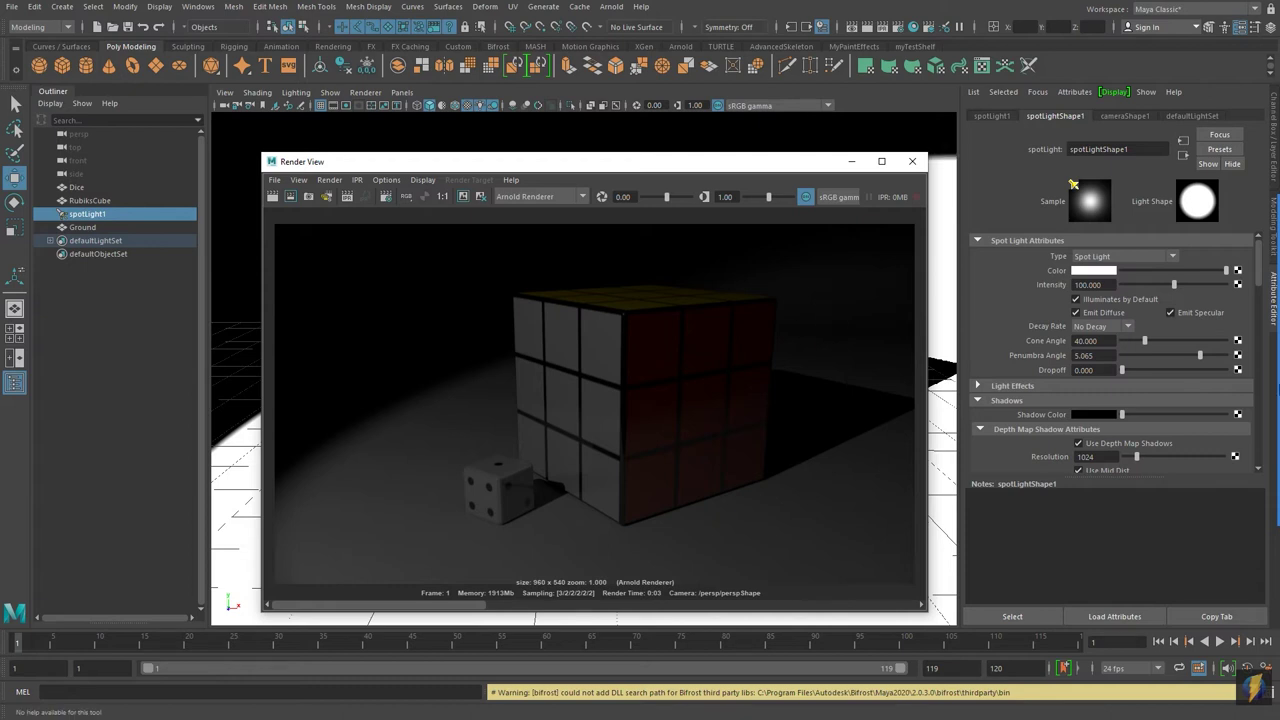
mouse_move(742, 133)
mouse_down()
mouse_move(909, 177)
mouse_move(1020, 251)
mouse_move(1024, 286)
mouse_up()
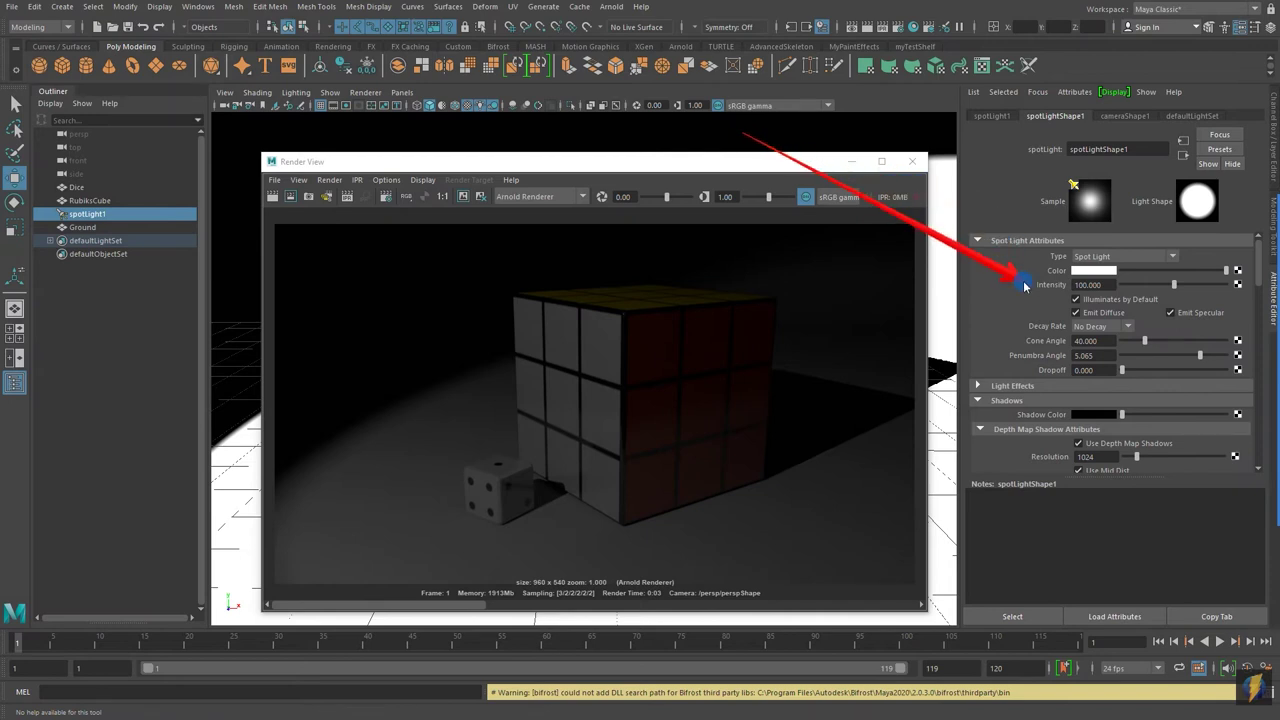
drag(1024, 286, 1063, 284)
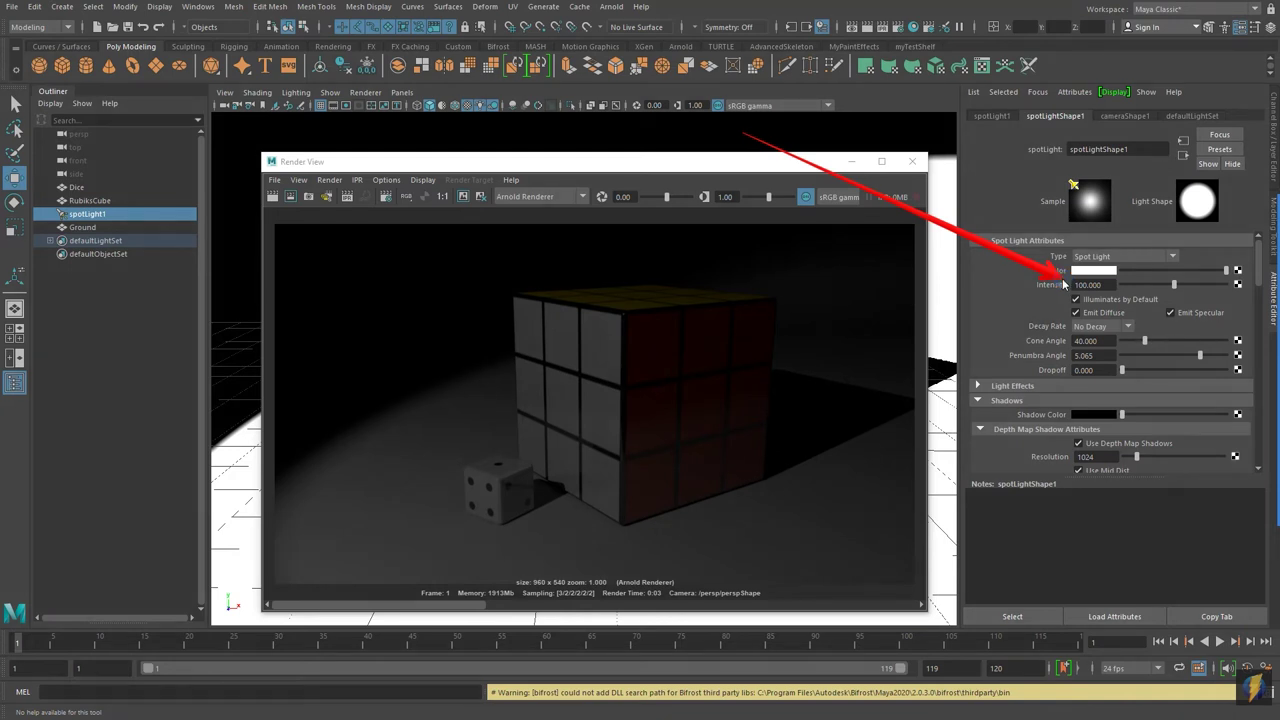
- Set the intensity of spotLight1 back to 1 and close the Render View
click(1105, 286)
text(1)
key(Return)
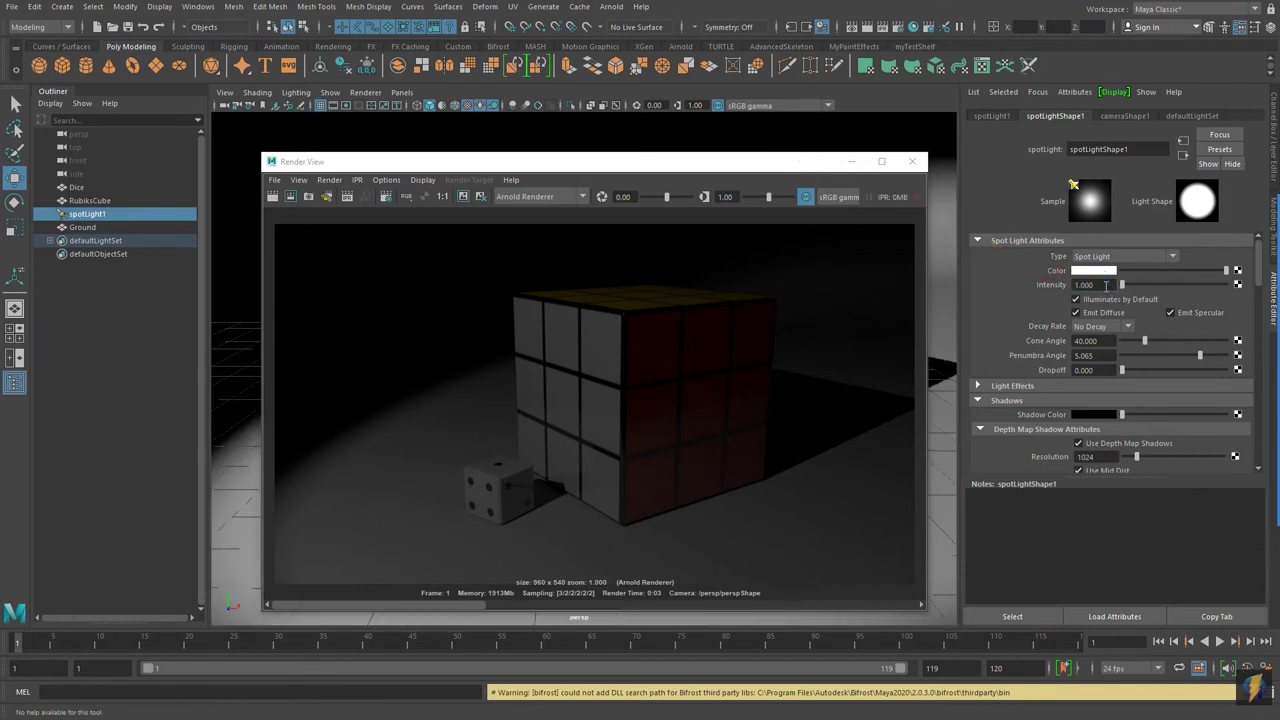
click(912, 162)
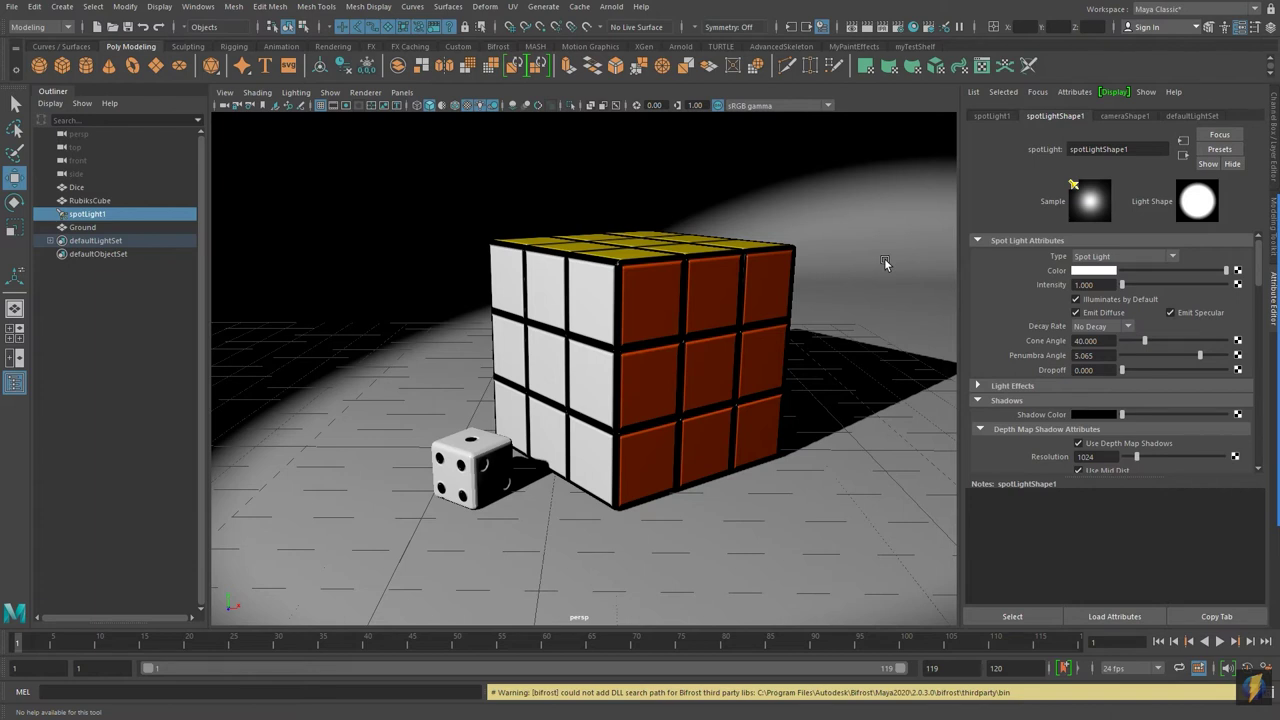
- Collapse spotLightShape1's other attribute sections, leaving only Arnold expanded, and render the frame to check the lighting
click(979, 241)
click(980, 270)
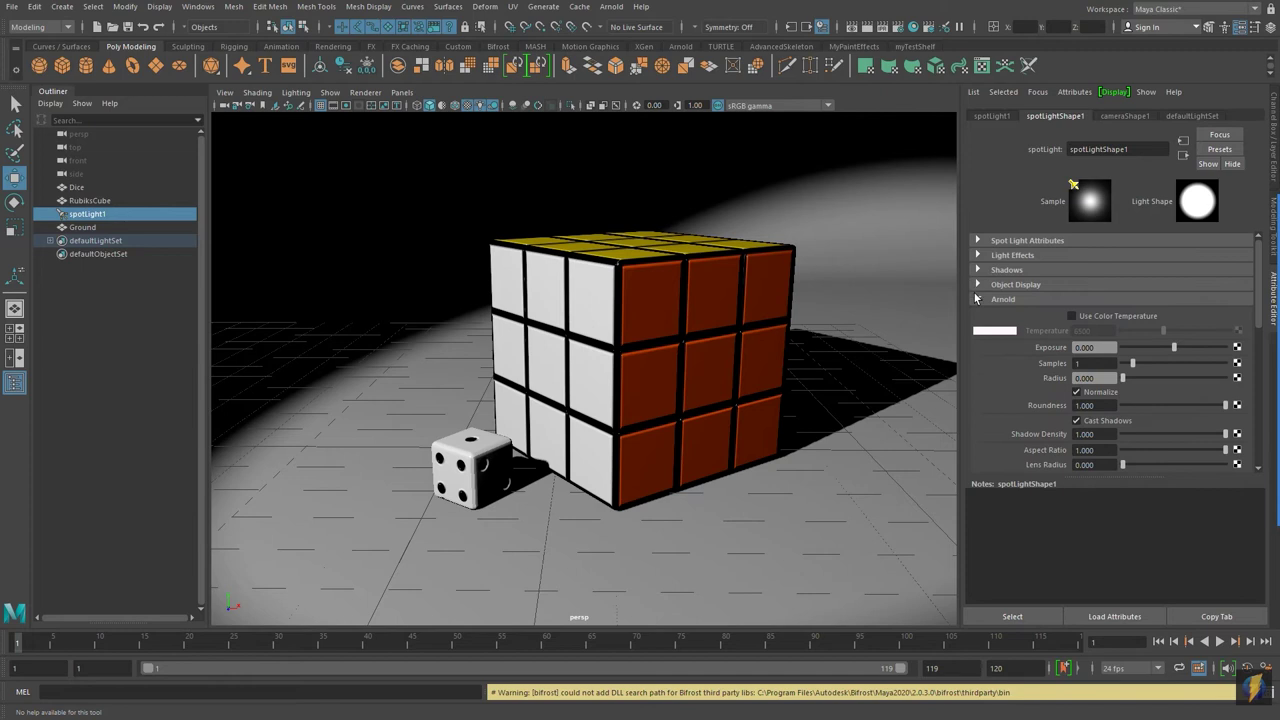
click(978, 299)
mouse_move(1265, 360)
click(1252, 396)
drag(849, 198, 975, 297)
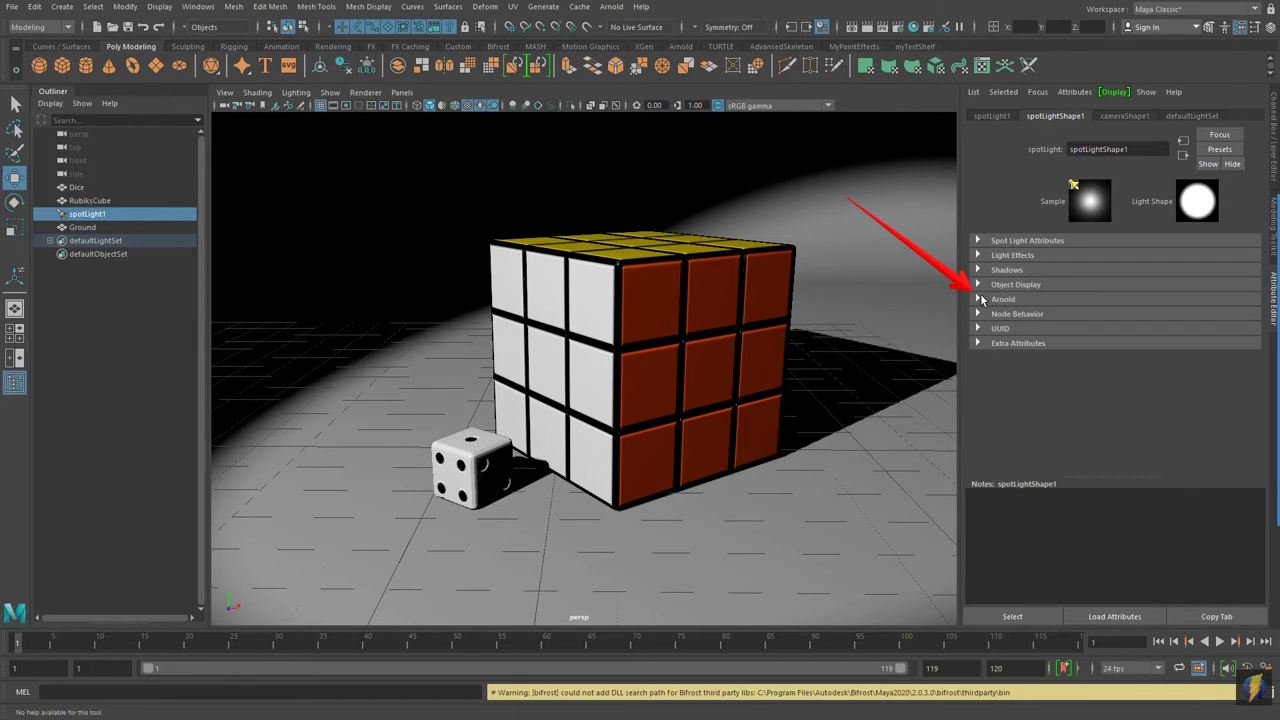
click(978, 299)
click(867, 27)
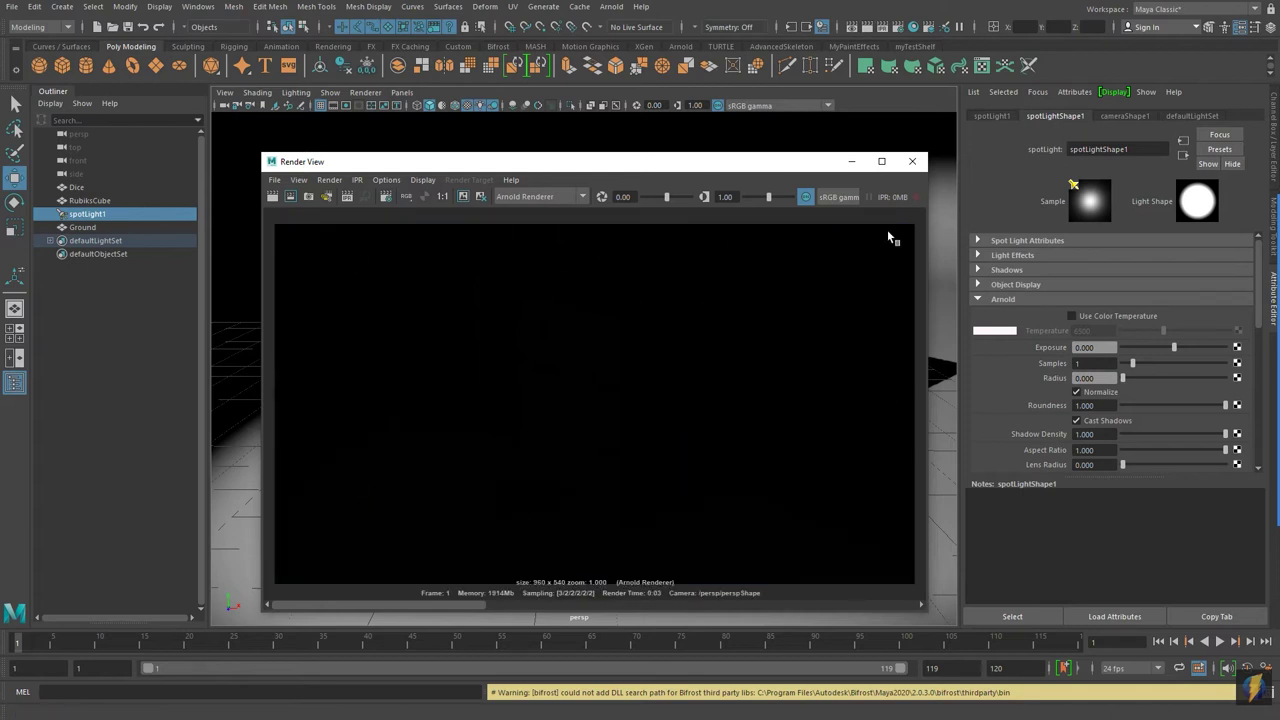
click(909, 160)
- Set the Arnold exposure of spotLightShape1 to 16, render the frame to check it, and close the Render View
mouse_move(1255, 401)
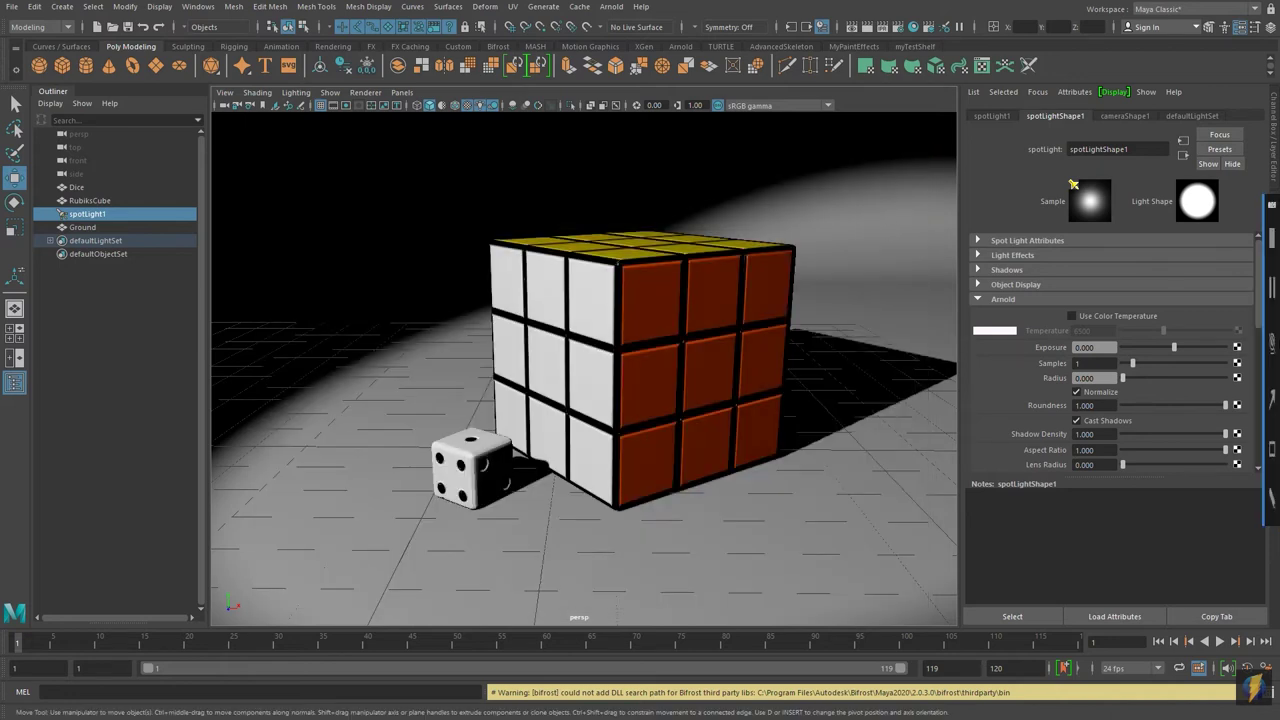
click(1255, 401)
drag(790, 183, 1035, 350)
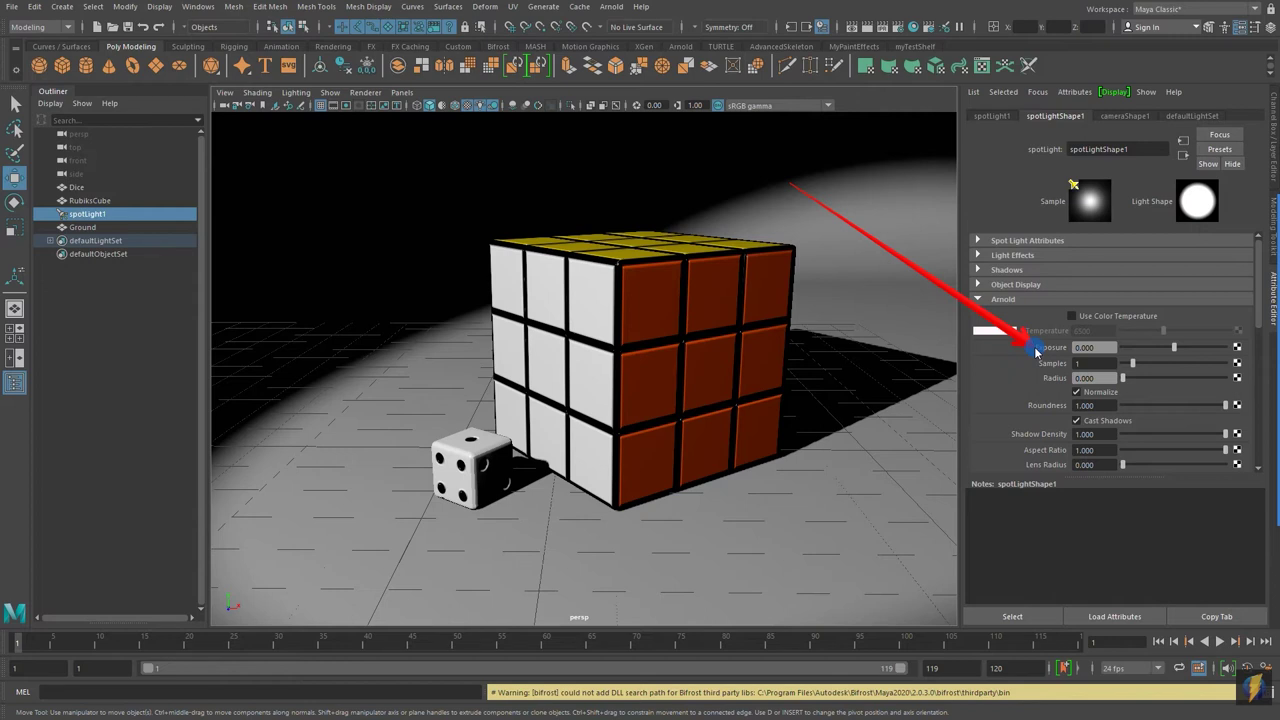
mouse_move(1035, 350)
mouse_down()
mouse_move(990, 305)
mouse_move(1050, 348)
mouse_move(975, 337)
mouse_move(1045, 345)
mouse_up()
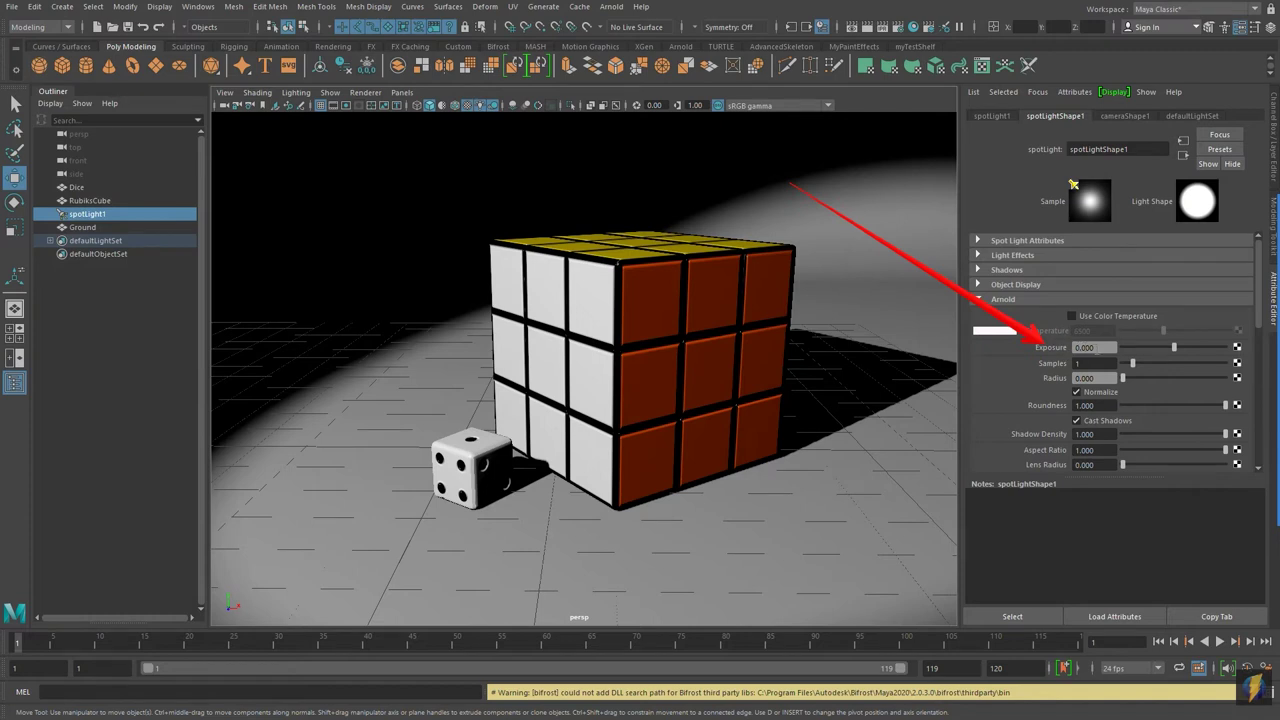
click(1086, 347)
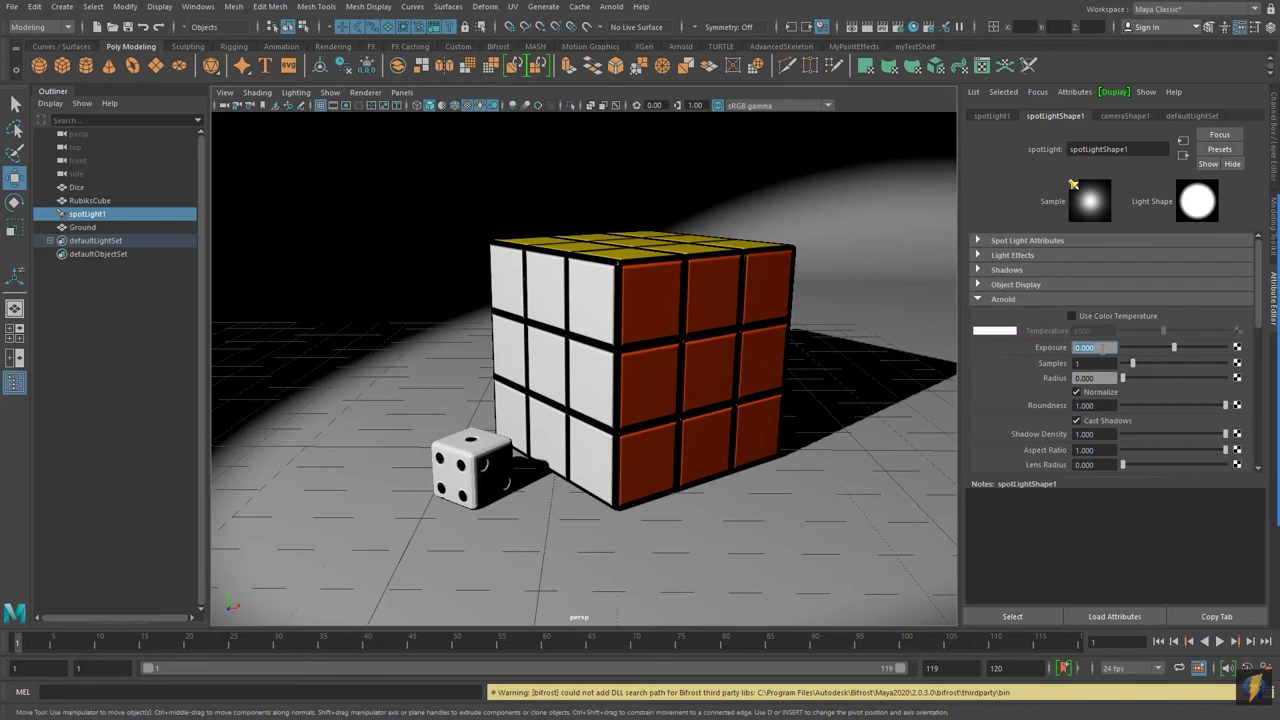
text(16)
key(Return)
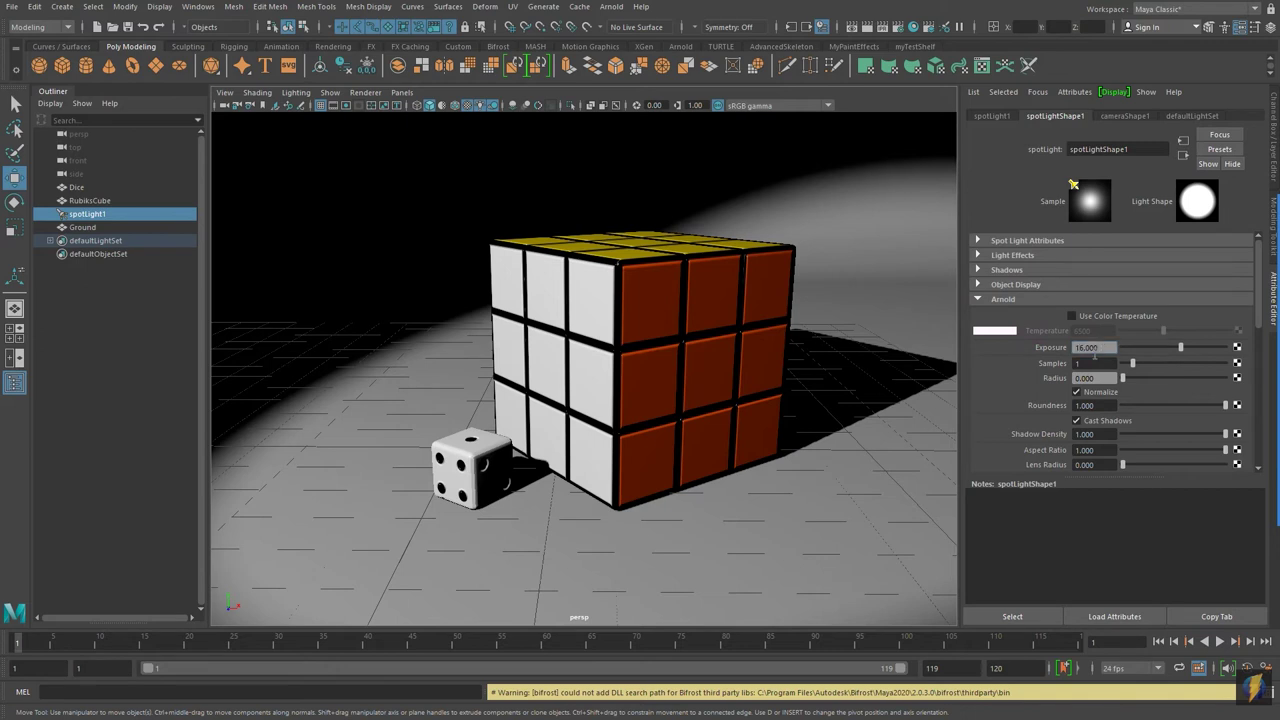
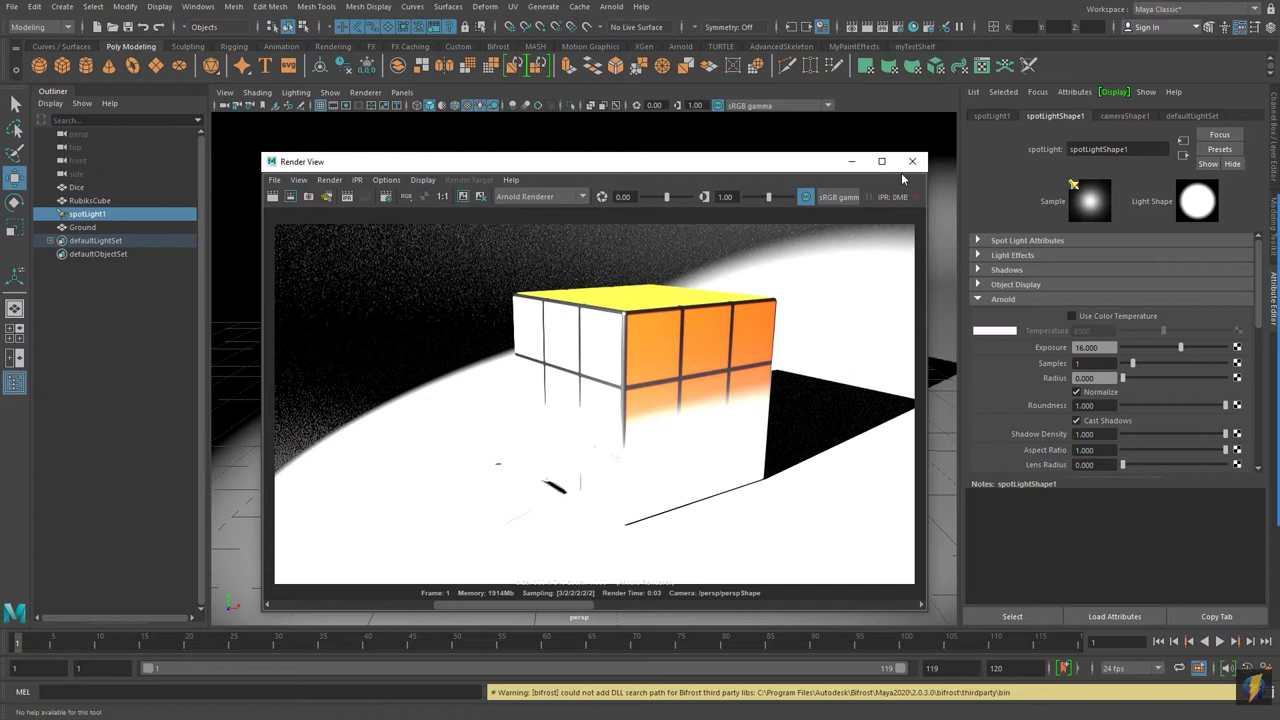
click(911, 162)
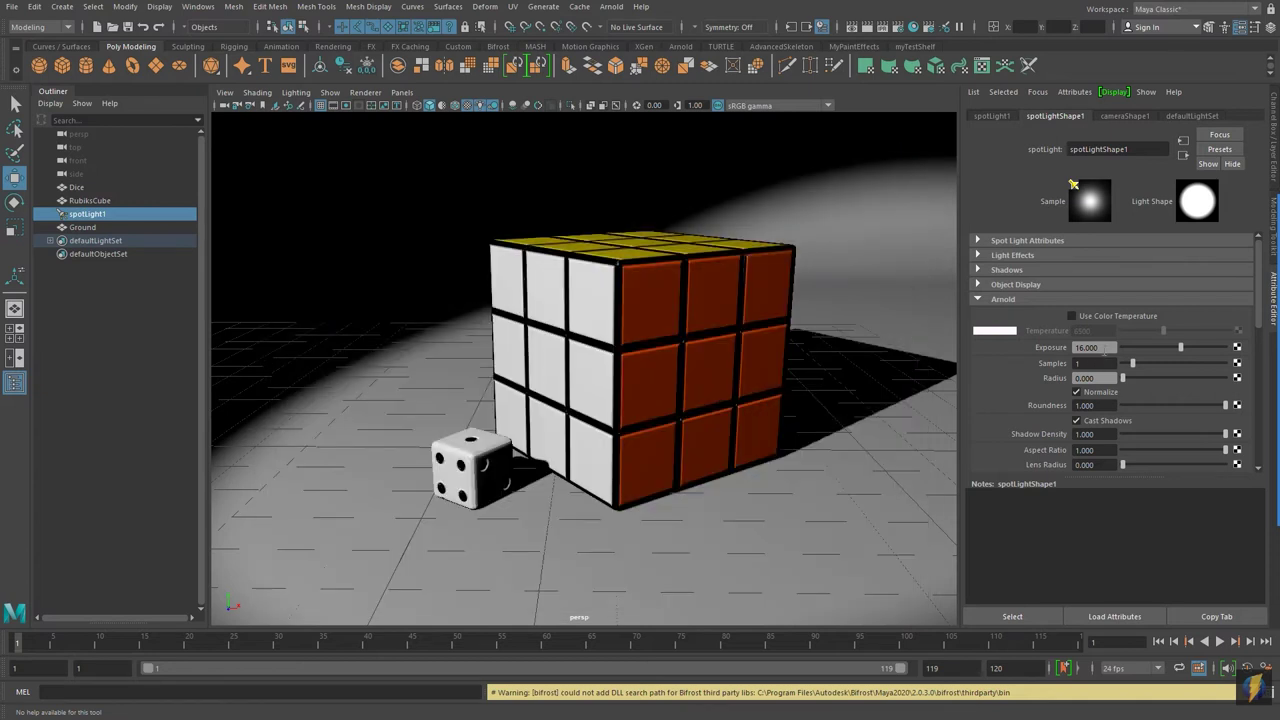
- Set the Arnold exposure of the spot light to 8 and check it with a new render
double_click(1103, 347)
text(8)
key(Return)
click(866, 27)
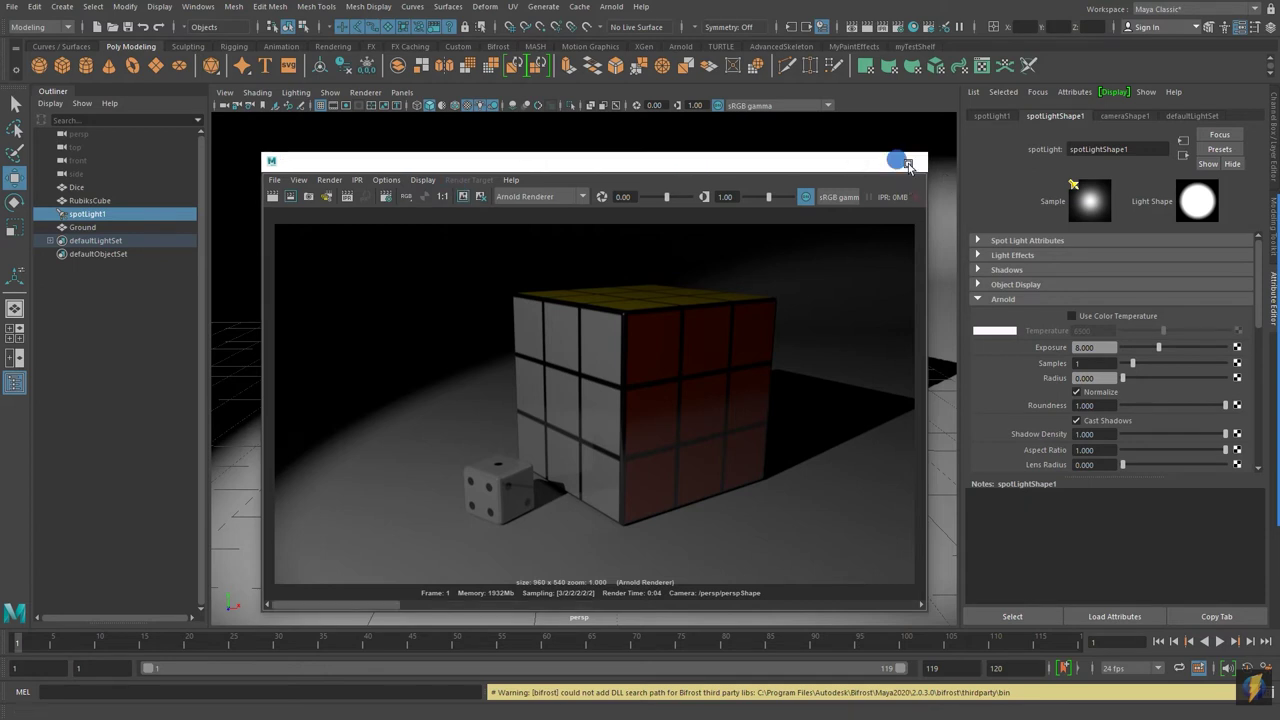
click(911, 162)
- Set the Arnold exposure of the spot light to 12 and check it with a new render
click(1095, 346)
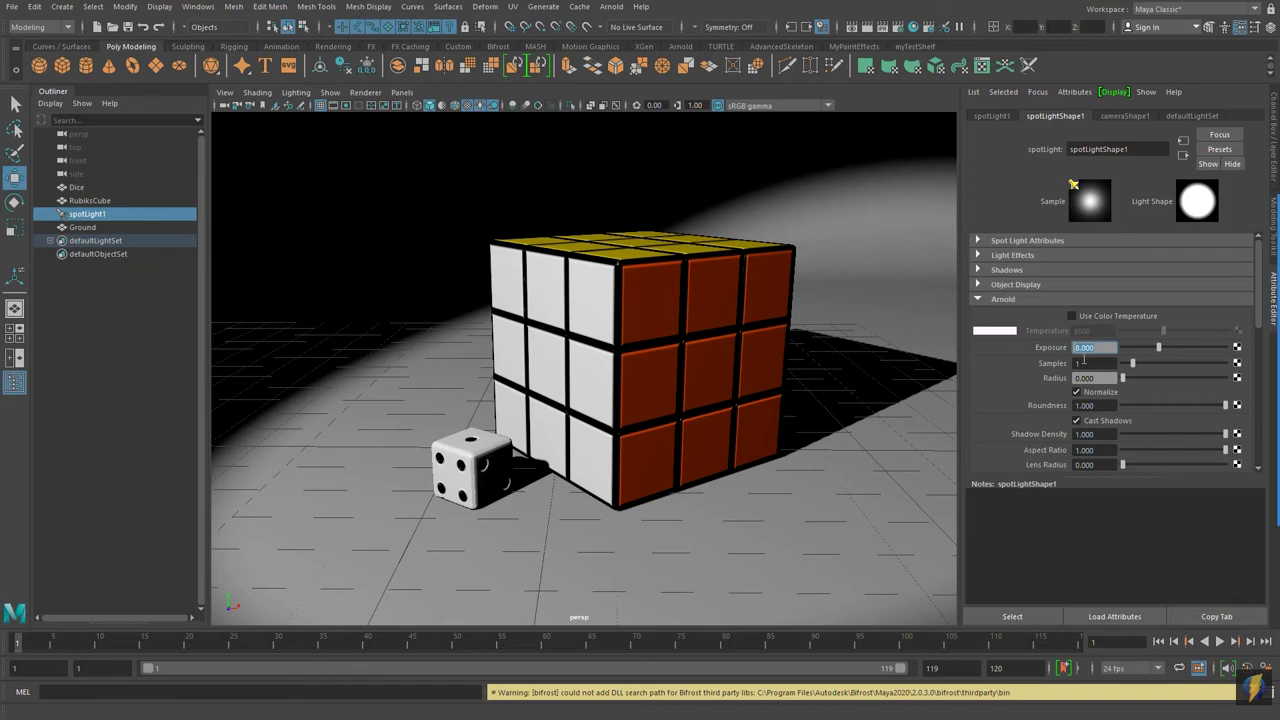
text(12)
key(Return)
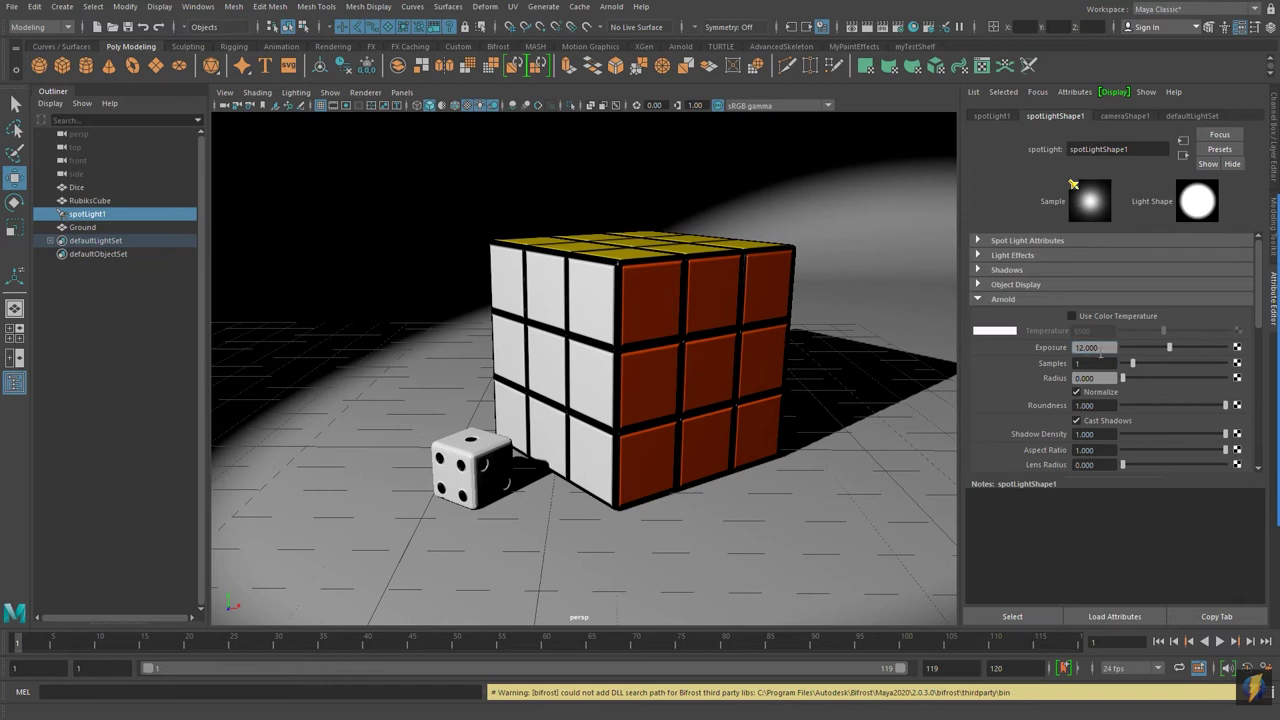
click(866, 30)
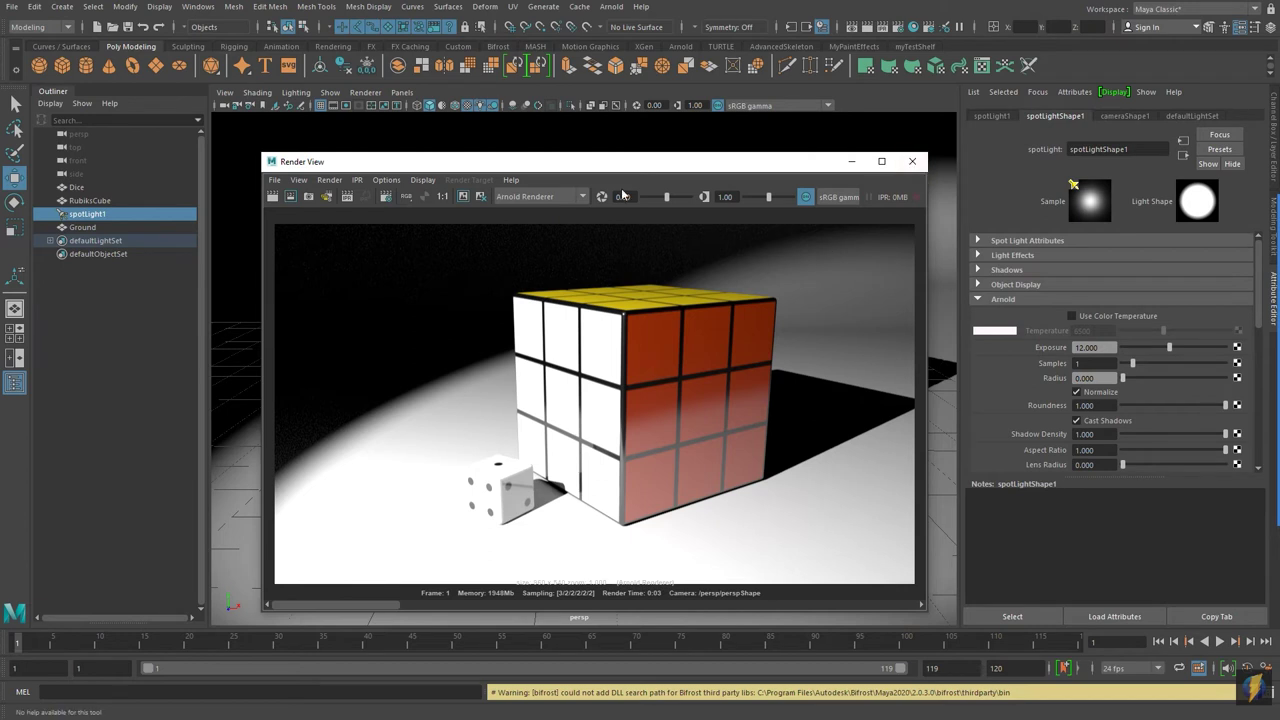
click(912, 162)
- Set the spot light's Arnold exposure to 10 and render the frame again
double_click(1097, 347)
text(10)
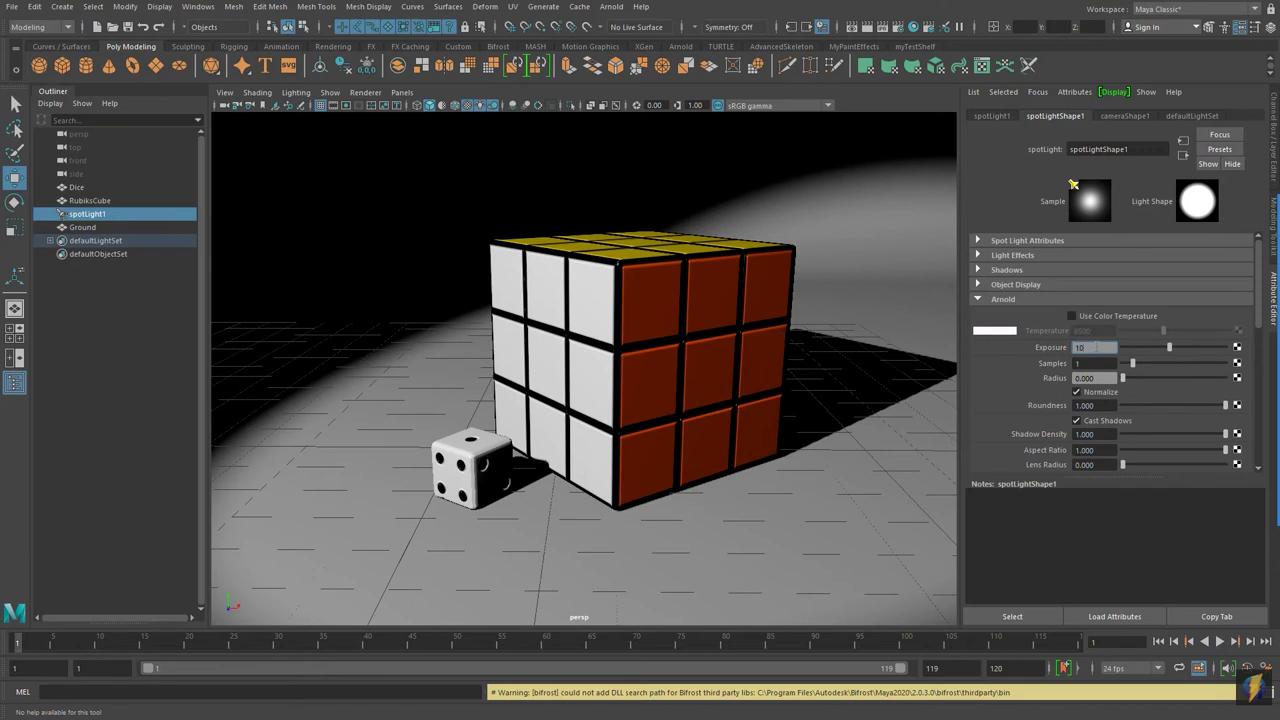
key(Return)
click(867, 27)
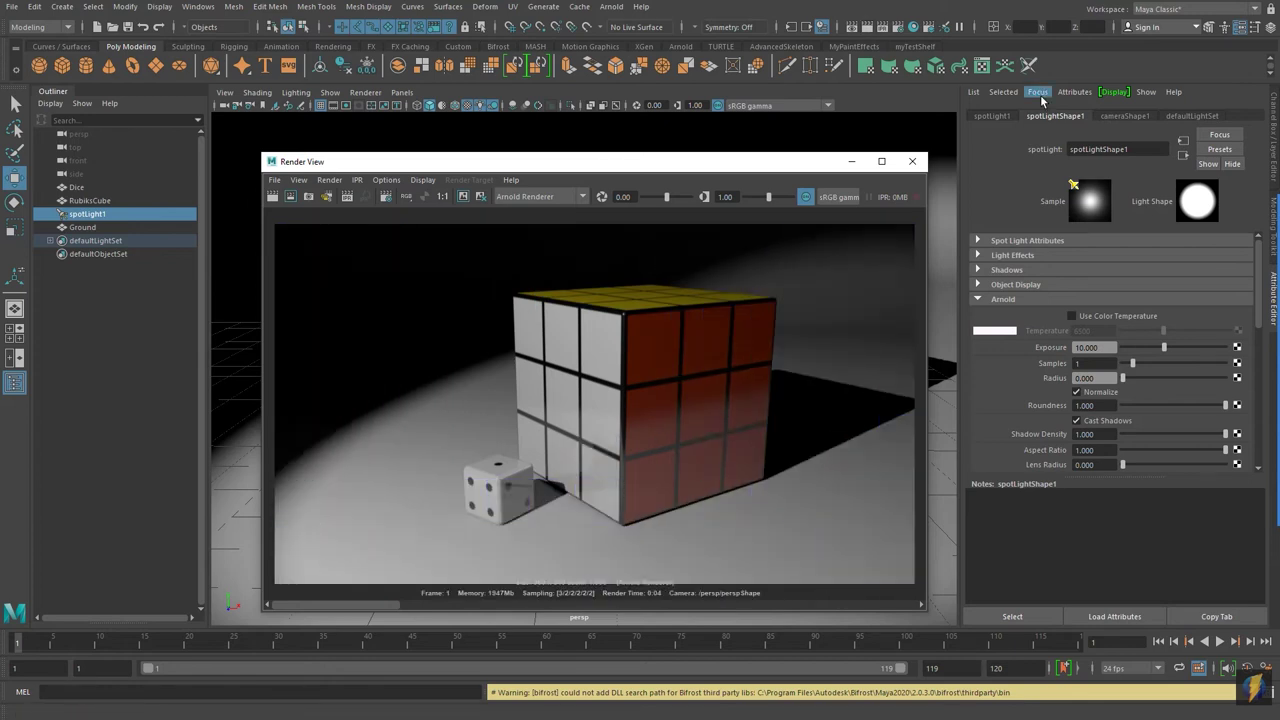
- Set the spot light's Arnold exposure to 11 and render the frame again from the Render View
double_click(1093, 347)
text(11)
key(Return)
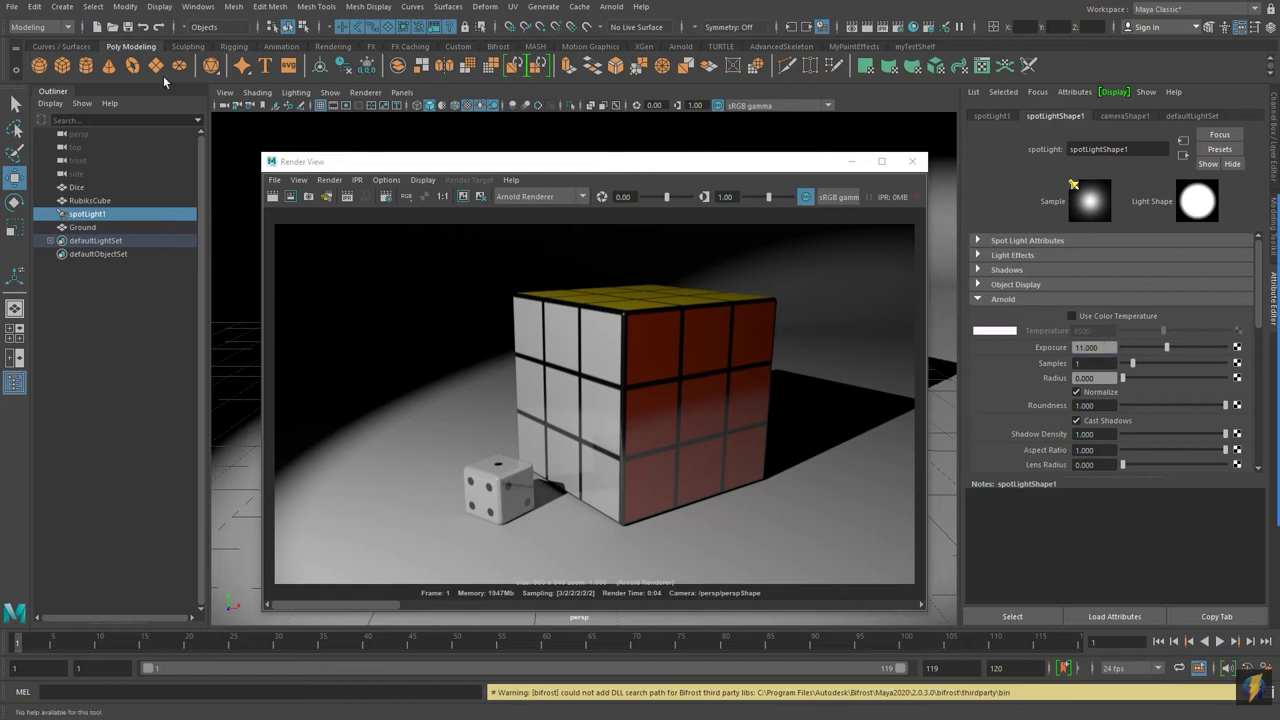
click(274, 199)
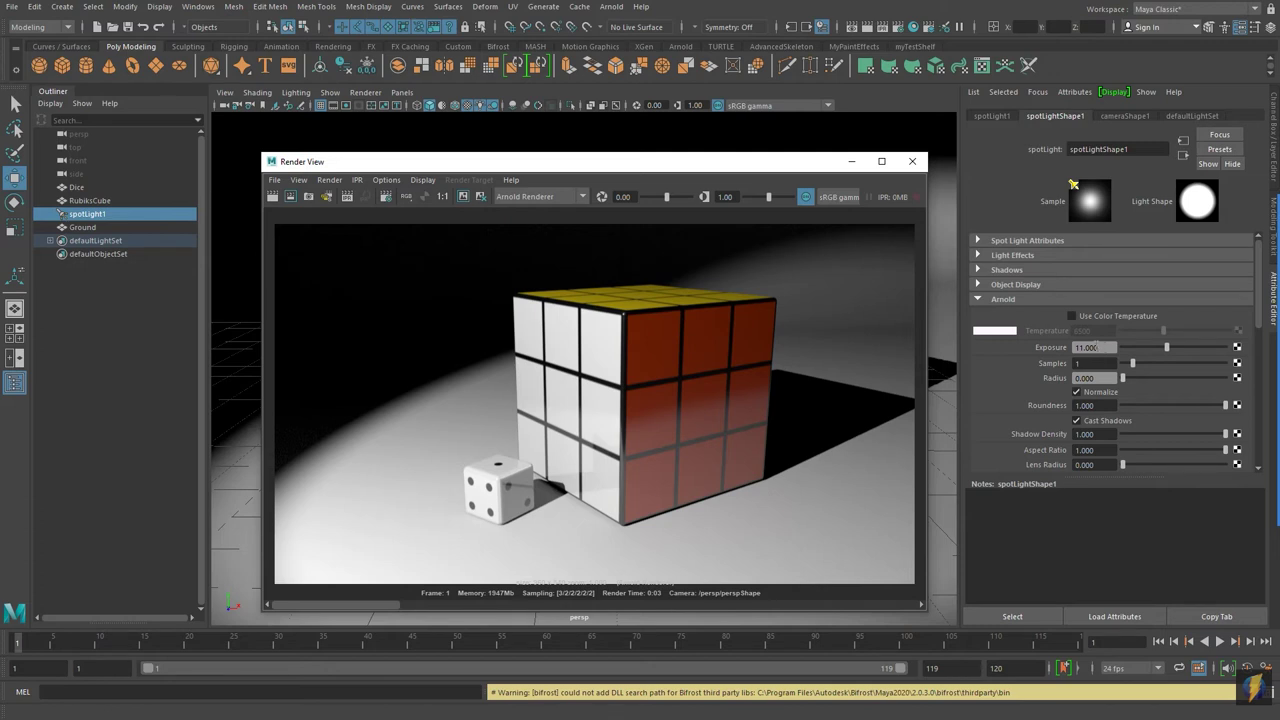
- Set the spot light's Arnold exposure to 10.5 and render the frame again
click(1092, 347)
text(1)
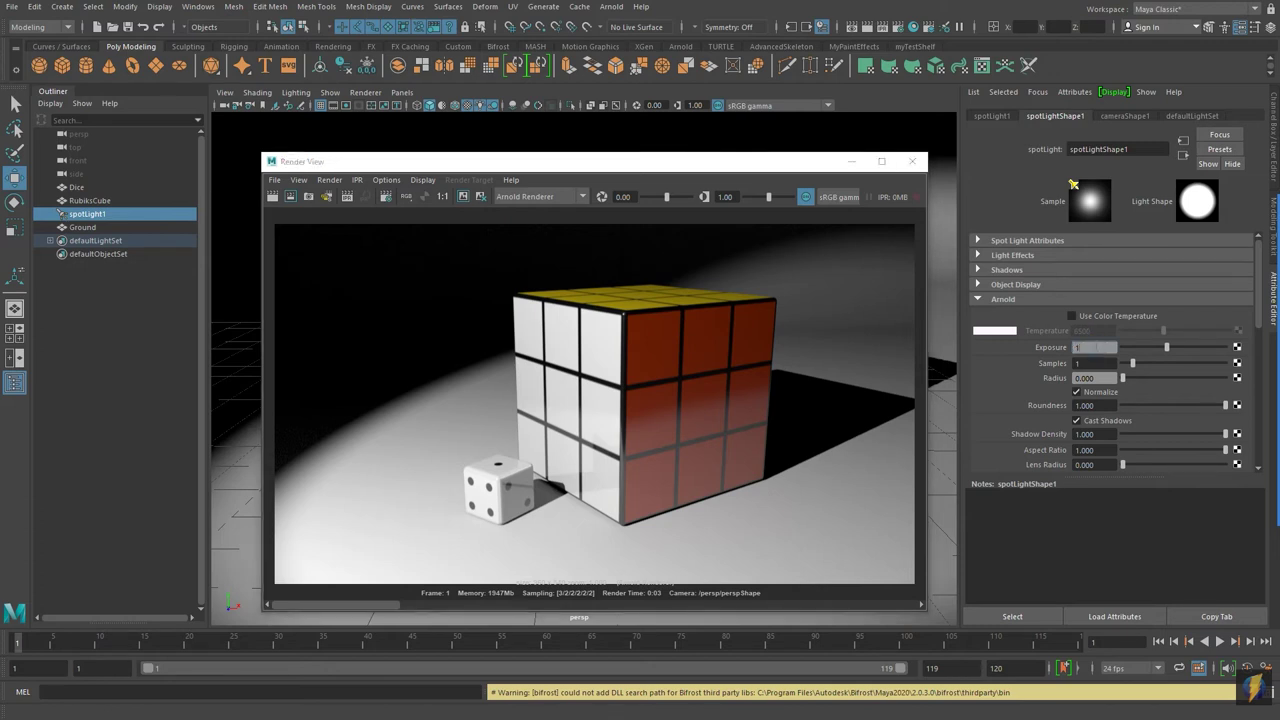
text(0.5)
key(Return)
click(272, 196)
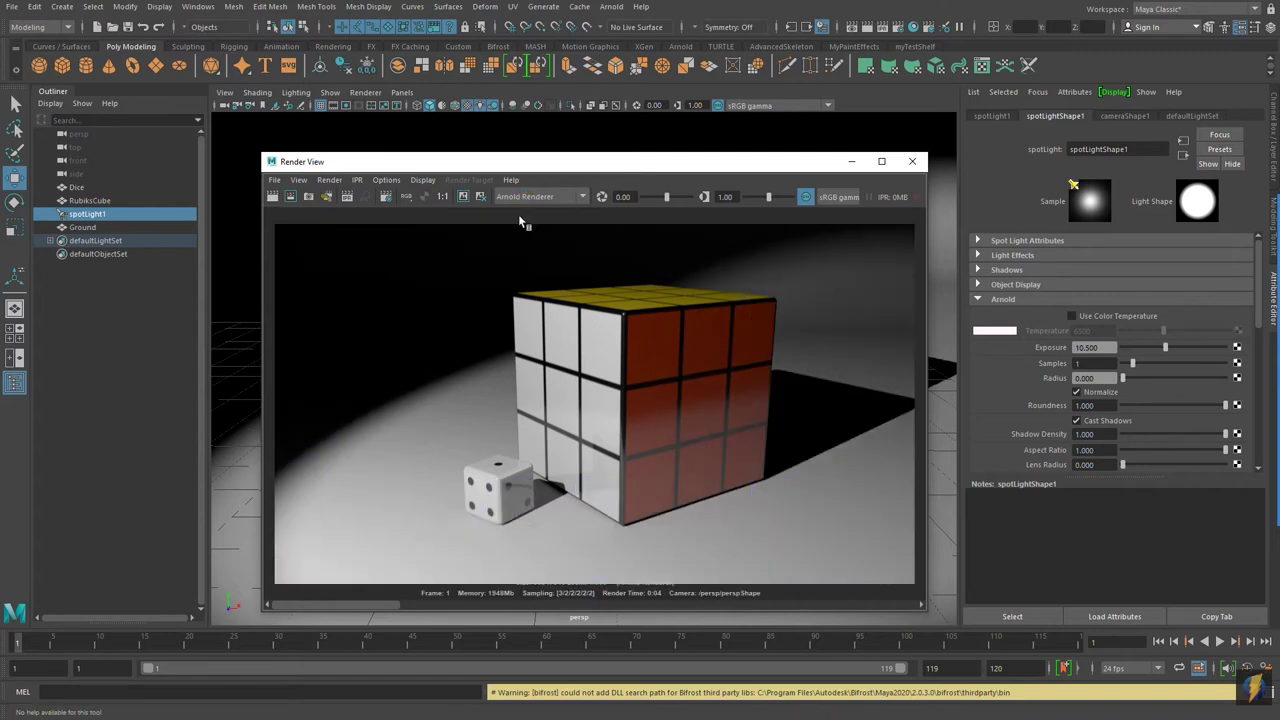
- Keep the new Arnold image in the Render View and compare it with the kept Maya Software render
click(465, 198)
drag(356, 606, 903, 606)
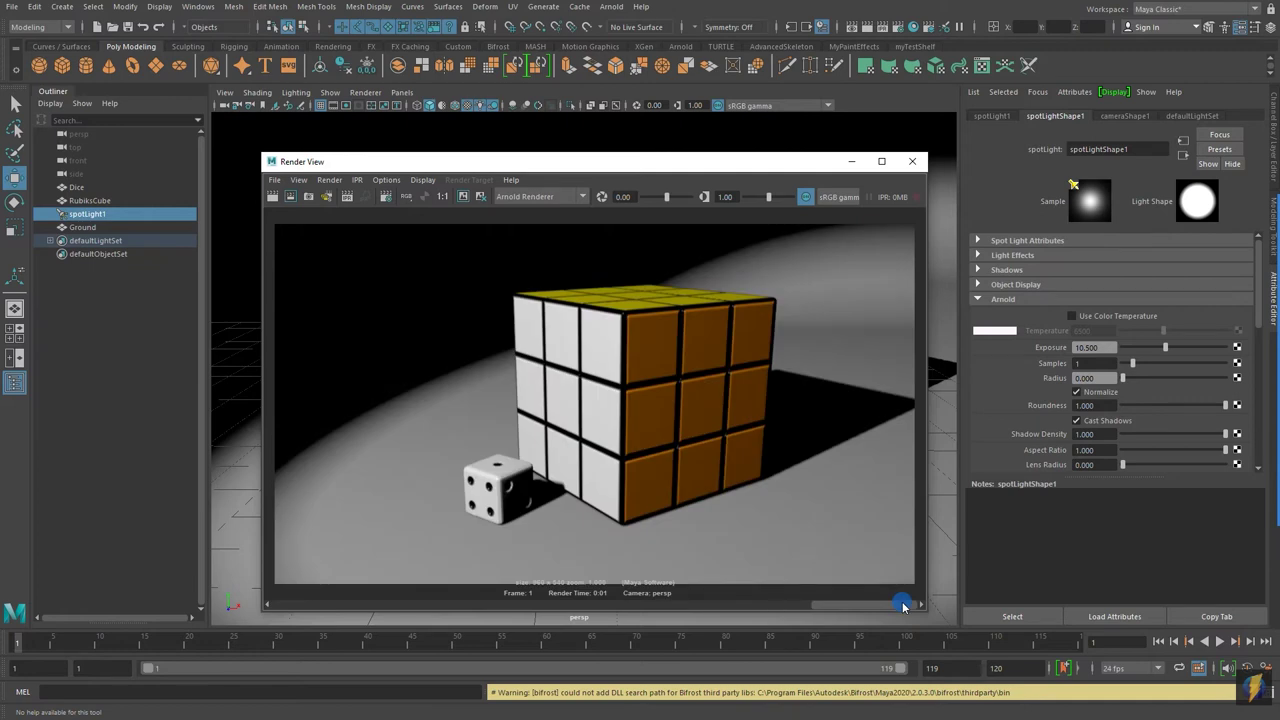
drag(903, 606, 324, 612)
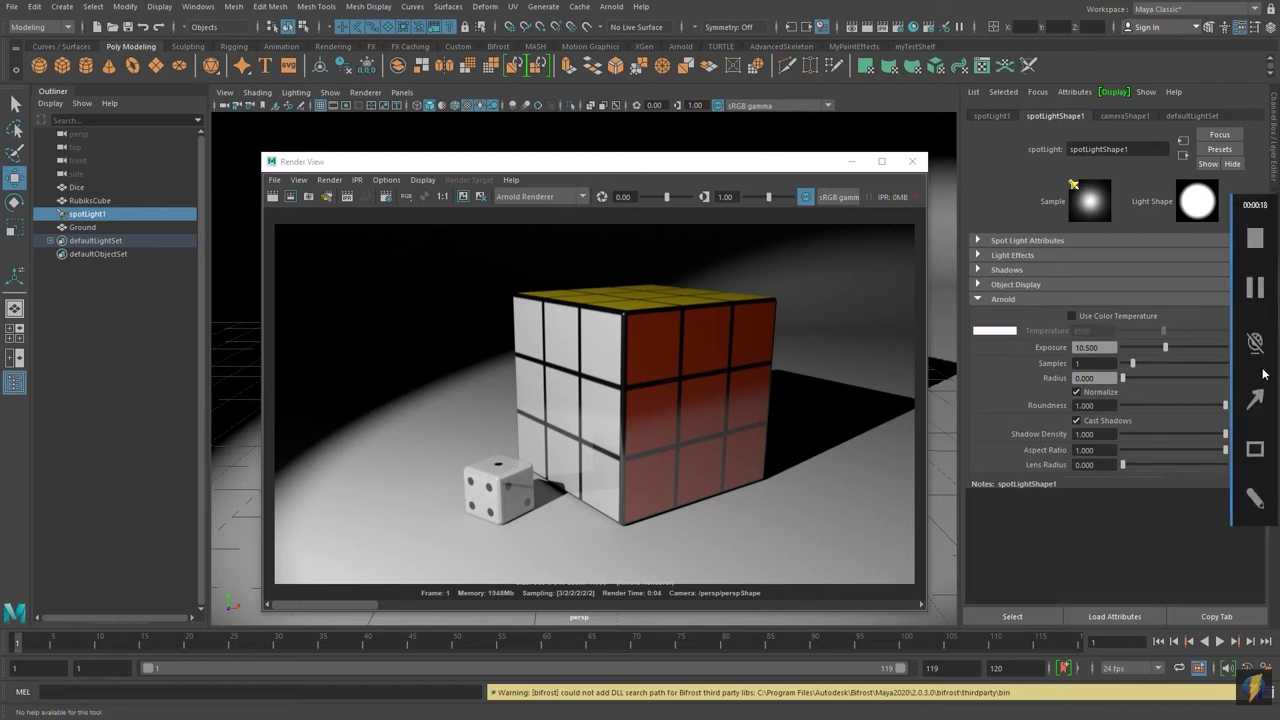
- Enable Use Color Temperature for the spot light, set the temperature to 6019, and render the frame
click(1252, 399)
drag(1011, 252, 1068, 306)
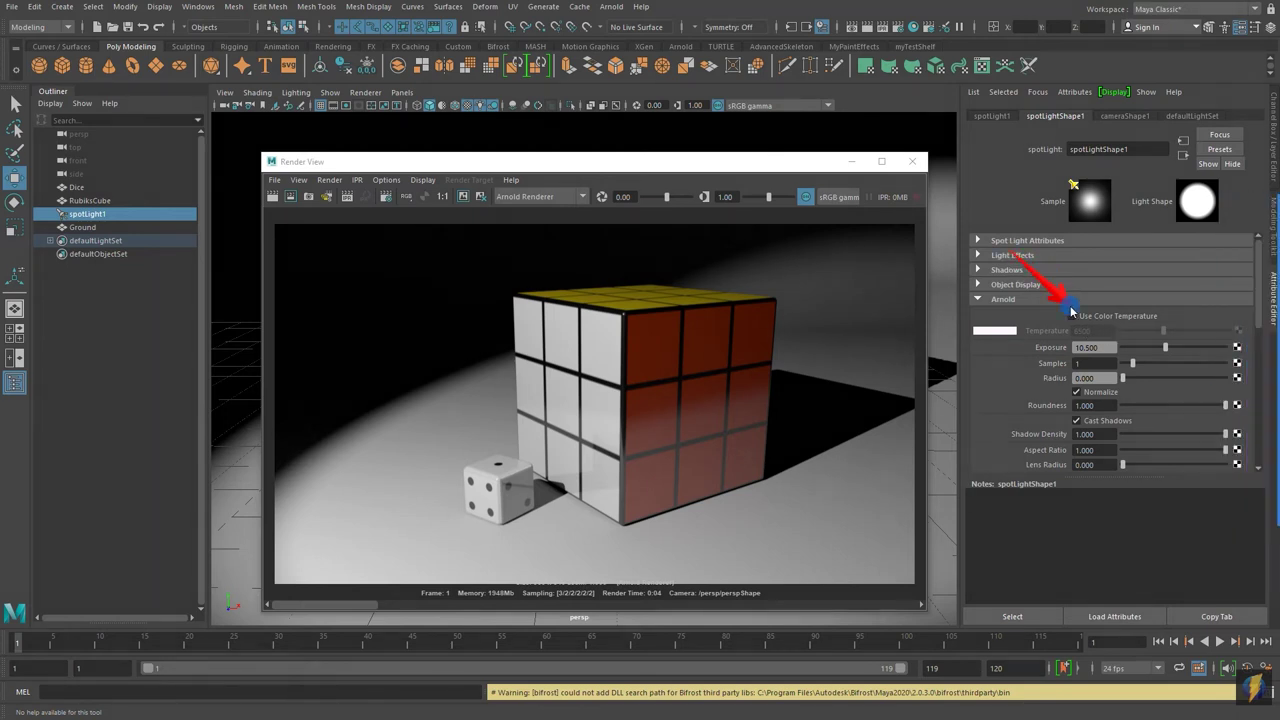
click(1073, 316)
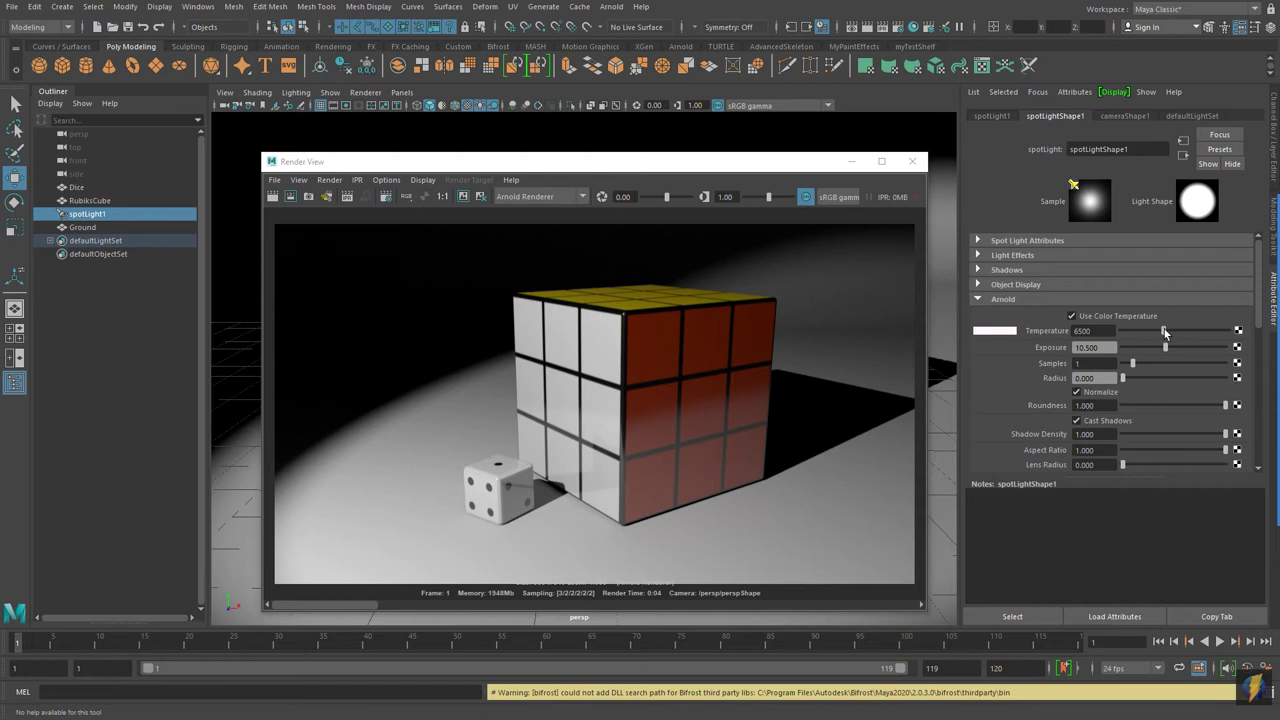
drag(1164, 332, 1152, 335)
drag(1152, 329, 1127, 331)
drag(1127, 336, 1160, 336)
click(272, 197)
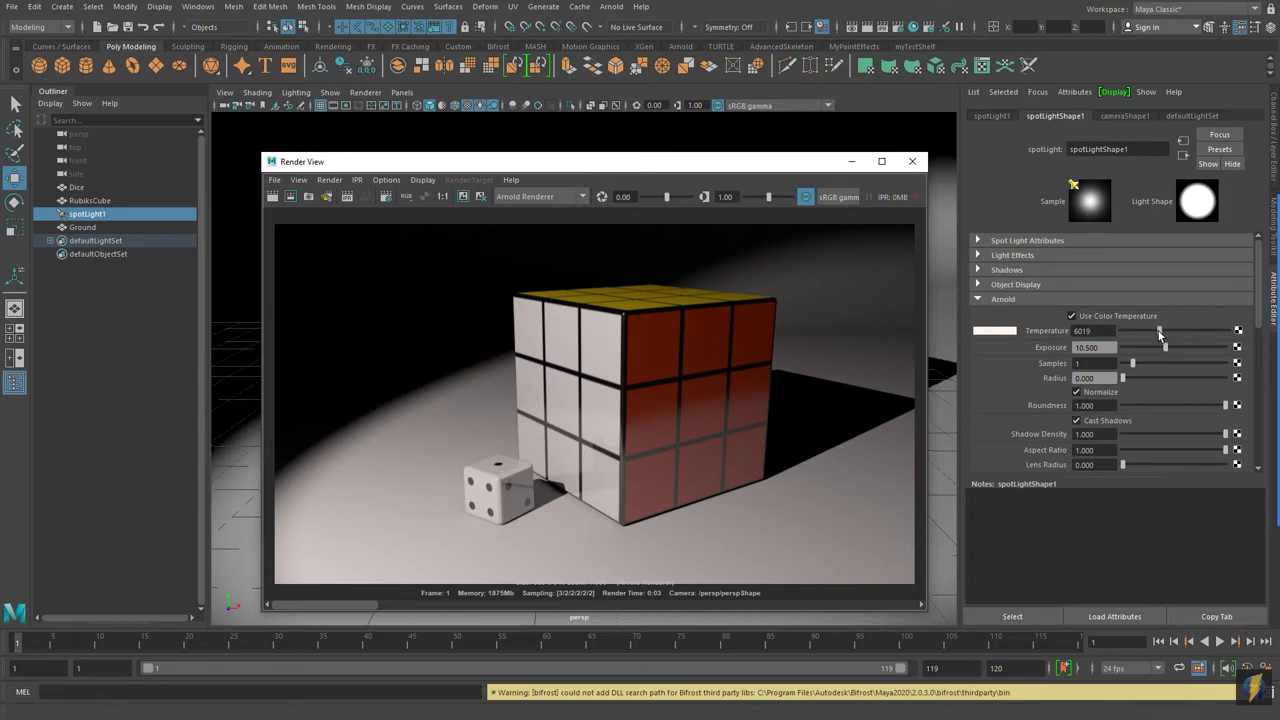
- Set the spot light's color temperature to 12358 and render the frame to check the tint
drag(1160, 335, 1208, 334)
click(389, 196)
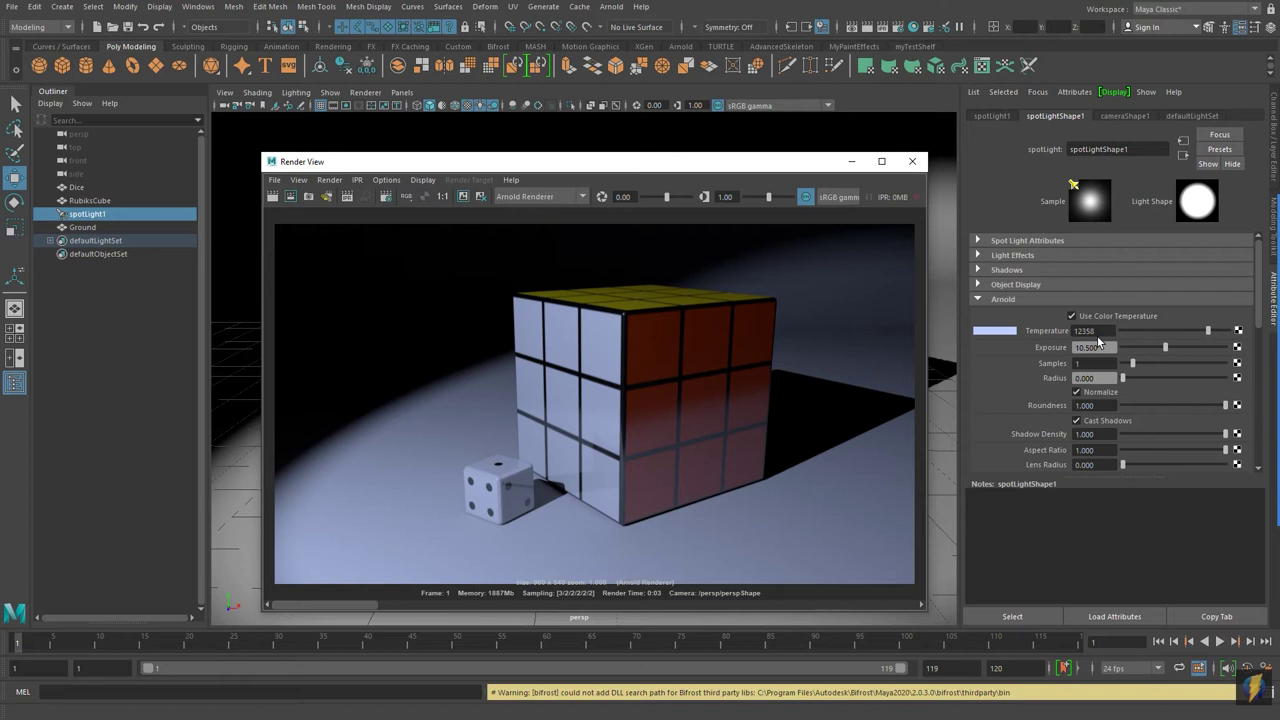
- Set the spot light's color temperature to 5843 and compare a new Arnold render with the kept Maya Software image
drag(1203, 334, 1160, 339)
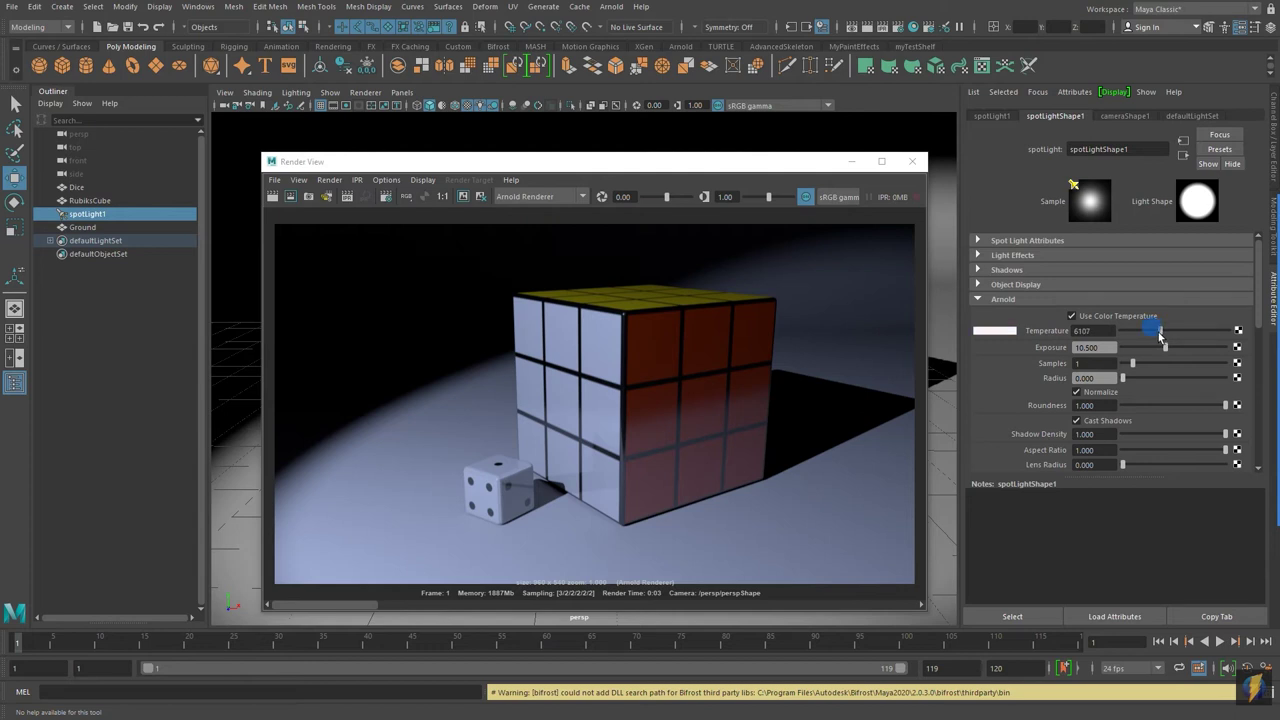
click(272, 196)
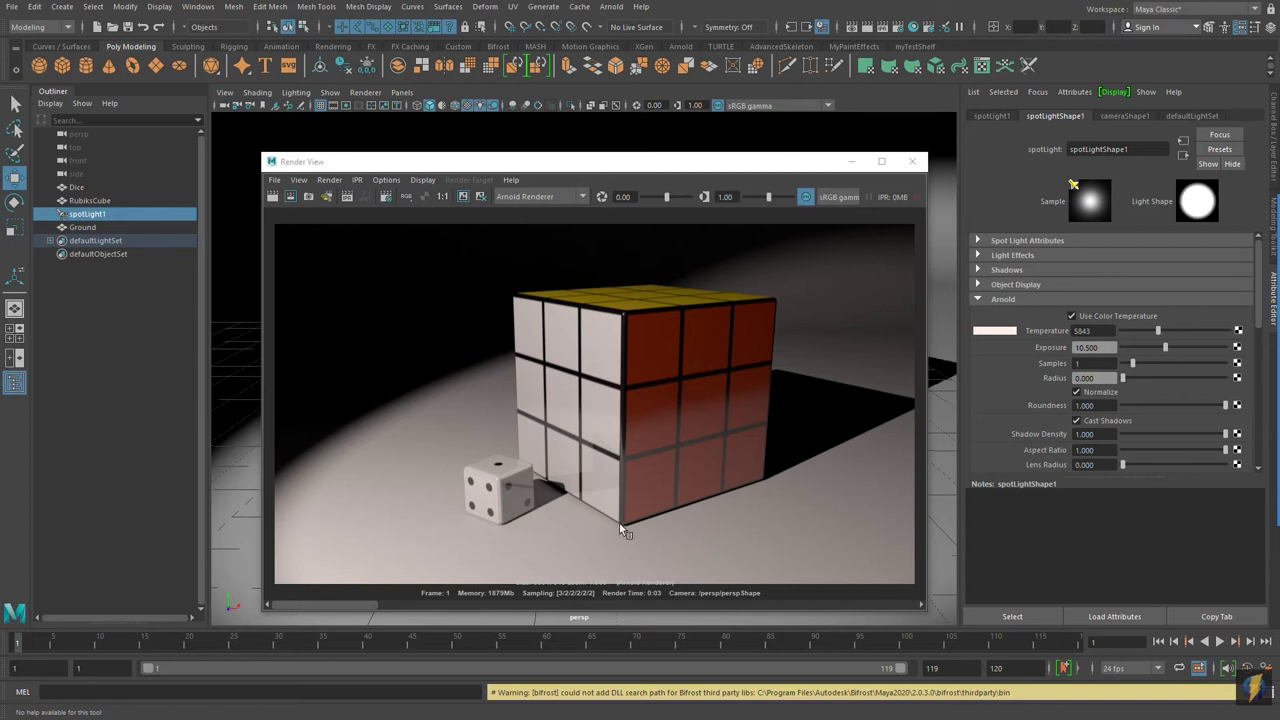
drag(359, 602, 946, 605)
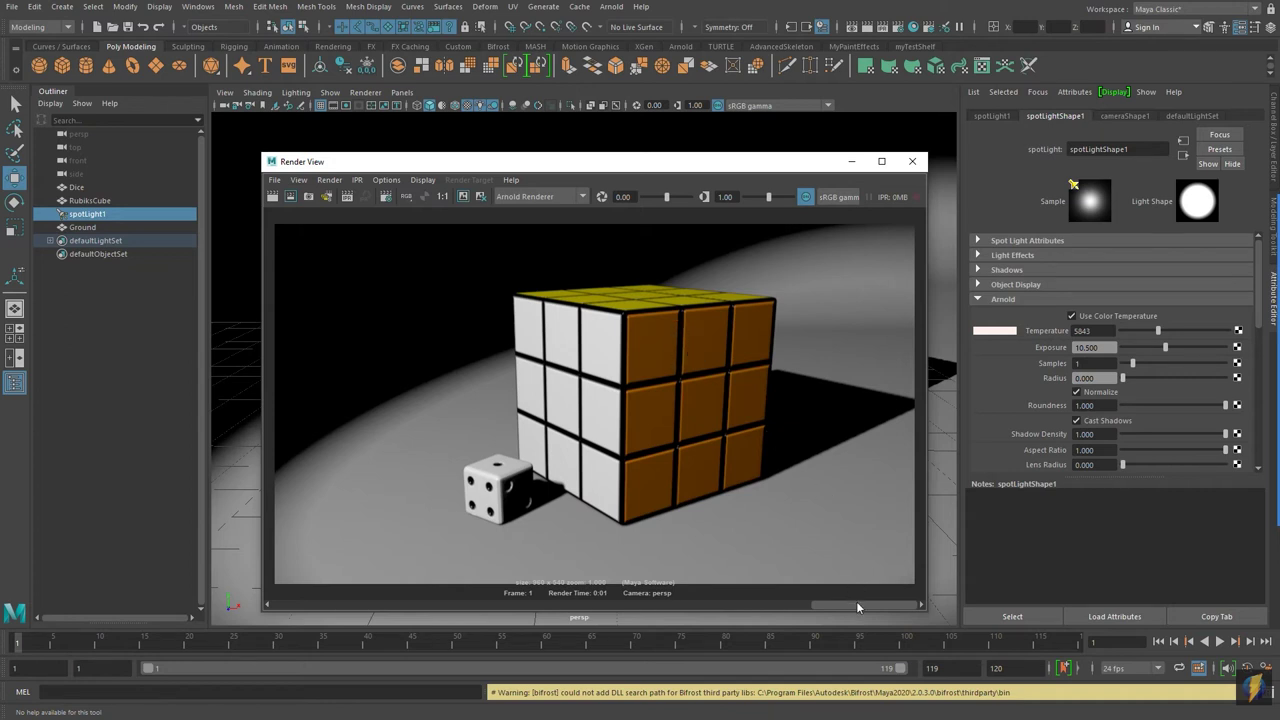
- Close the Render View and open the Hypershade maximized, with a taller material browser
click(206, 543)
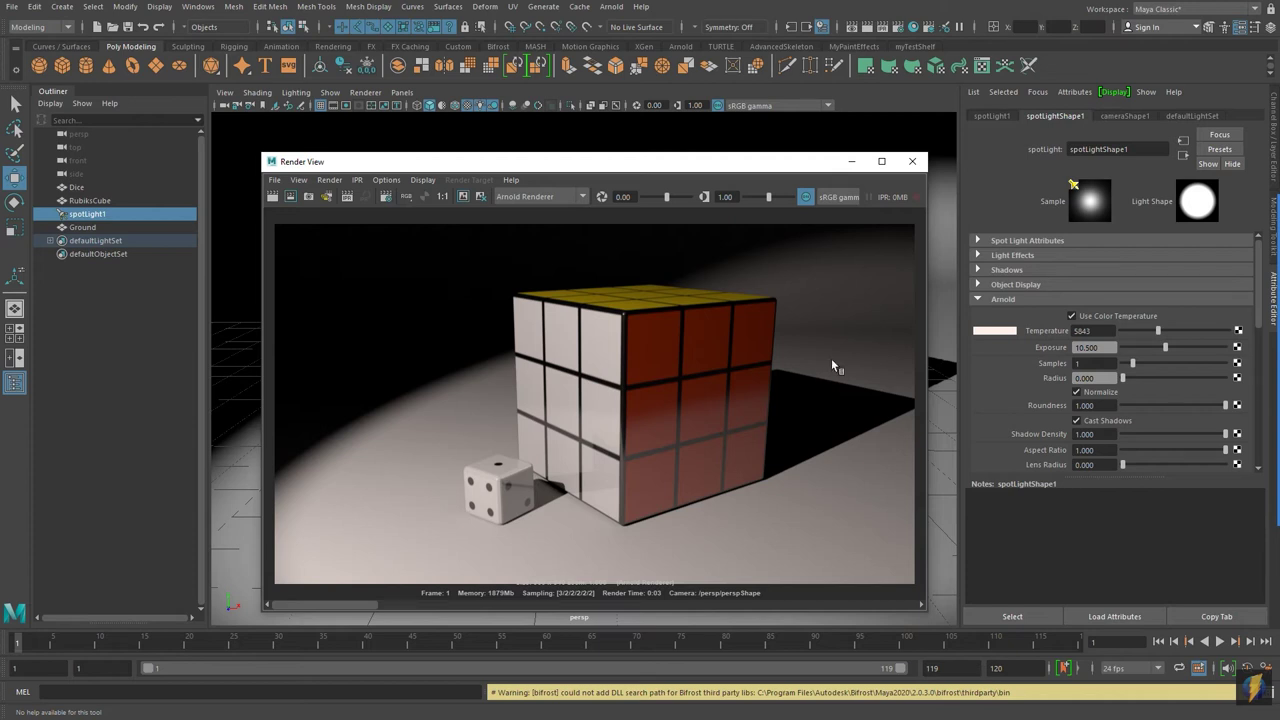
click(912, 161)
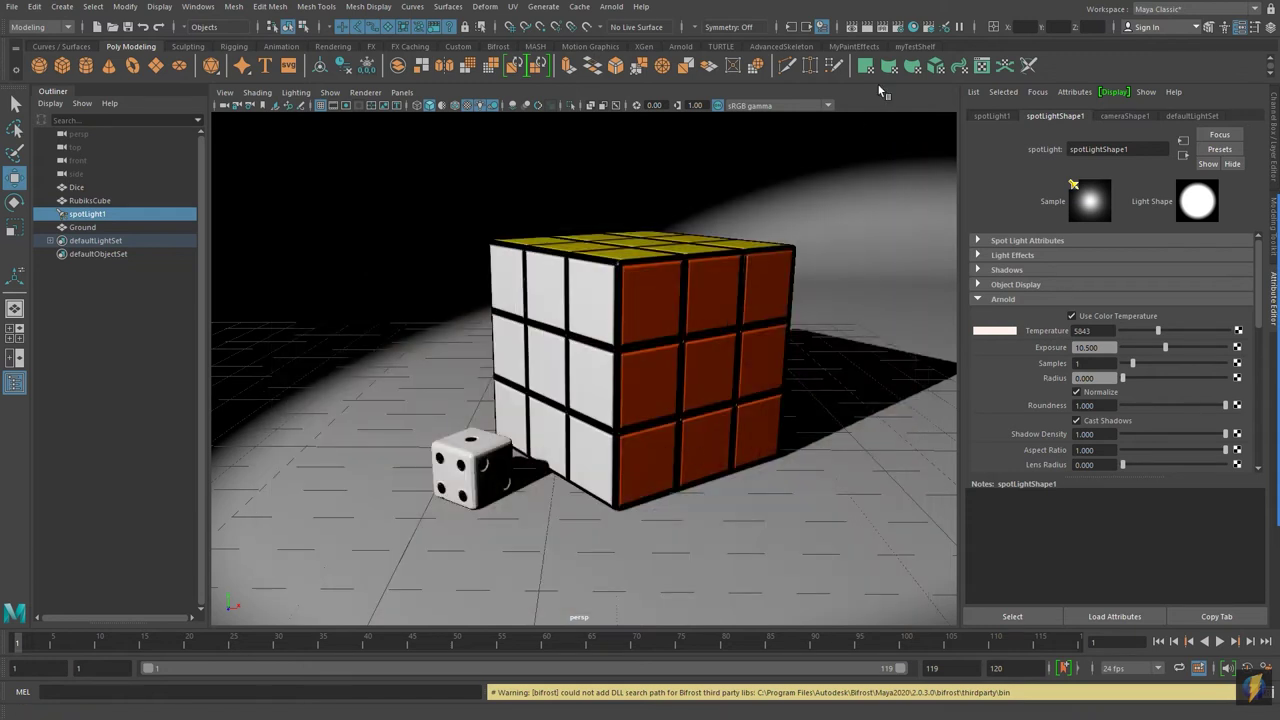
click(912, 26)
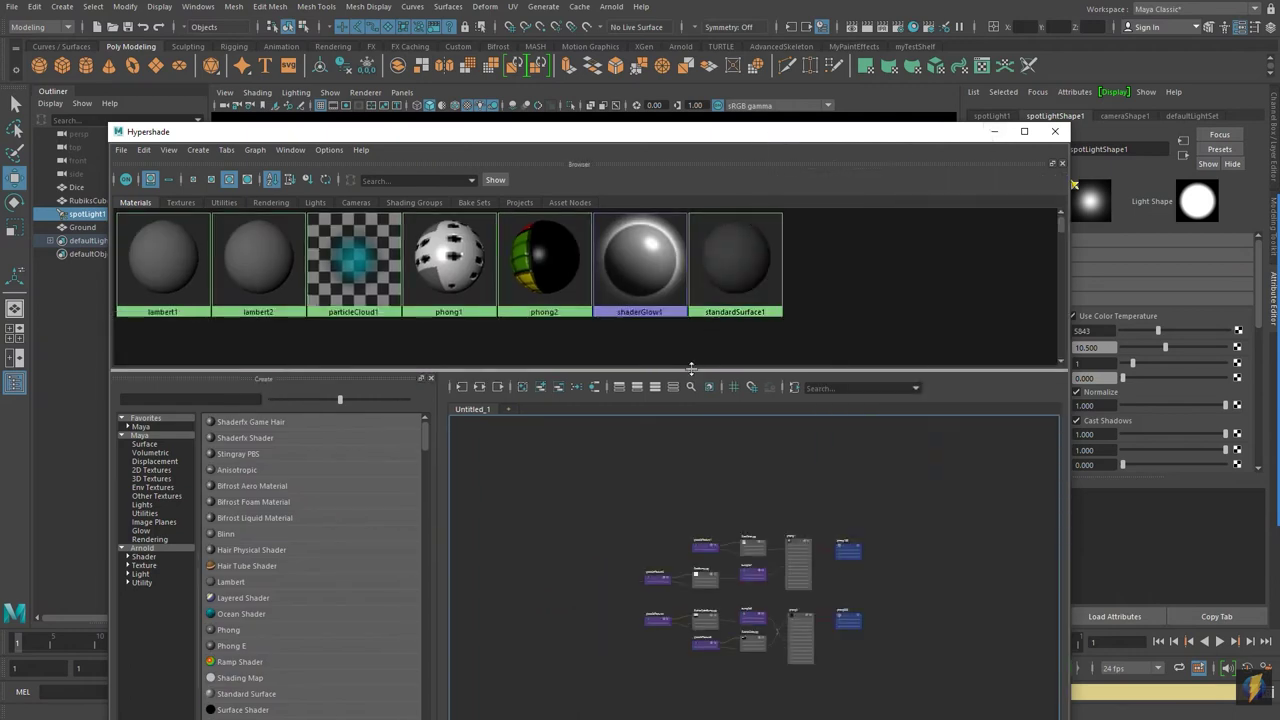
drag(691, 368, 651, 513)
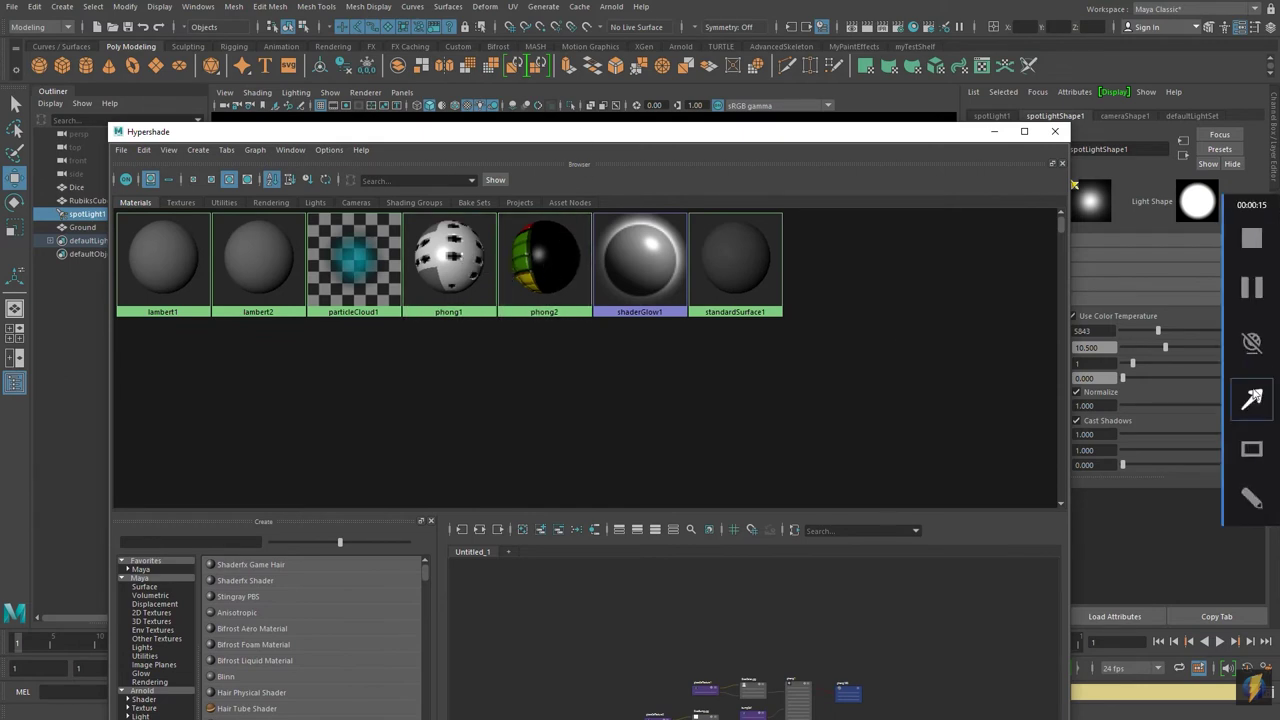
mouse_move(710, 432)
mouse_down()
mouse_move(580, 411)
mouse_move(460, 346)
mouse_move(463, 326)
mouse_move(505, 368)
mouse_move(545, 322)
mouse_move(420, 318)
mouse_move(463, 360)
mouse_move(455, 369)
mouse_move(466, 263)
mouse_move(463, 279)
mouse_move(563, 277)
mouse_move(563, 255)
mouse_move(497, 357)
mouse_move(470, 257)
mouse_move(461, 298)
mouse_up()
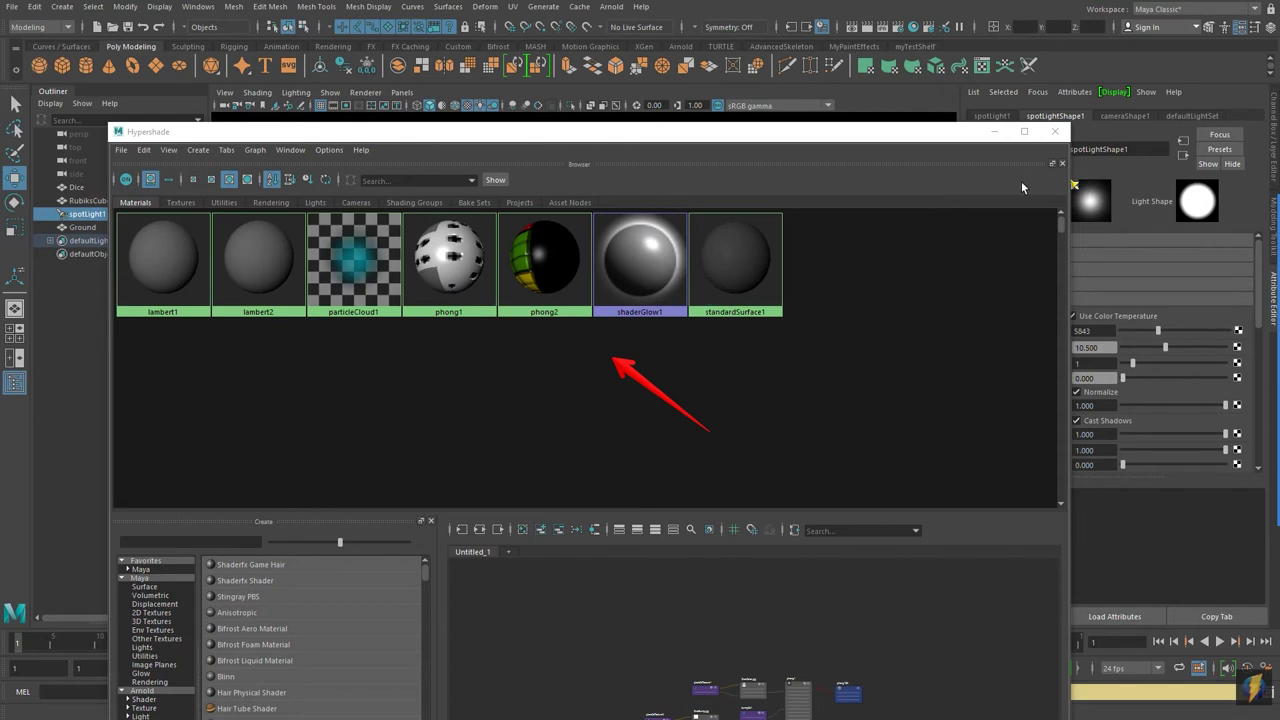
click(1030, 134)
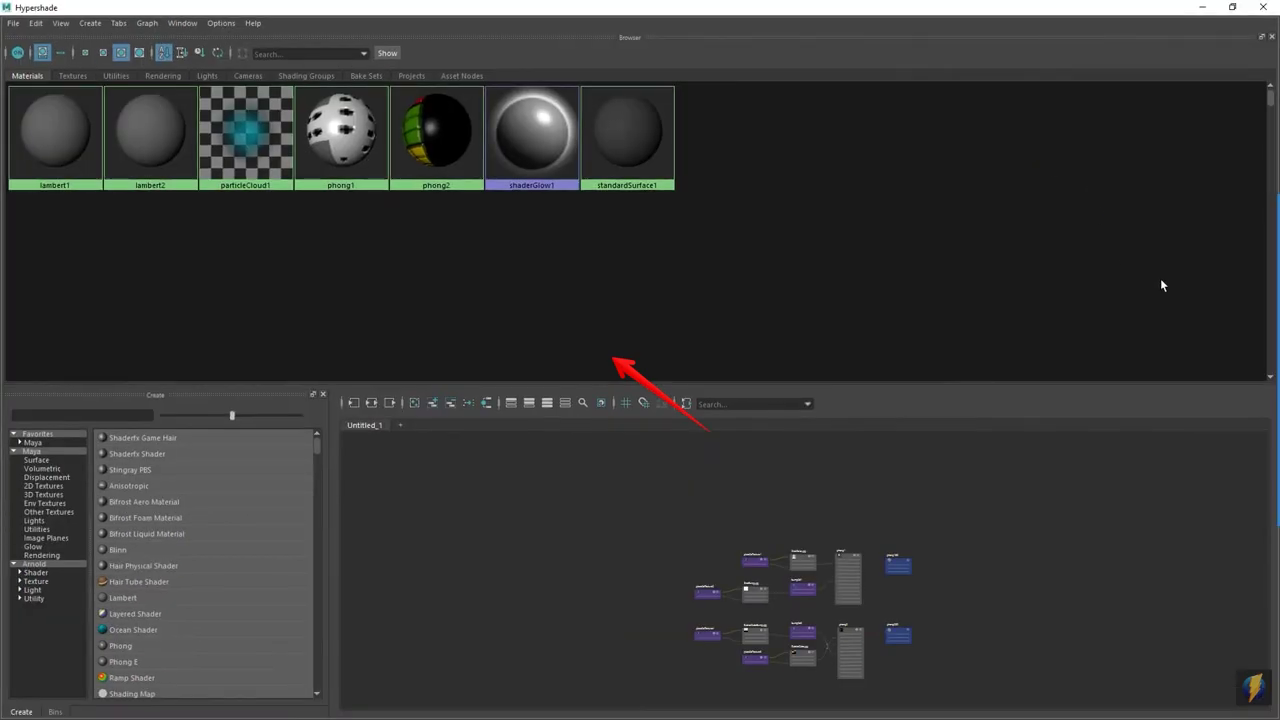
- Examine the node types offered for creation in the Hypershade, including Maya's full shader list and the favorite surface shaders
click(1260, 400)
click(908, 233)
mouse_move(908, 233)
mouse_down()
mouse_move(169, 406)
mouse_move(167, 570)
mouse_move(163, 517)
mouse_up()
scroll(208, 547, down, 10)
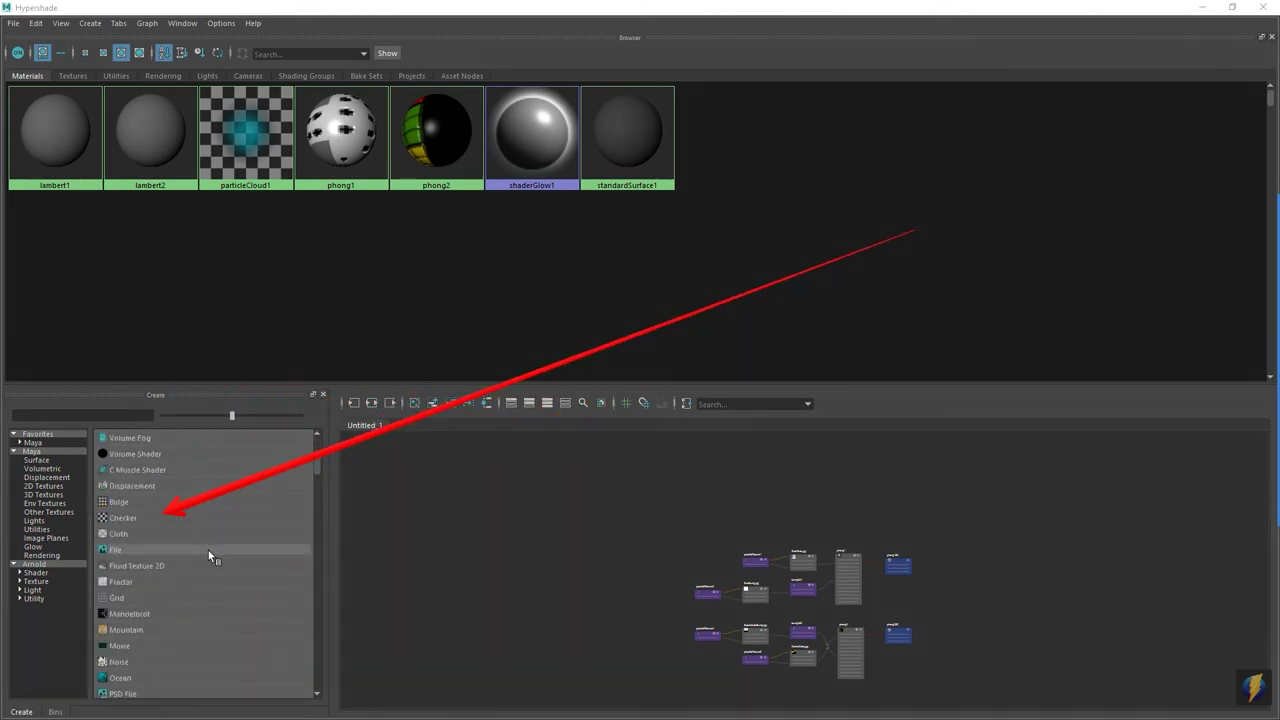
scroll(205, 553, up, 4)
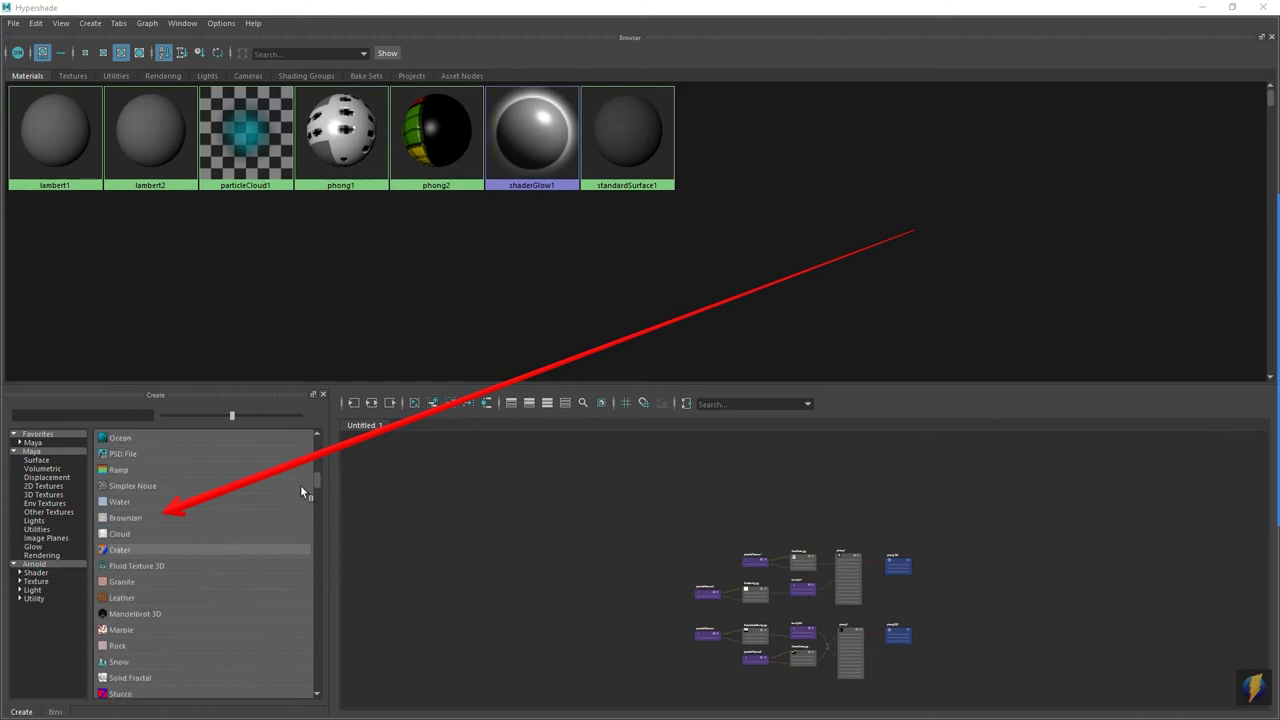
drag(319, 481, 316, 447)
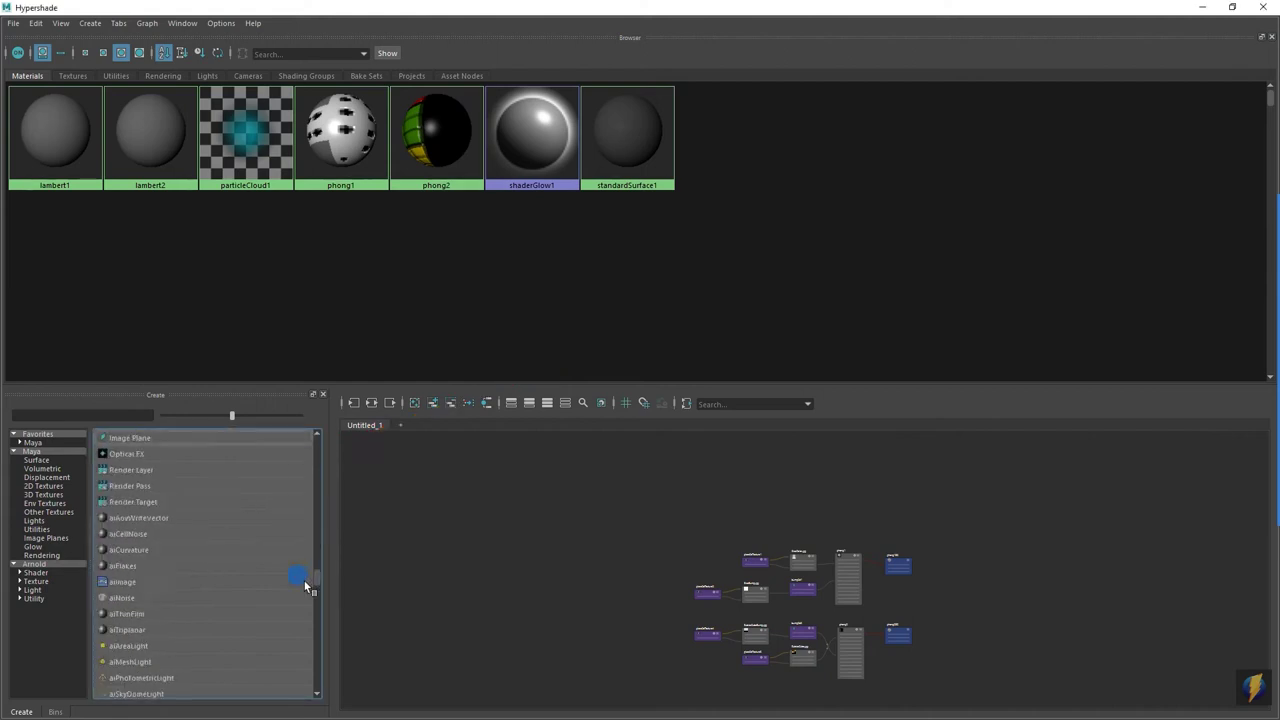
scroll(282, 460, down, 1)
scroll(280, 449, down, 15)
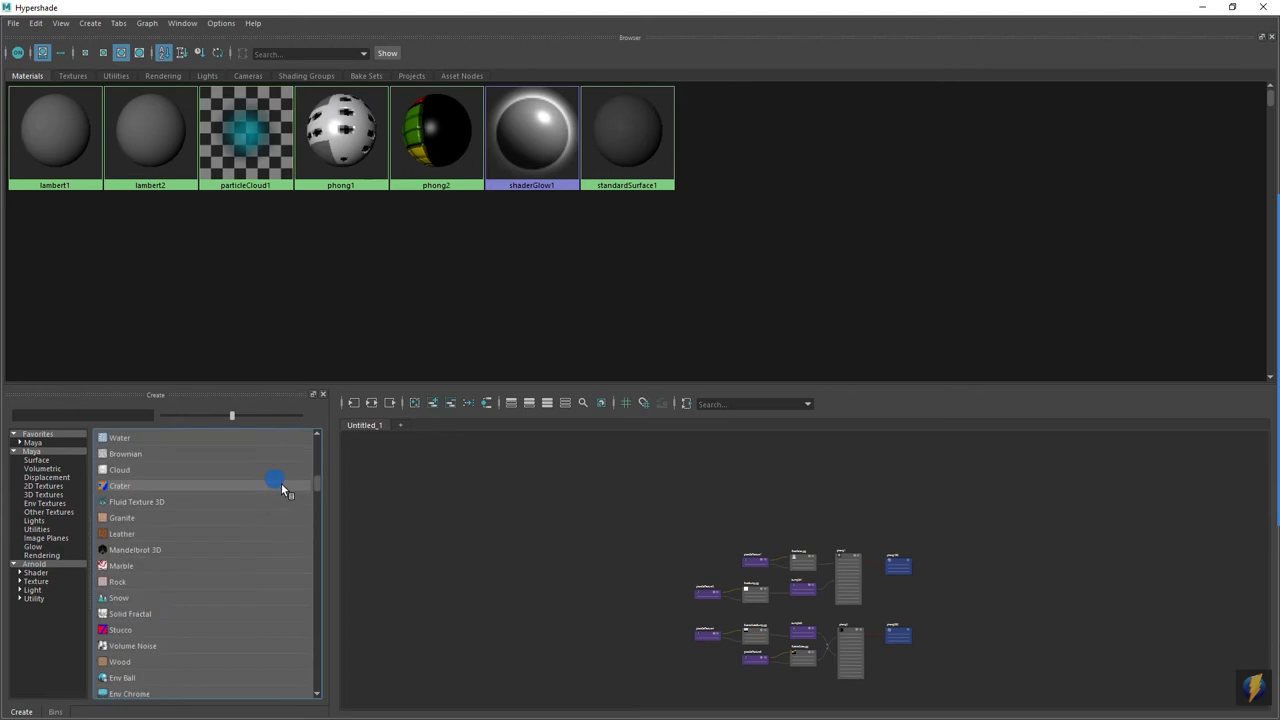
scroll(278, 530, up, 16)
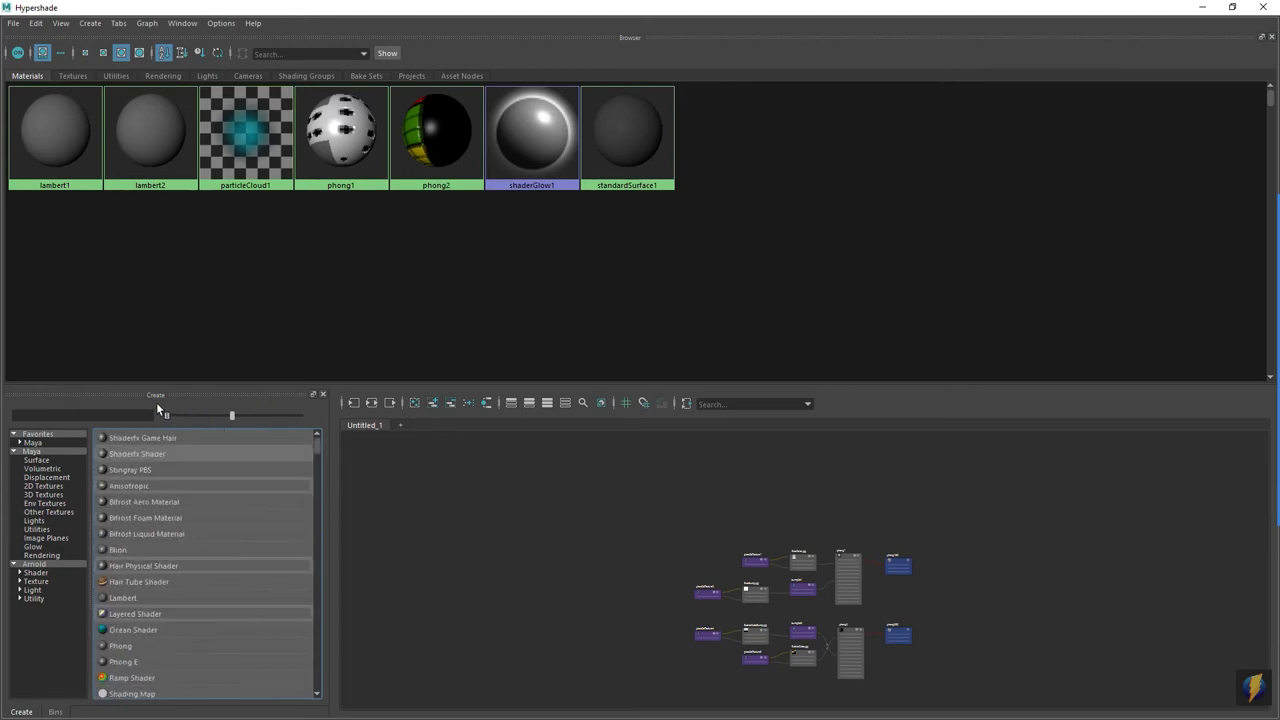
click(38, 460)
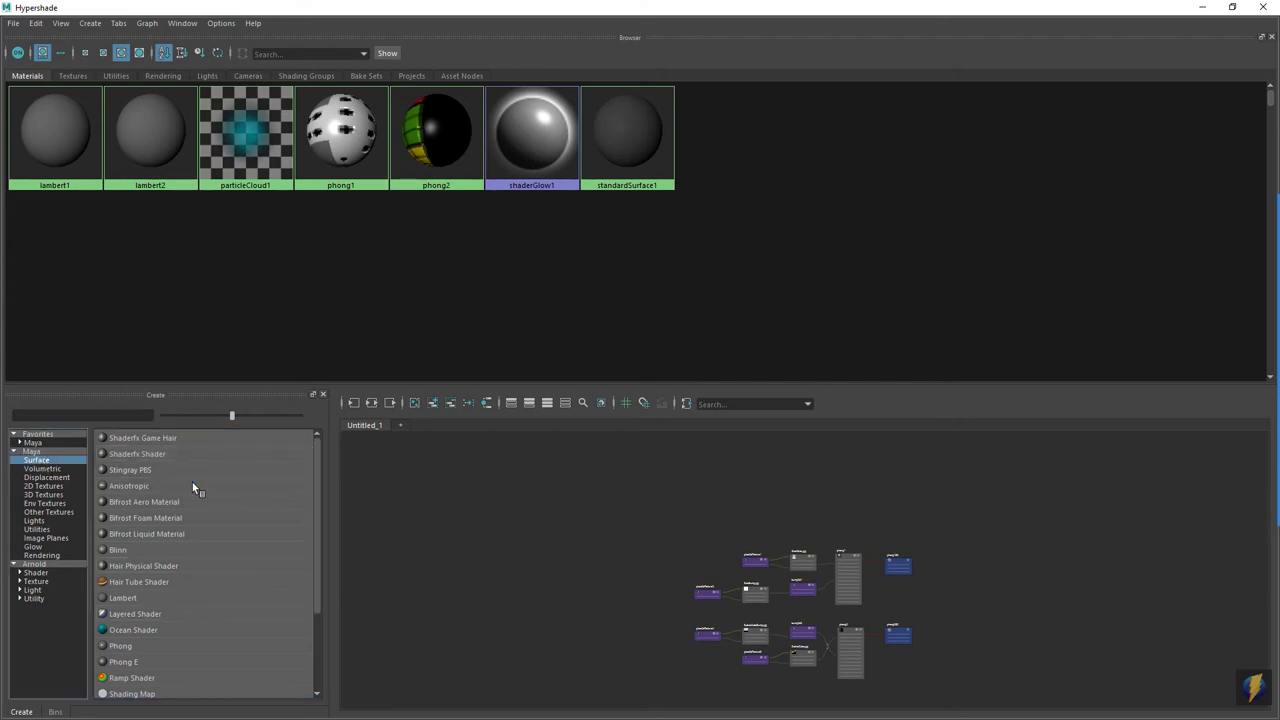
click(33, 442)
drag(67, 474, 32, 442)
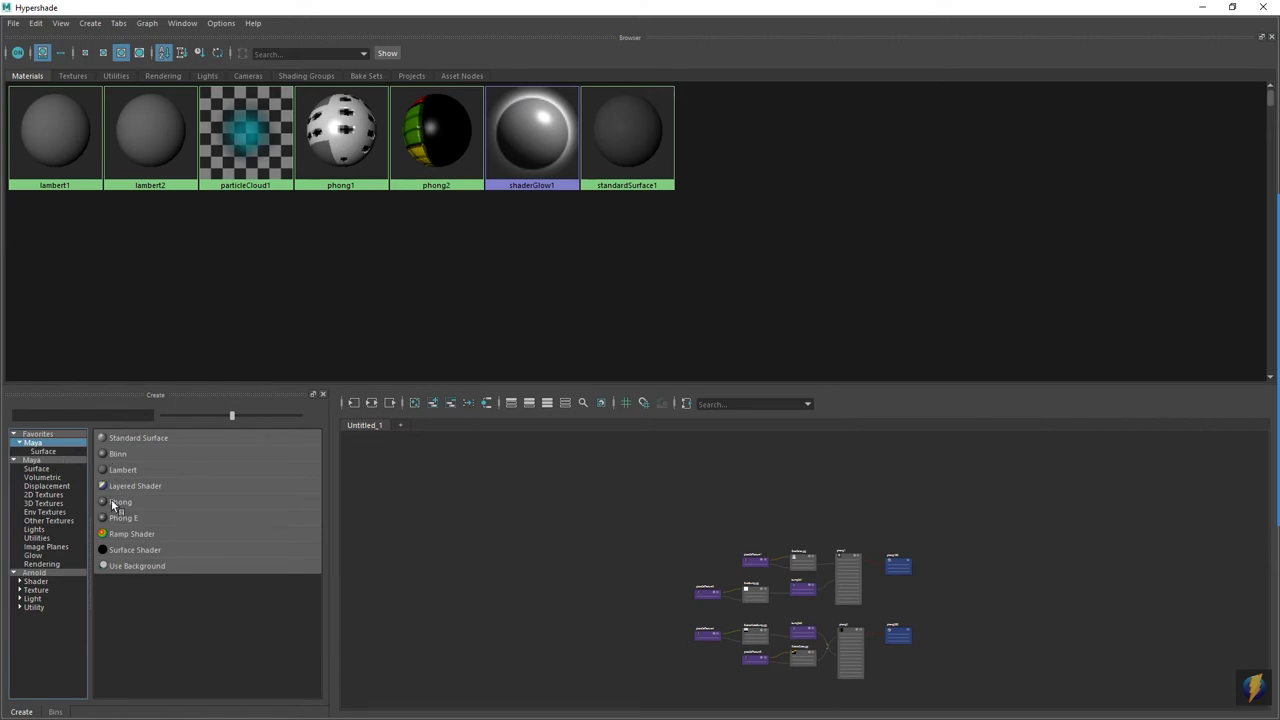
drag(124, 519, 50, 454)
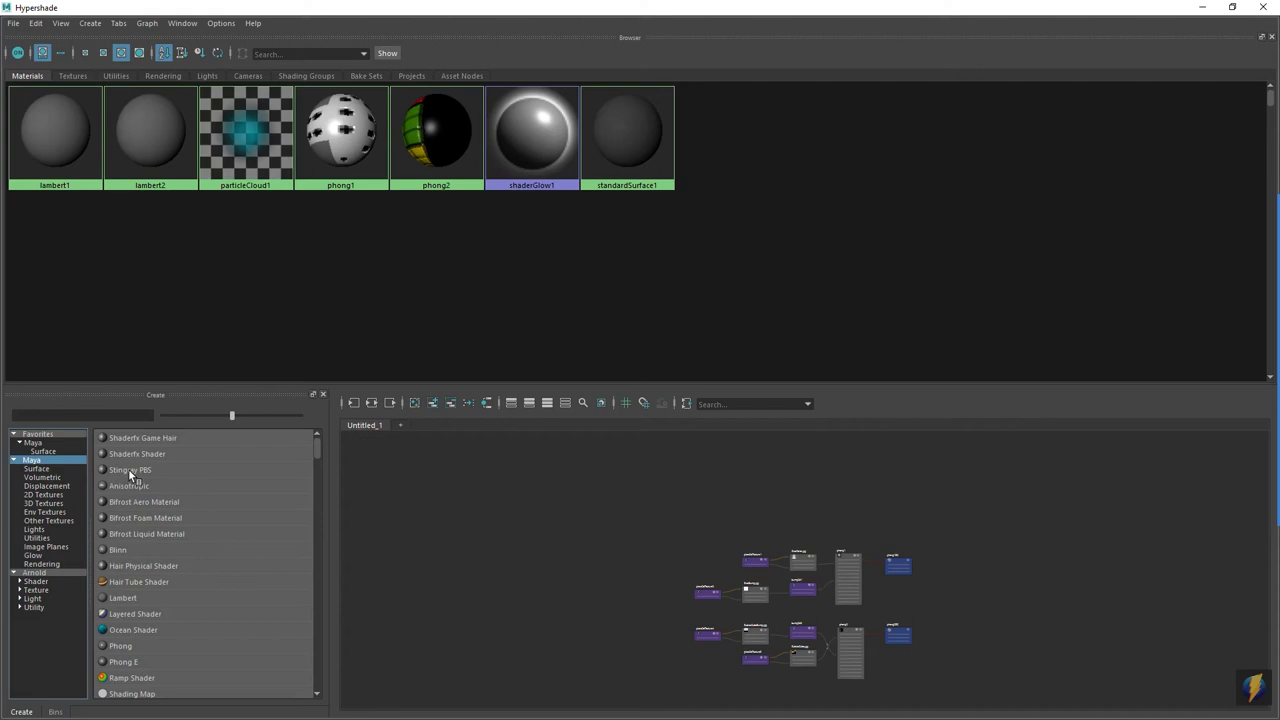
click(55, 453)
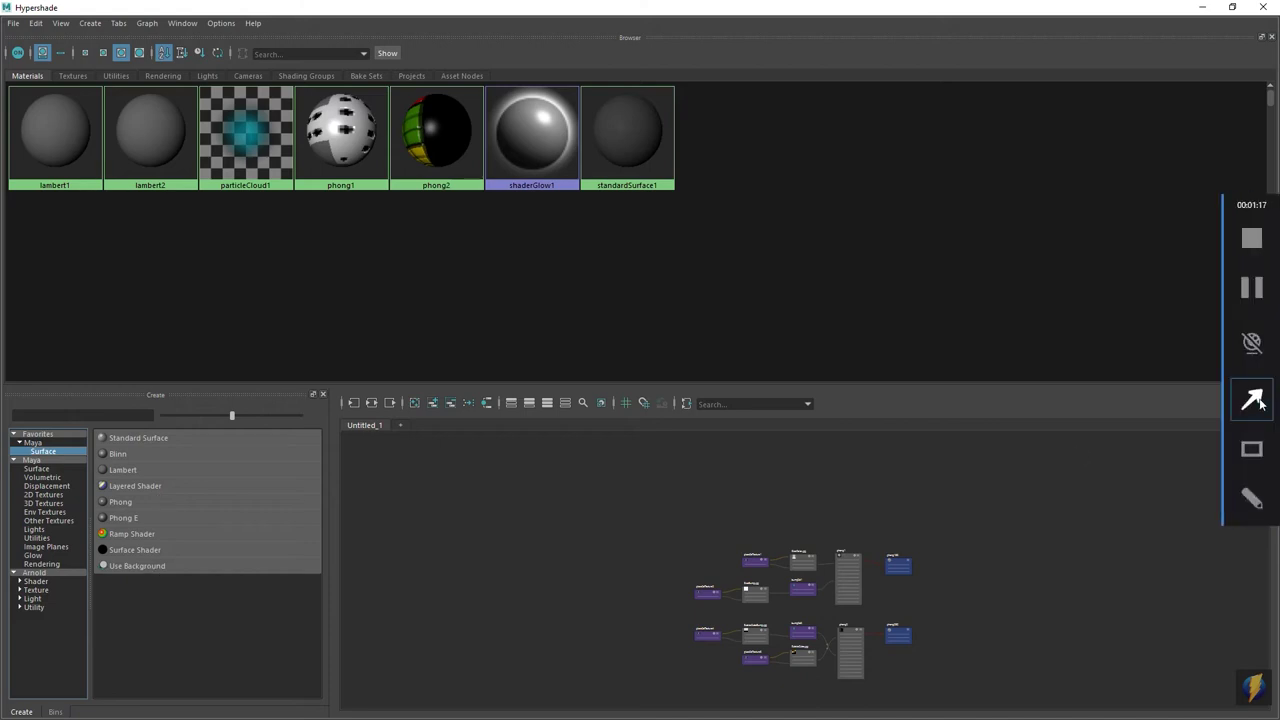
- Create an aiStandardSurface material from Arnold's surface shaders
mouse_move(818, 340)
mouse_down()
mouse_move(329, 509)
mouse_move(63, 566)
mouse_move(63, 578)
mouse_up()
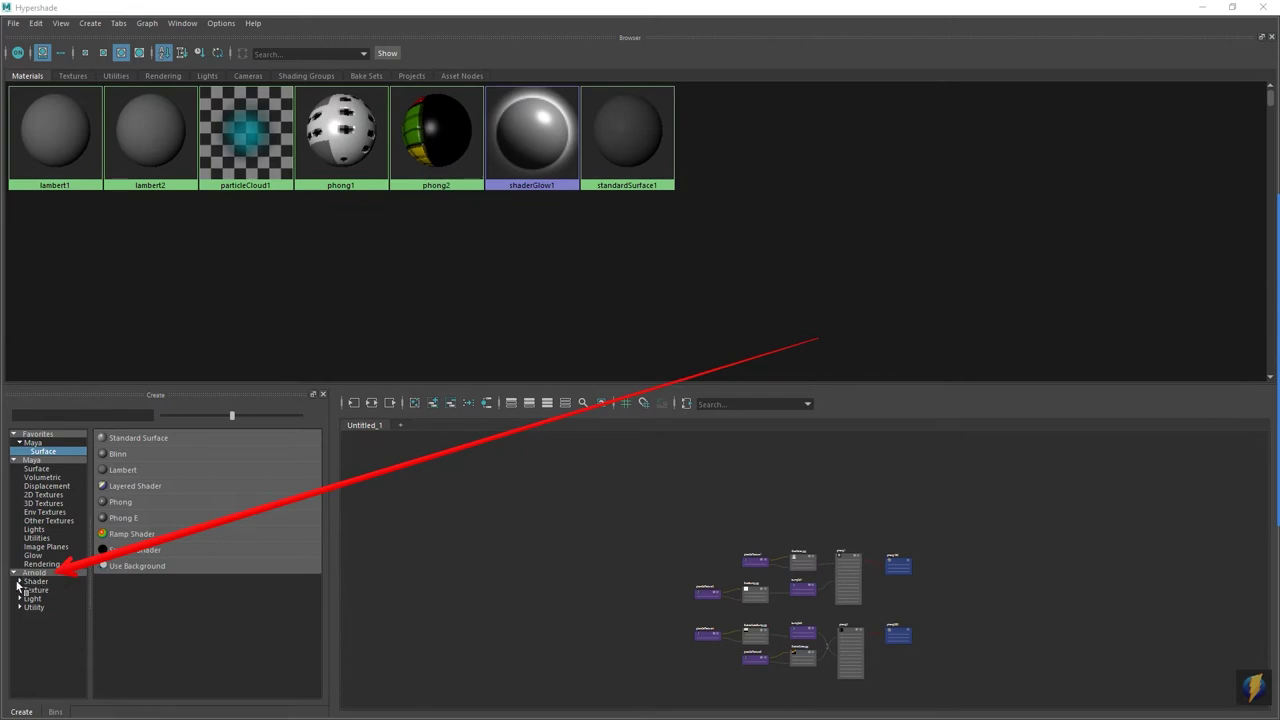
click(34, 572)
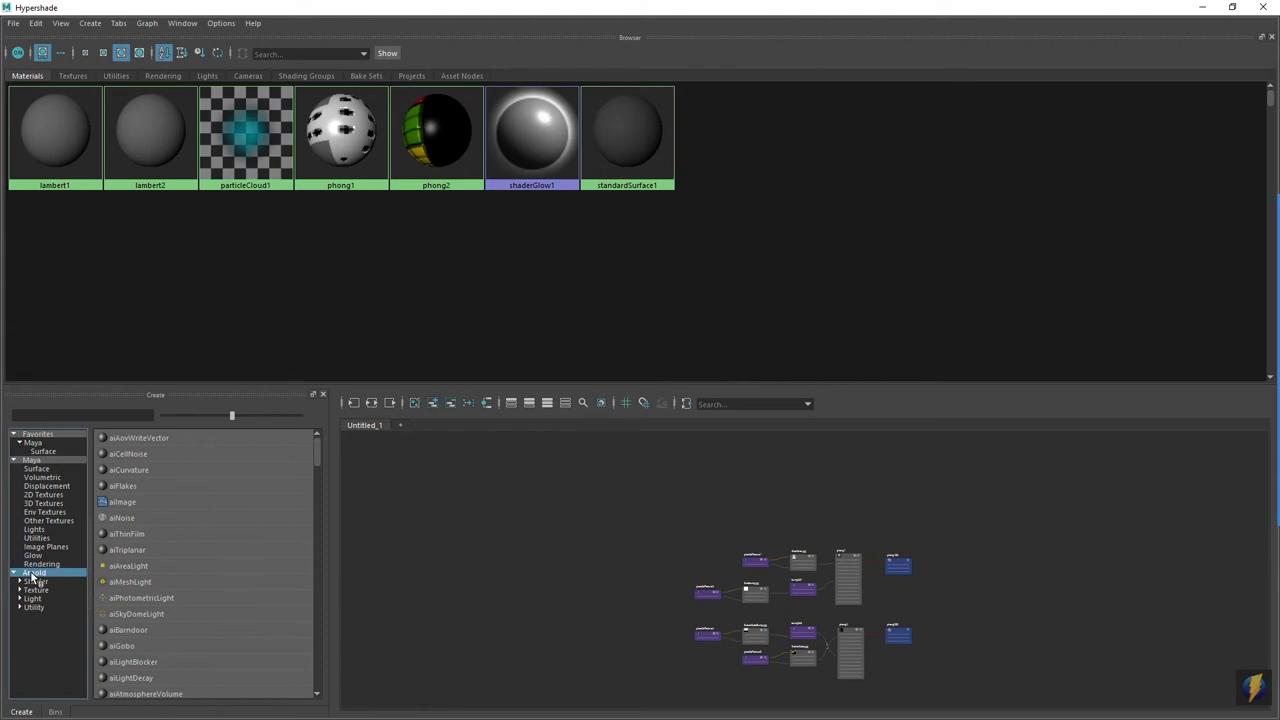
scroll(192, 540, down, 10)
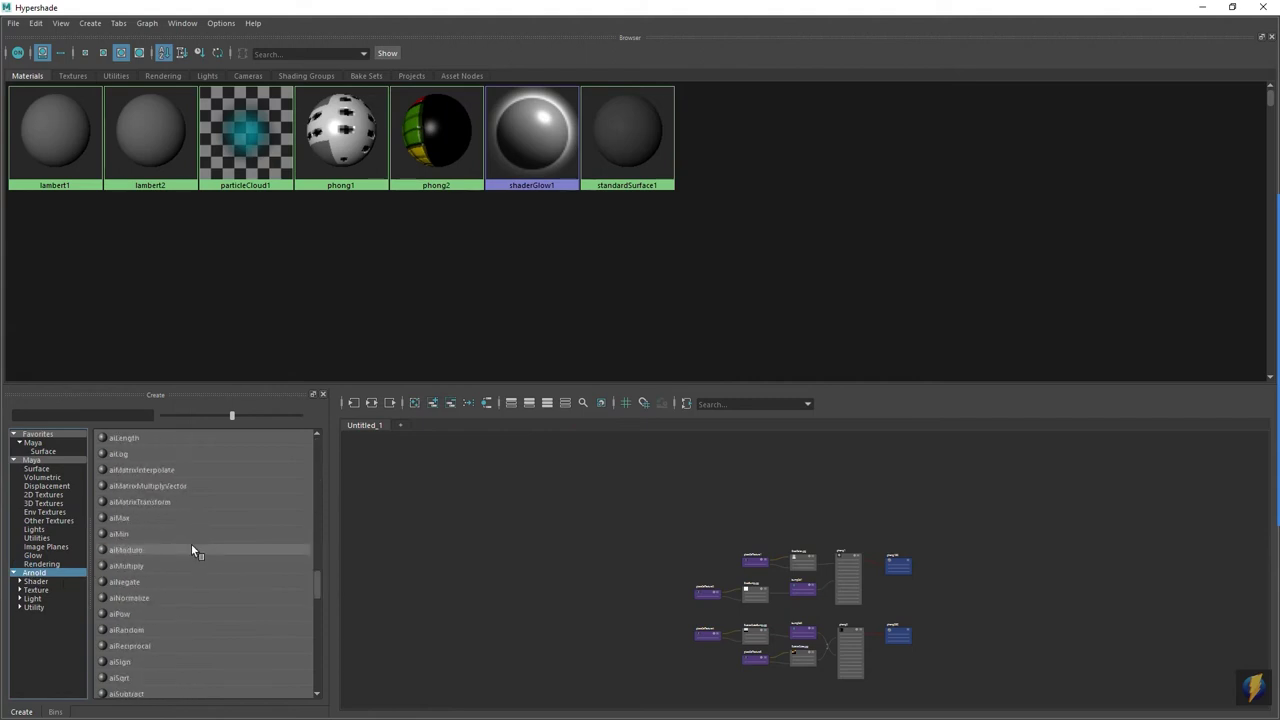
click(32, 582)
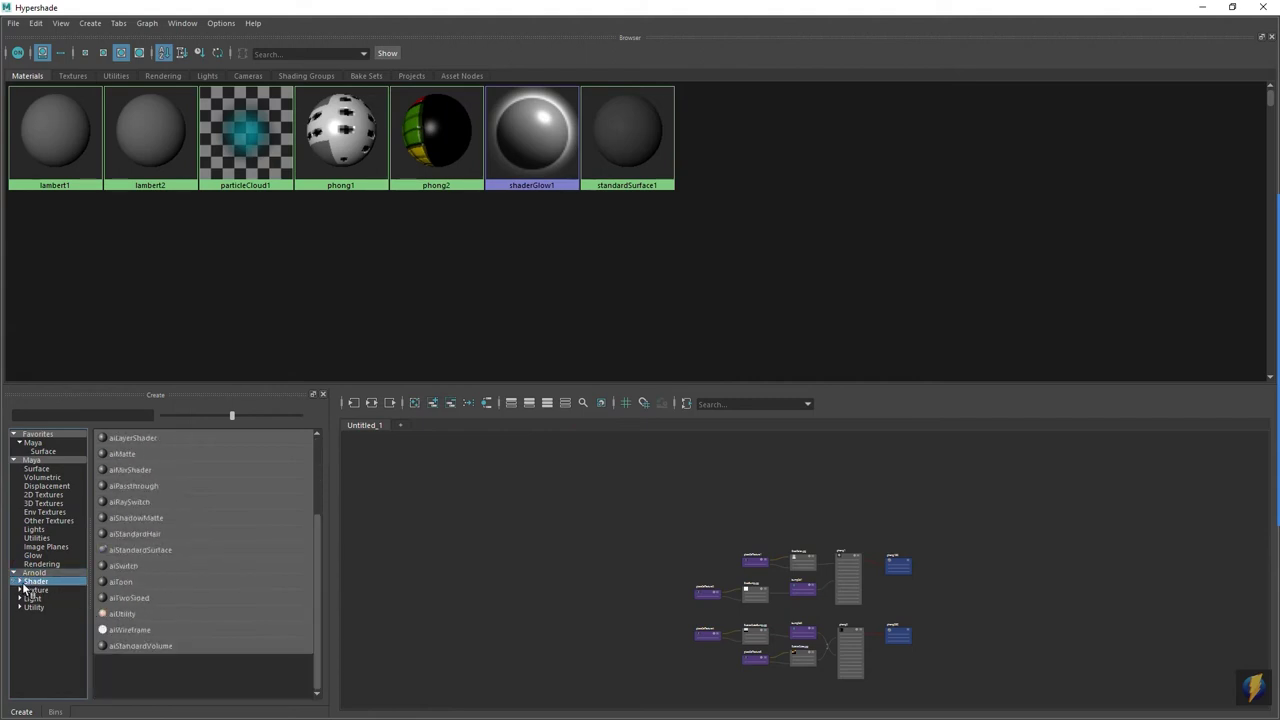
click(19, 582)
click(48, 591)
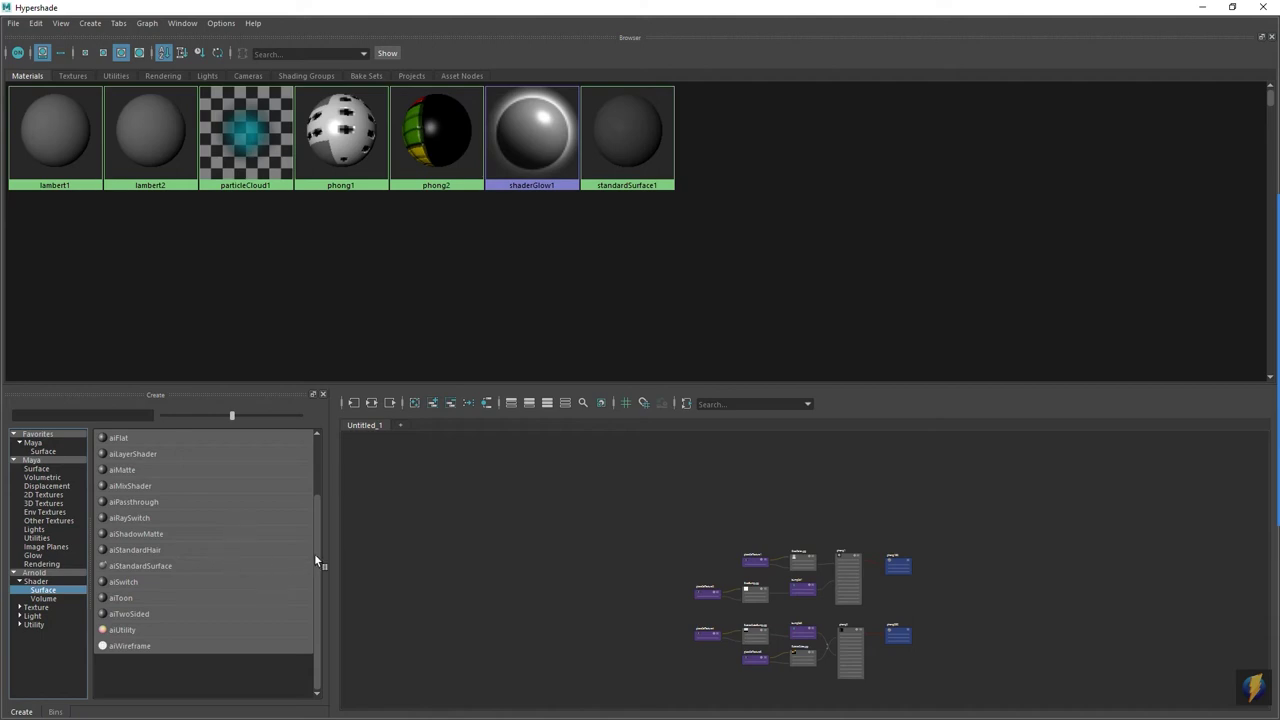
click(1248, 400)
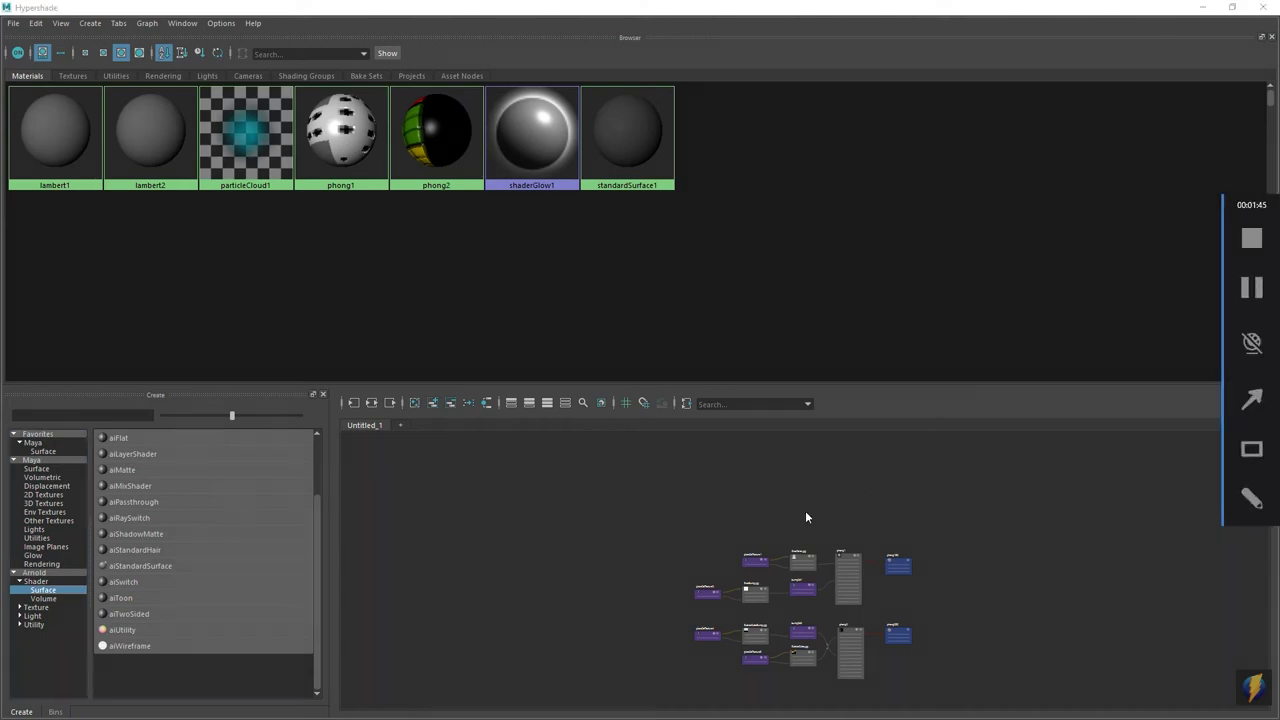
drag(952, 505, 741, 520)
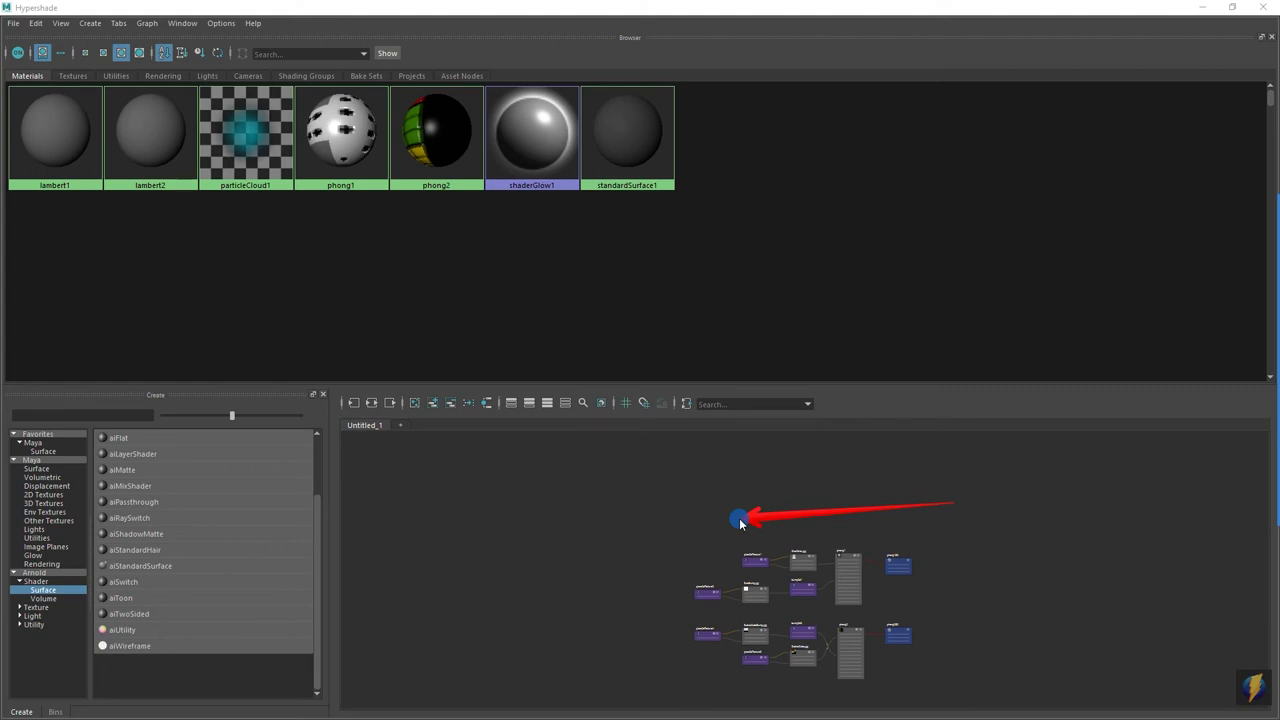
mouse_move(741, 522)
mouse_down()
mouse_move(429, 594)
mouse_move(155, 602)
mouse_move(182, 567)
mouse_up()
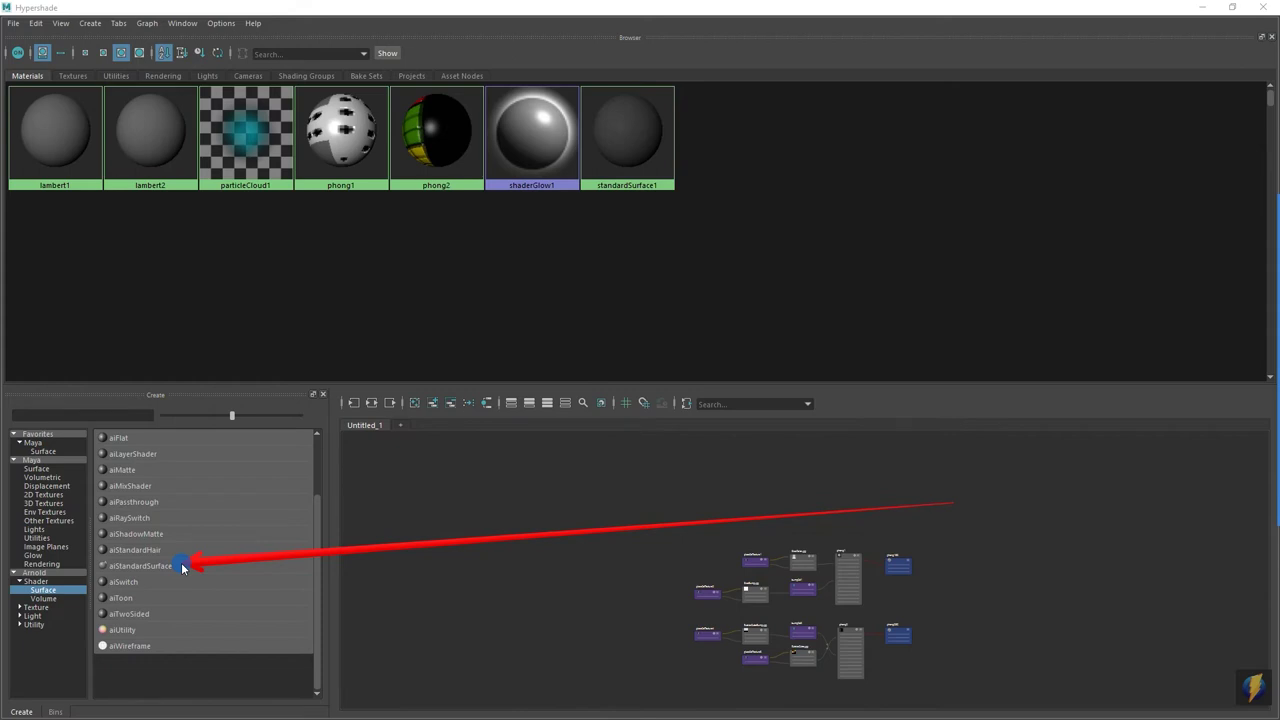
click(153, 565)
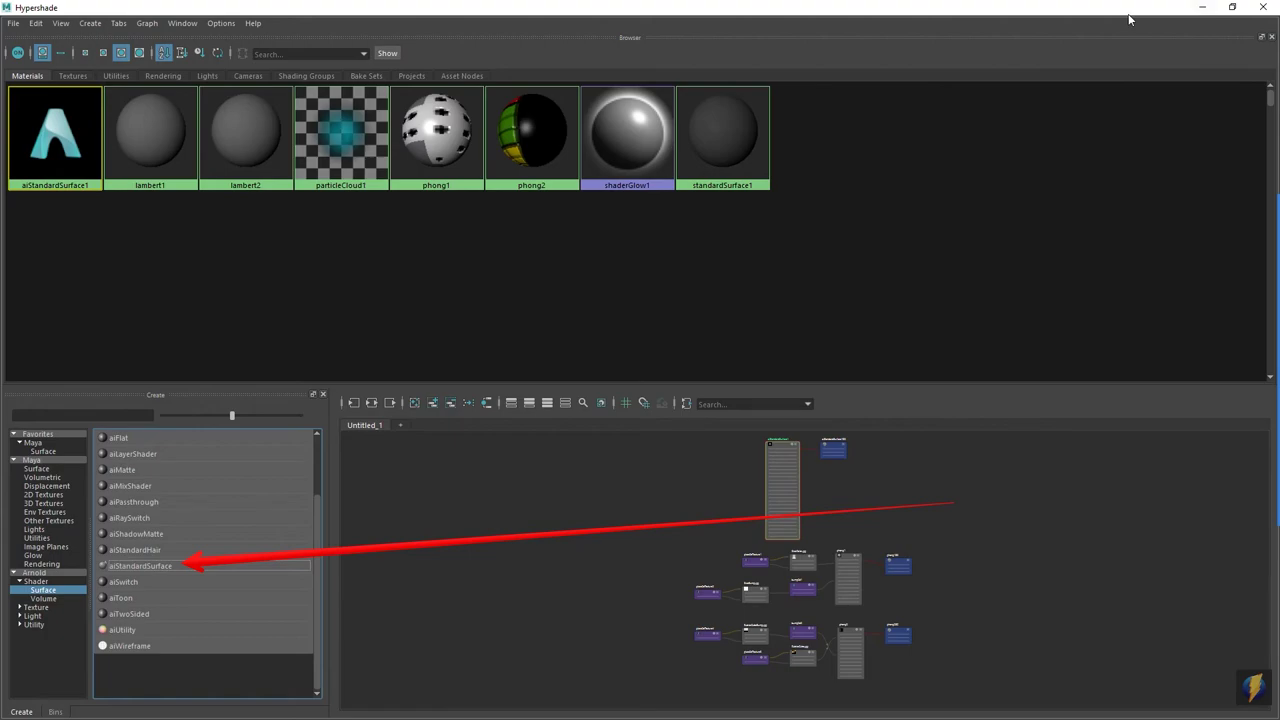
- Restore the Hypershade beside the viewport and assign the new aiStandardSurface material to the ground, Rubik's cube and dice
drag(1065, 7, 1050, 405)
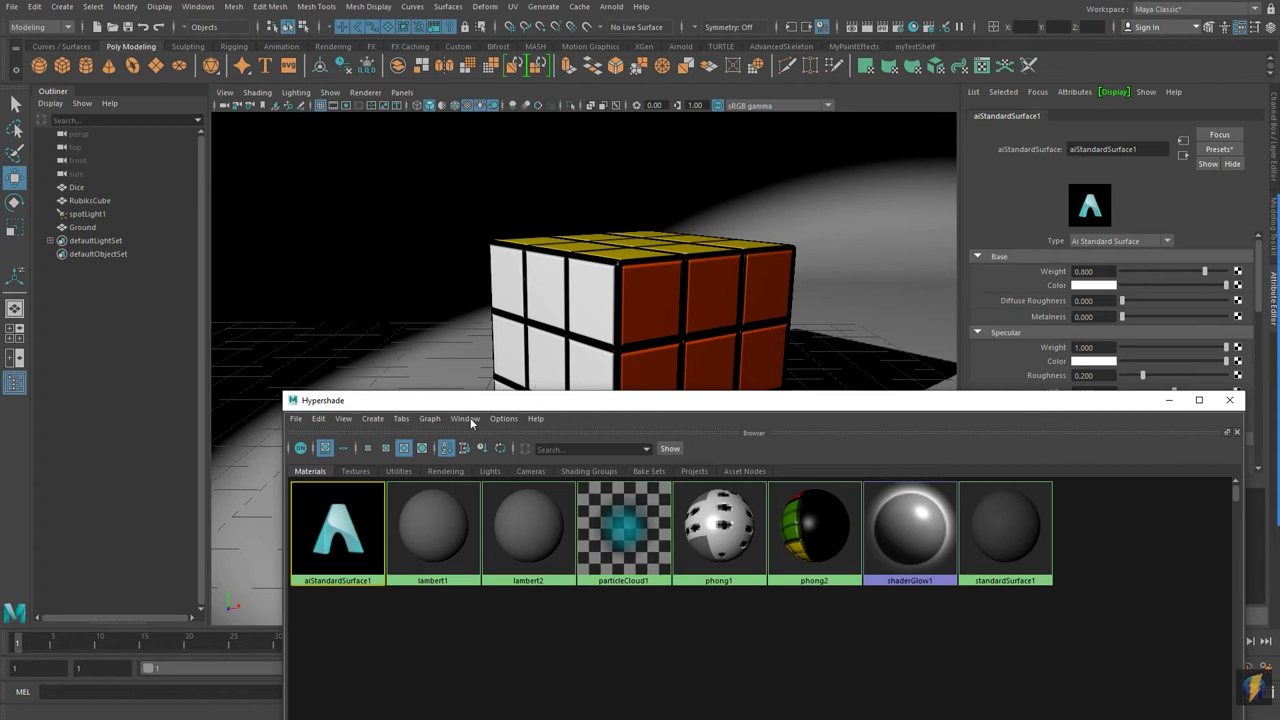
drag(476, 401, 858, 421)
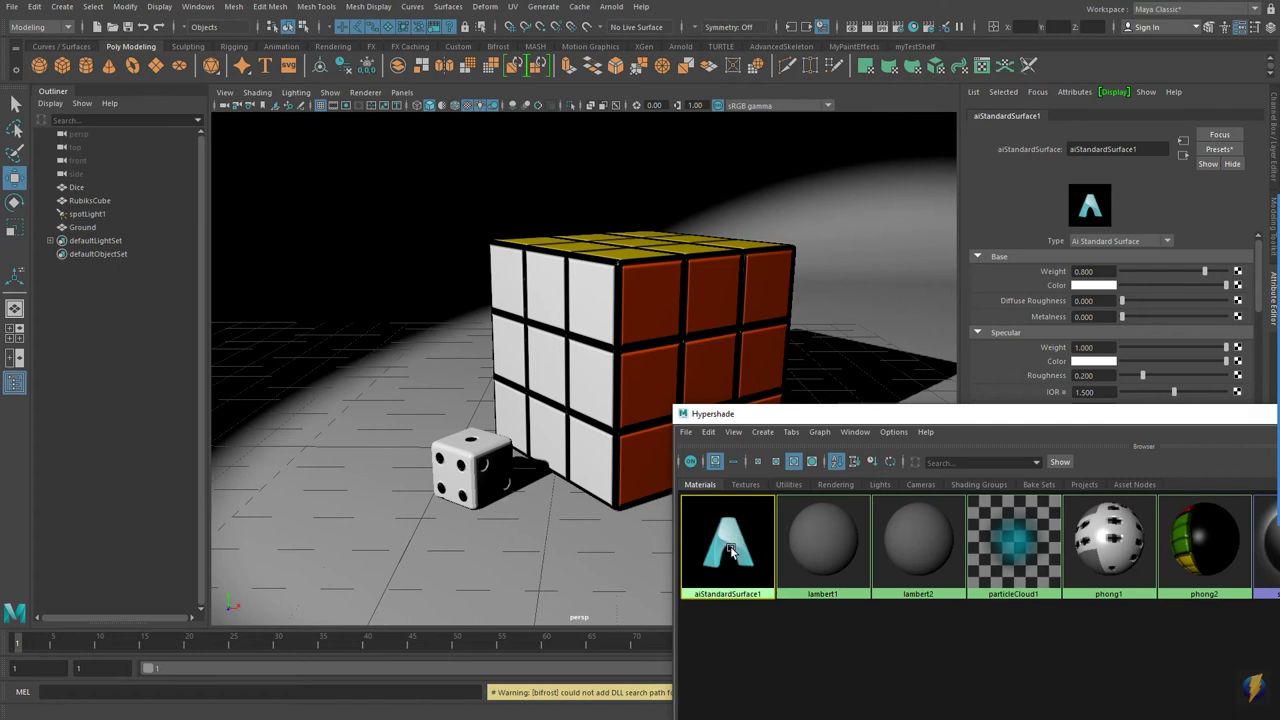
middle_drag(730, 548, 352, 258)
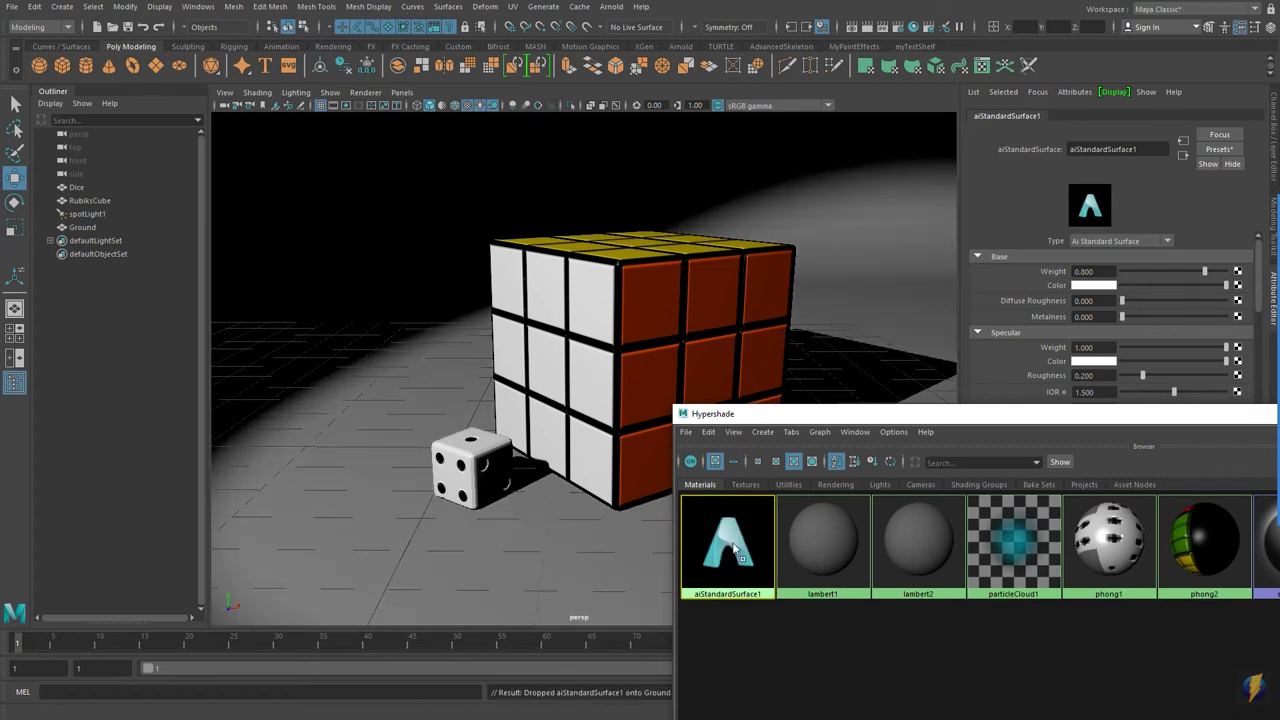
middle_drag(630, 370, 630, 371)
middle_drag(714, 550, 478, 478)
- Rename the new Arnold material to Ground_aiStandardSurface1
drag(964, 415, 587, 357)
double_click(1087, 149)
click(1072, 149)
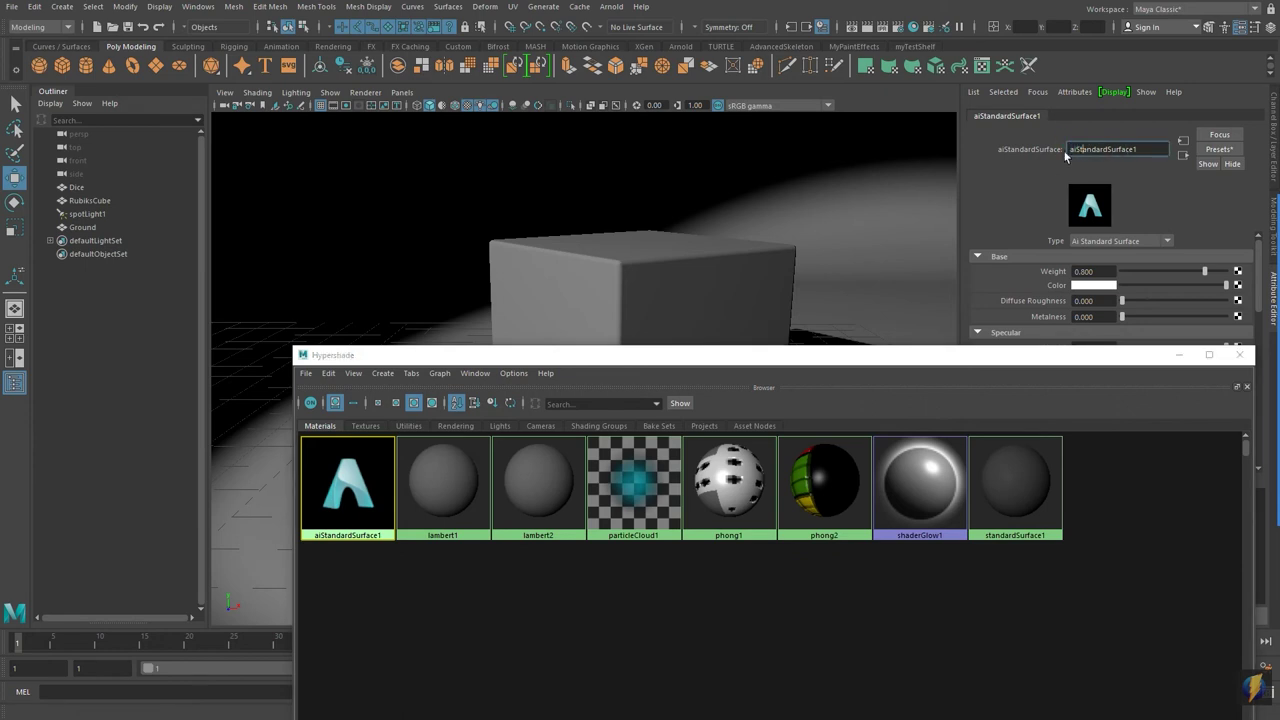
text(Ground)
key(BackSpace)
key(BackSpace)
key(BackSpace)
key(BackSpace)
key(BackSpace)
key(BackSpace)
text(Ground)
text(_)
key(Return)
- Close the Hypershade and render the frame with the Arnold material on all objects
mouse_move(1260, 290)
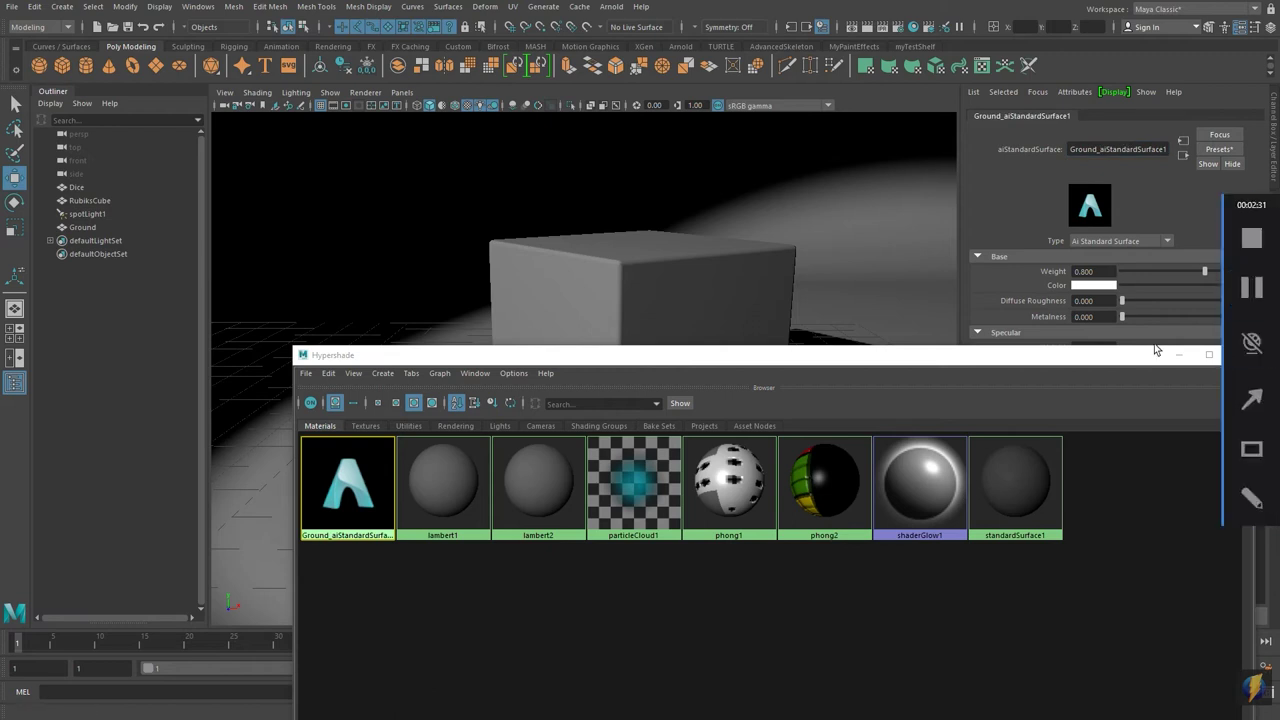
drag(1130, 356, 1005, 341)
click(1117, 340)
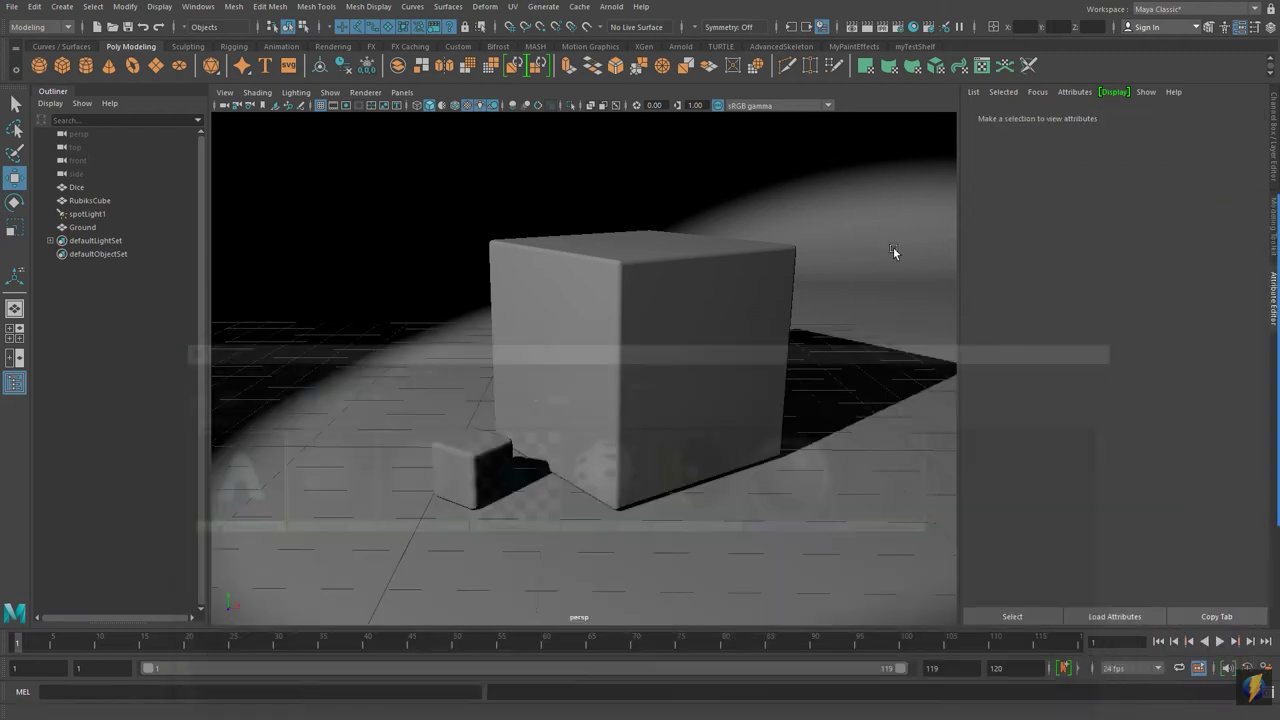
click(867, 27)
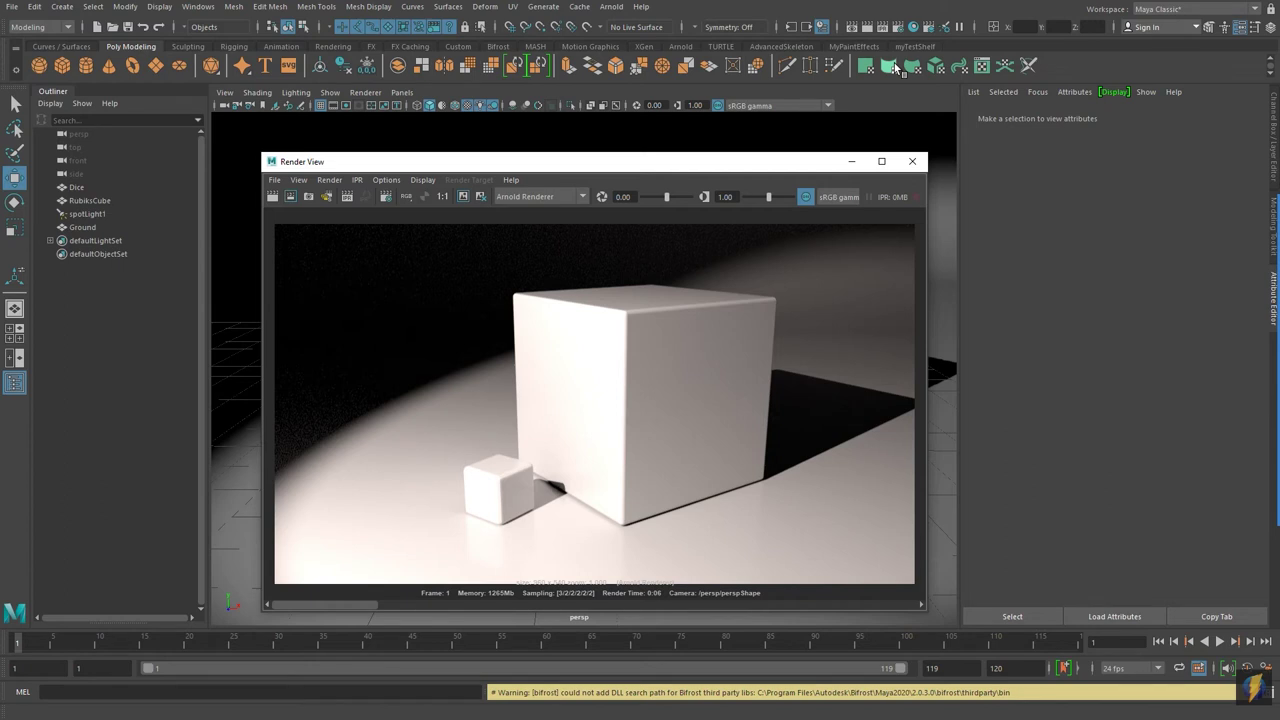
mouse_move(1265, 360)
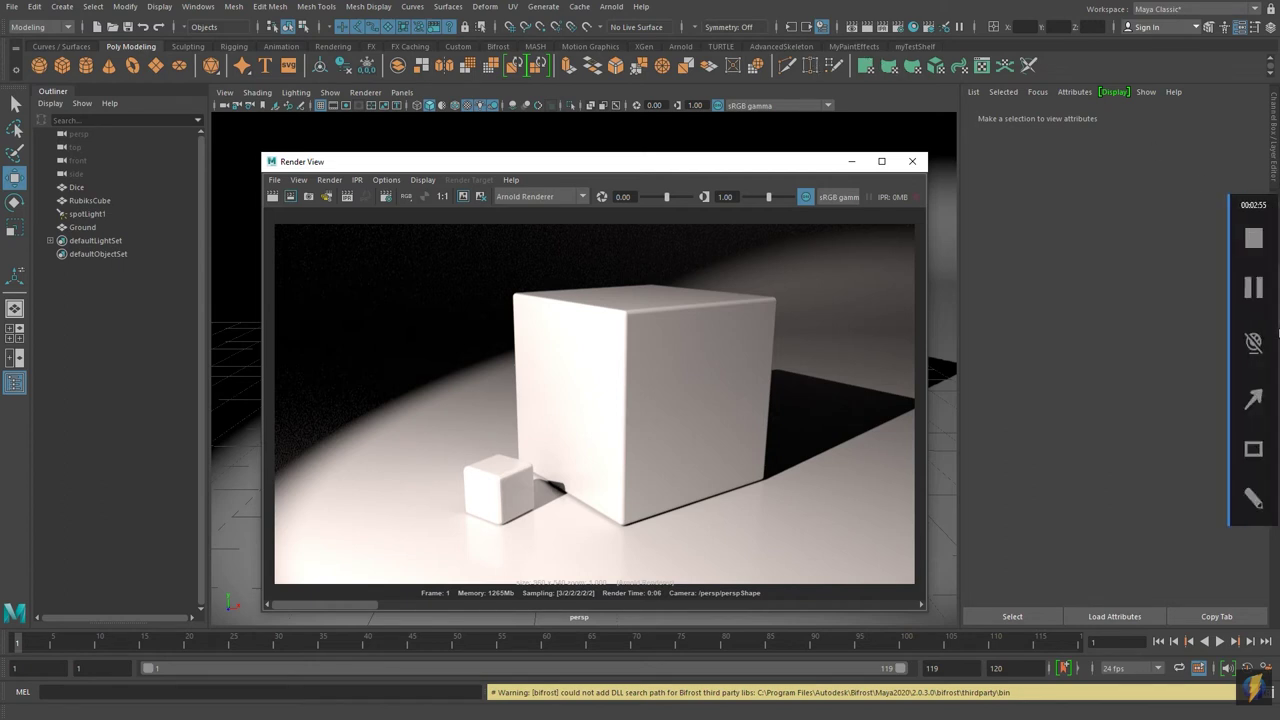
click(1248, 388)
mouse_move(1078, 215)
mouse_down()
mouse_move(749, 486)
mouse_move(636, 529)
mouse_move(526, 486)
mouse_move(611, 520)
mouse_move(614, 537)
mouse_move(523, 478)
mouse_move(460, 540)
mouse_move(487, 503)
mouse_move(474, 466)
mouse_move(489, 486)
mouse_move(470, 558)
mouse_move(509, 563)
mouse_move(577, 543)
mouse_move(586, 480)
mouse_move(632, 567)
mouse_move(531, 570)
mouse_move(581, 570)
mouse_move(517, 449)
mouse_move(503, 480)
mouse_move(511, 565)
mouse_up()
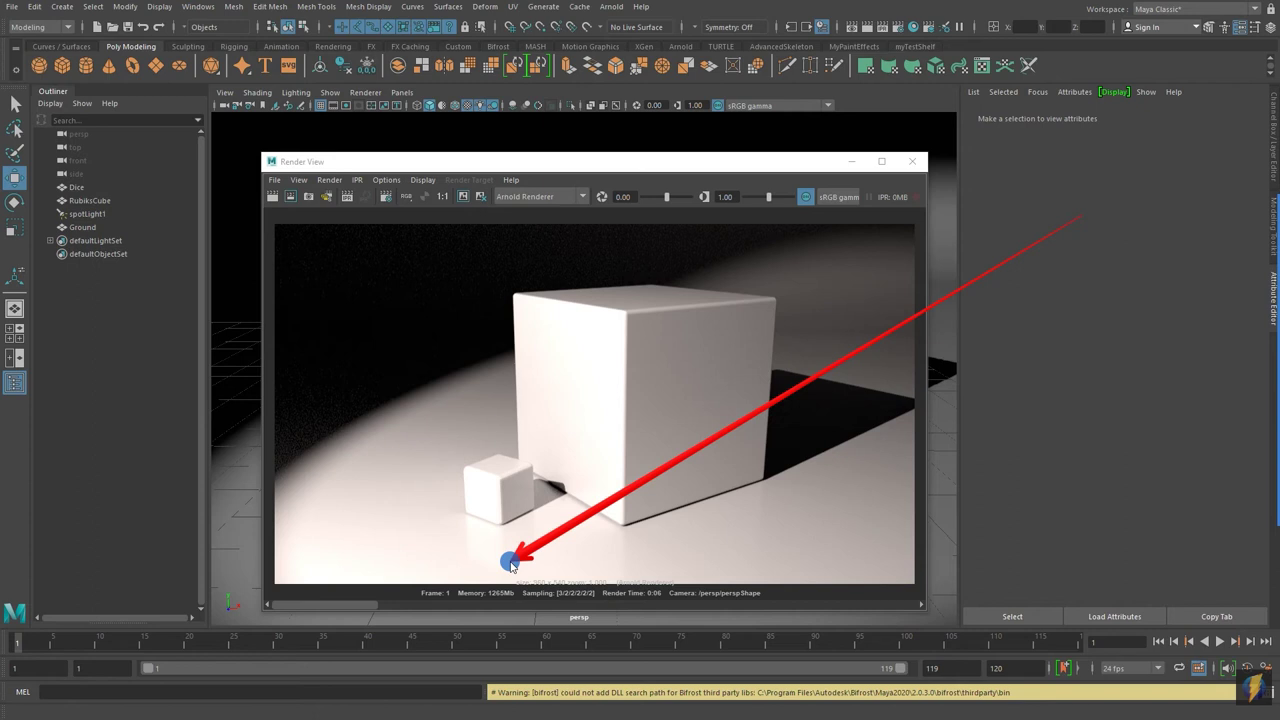
mouse_move(511, 565)
mouse_down()
mouse_move(503, 530)
mouse_move(469, 517)
mouse_move(509, 563)
mouse_move(487, 570)
mouse_move(468, 515)
mouse_move(487, 524)
mouse_up()
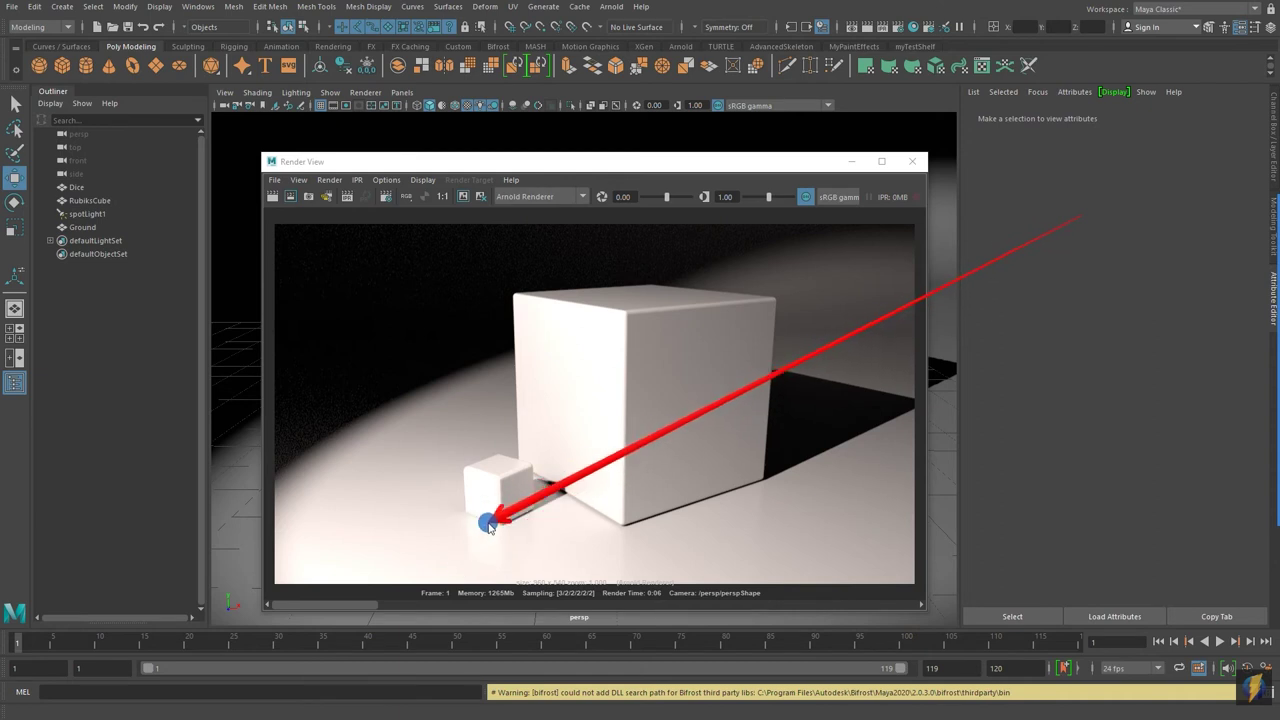
drag(488, 526, 563, 315)
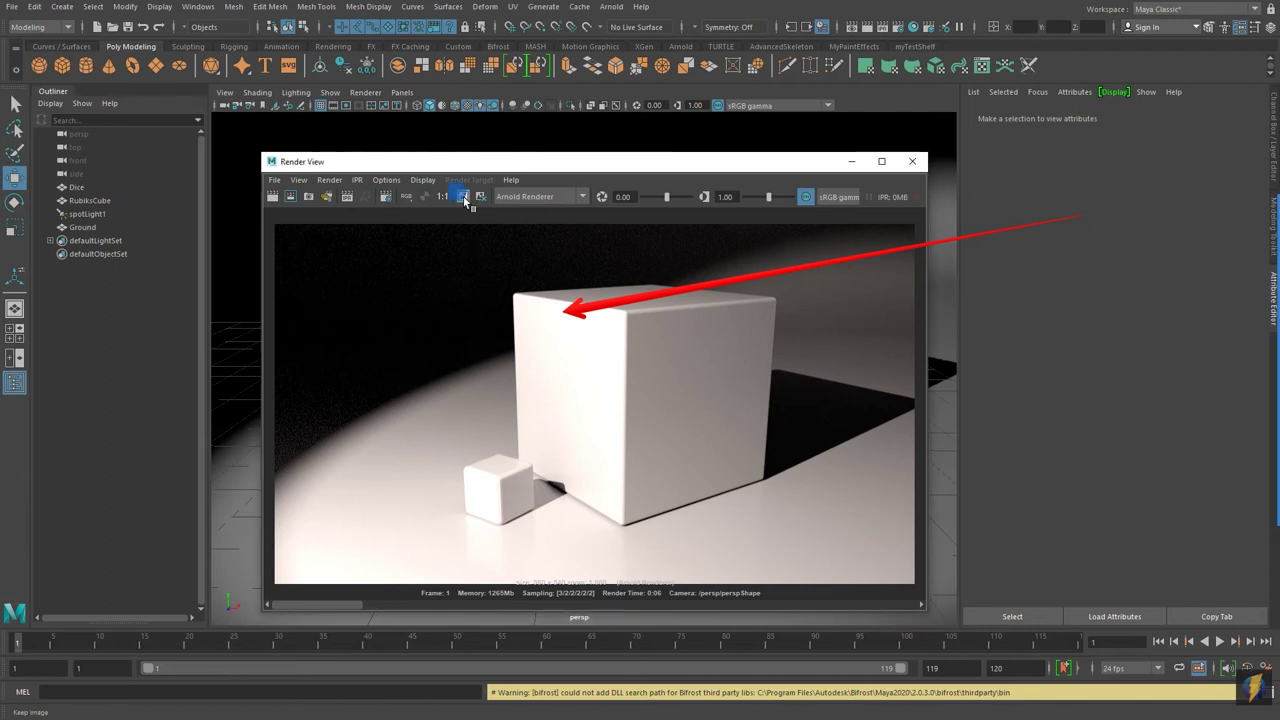
- Create a second aiStandardSurface material from Arnold's surface shaders in the Hypershade
click(852, 163)
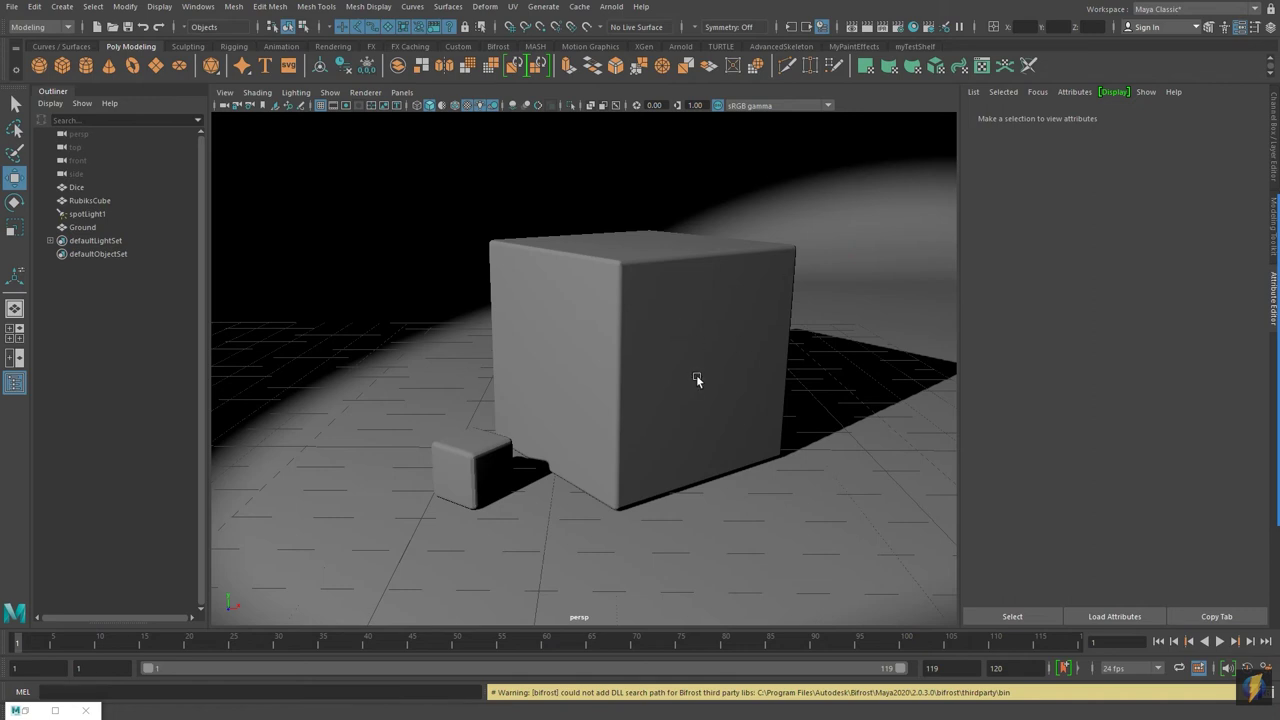
shift+right_drag(733, 363, 898, 322)
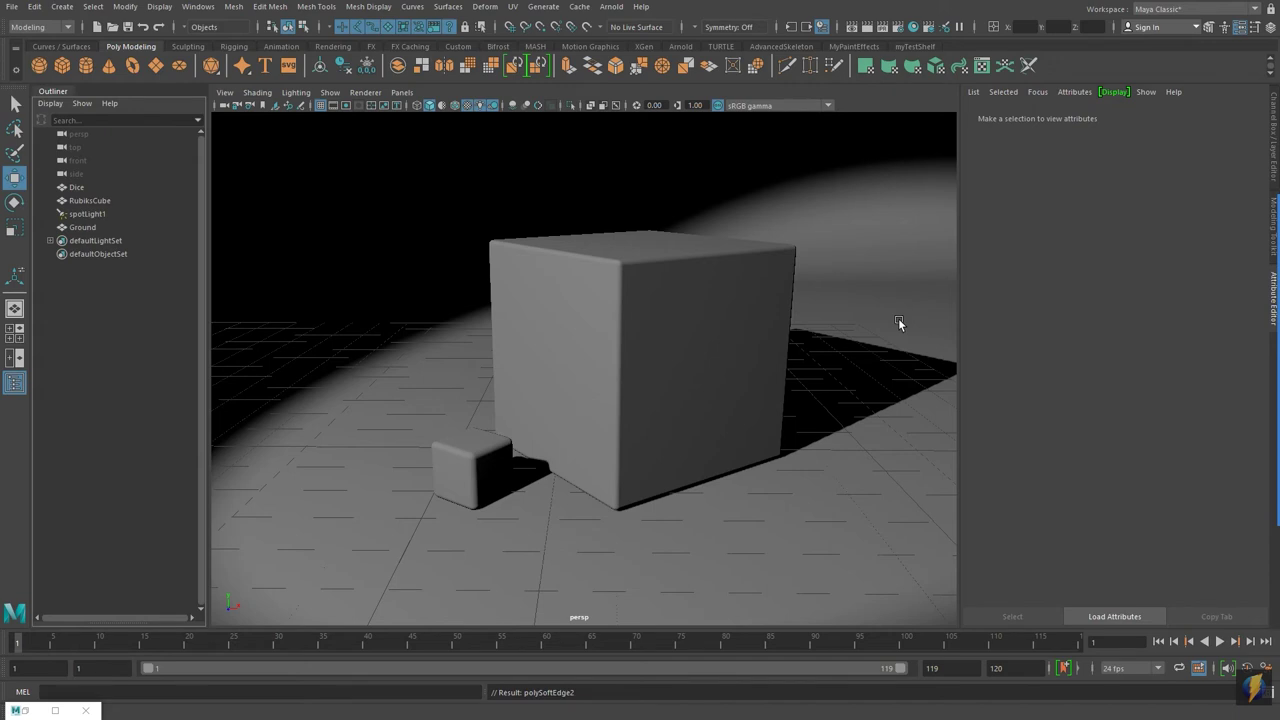
click(913, 27)
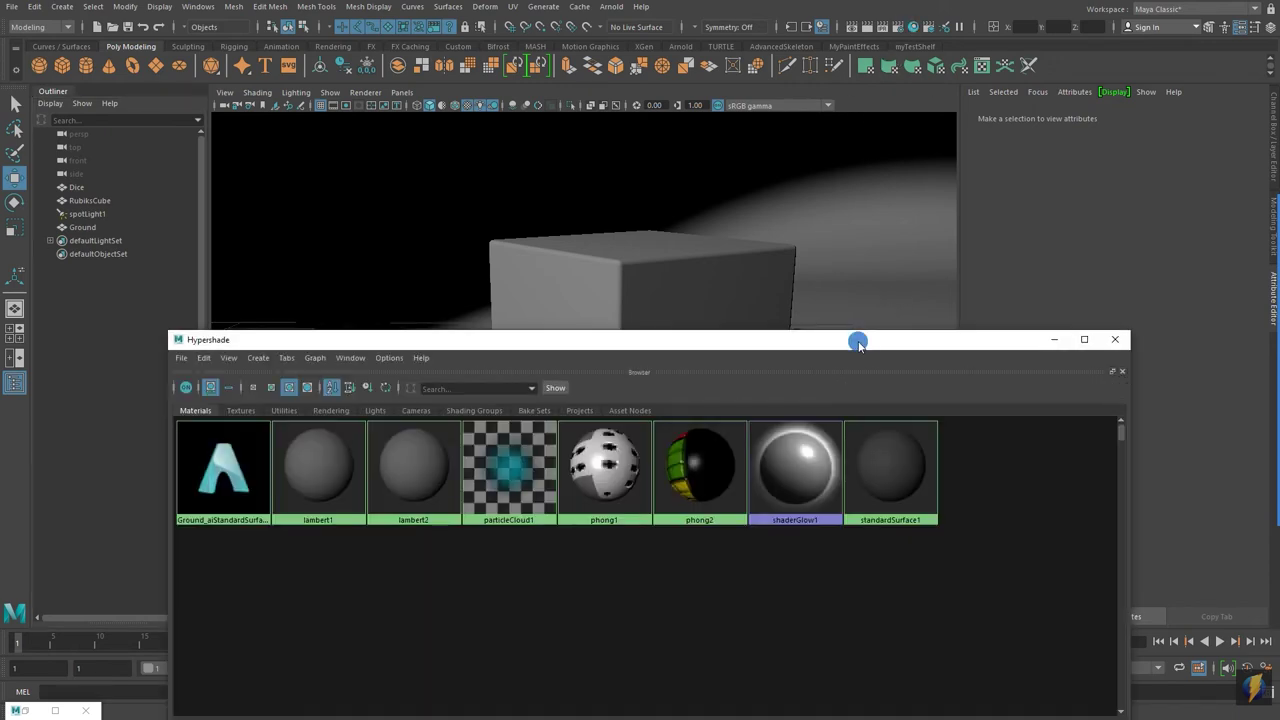
drag(857, 339, 828, 163)
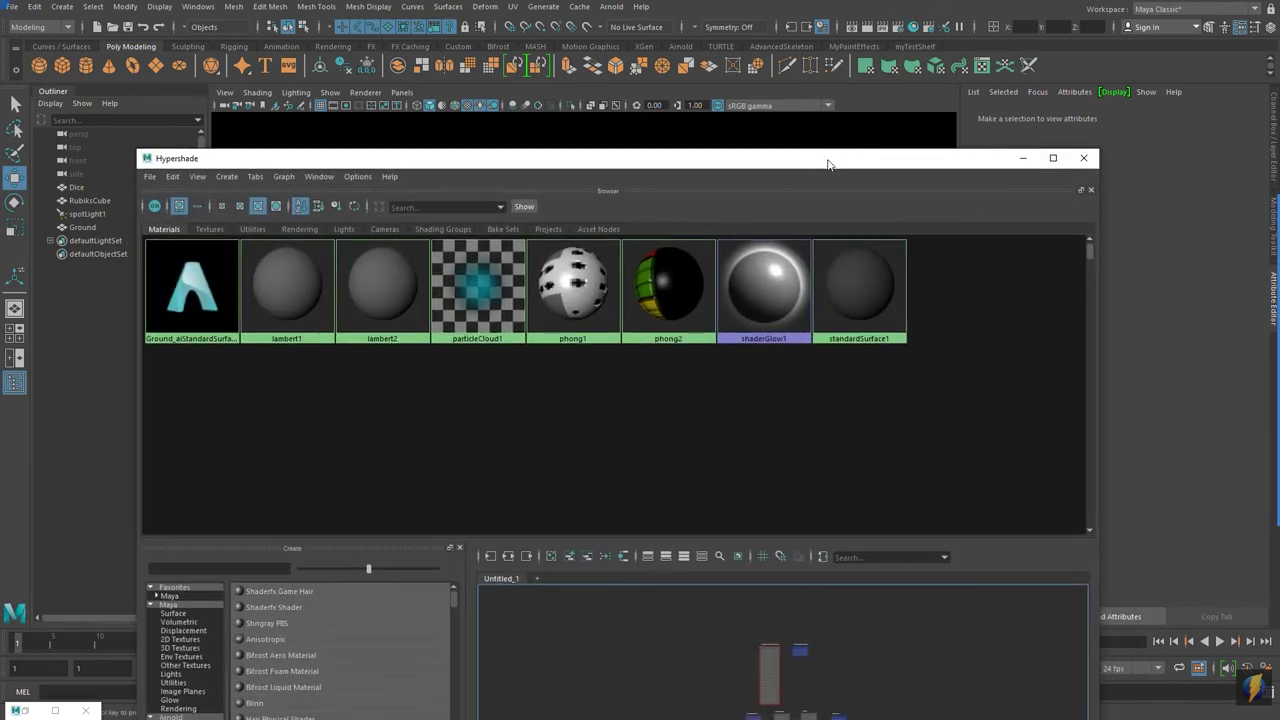
click(1052, 158)
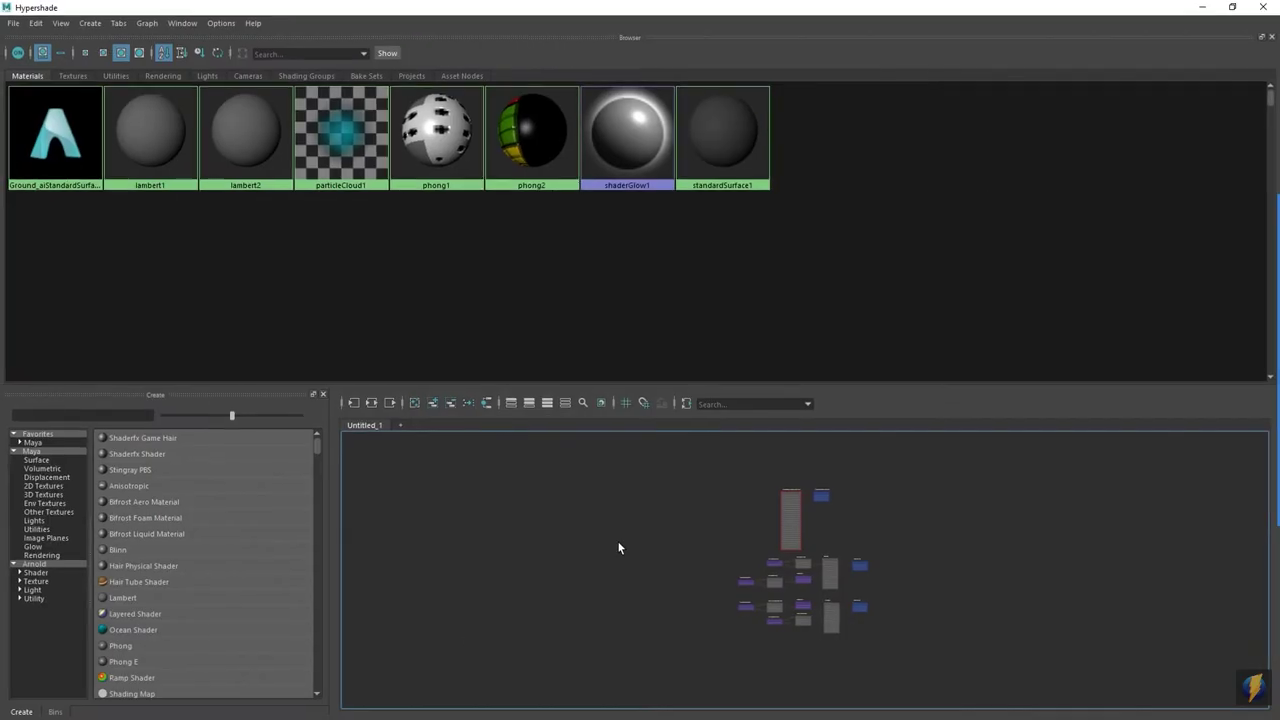
click(19, 572)
click(44, 582)
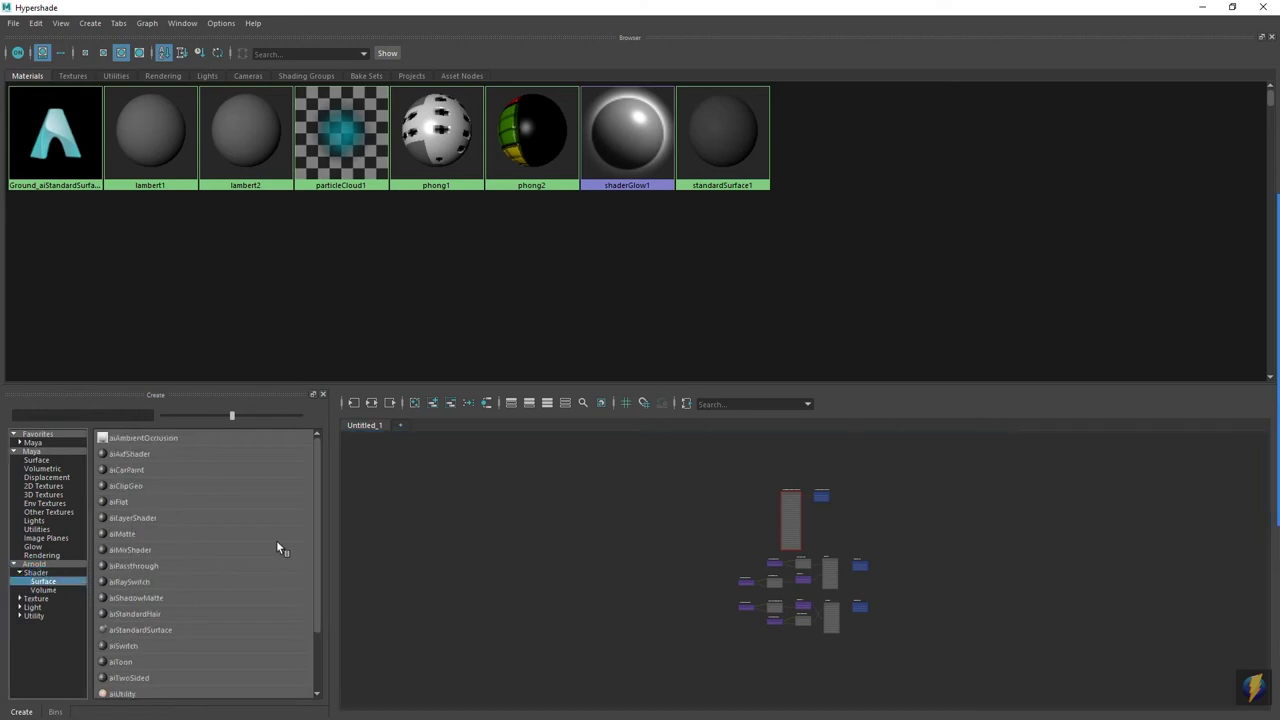
click(156, 630)
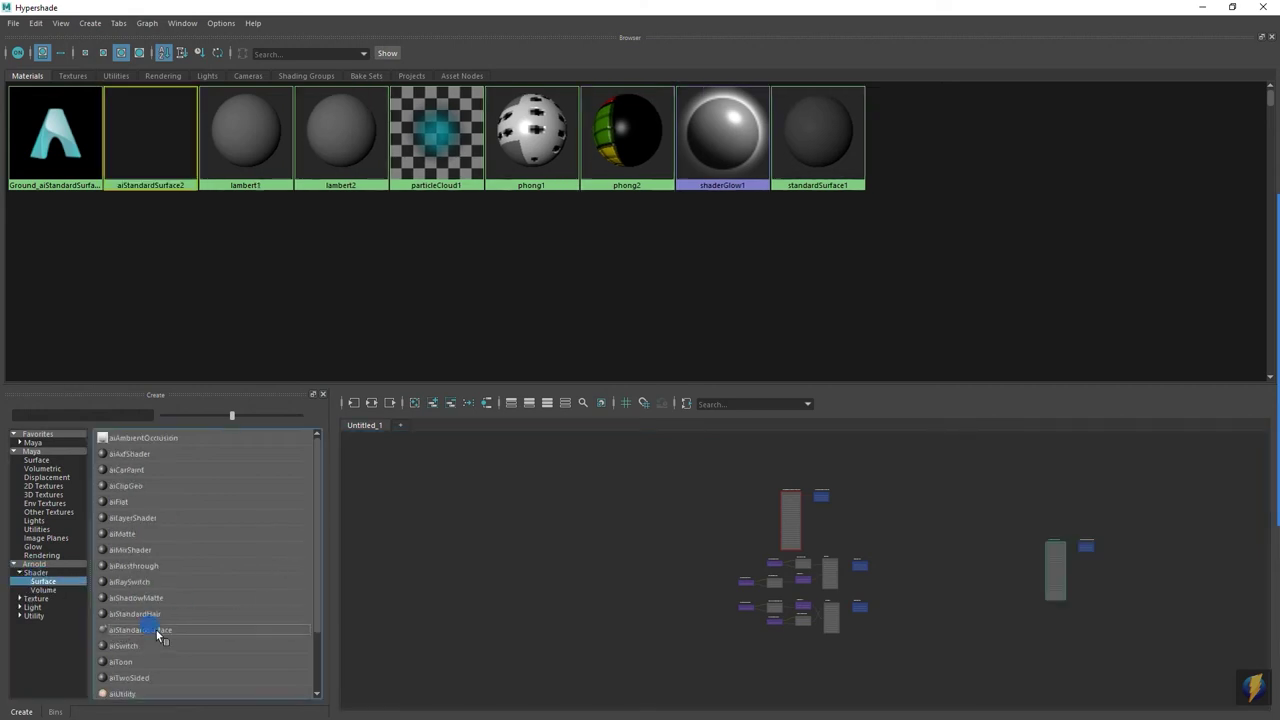
- Rename the second Arnold material to Dice_aiStandardSurface2, with the Hypershade restored to a smaller window
double_click(1025, 10)
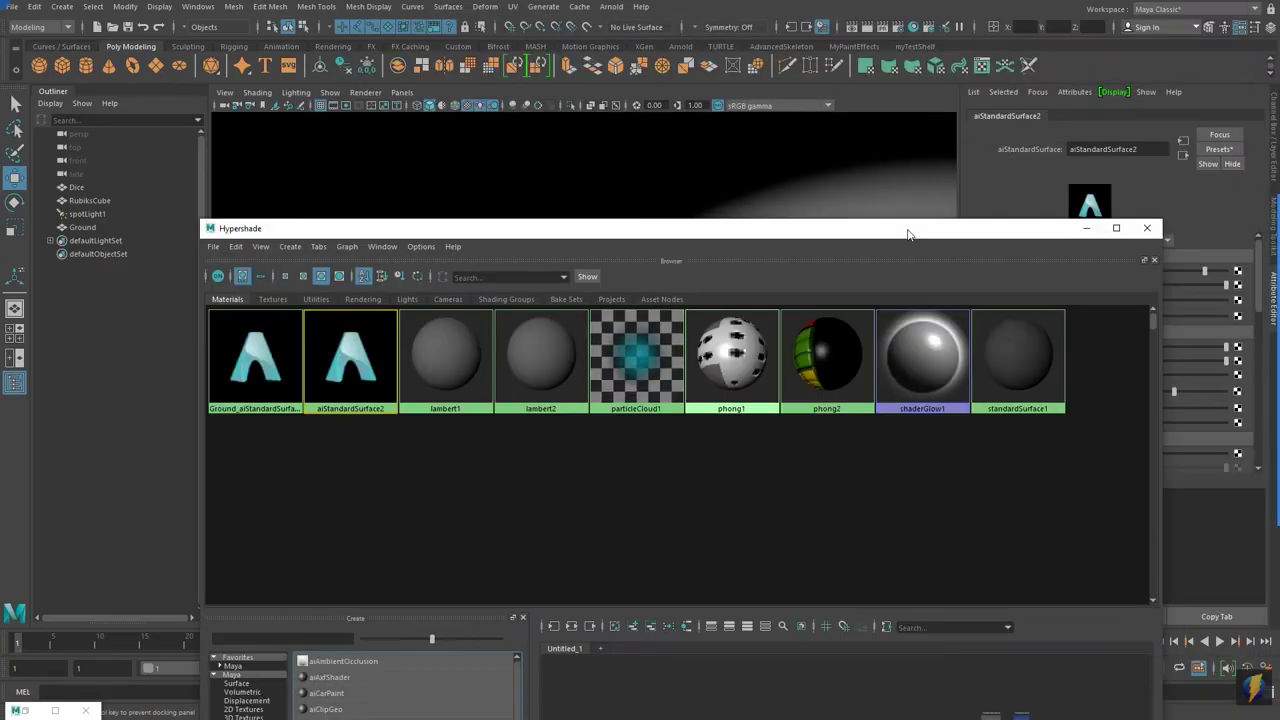
drag(1000, 228, 838, 275)
click(1069, 149)
text(Dice_)
key(Return)
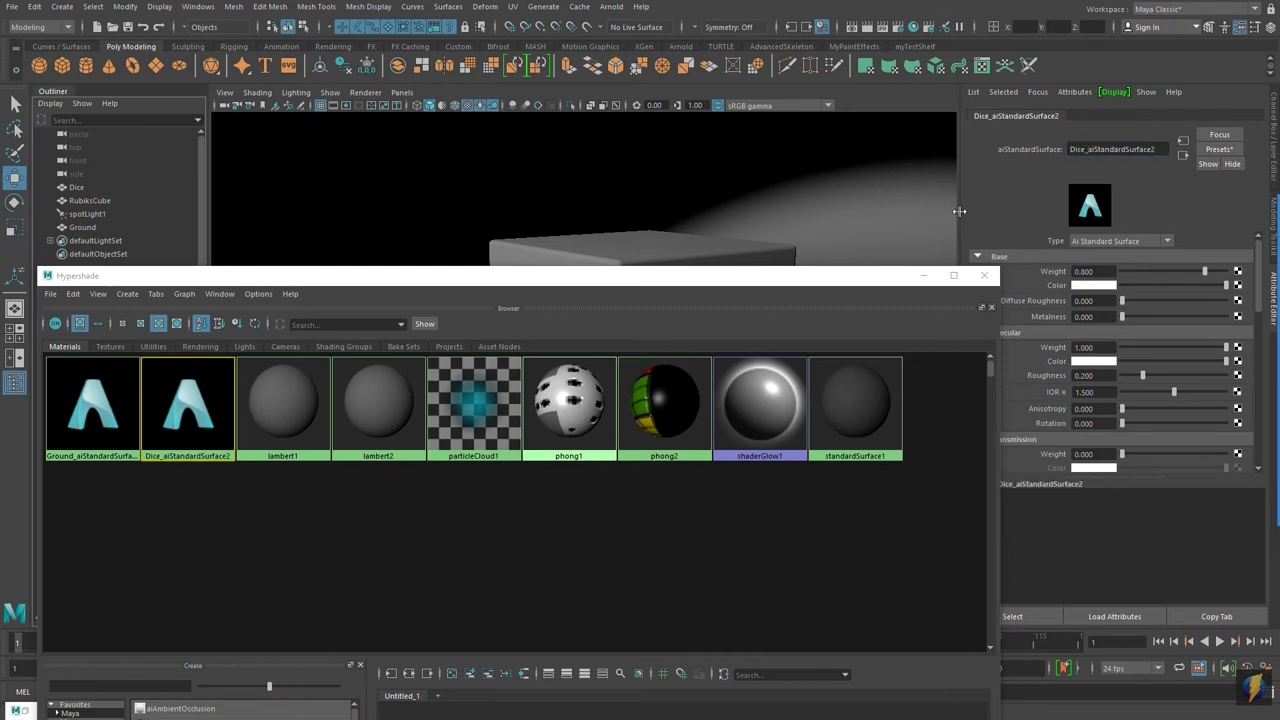
- Assign Dice_aiStandardSurface2 to the dice, then show the material's attributes and minimize the Hypershade
drag(739, 280, 1128, 525)
middle_drag(595, 650, 471, 464)
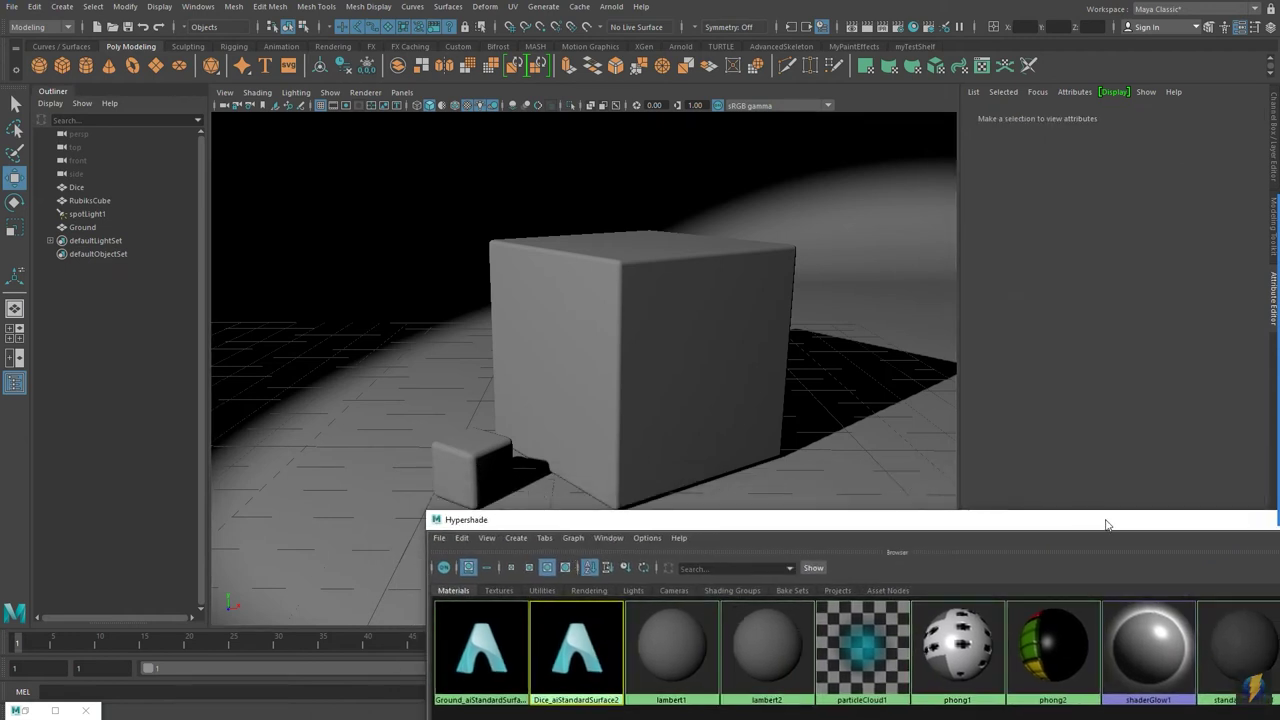
drag(1106, 524, 853, 503)
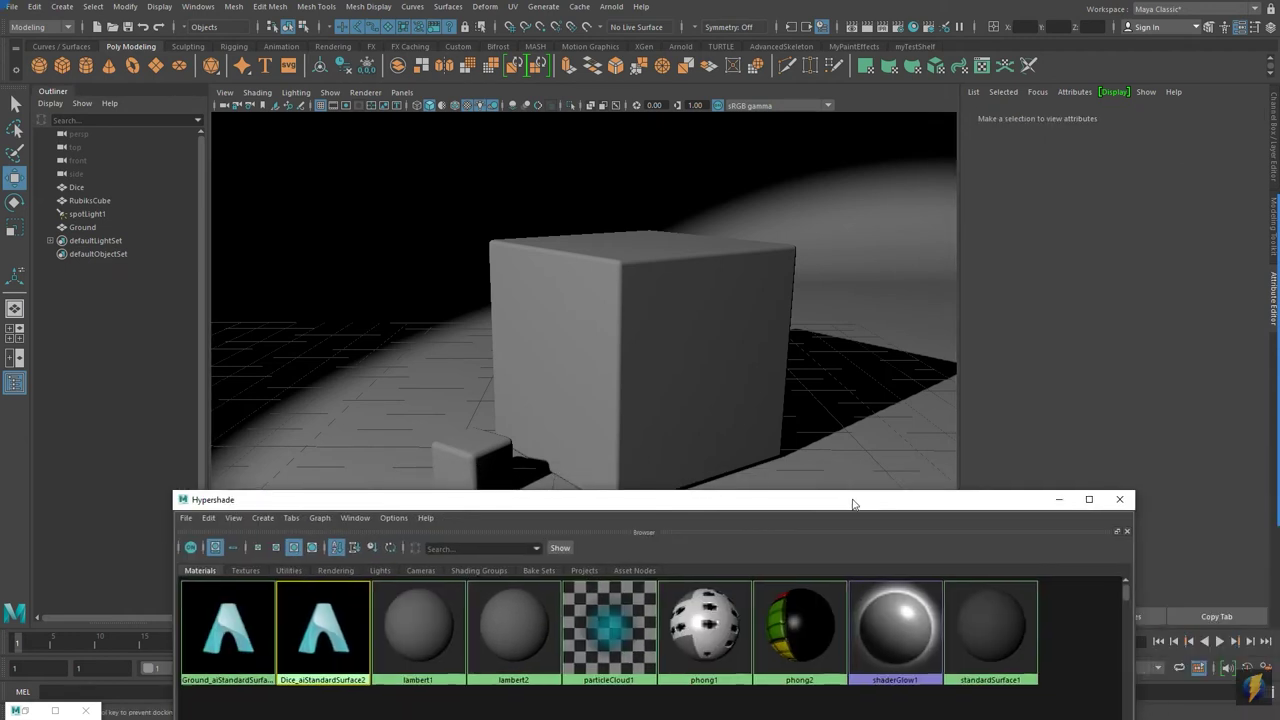
click(335, 625)
click(1059, 499)
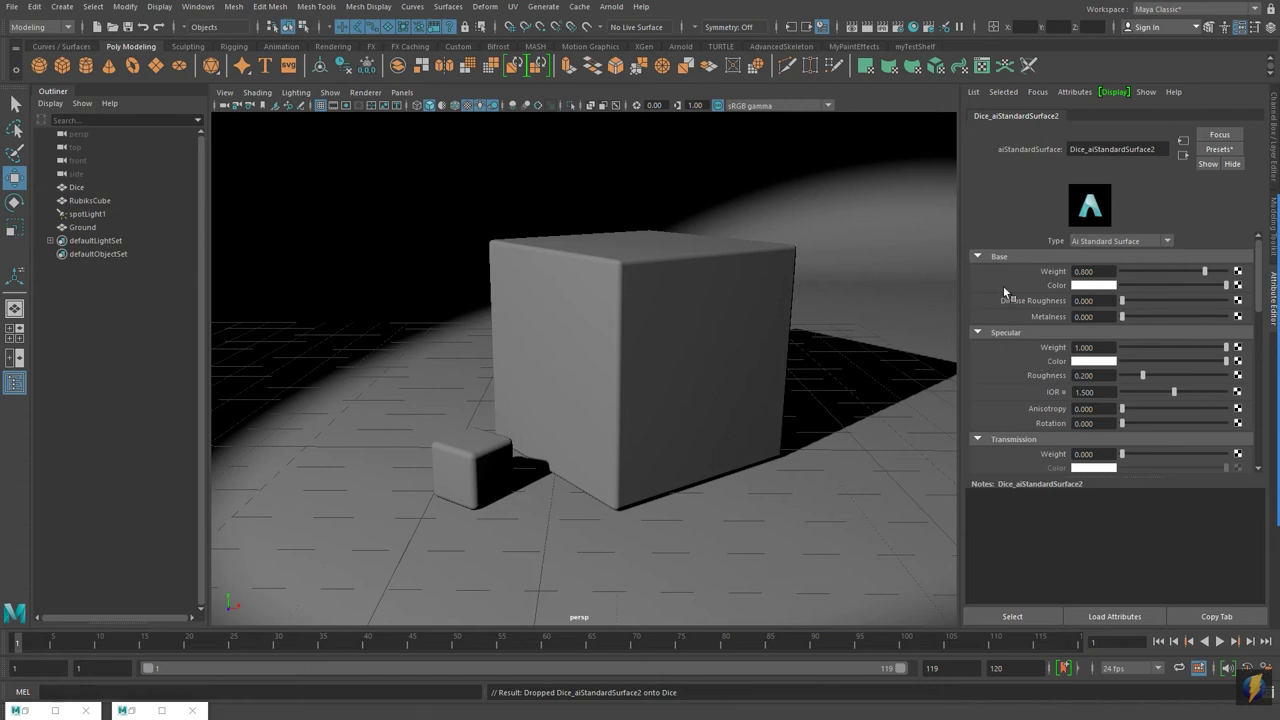
- Set the dice material's base color to cyan and test it with a render of the frame
click(1088, 287)
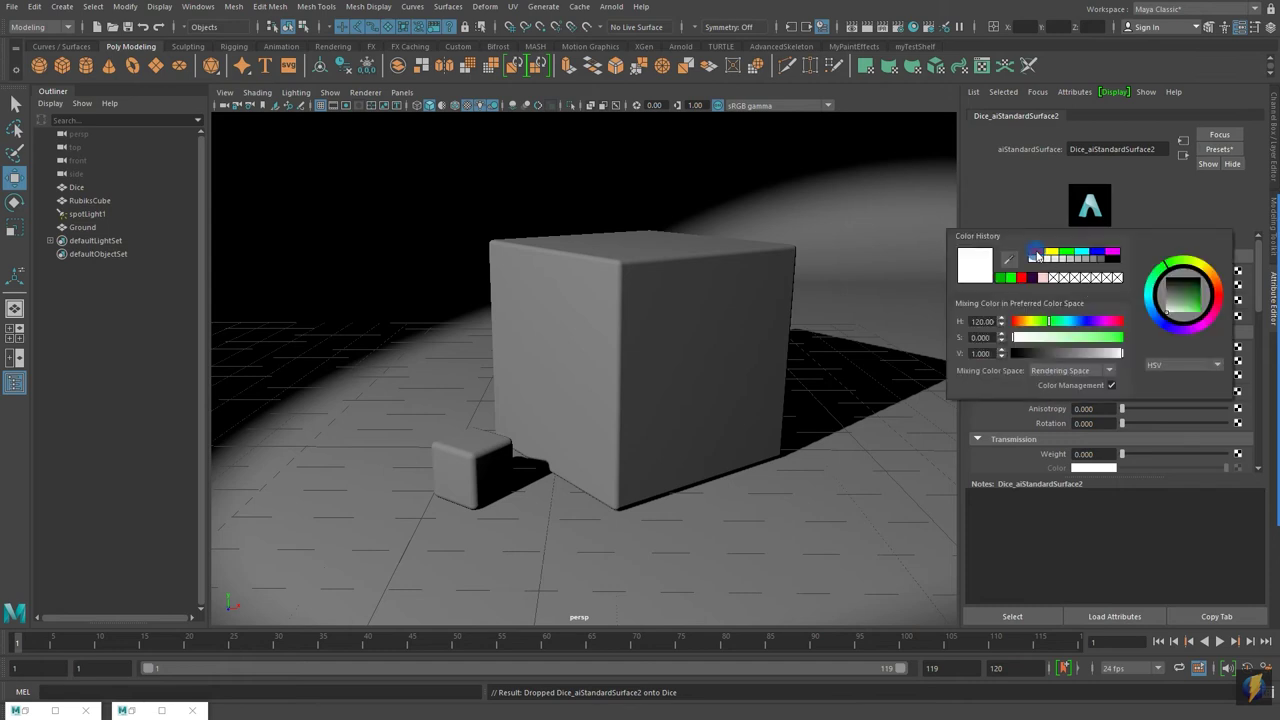
click(1036, 253)
click(1052, 253)
drag(1220, 290, 1198, 316)
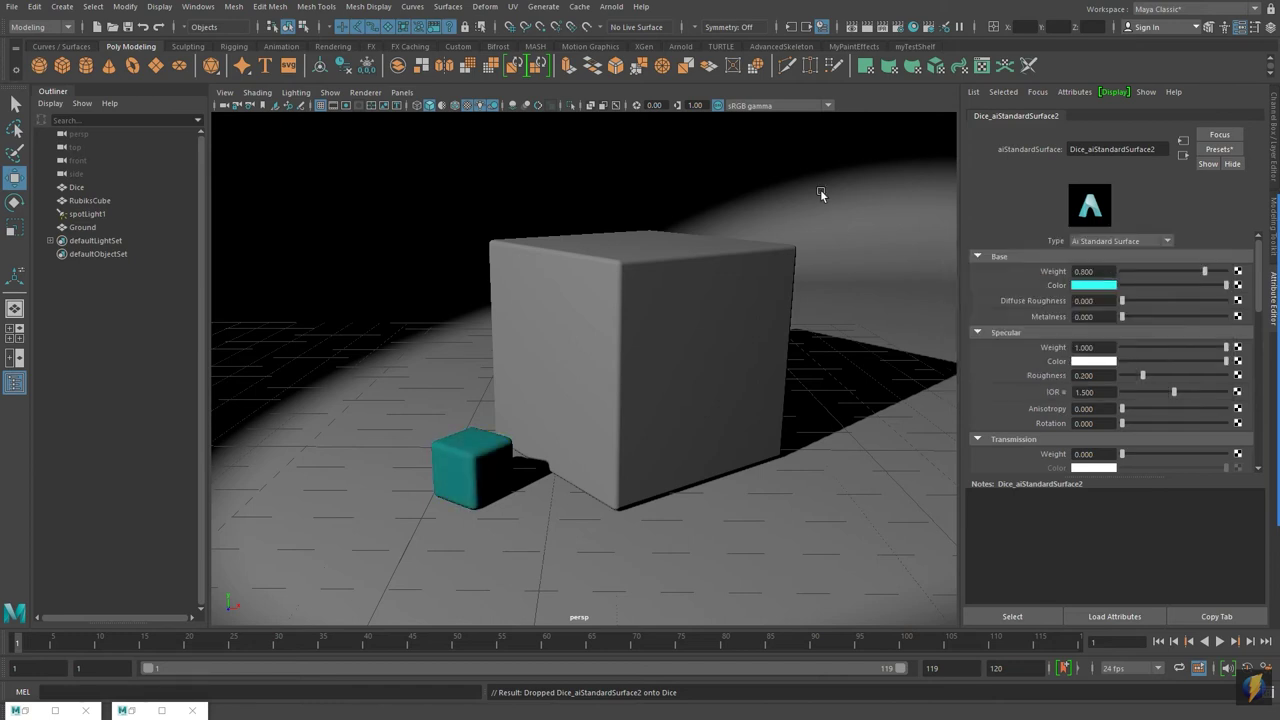
click(875, 26)
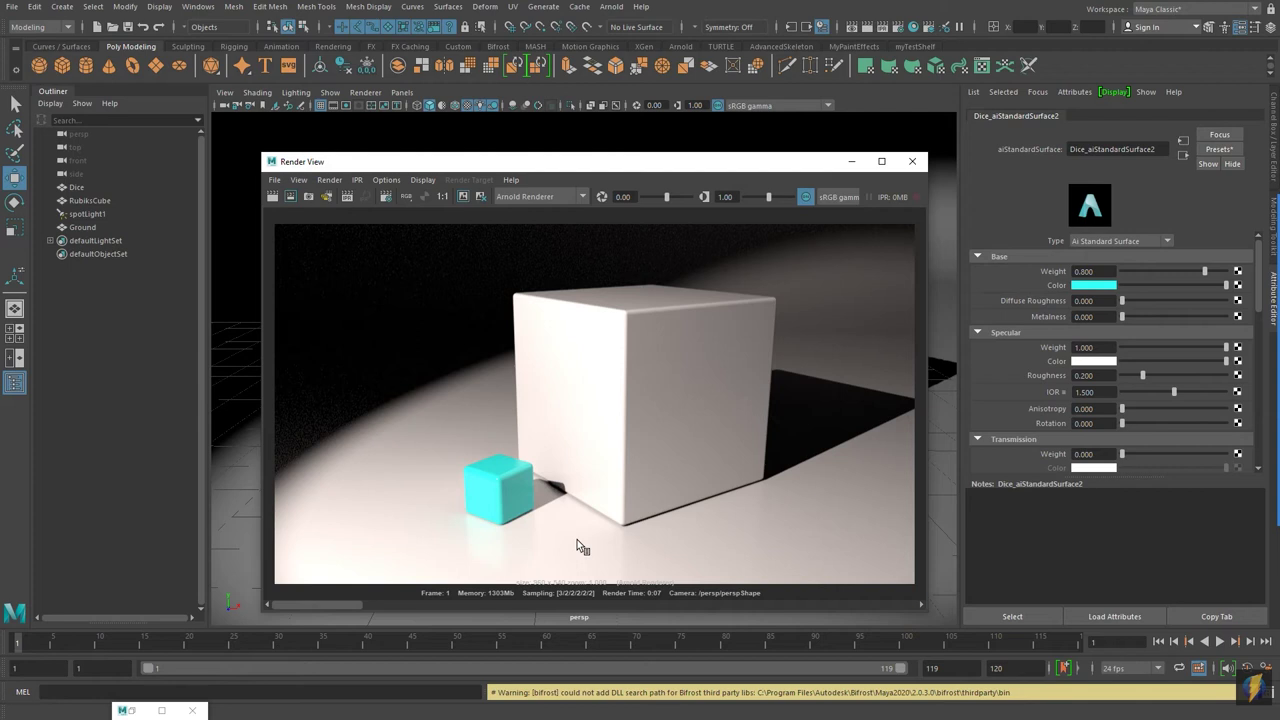
click(912, 161)
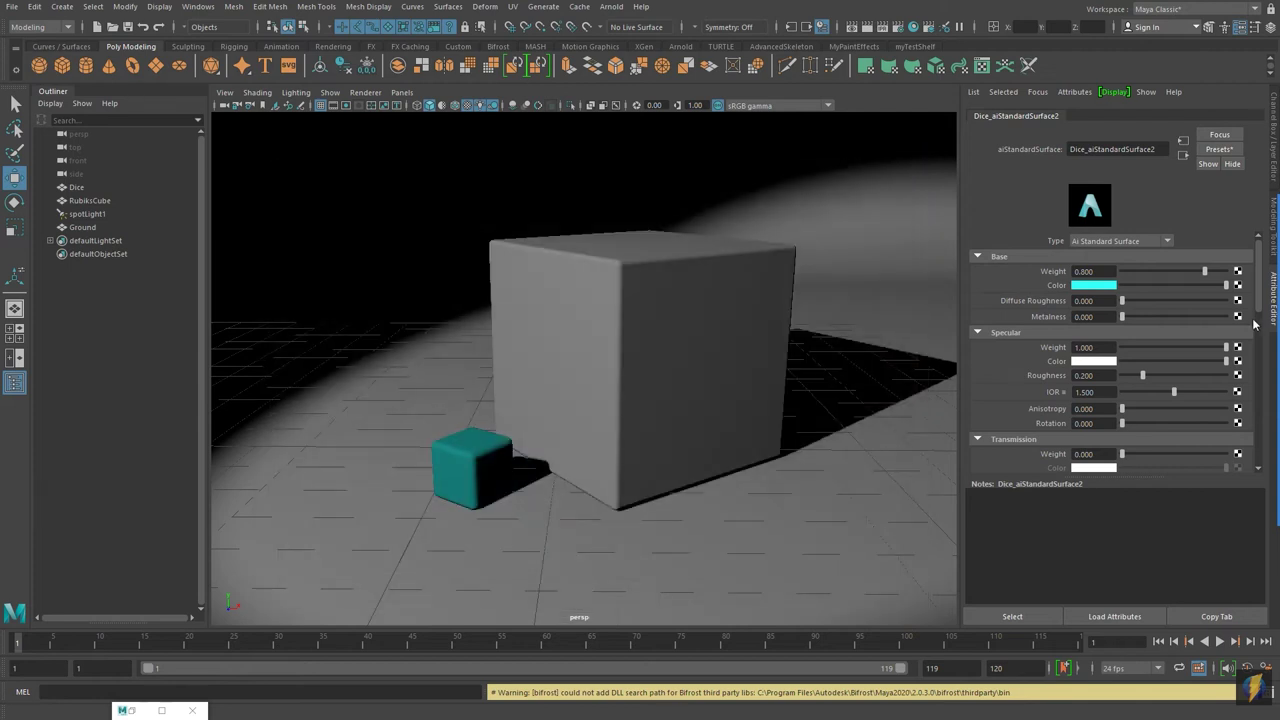
- Map the dice material's base color to a file texture using DiceColor.jpg and render the frame
click(1239, 285)
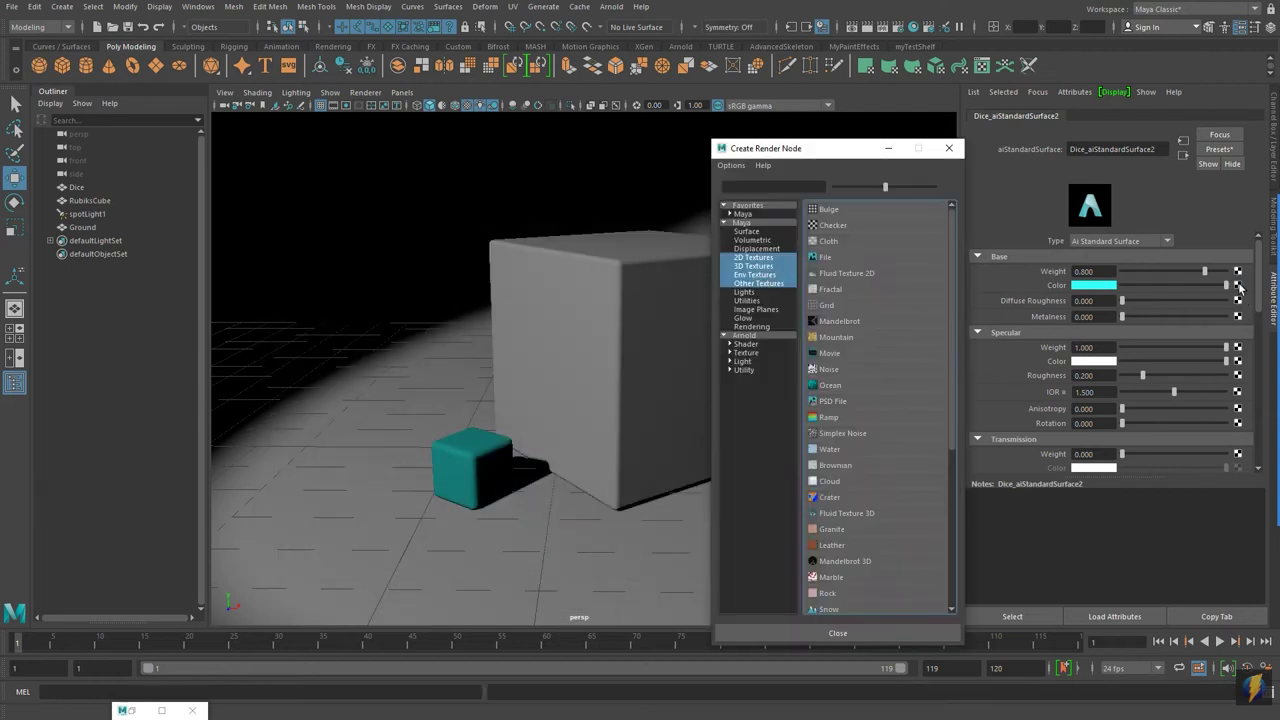
click(826, 258)
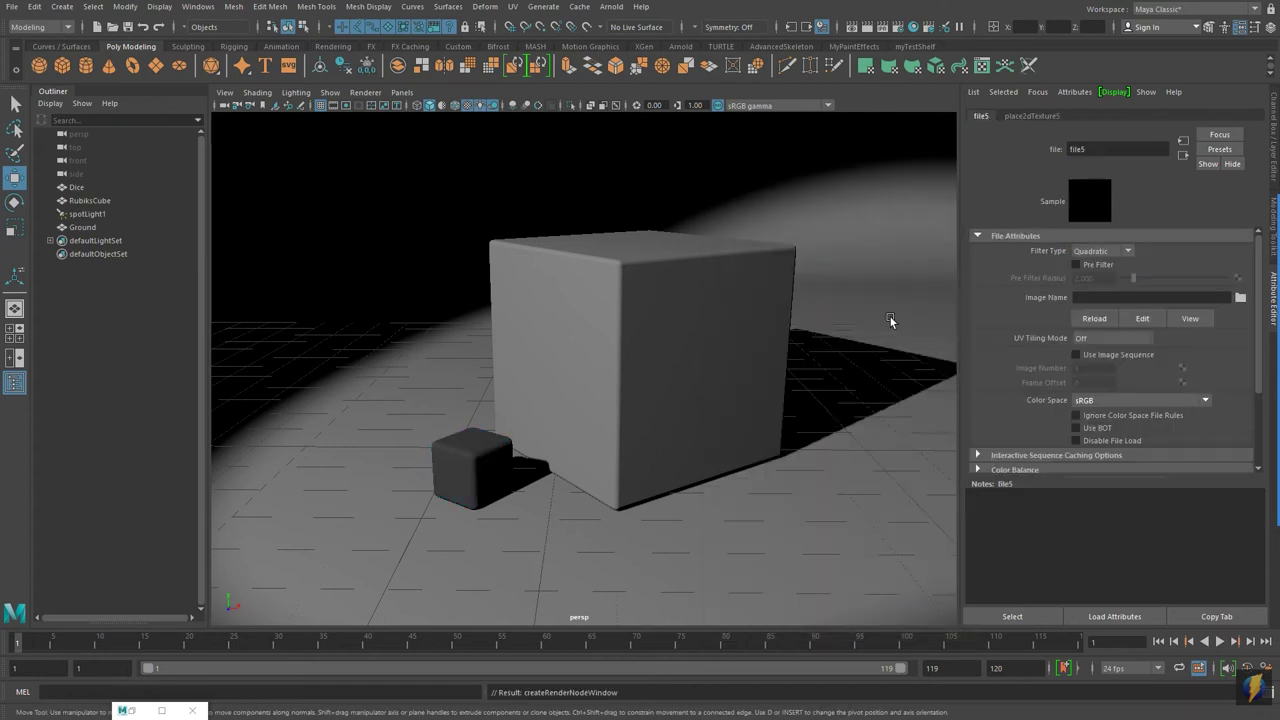
click(1241, 298)
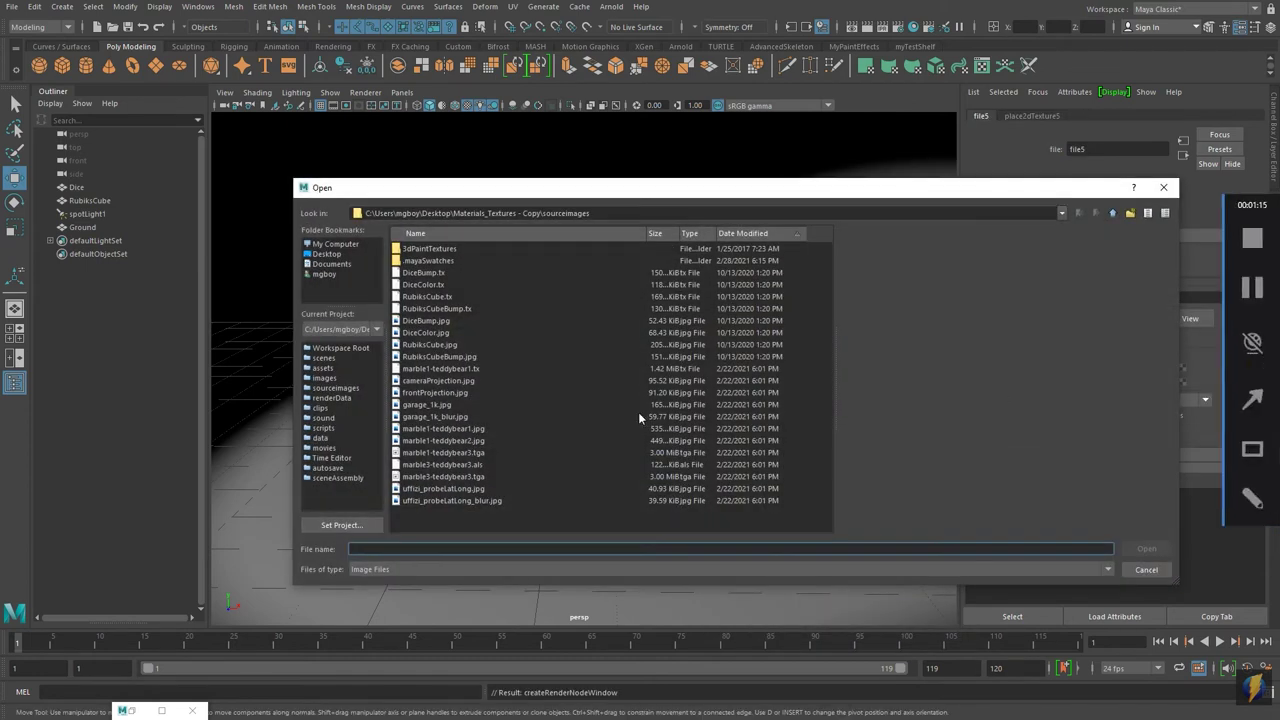
click(427, 334)
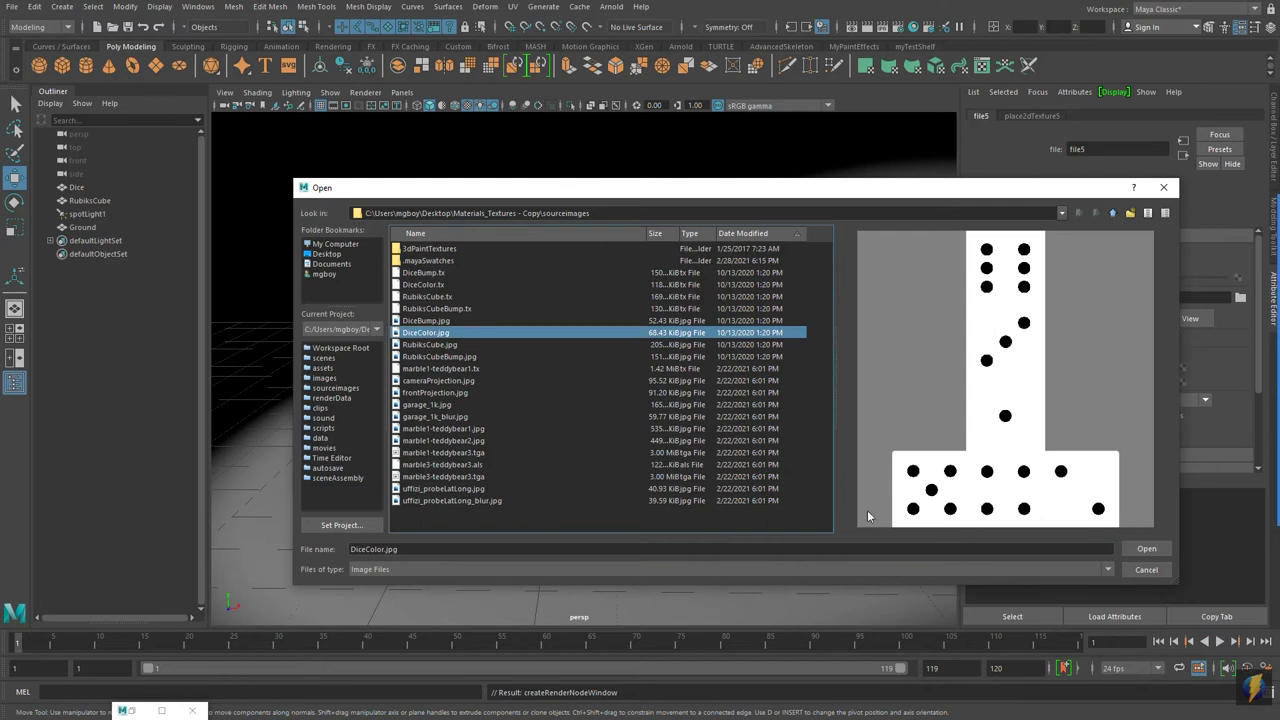
click(1147, 550)
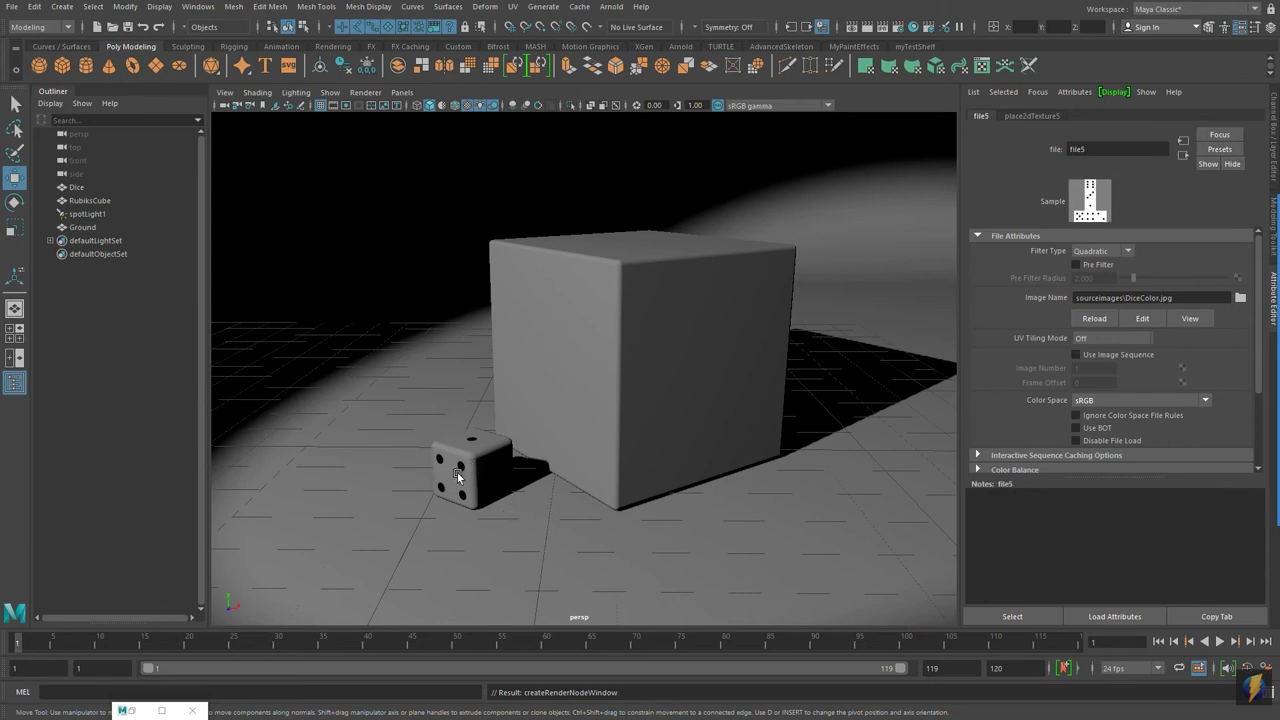
click(867, 27)
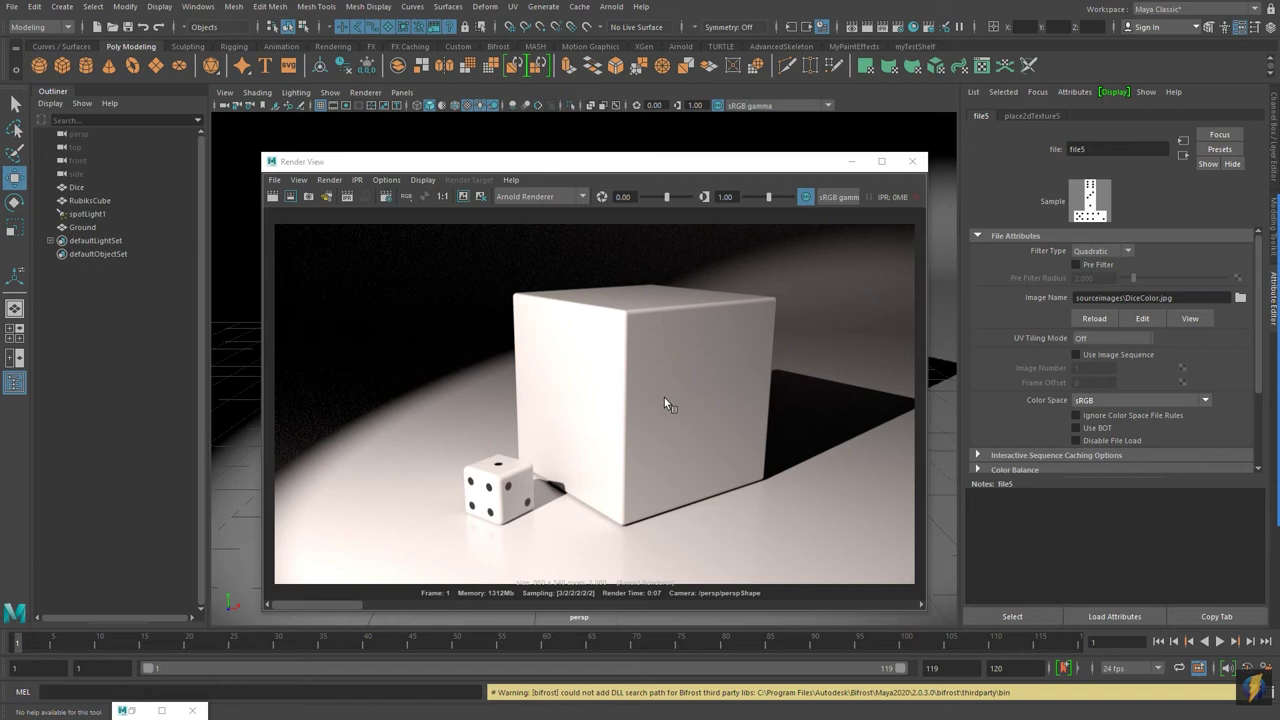
click(1250, 398)
mouse_move(928, 310)
mouse_down()
mouse_move(467, 514)
mouse_move(480, 466)
mouse_move(503, 479)
mouse_move(520, 465)
mouse_up()
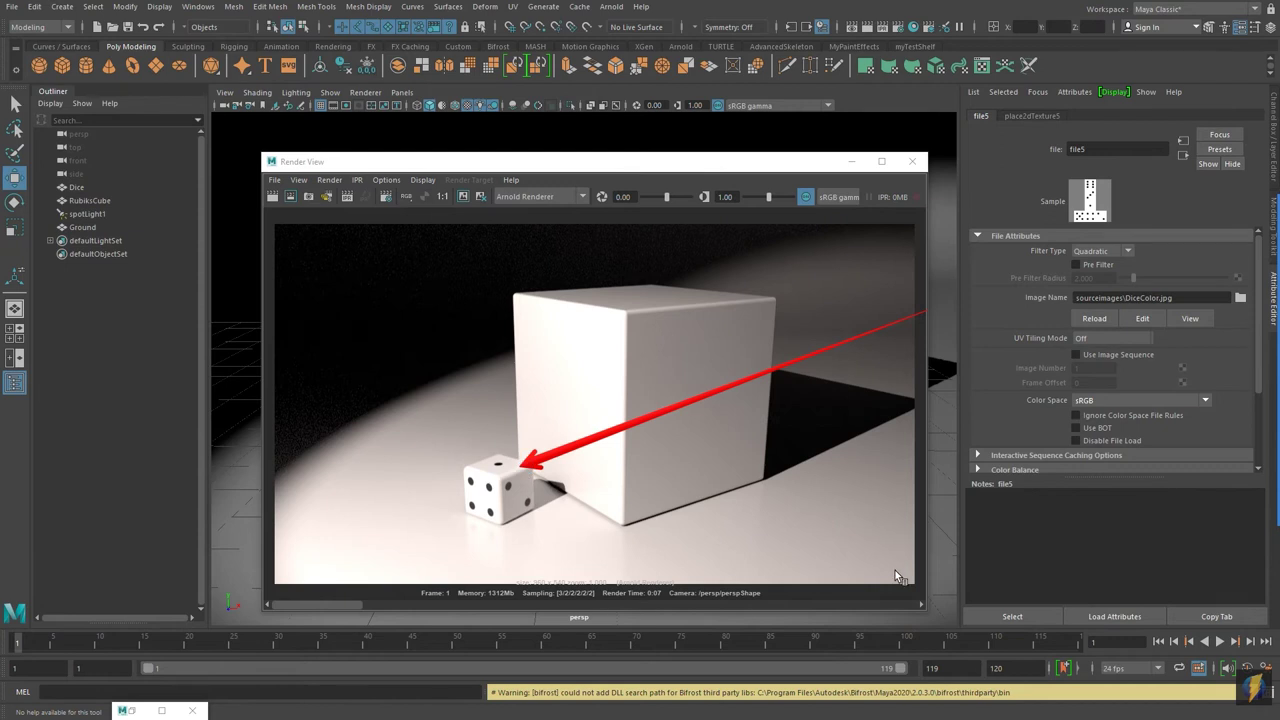
- Select Dice_aiStandardSurface2 in the Hypershade to show its attributes, then minimize the Hypershade
click(916, 26)
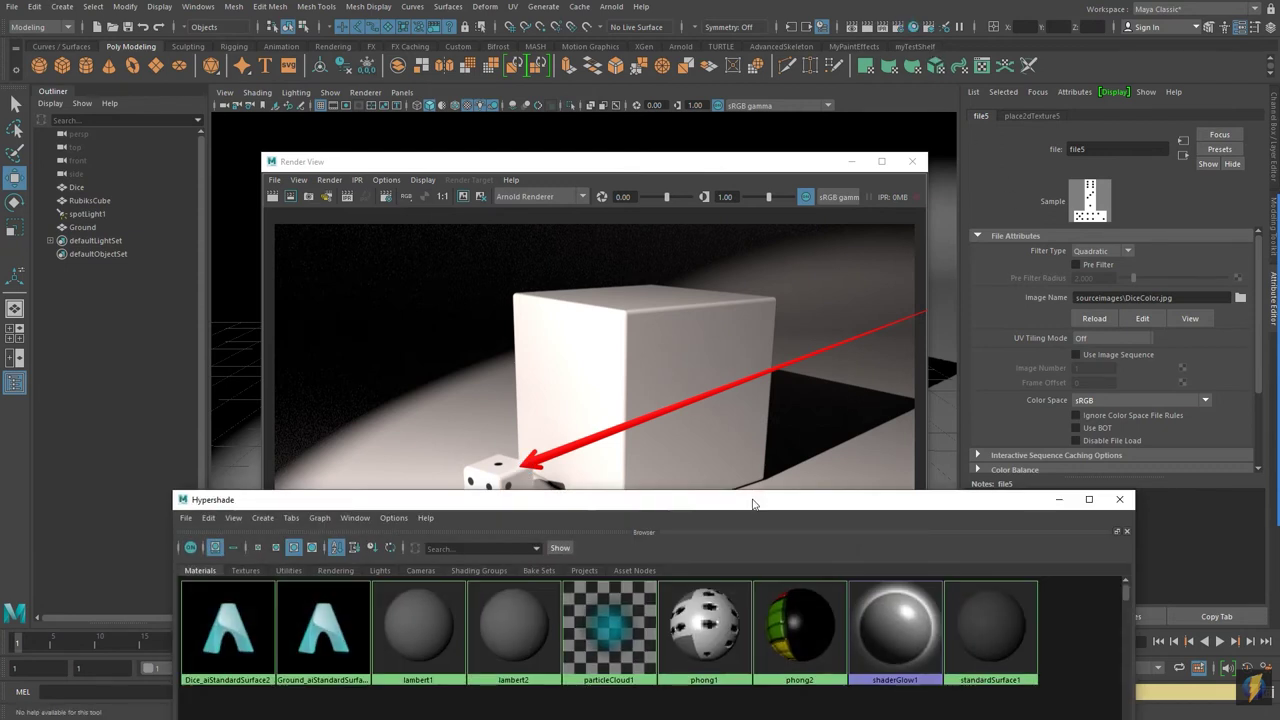
drag(755, 492, 762, 391)
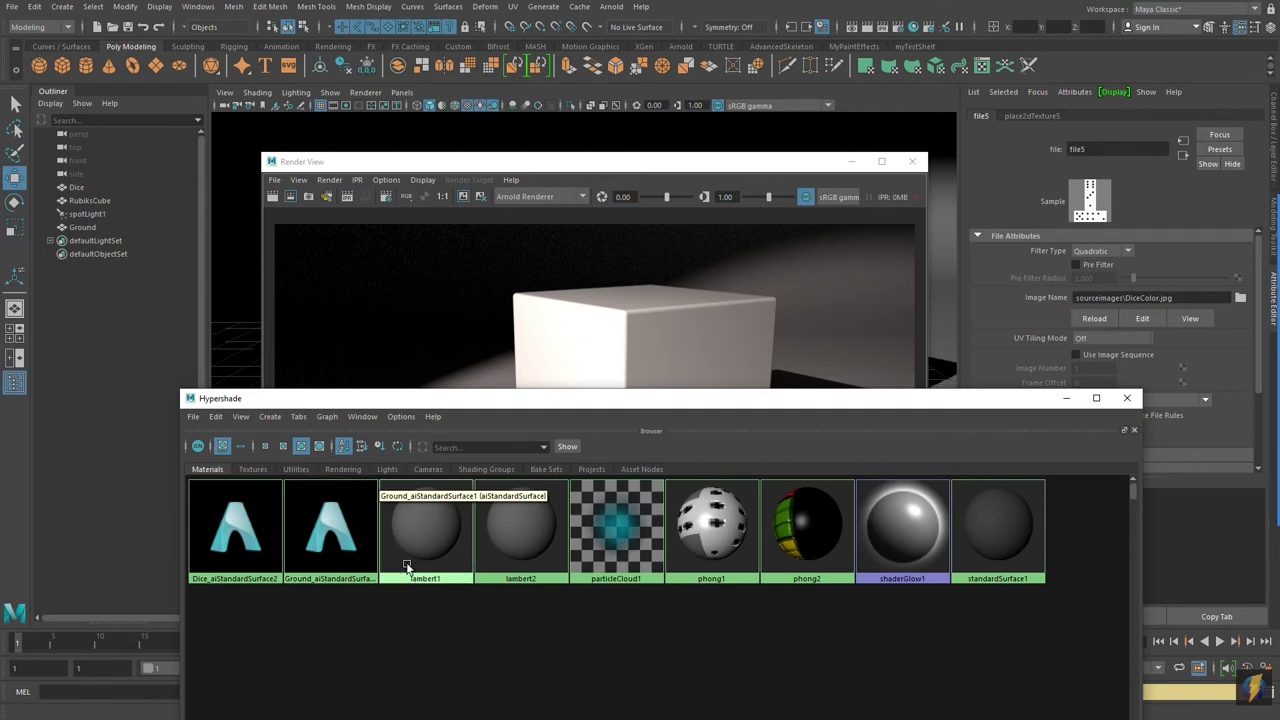
click(233, 540)
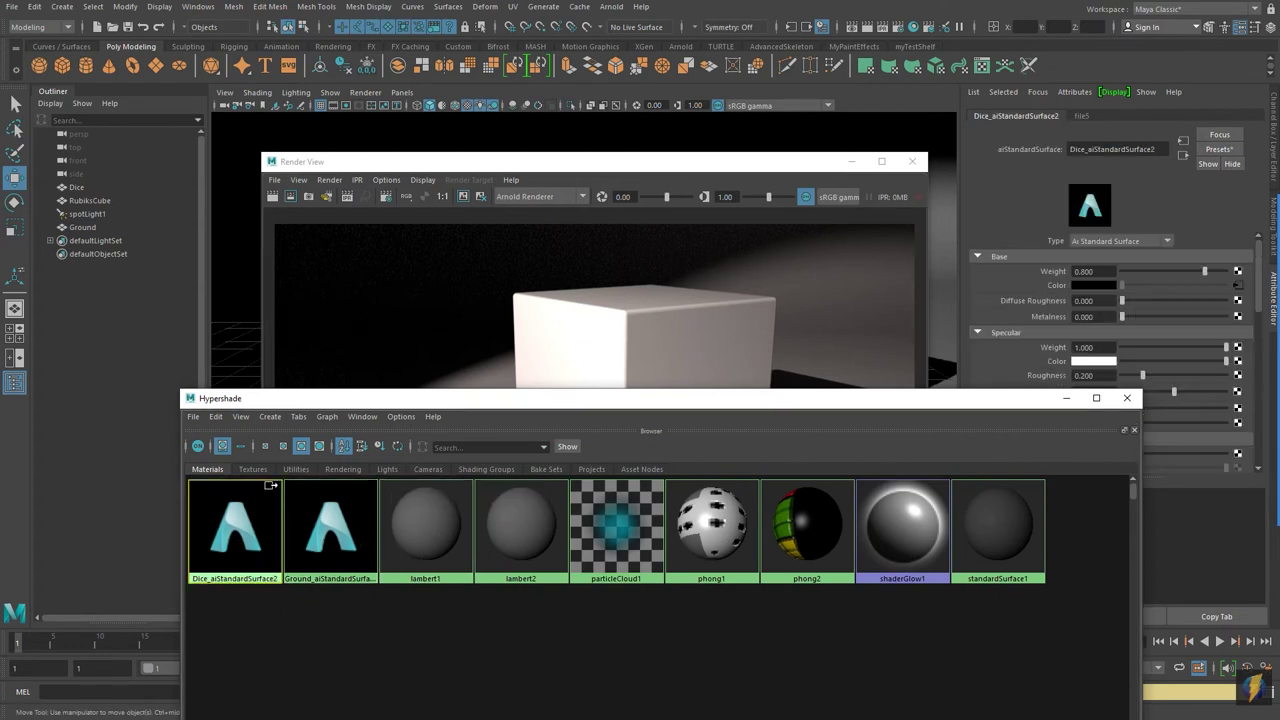
click(1067, 399)
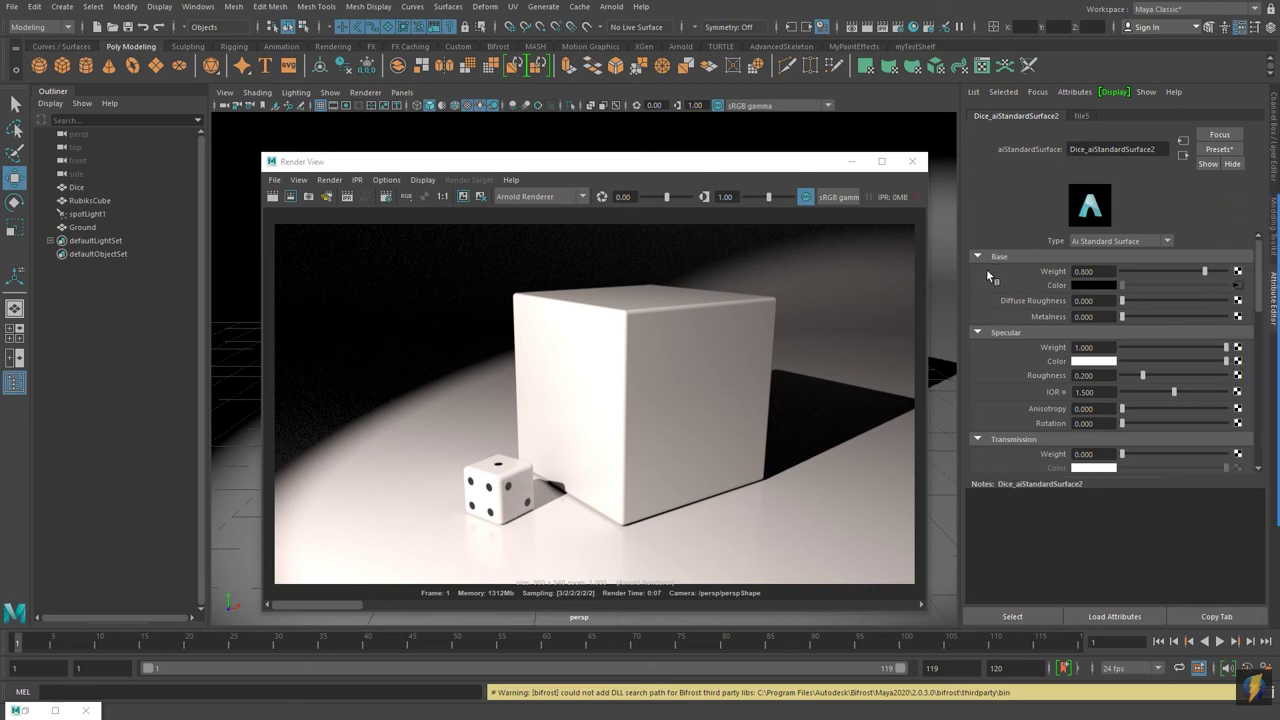
- Connect a file texture to the Bump Mapping attribute in the dice material's Geometry section
scroll(1027, 367, down, 2)
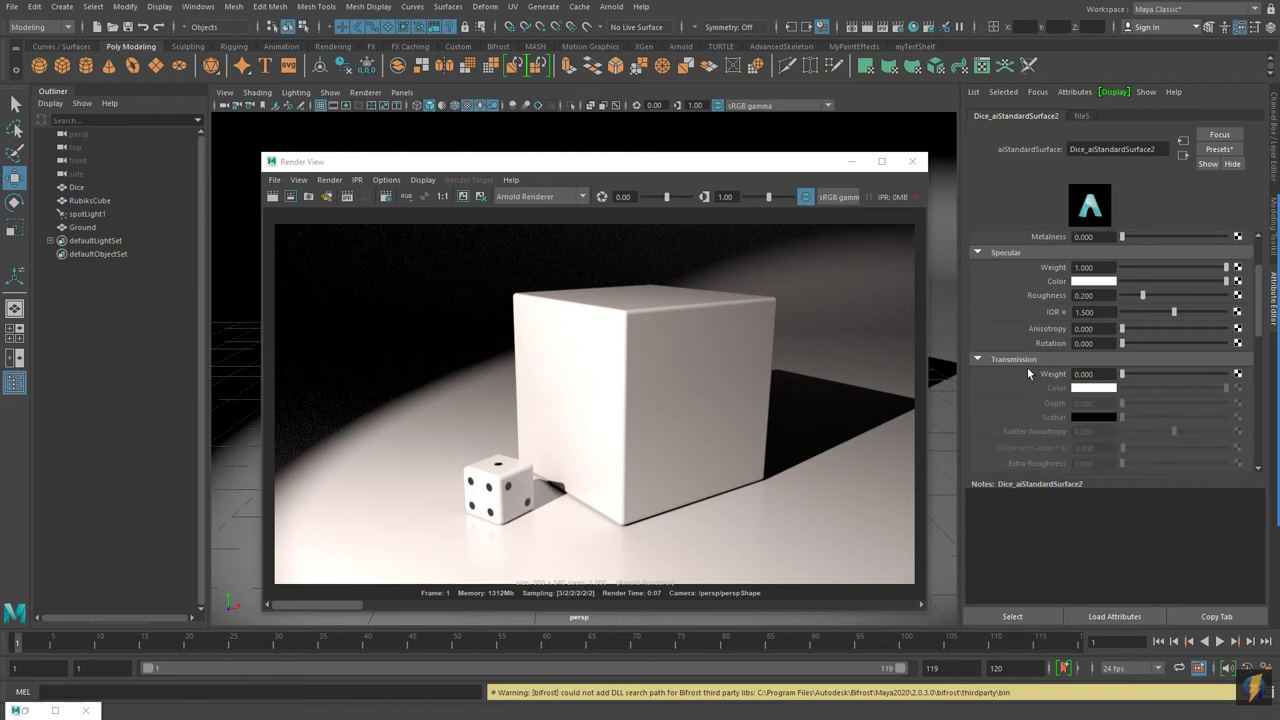
scroll(1043, 397, down, 3)
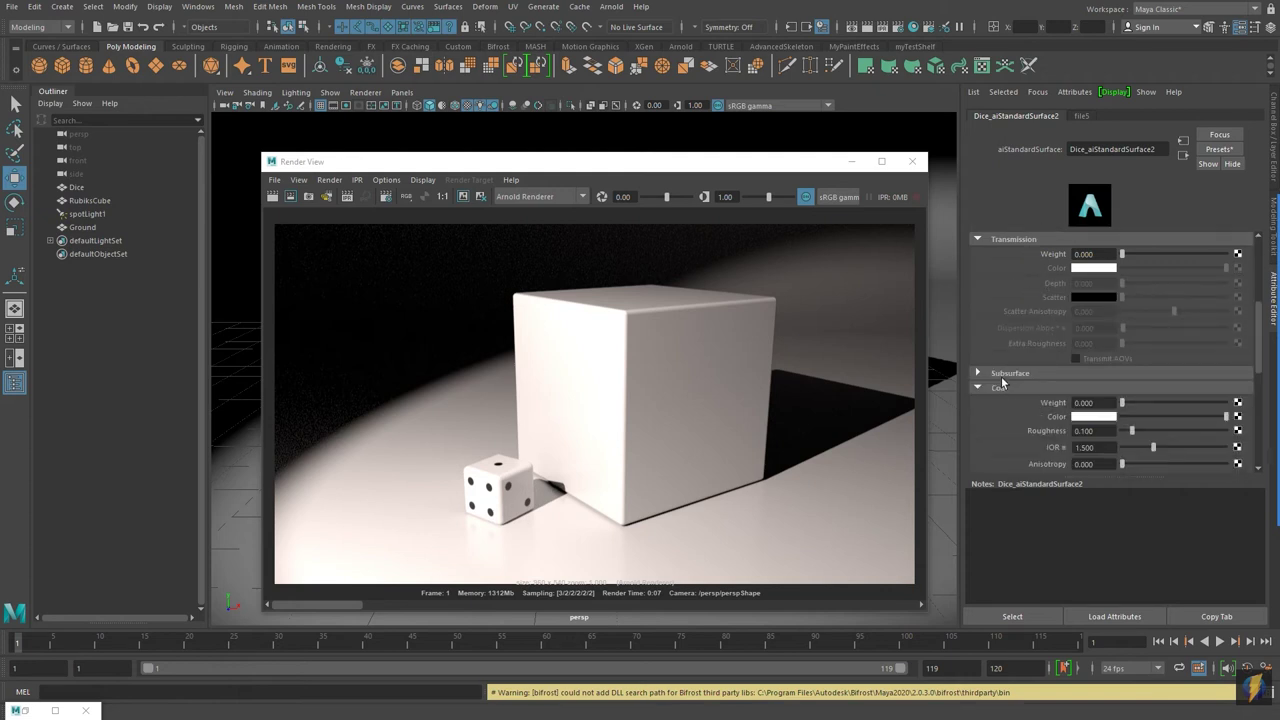
scroll(1005, 383, down, 1)
scroll(1000, 378, down, 3)
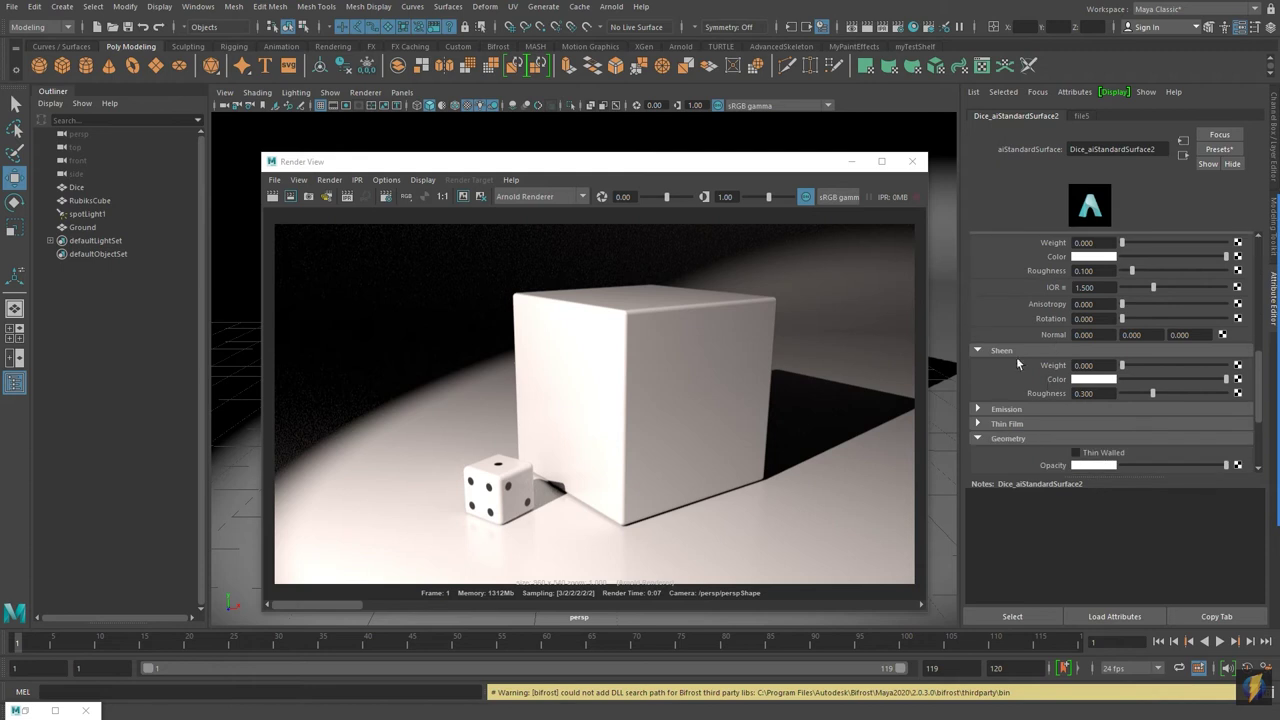
scroll(1038, 356, down, 1)
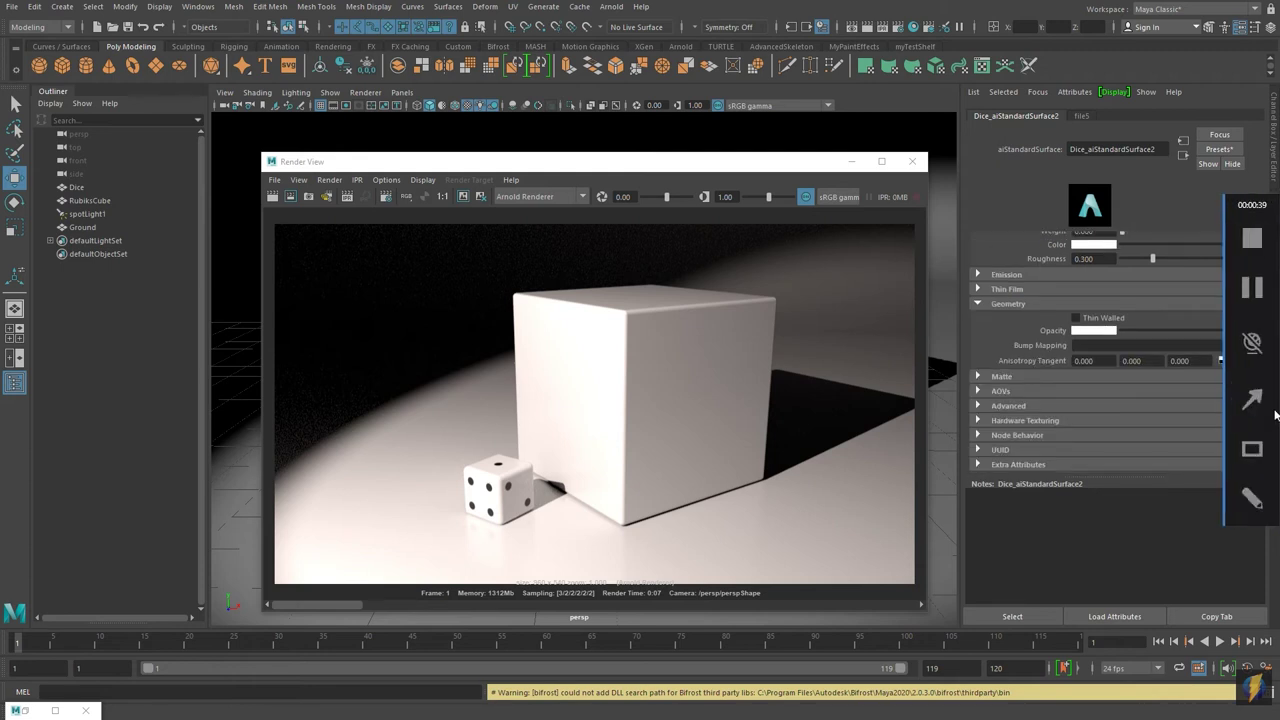
mouse_move(842, 388)
mouse_down()
mouse_move(928, 309)
mouse_move(988, 311)
mouse_move(950, 337)
mouse_move(1042, 347)
mouse_move(1018, 349)
mouse_up()
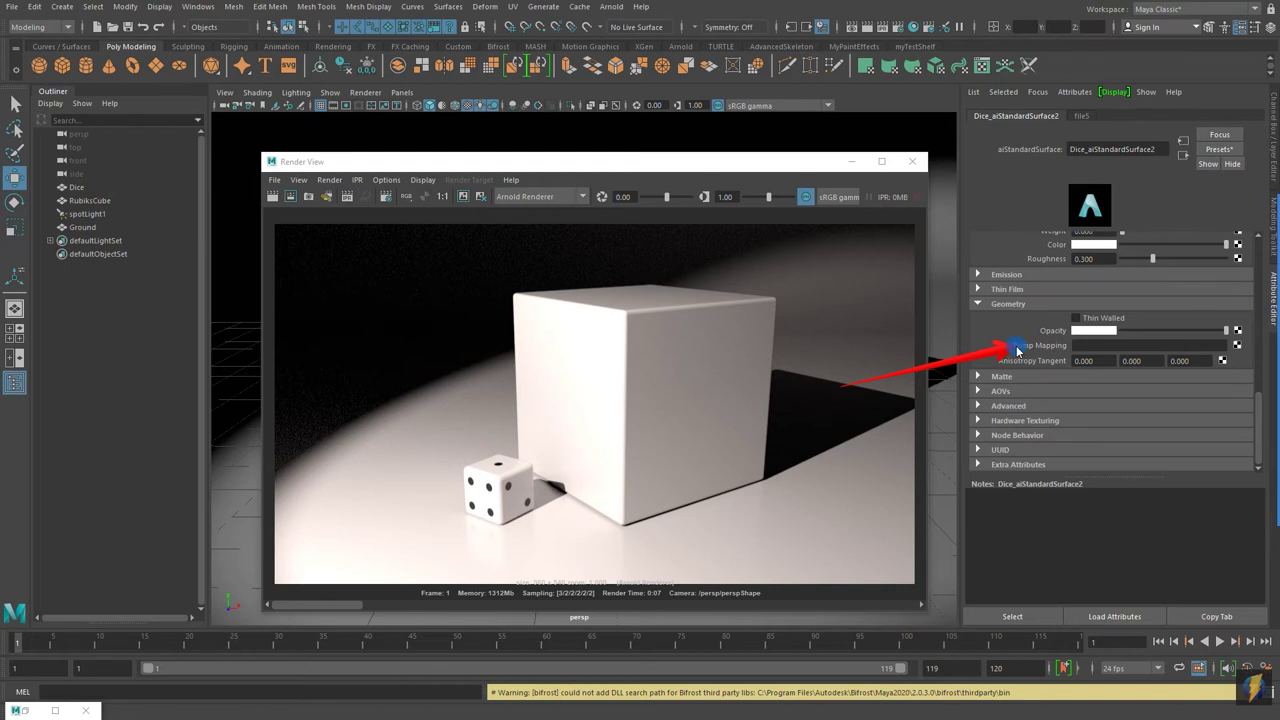
click(1237, 345)
click(838, 261)
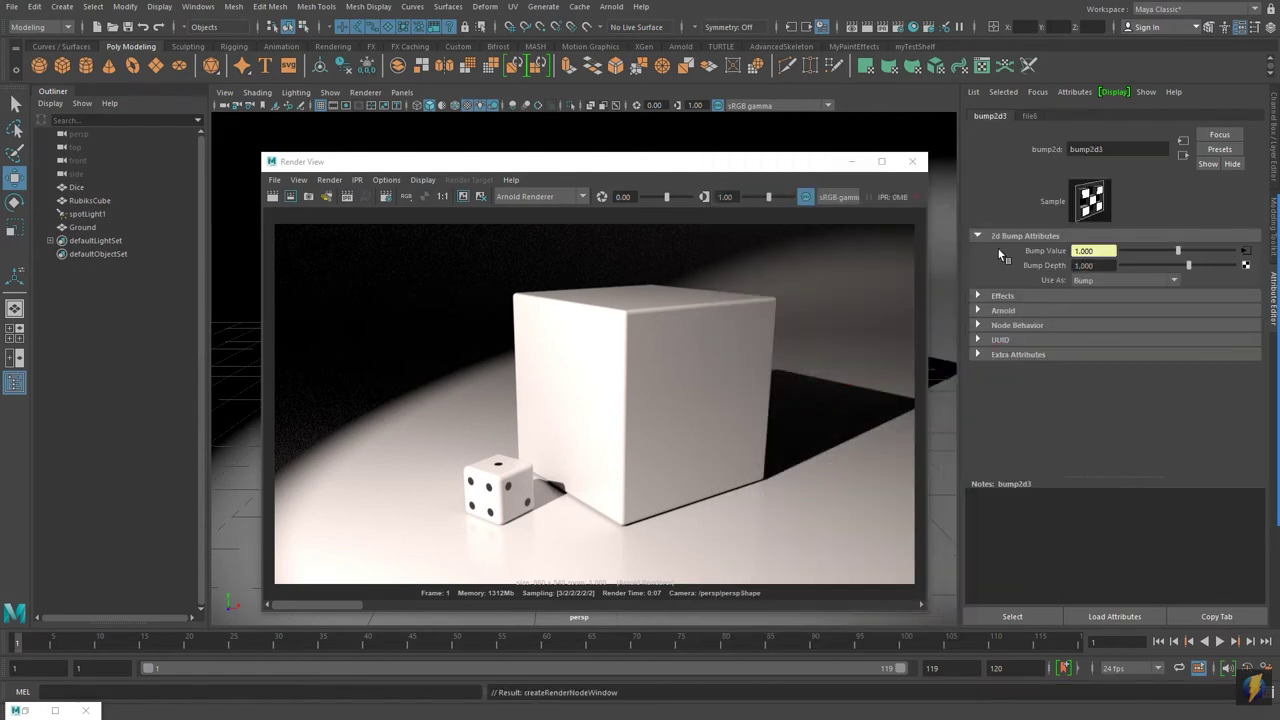
click(1251, 400)
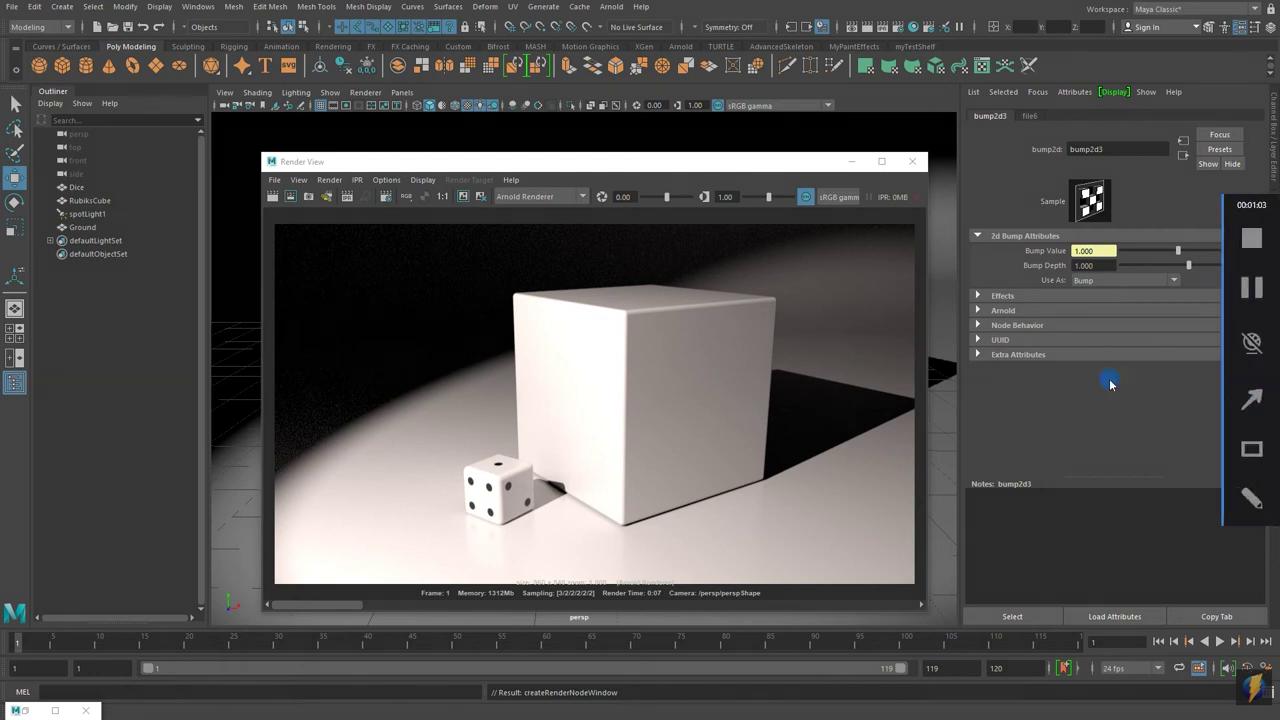
mouse_move(803, 365)
mouse_down()
mouse_move(975, 265)
mouse_move(1017, 256)
mouse_up()
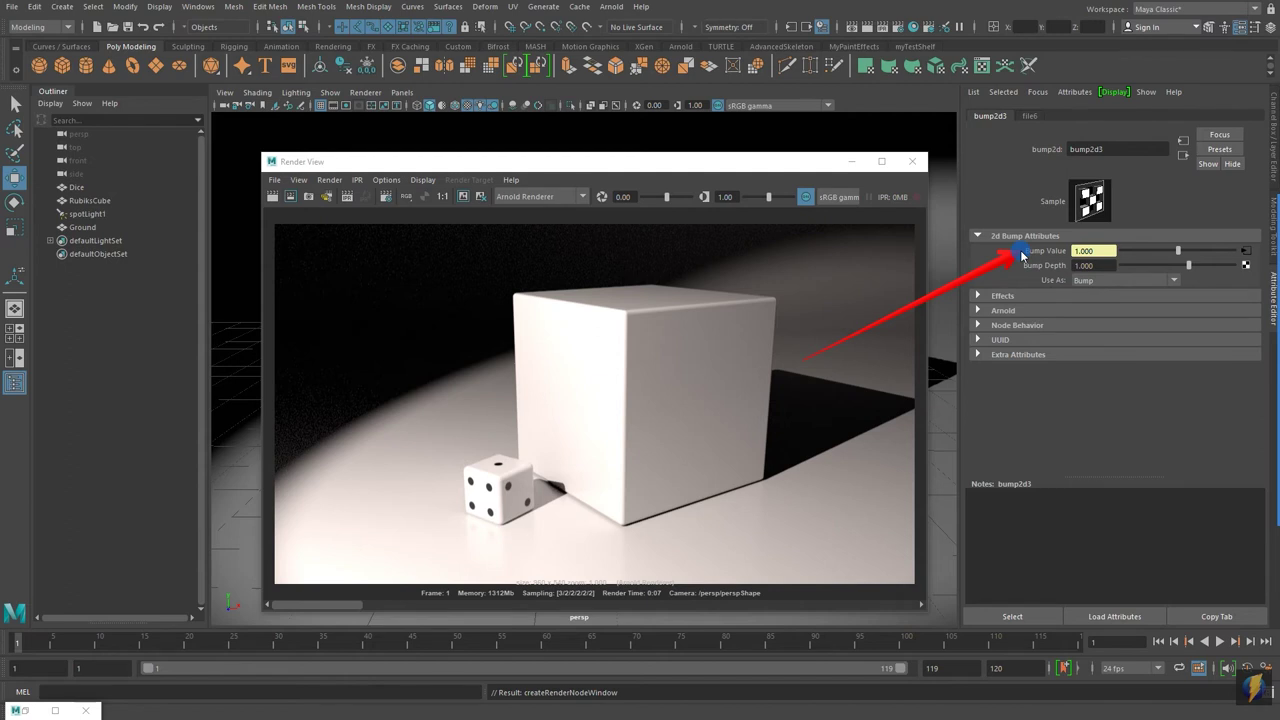
- Load DiceBump.jpg from the sourceimages folder into the file texture that drives the dice material's bump value
mouse_move(1020, 256)
mouse_down()
mouse_move(1150, 275)
mouse_move(1245, 258)
mouse_up()
click(1245, 258)
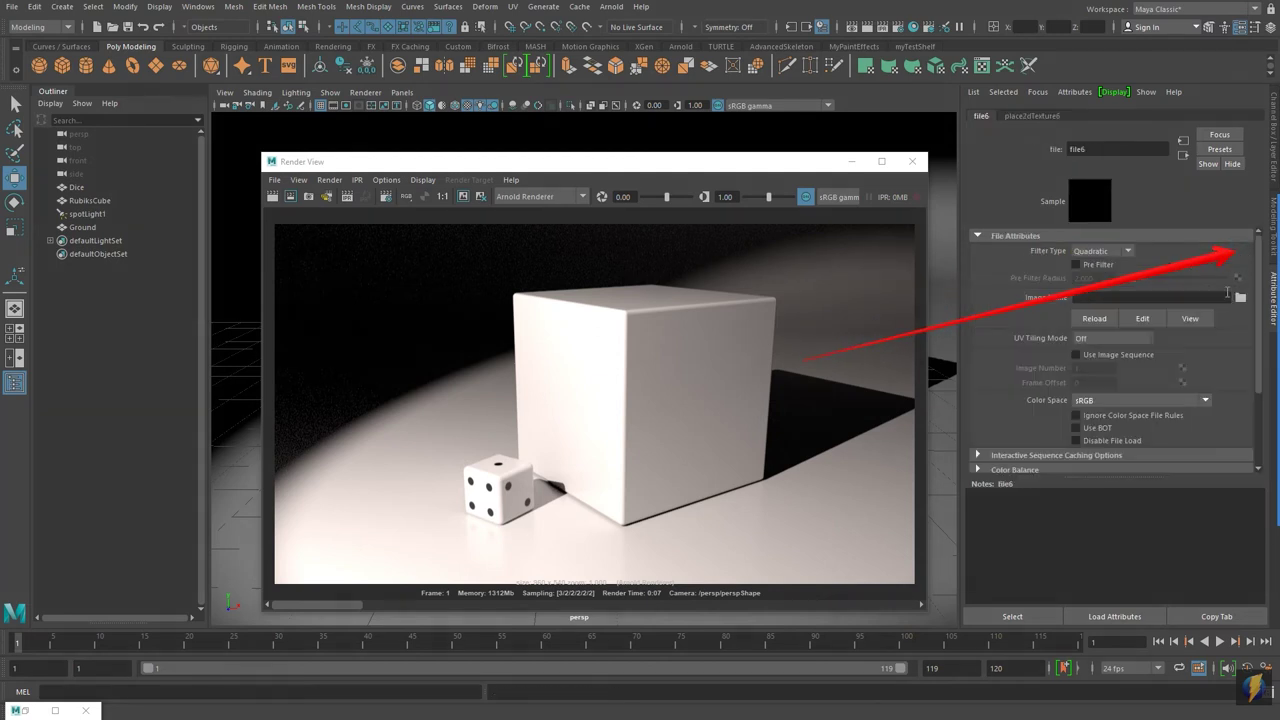
click(1240, 298)
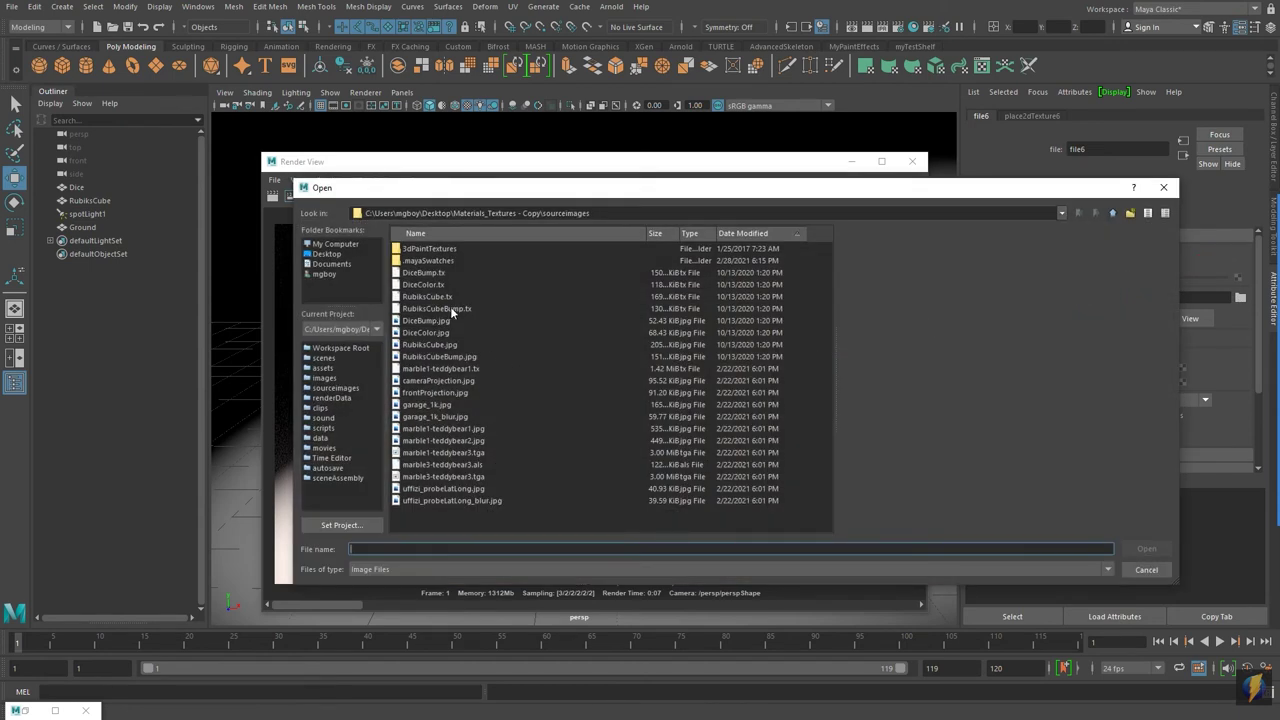
click(440, 321)
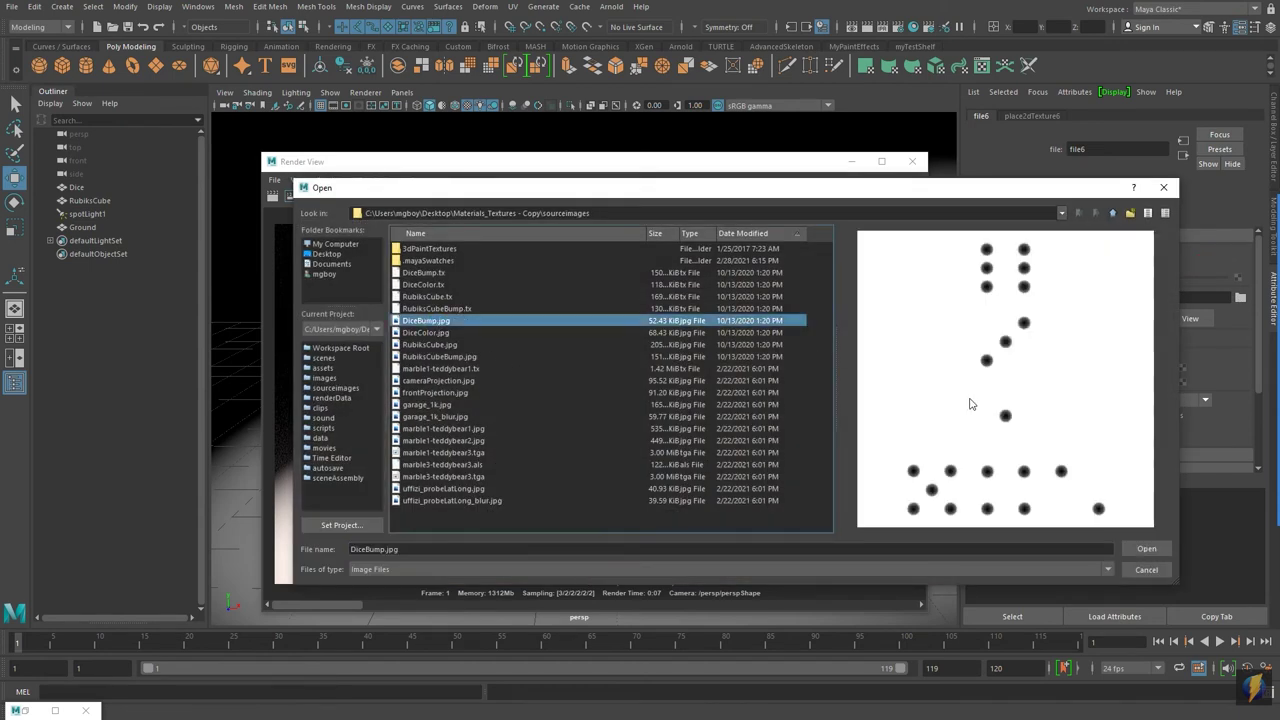
click(426, 333)
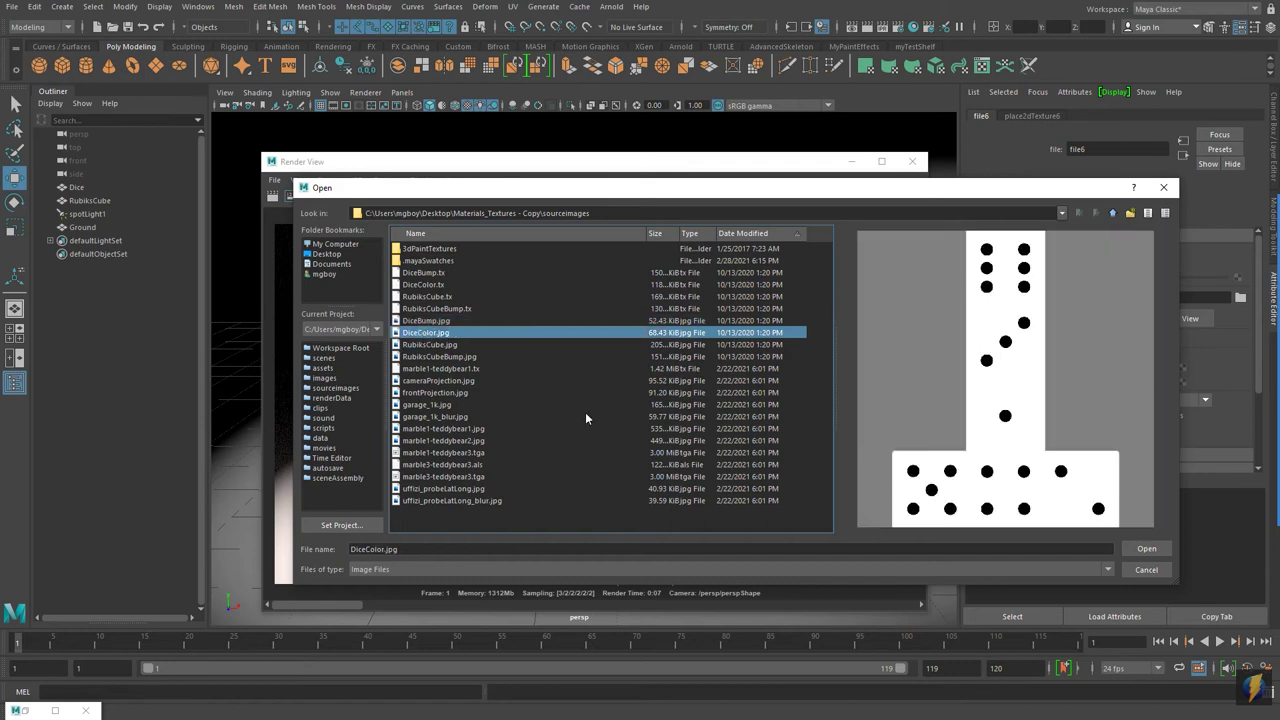
click(435, 321)
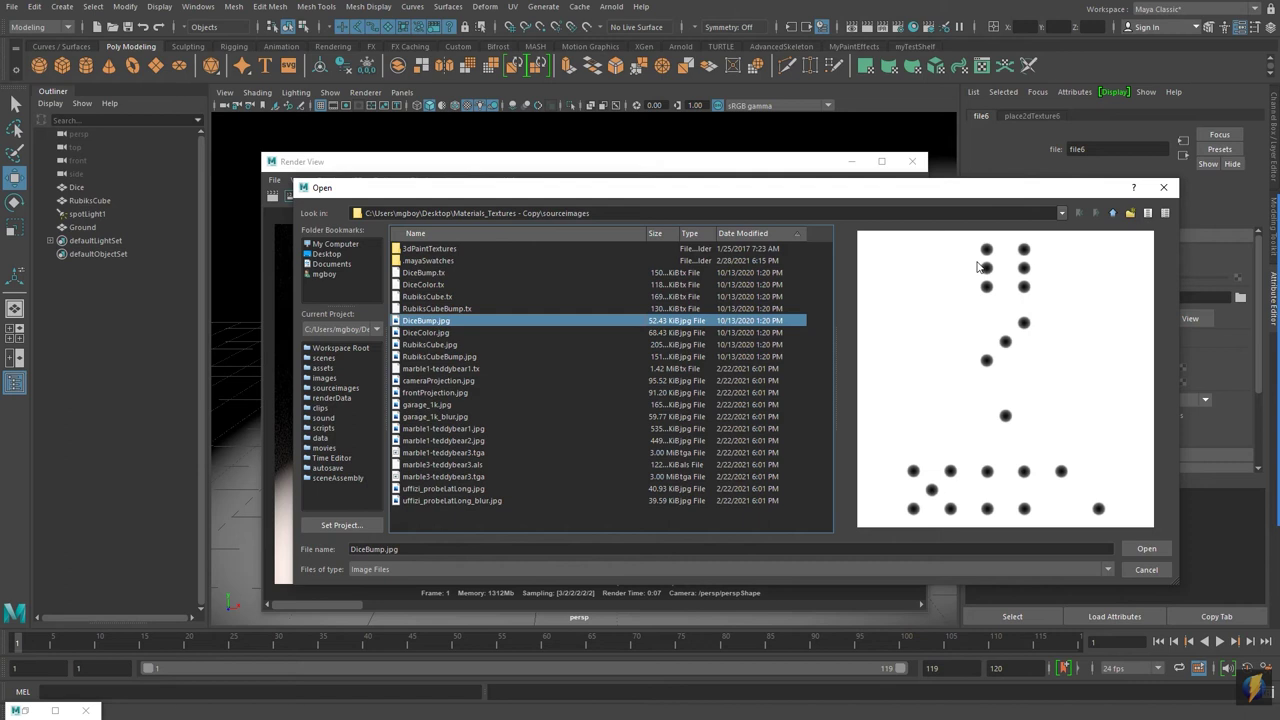
click(426, 332)
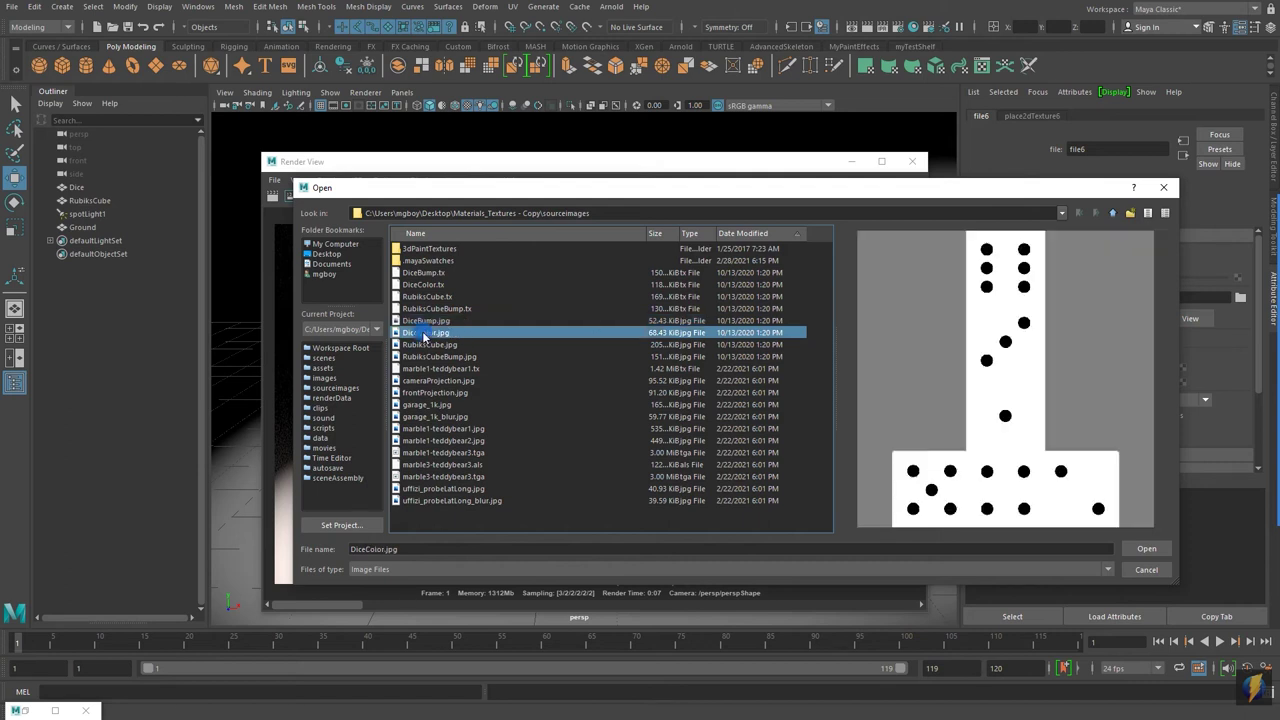
click(428, 320)
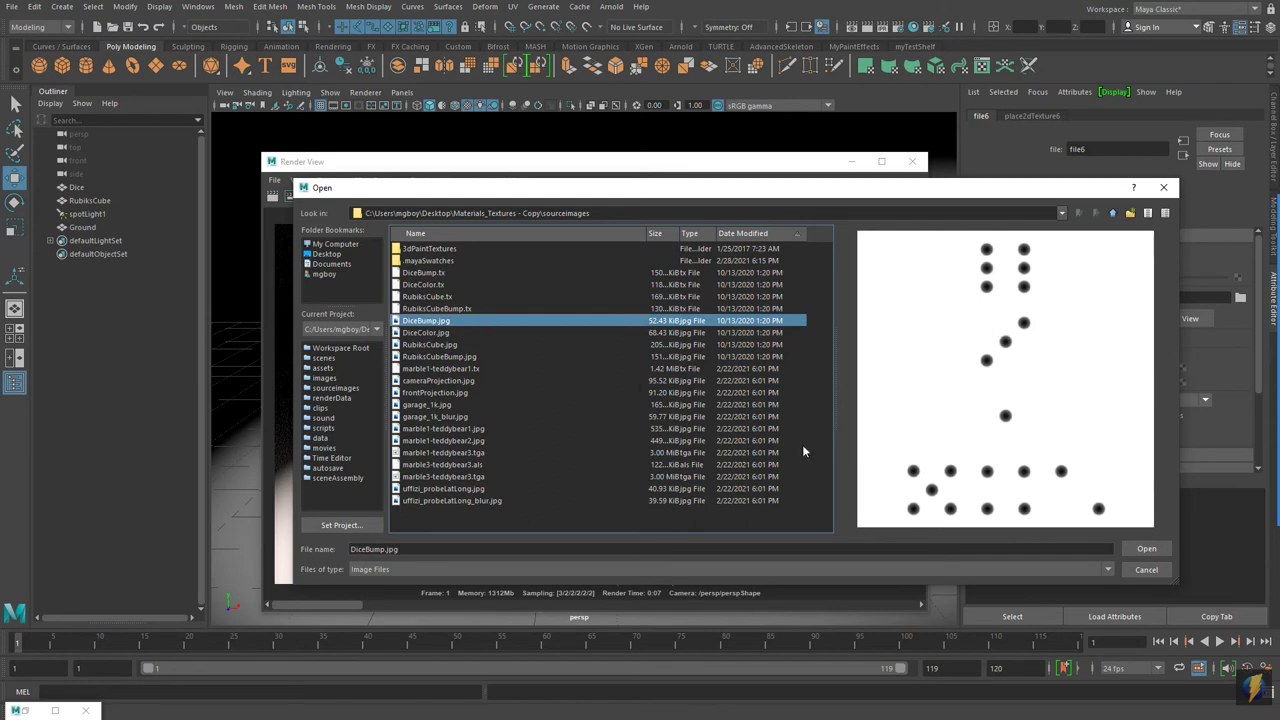
click(1147, 549)
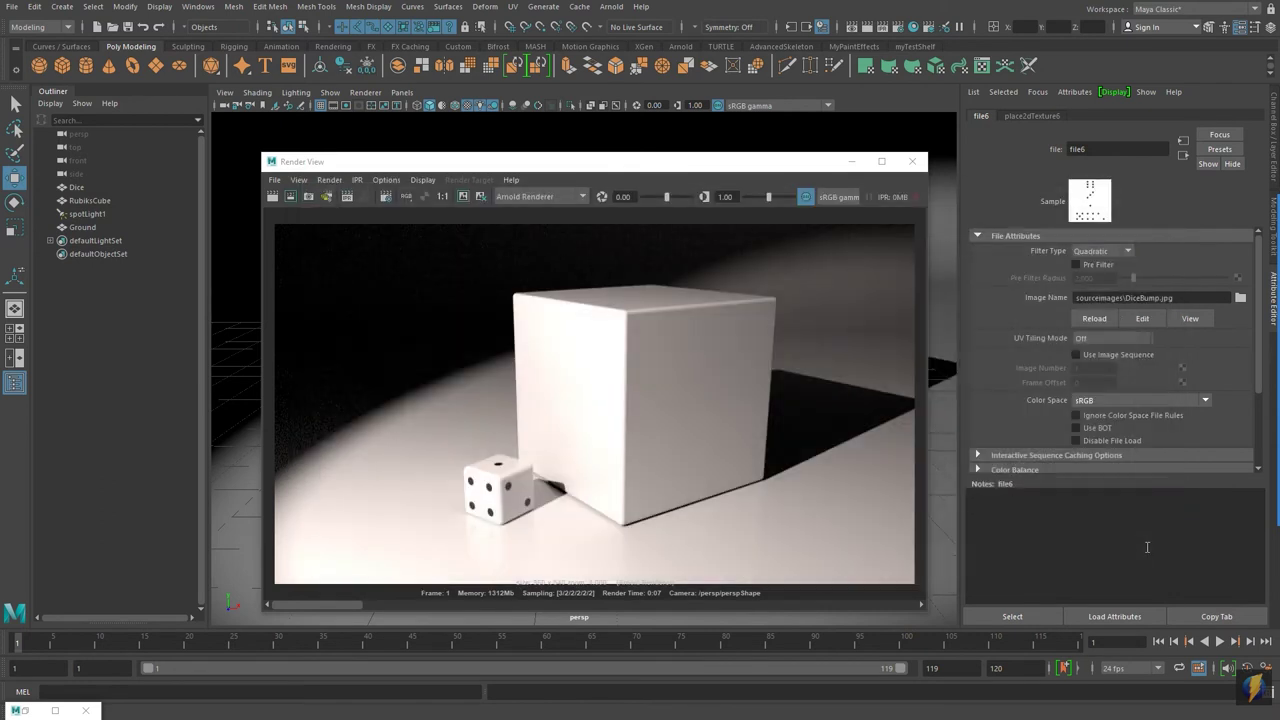
- Render the current frame again to check the dice with its bump texture
drag(704, 168, 656, 575)
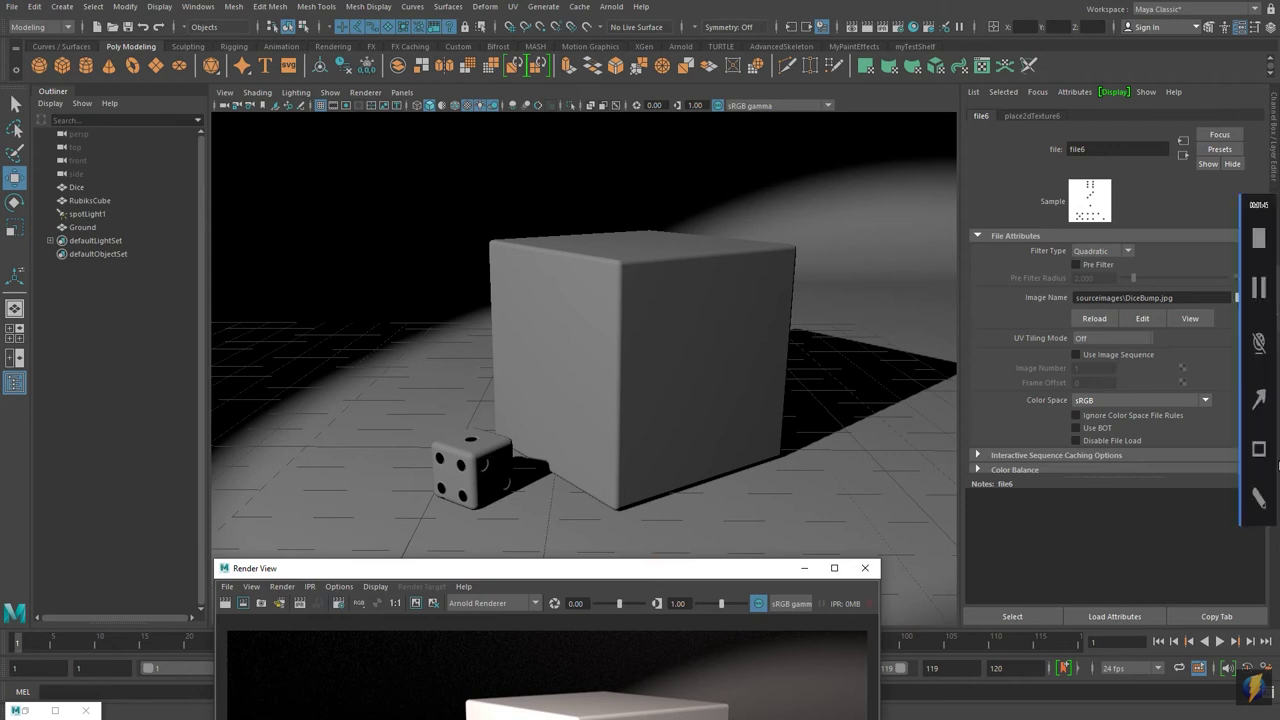
click(1251, 402)
mouse_move(905, 360)
mouse_down()
mouse_move(509, 463)
mouse_move(491, 449)
mouse_move(475, 477)
mouse_move(483, 455)
mouse_move(514, 484)
mouse_move(505, 494)
mouse_move(518, 489)
mouse_up()
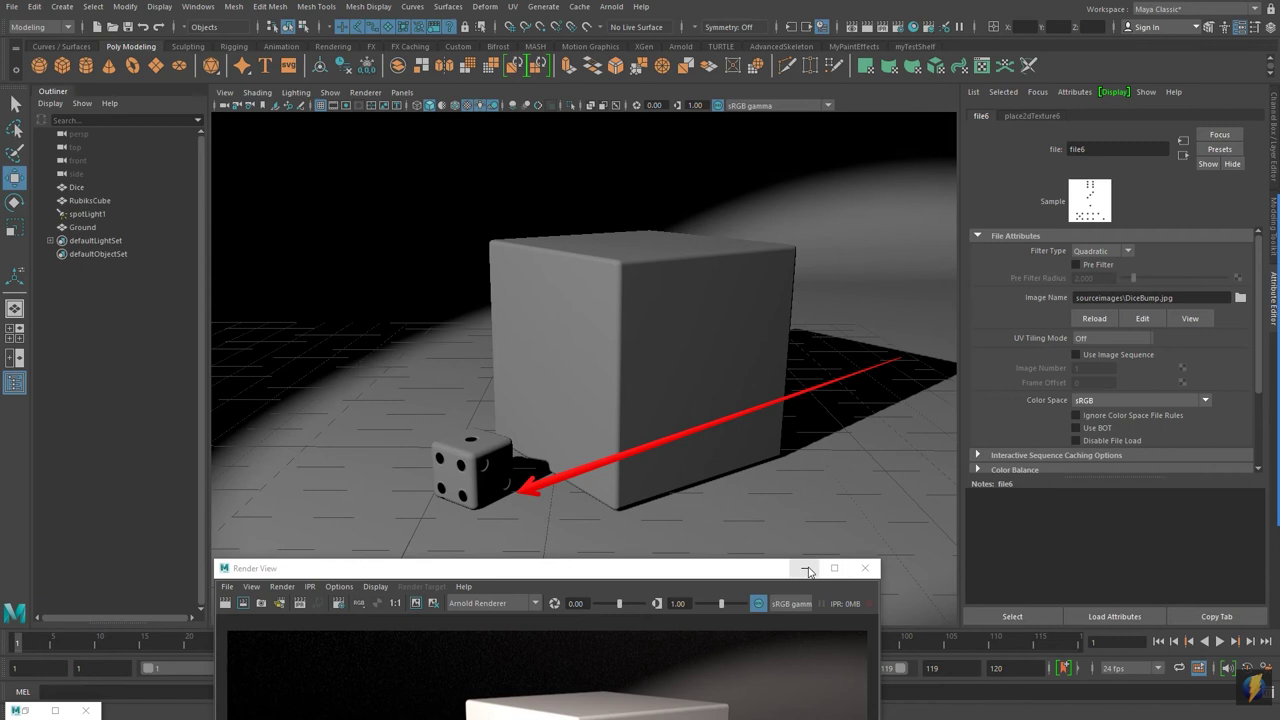
drag(766, 567, 864, 197)
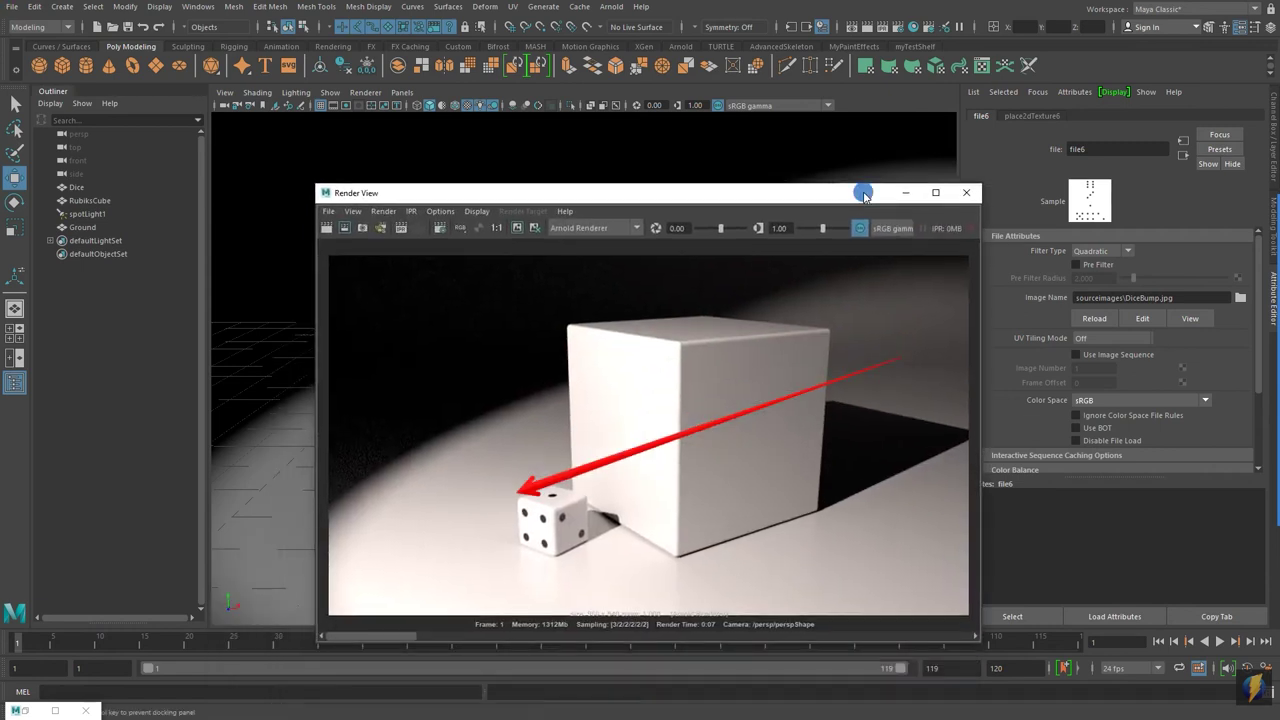
click(327, 228)
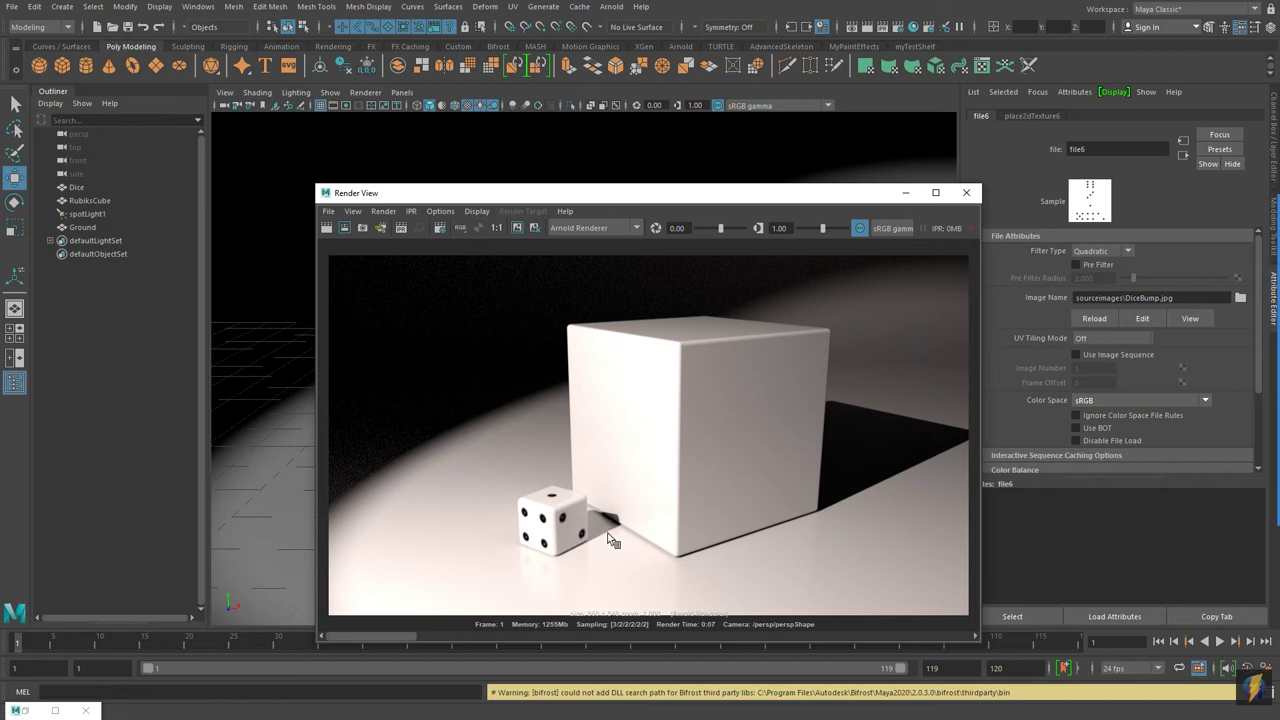
- Frame the dice close up in the perspective view and render the frame to inspect its bump detail
click(966, 194)
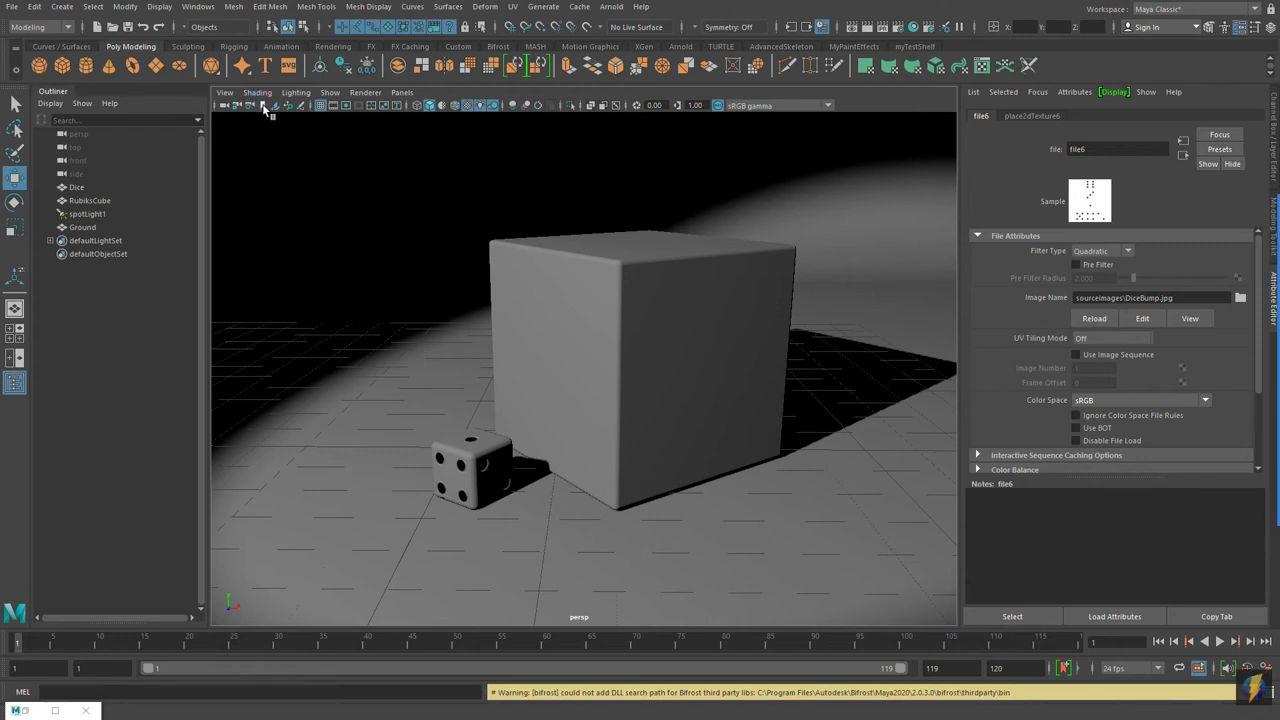
alt+drag(615, 377, 674, 315)
mouse_move(494, 371)
alt+right_down()
mouse_move(716, 377)
mouse_move(703, 371)
alt+right_up()
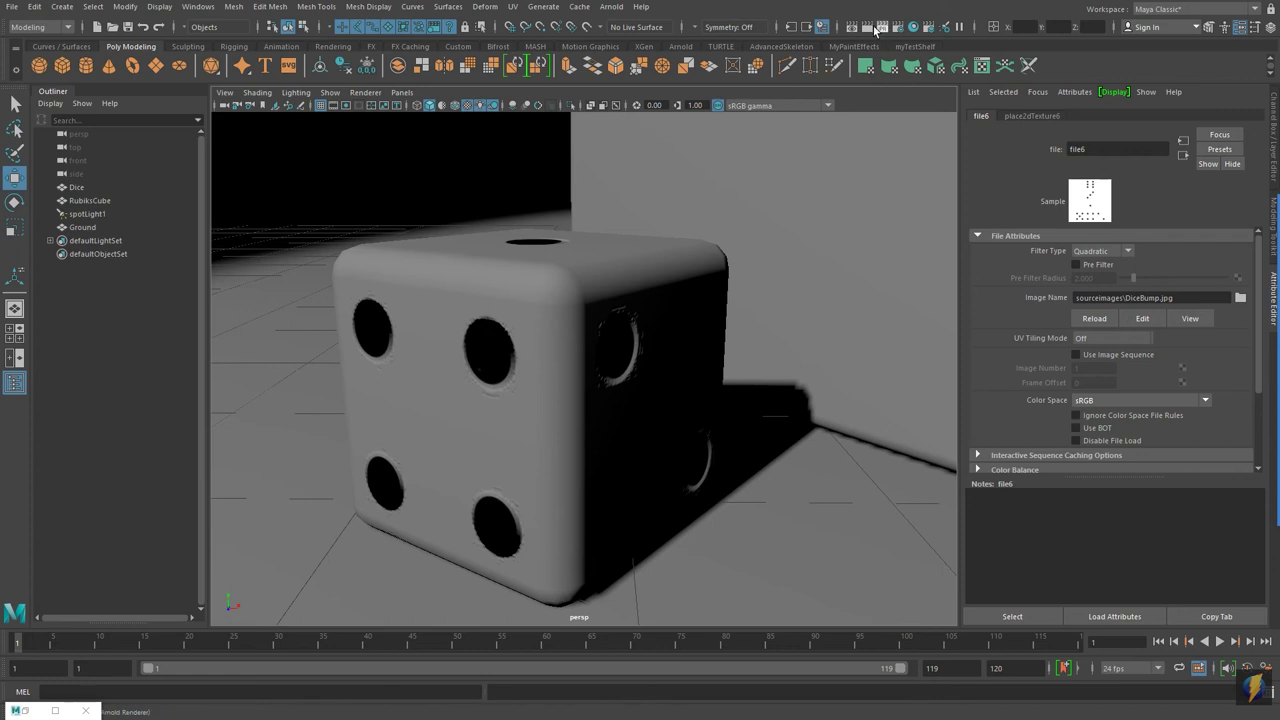
click(875, 28)
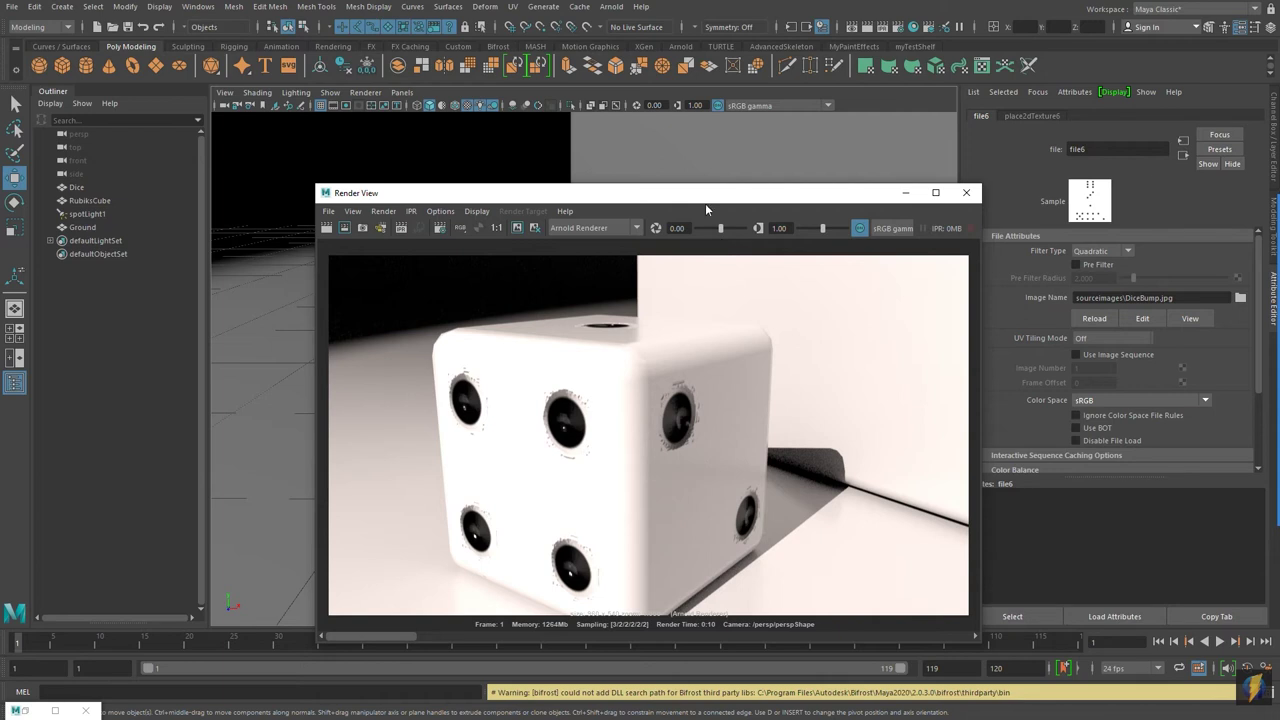
drag(704, 200, 660, 177)
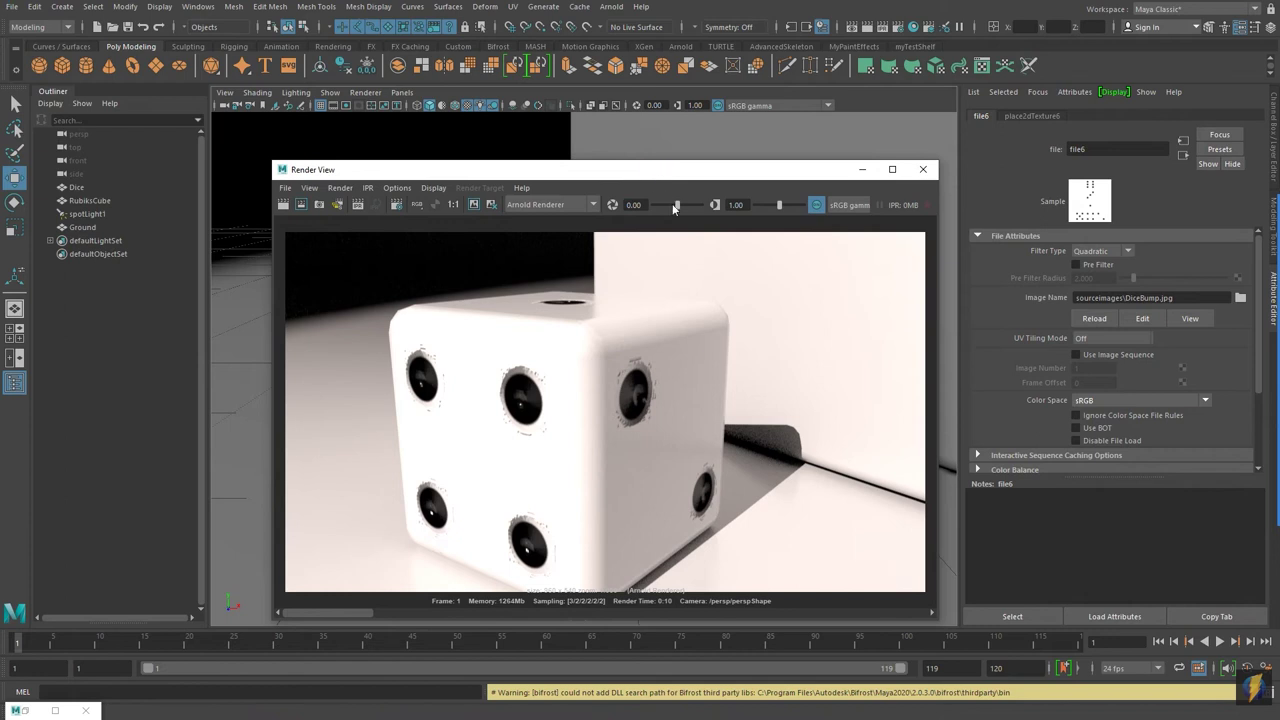
- Start an IPR render of the dice and limit its region to the upper dot nearest the front face's vertical edge
click(1252, 400)
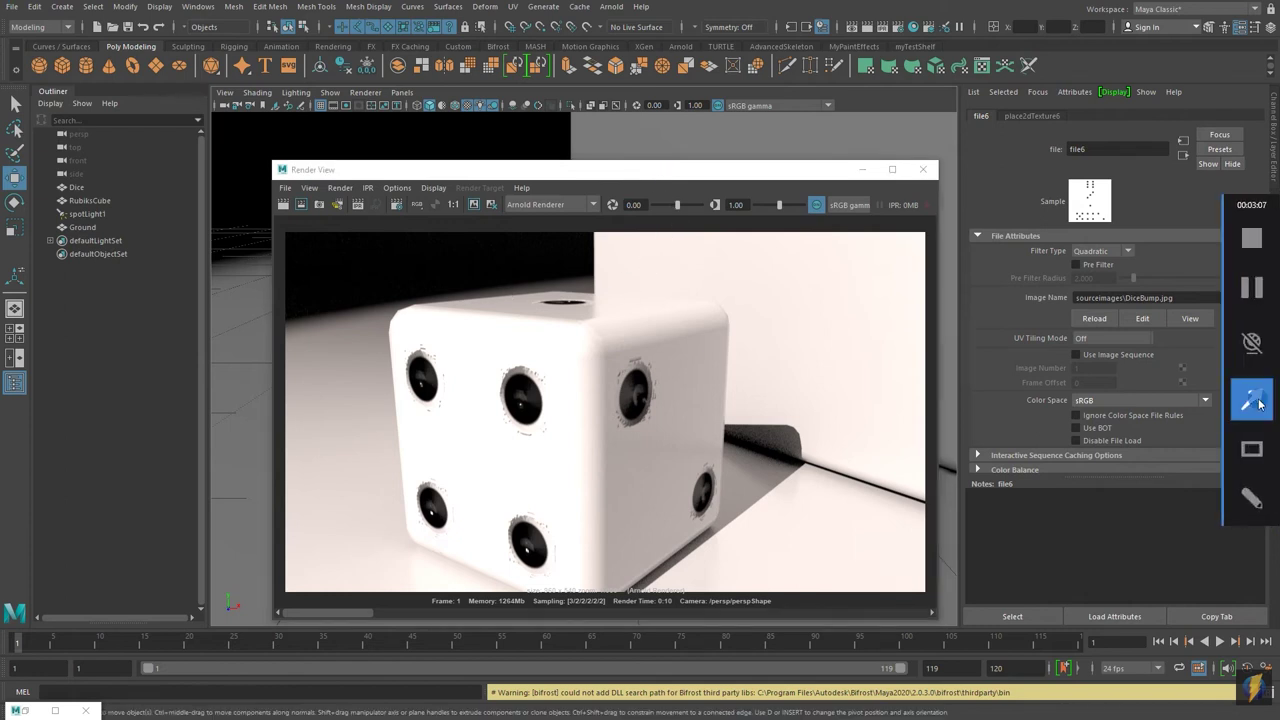
mouse_move(571, 434)
mouse_down()
mouse_move(383, 208)
mouse_move(377, 180)
mouse_move(414, 257)
mouse_move(823, 314)
mouse_move(883, 31)
mouse_up()
click(922, 169)
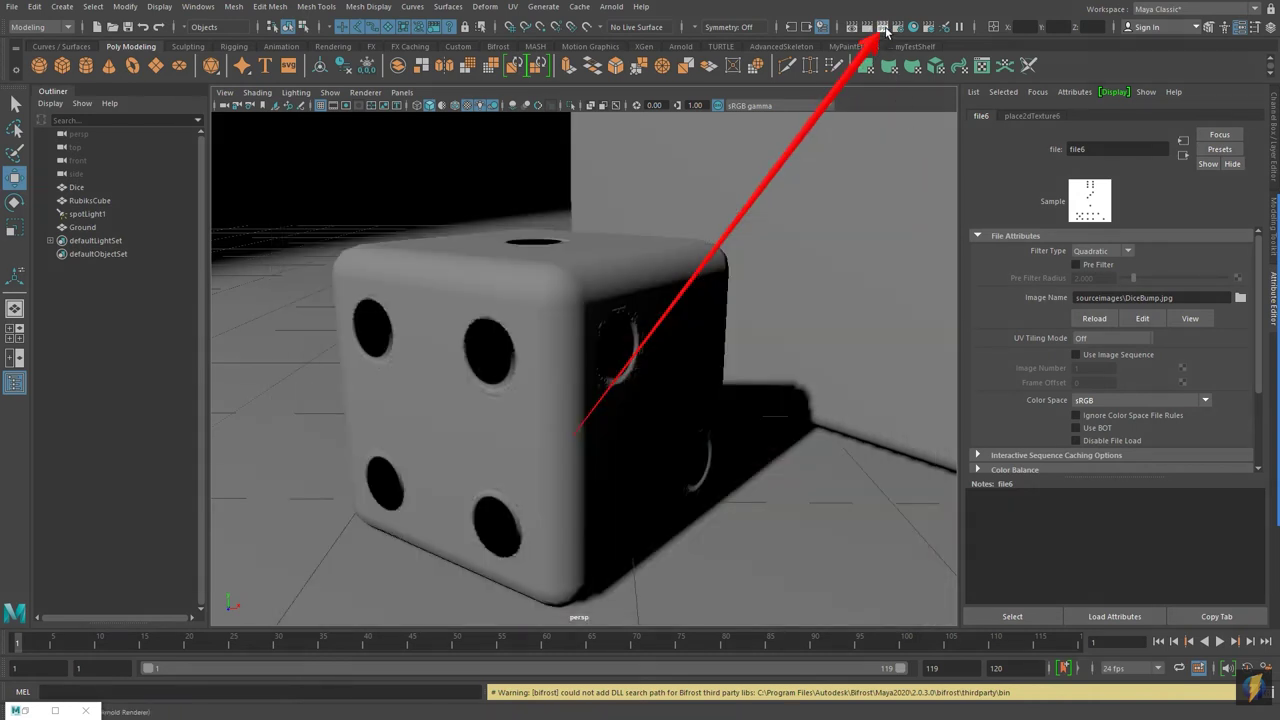
click(884, 28)
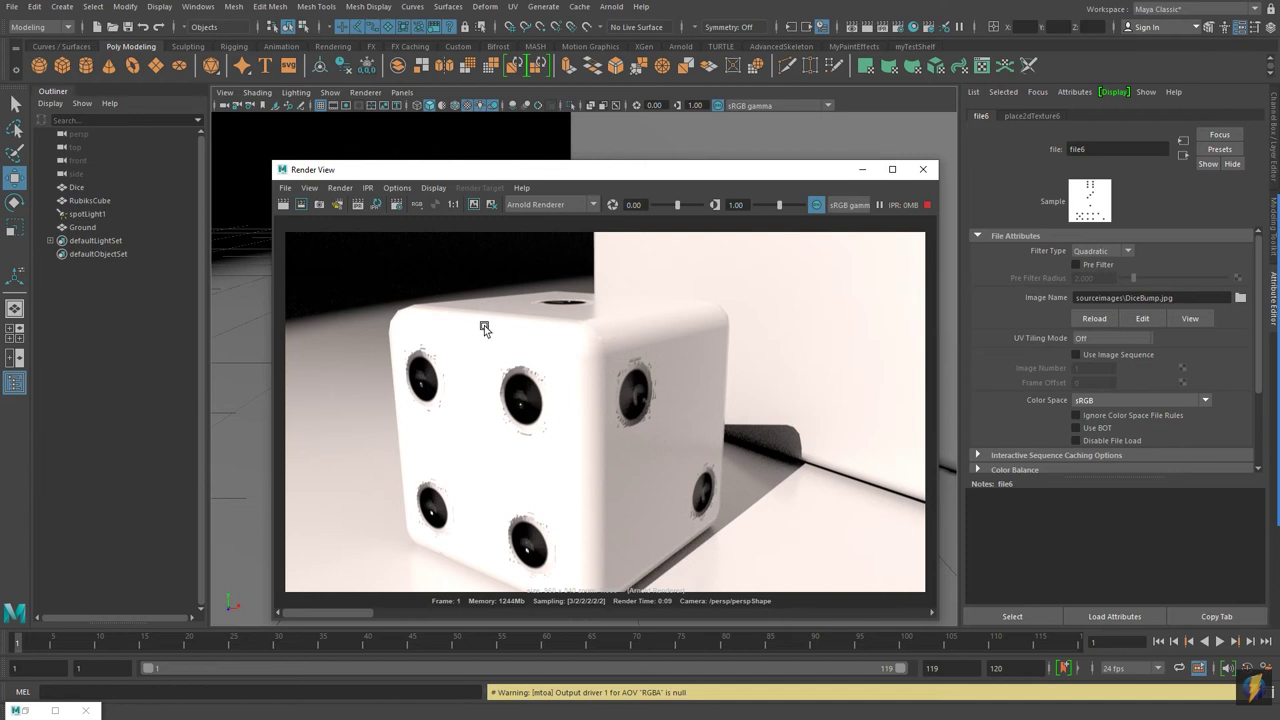
mouse_move(379, 332)
mouse_down()
mouse_move(443, 414)
mouse_move(569, 437)
mouse_up()
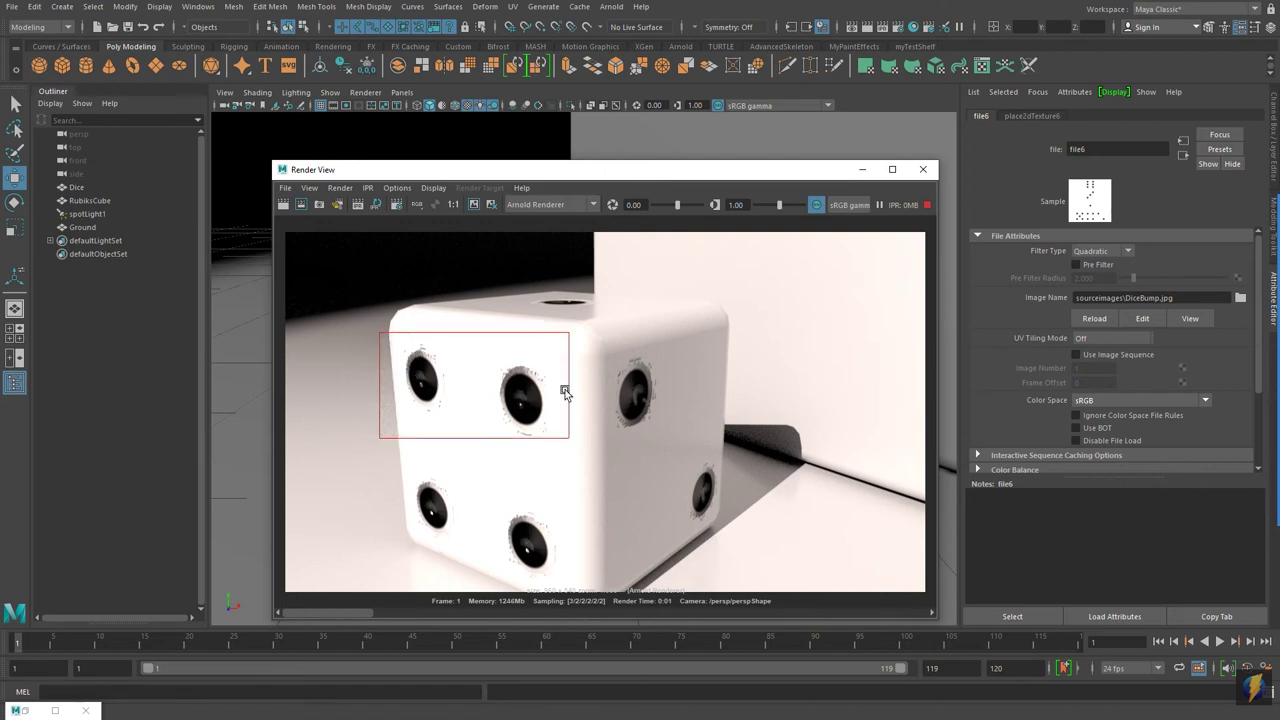
drag(524, 282, 598, 317)
drag(478, 350, 574, 453)
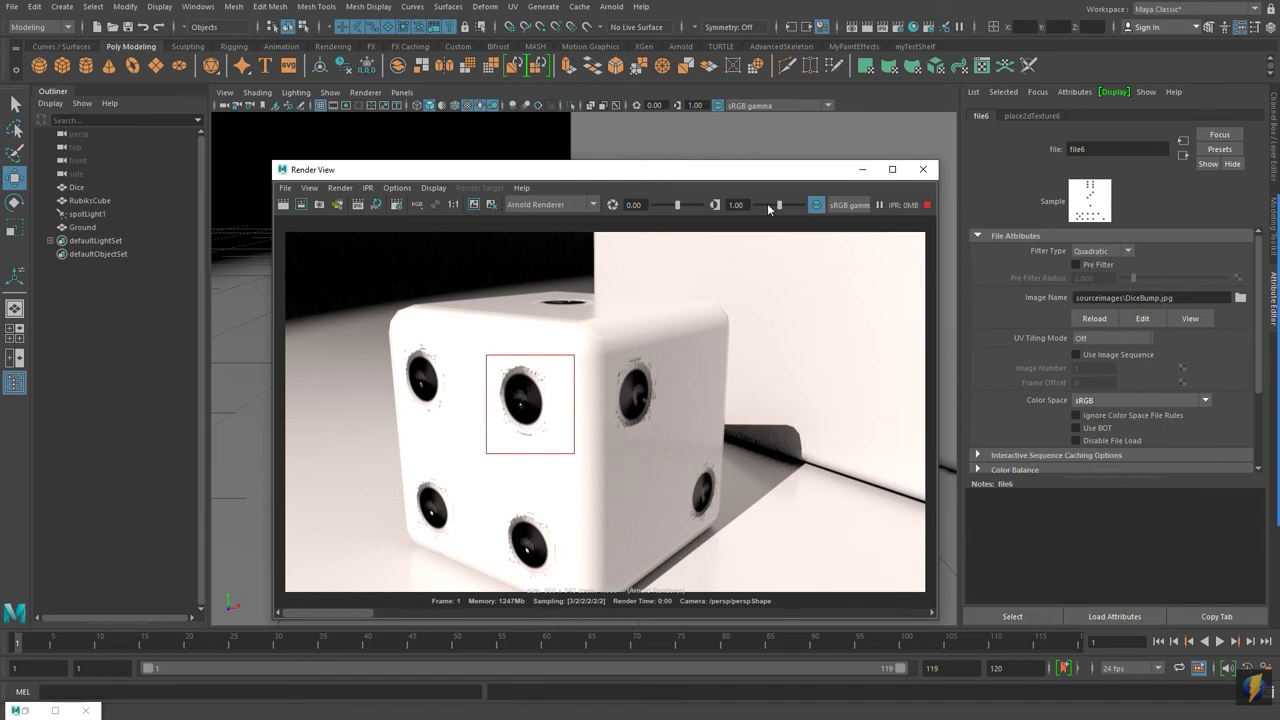
- Move the render window aside, open the Hypershade and graph the input and output connections of Dice_aiStandardSurface2
drag(560, 169, 349, 140)
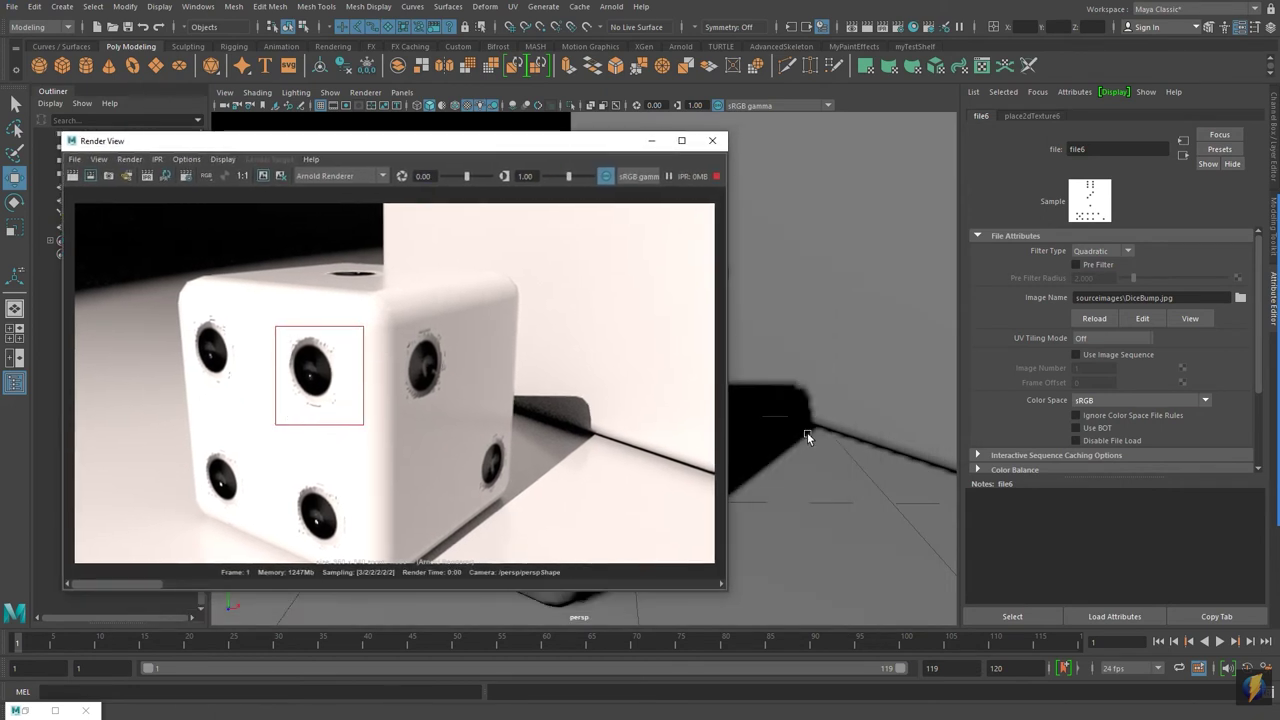
click(912, 28)
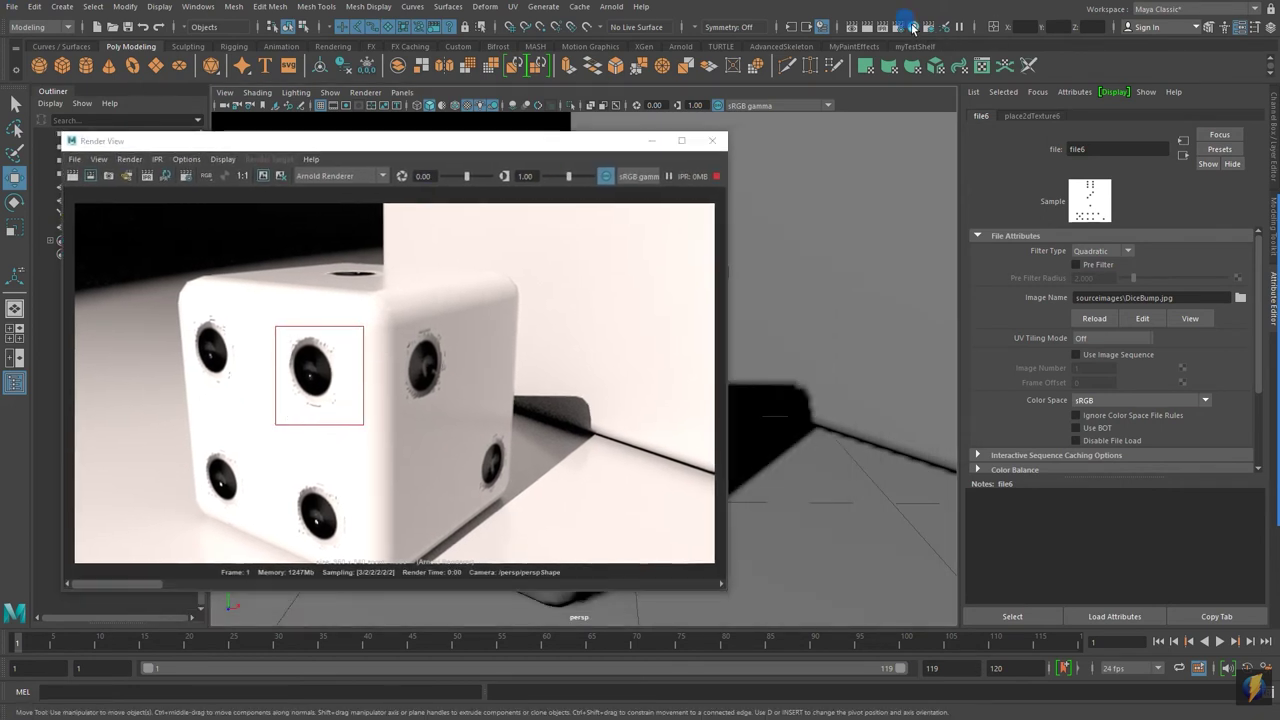
click(502, 530)
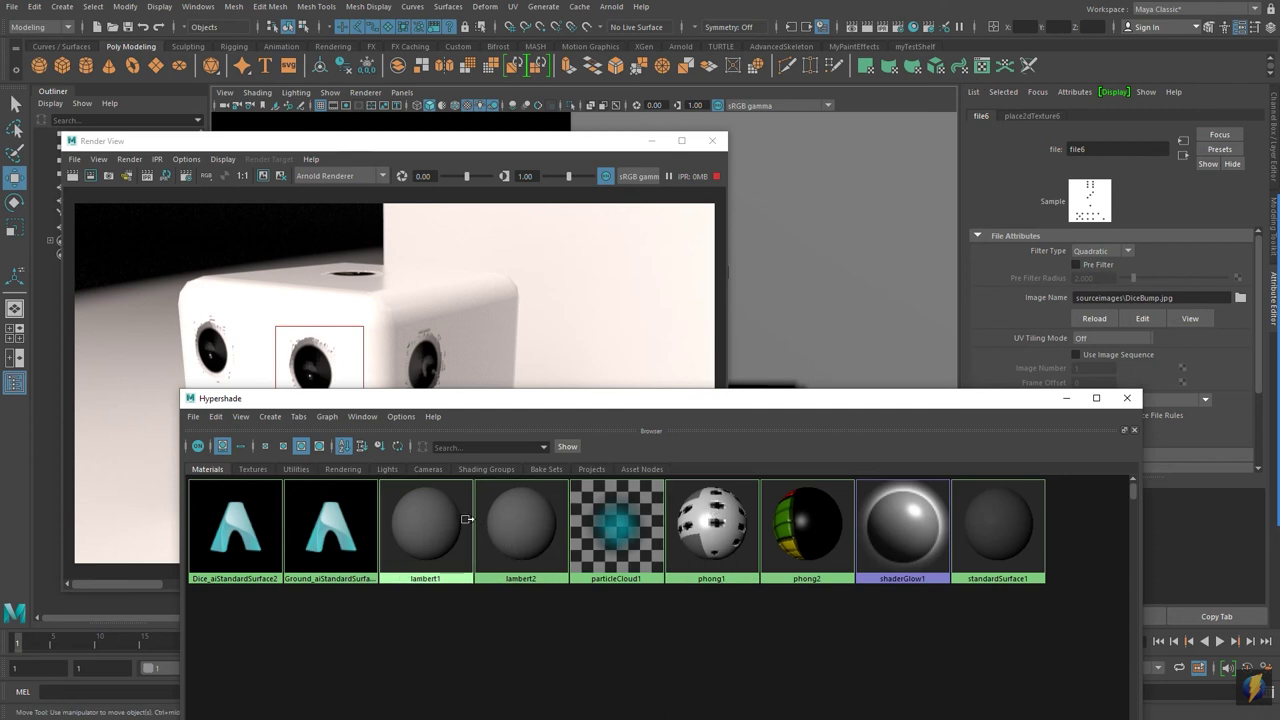
click(246, 529)
drag(737, 405, 731, 104)
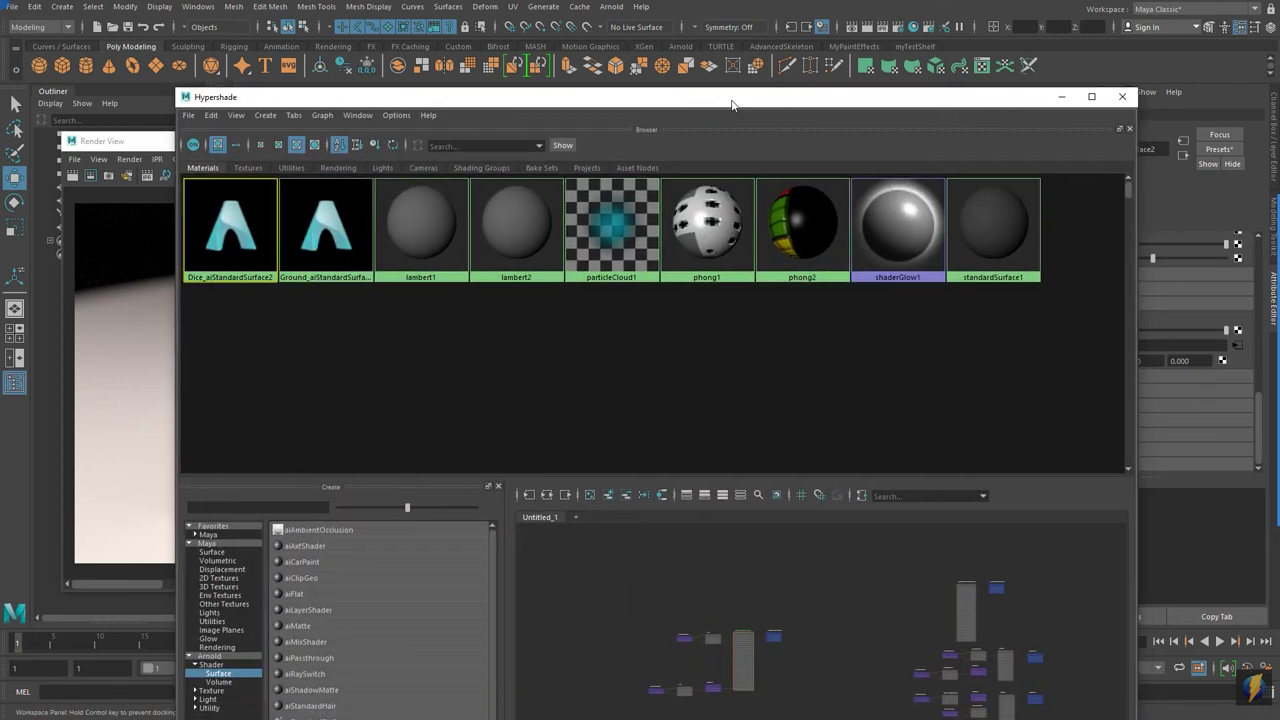
click(547, 494)
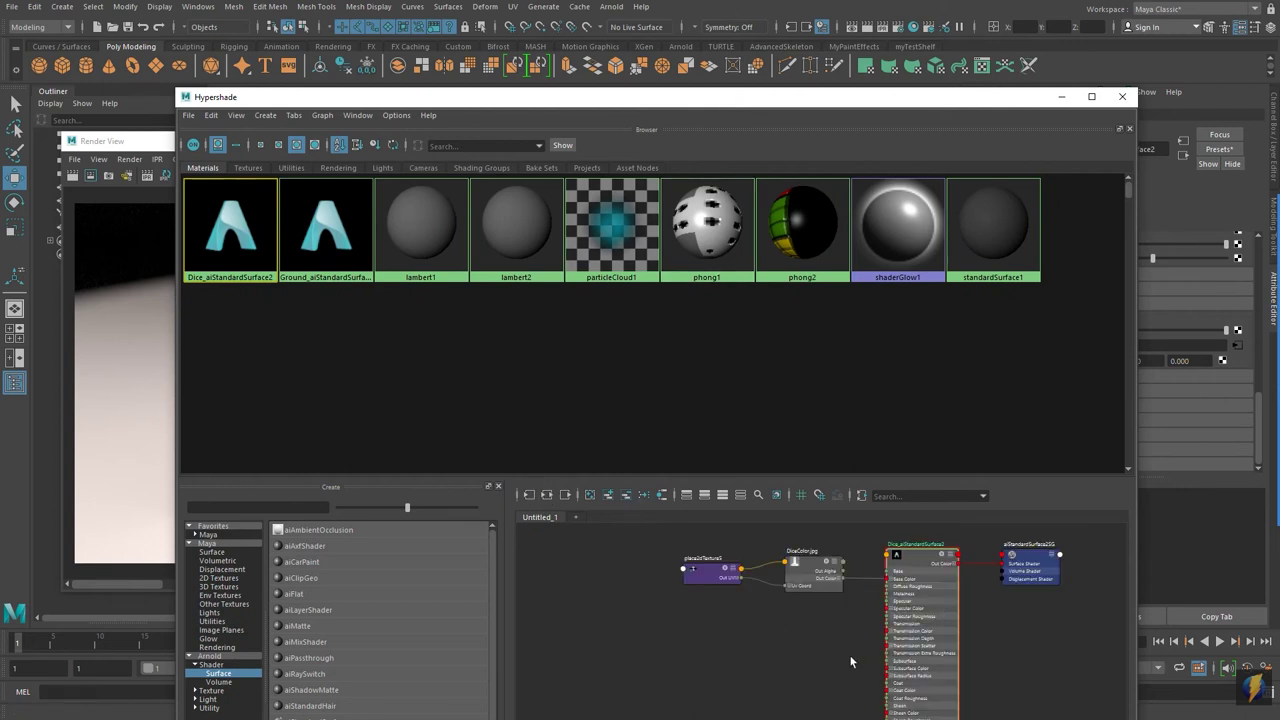
- Select the bump2d3 node between DiceBump.jpg and the dice material to show its attributes, then minimize the Hypershade
alt+middle_drag(814, 643, 768, 551)
scroll(768, 617, up, 3)
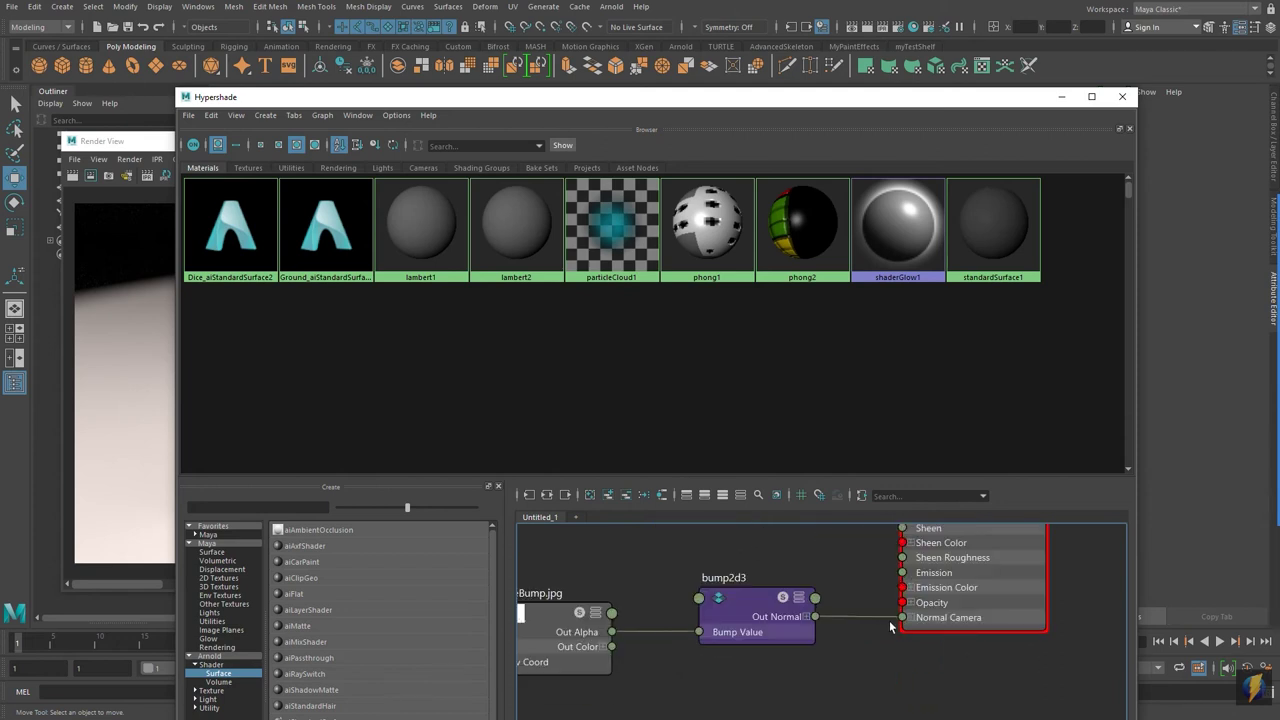
scroll(837, 574, down, 3)
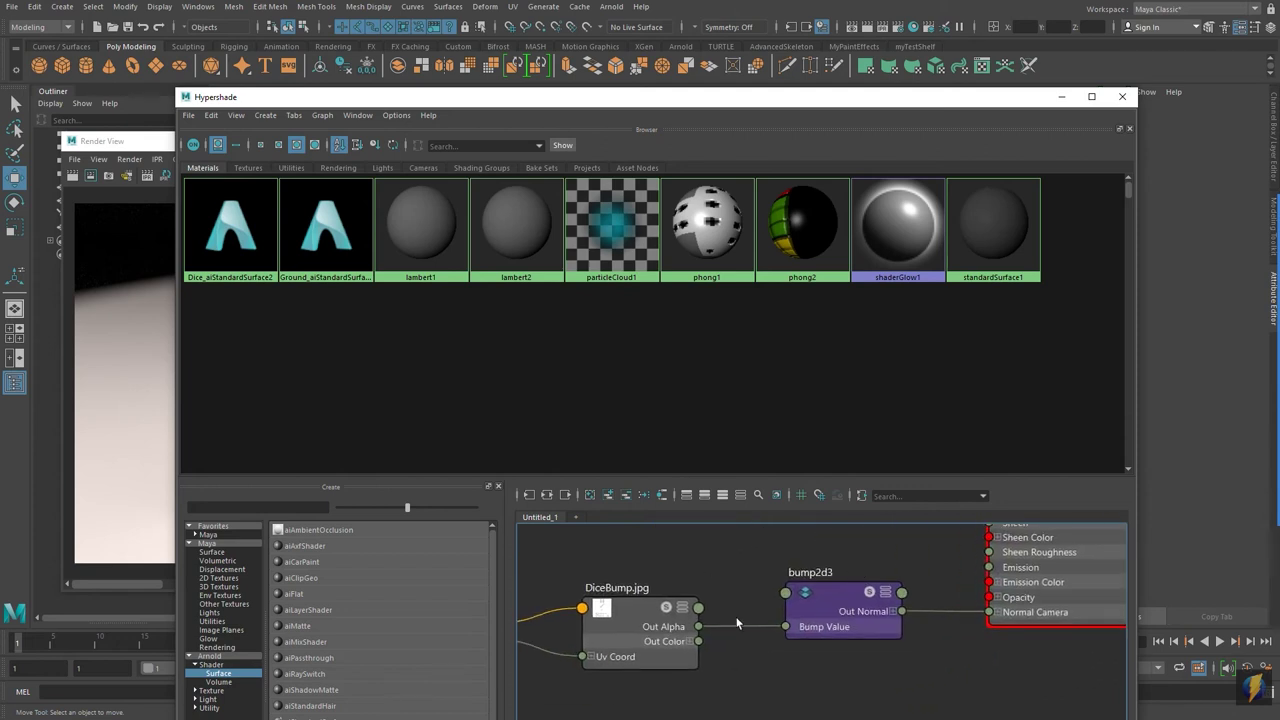
scroll(676, 638, down, 1)
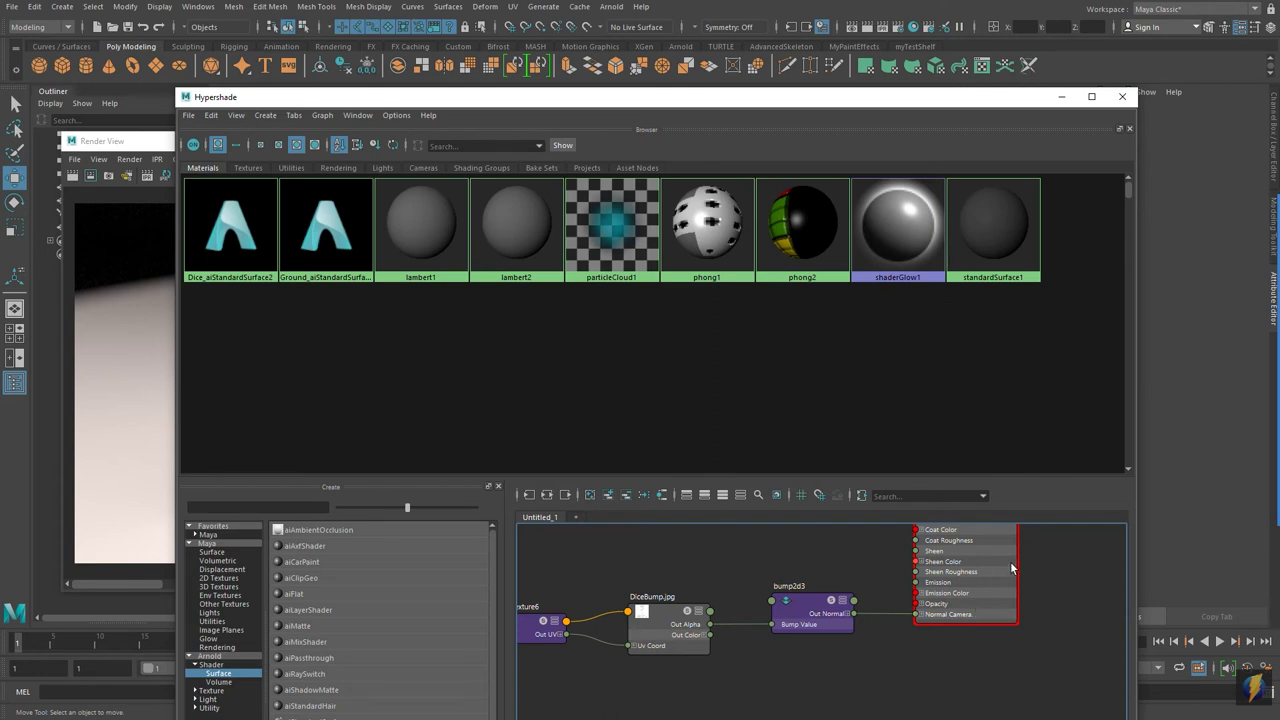
click(799, 610)
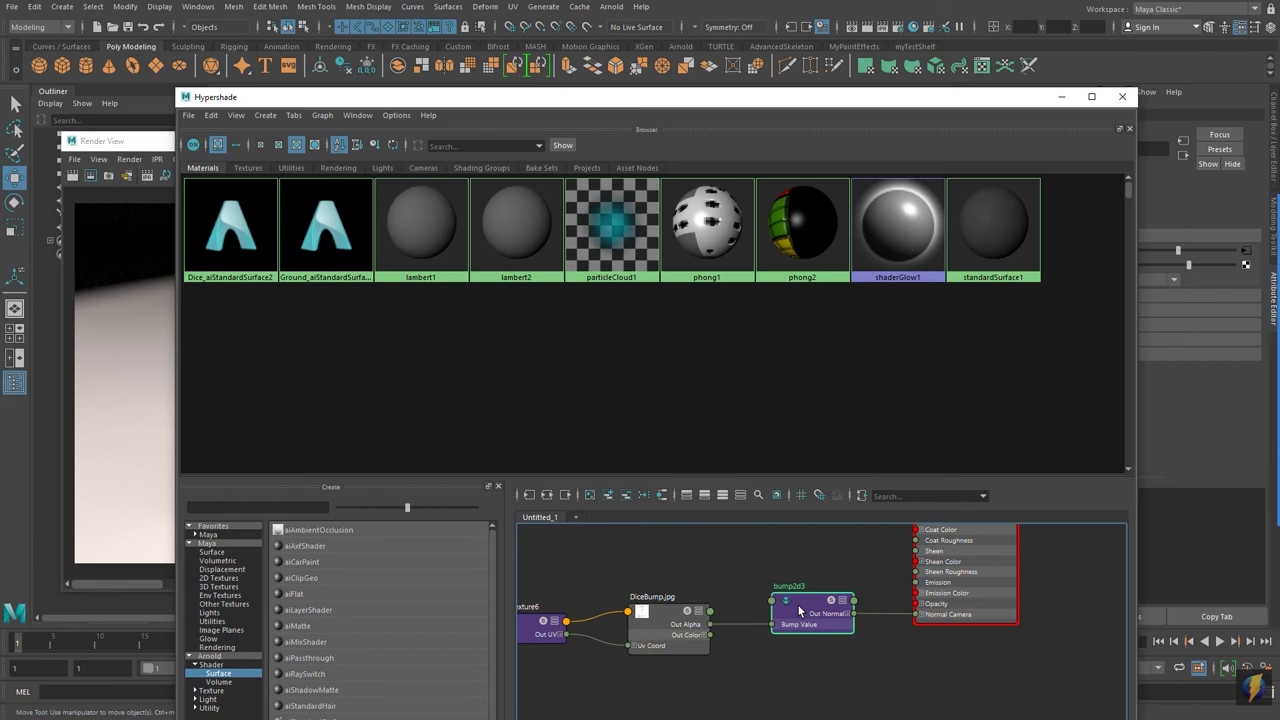
click(1061, 97)
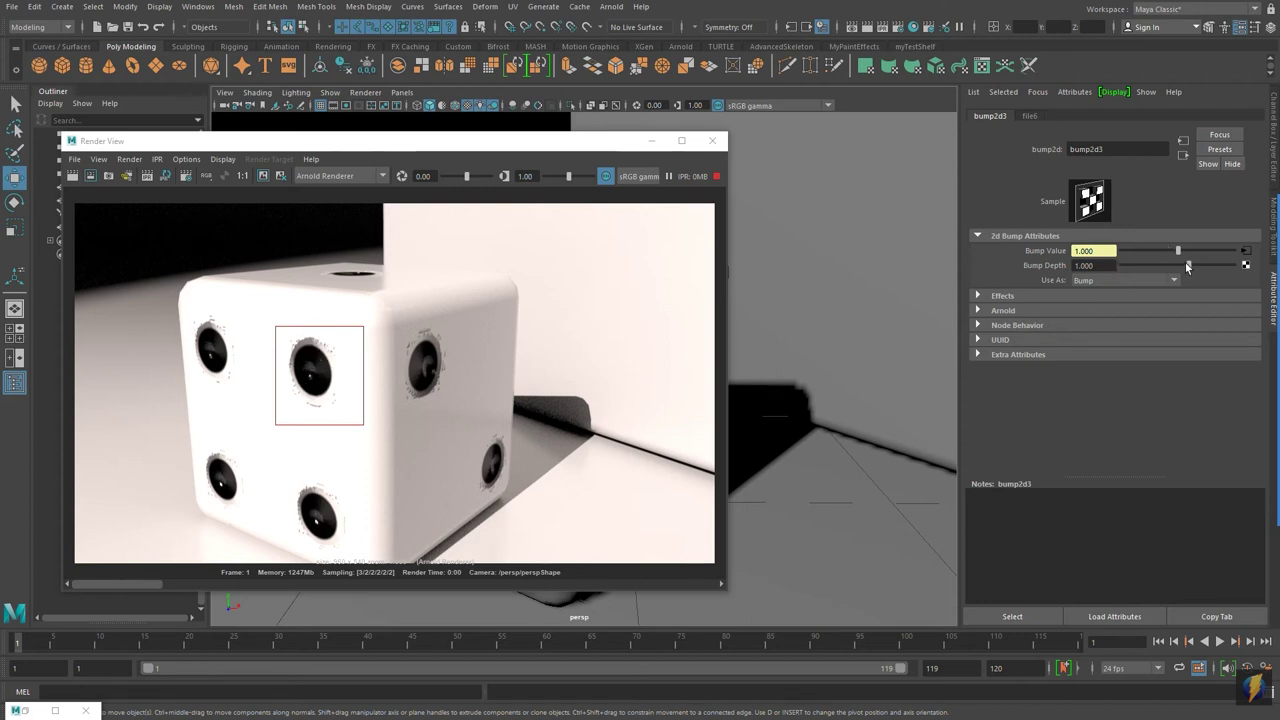
- Try bump depths of 0.5 and 0.3 on the bump2d3 node in the IPR render
click(1110, 265)
key(BackSpace)
text(.5)
key(Return)
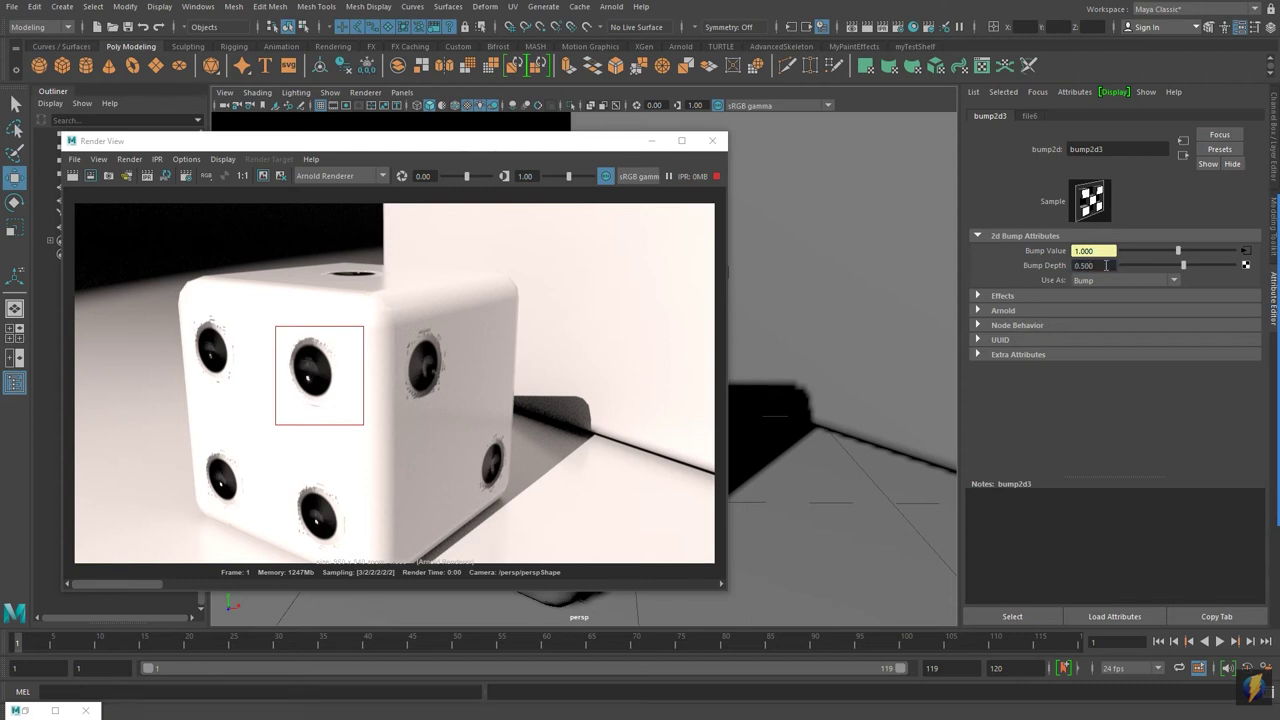
double_click(1100, 265)
text(.3)
key(Return)
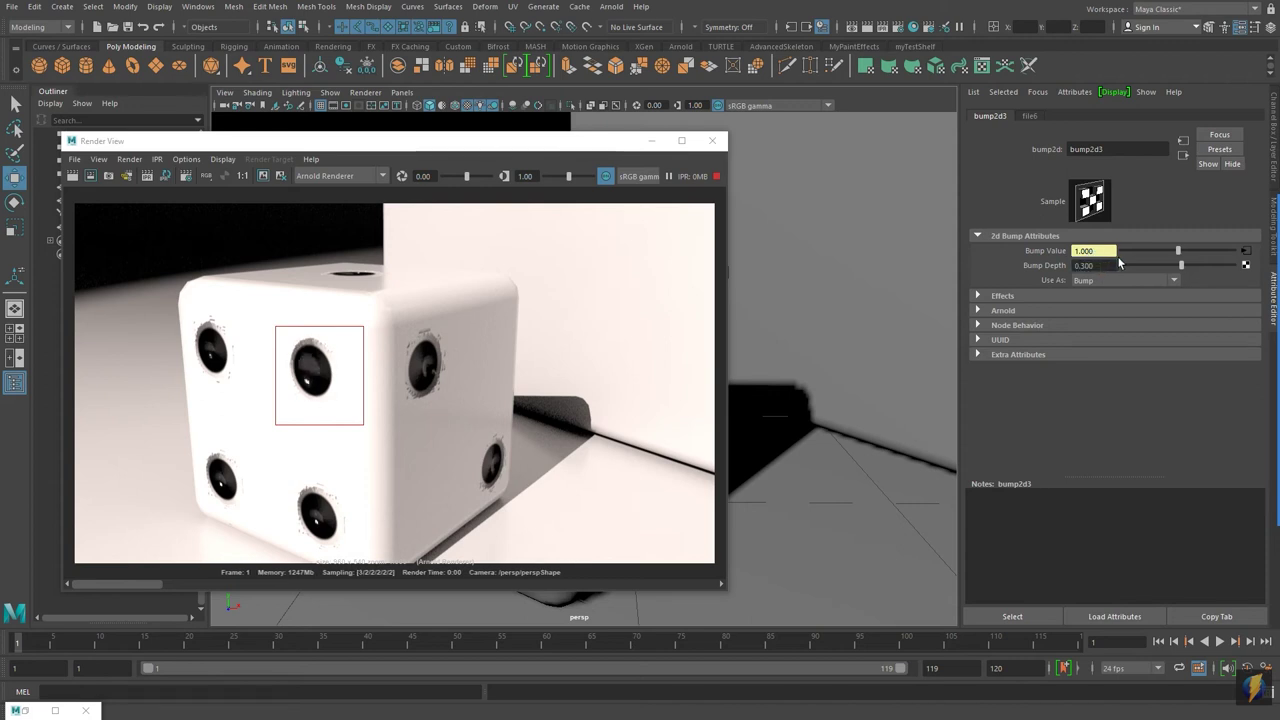
- Set the bump depth of bump2d3 to 0.2 and refresh an IPR region around almost the whole dice
double_click(1088, 265)
text(.2)
key(Return)
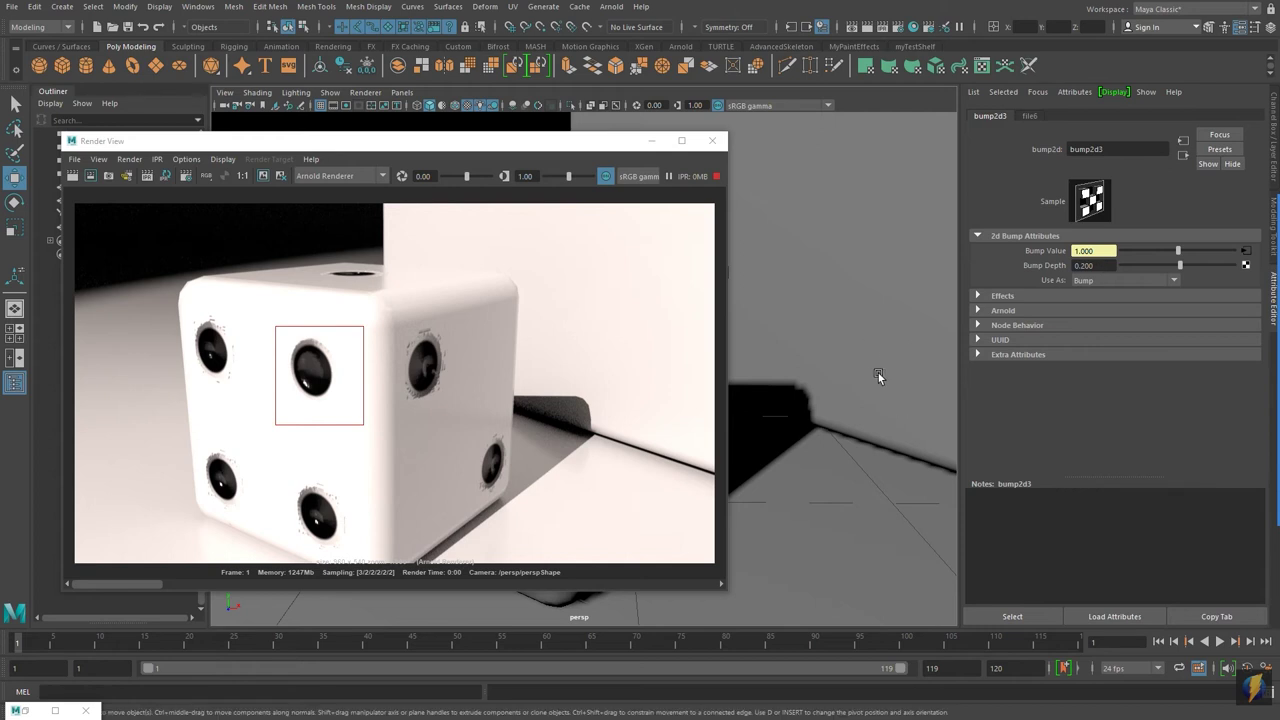
drag(170, 252, 541, 536)
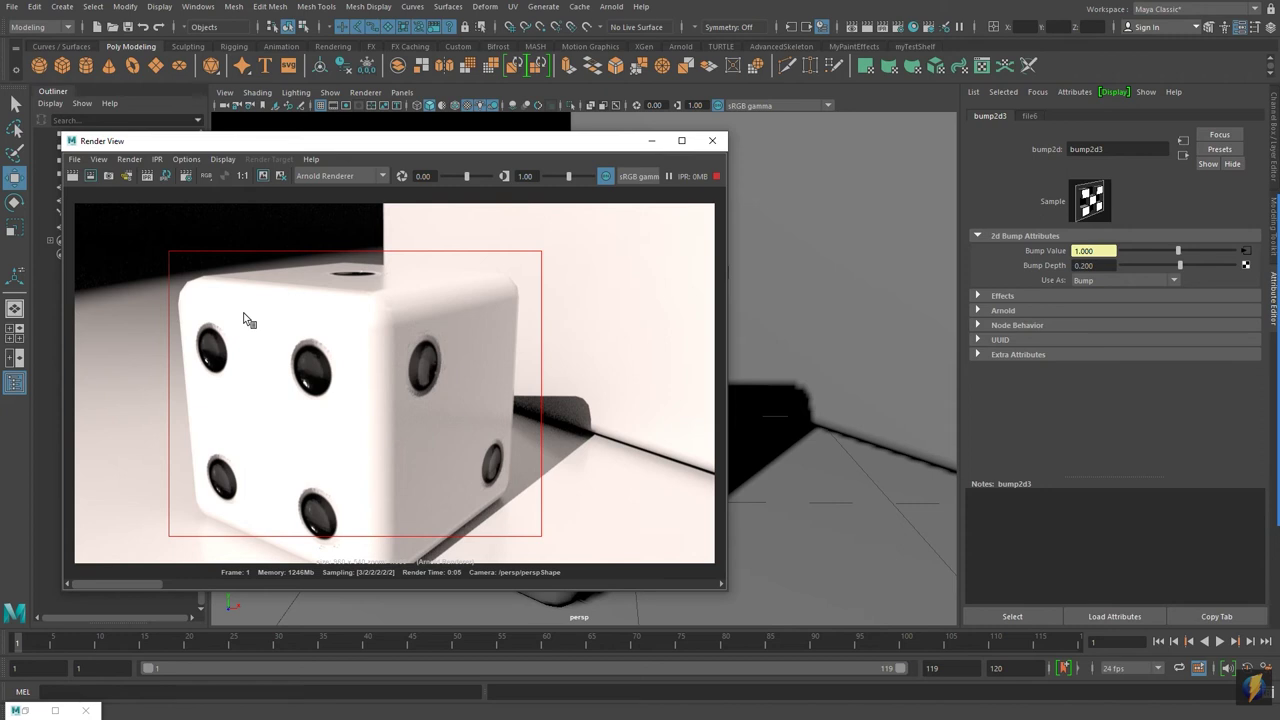
- Close the render window and restore the perspective camera to the cameraView1 bookmark
click(712, 144)
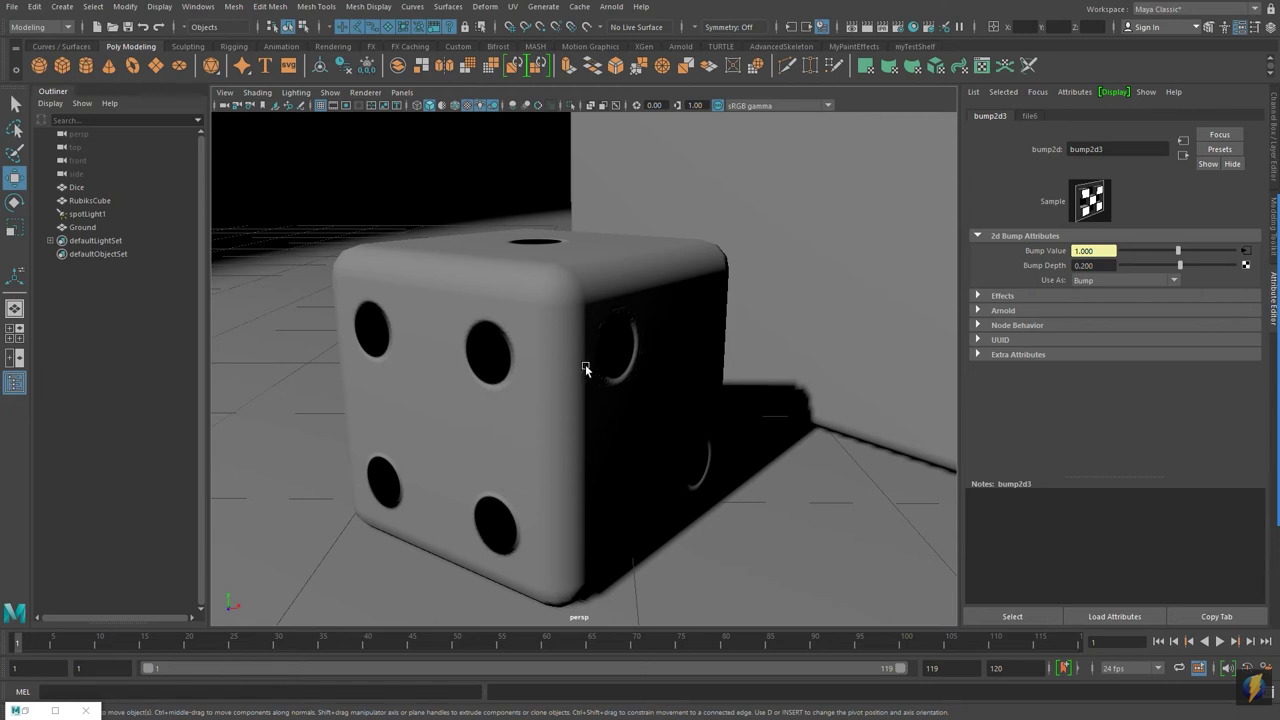
click(225, 93)
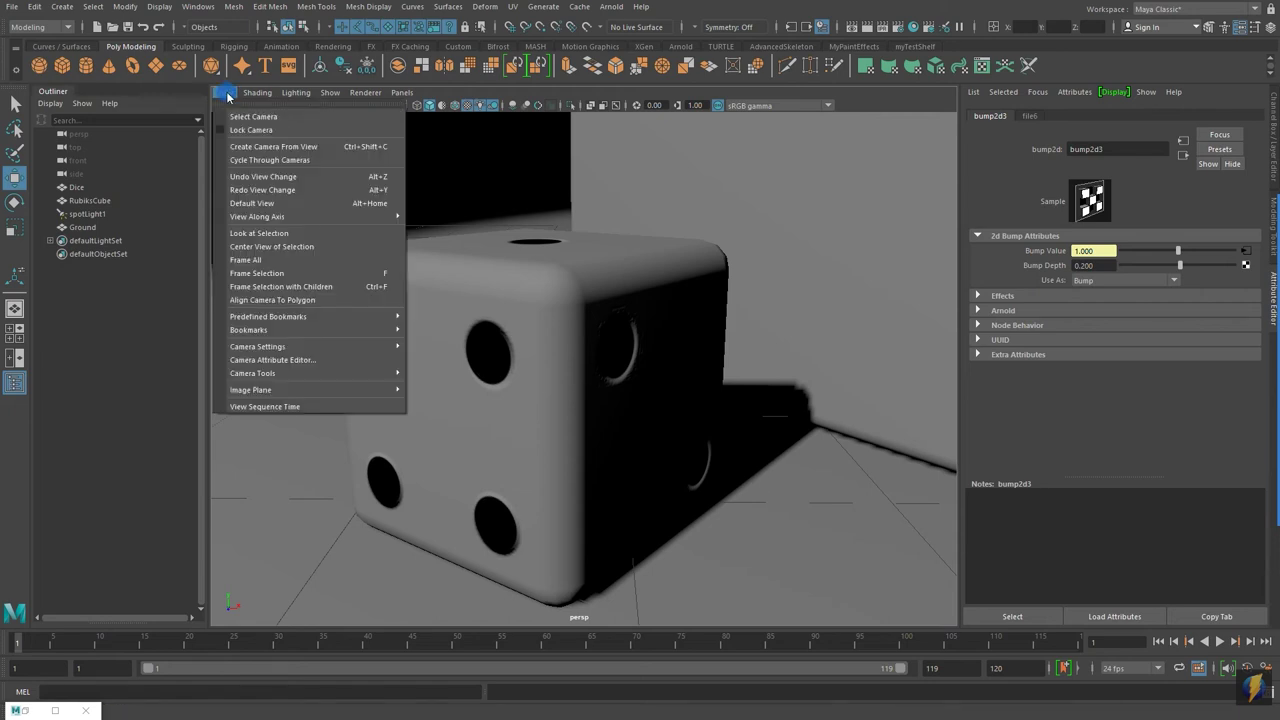
mouse_move(256, 335)
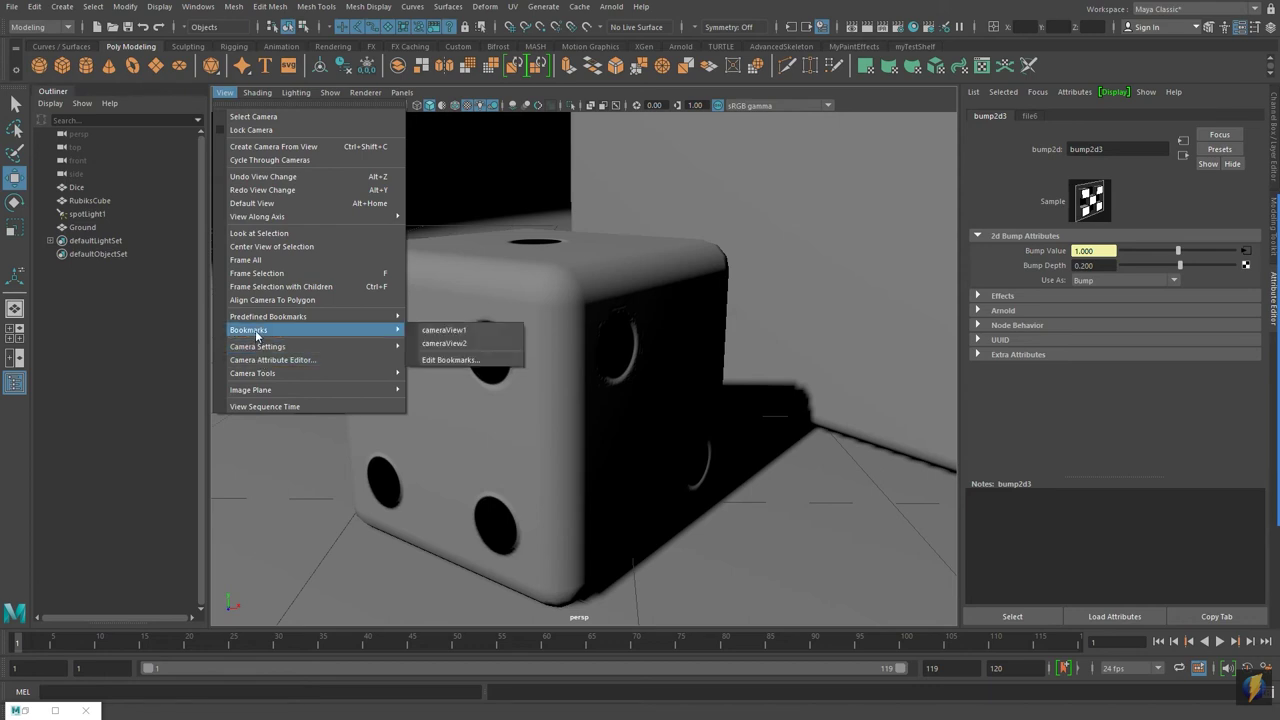
click(482, 333)
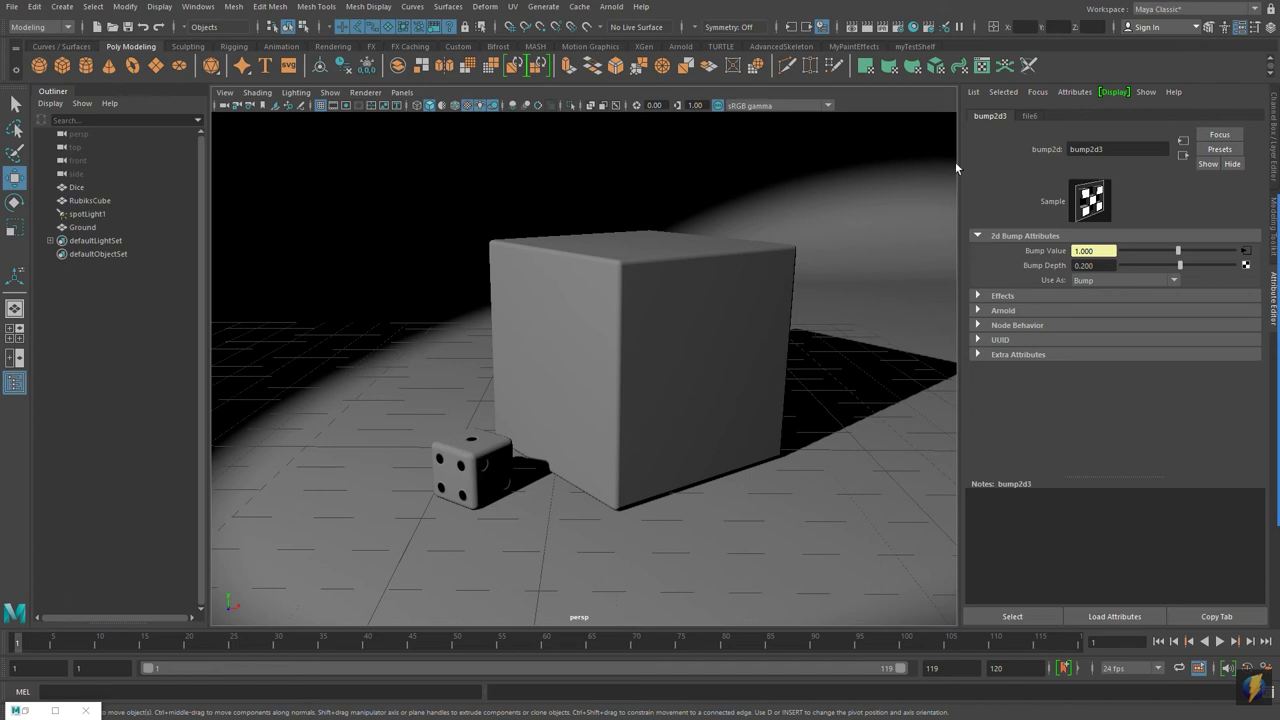
- Create an aiStandardSurface material in the Hypershade and rename it Rubiks_aiStandardSurface3
click(913, 26)
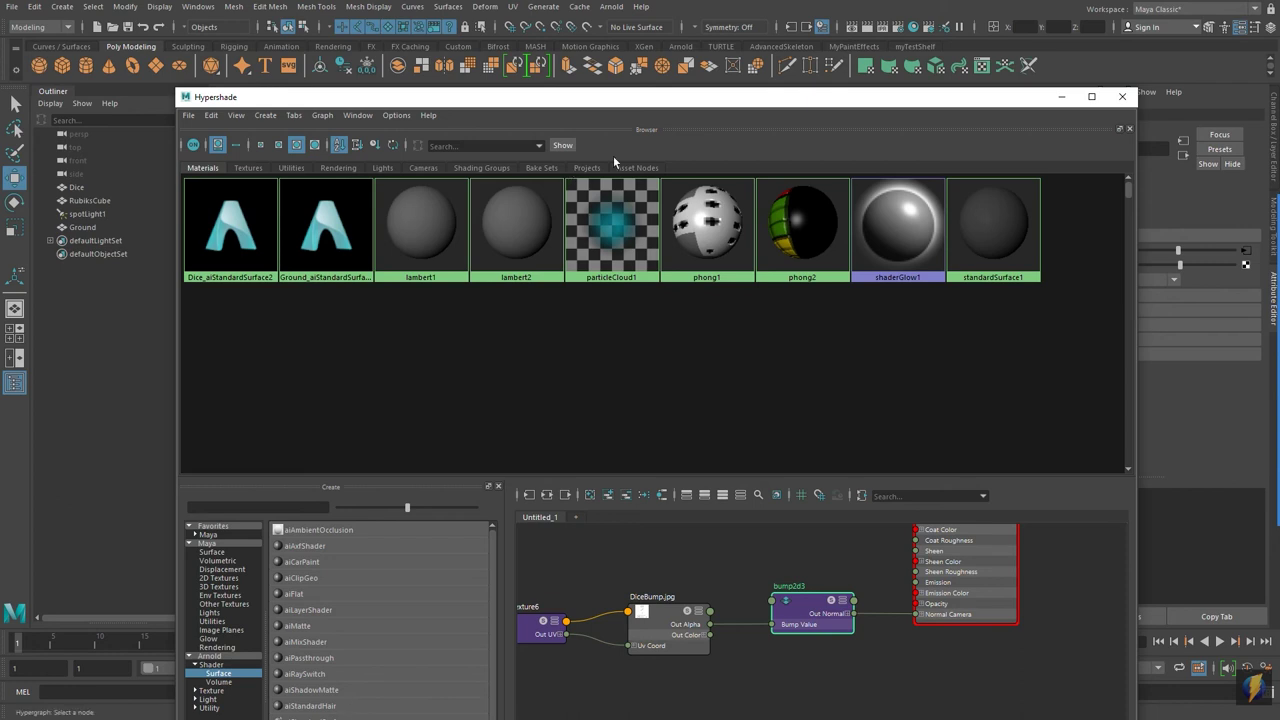
drag(671, 106, 660, 82)
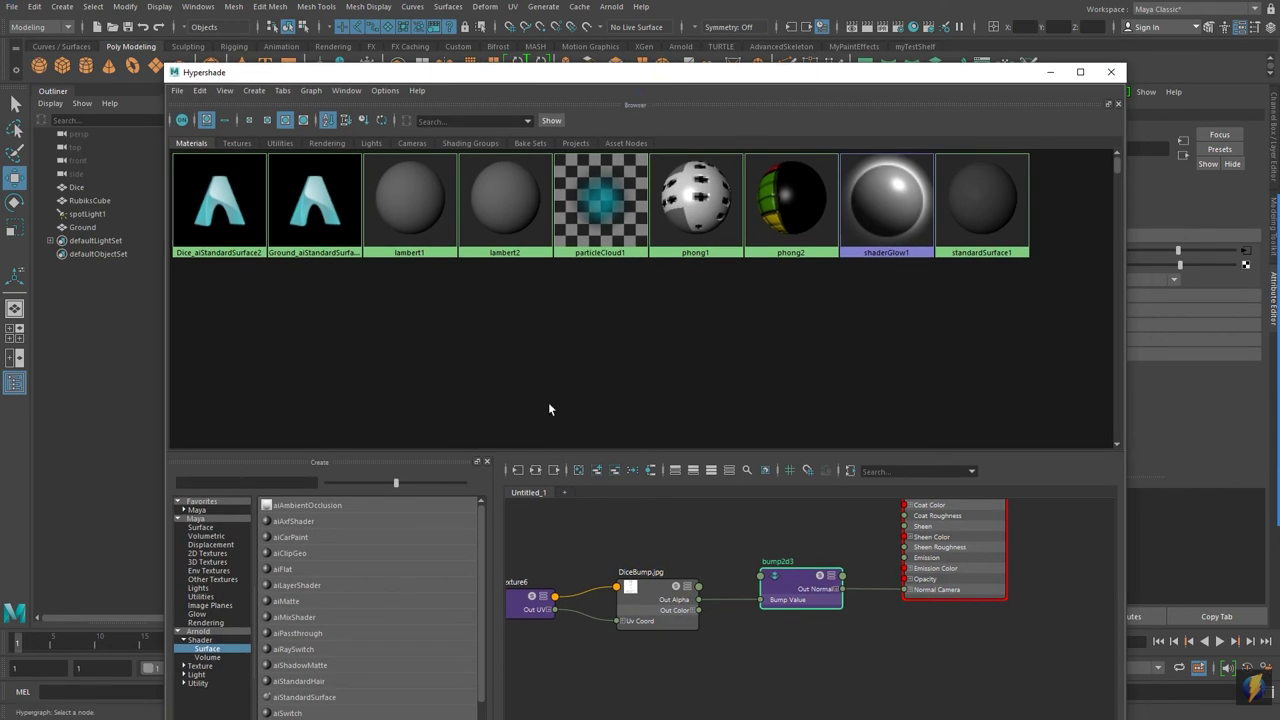
click(318, 697)
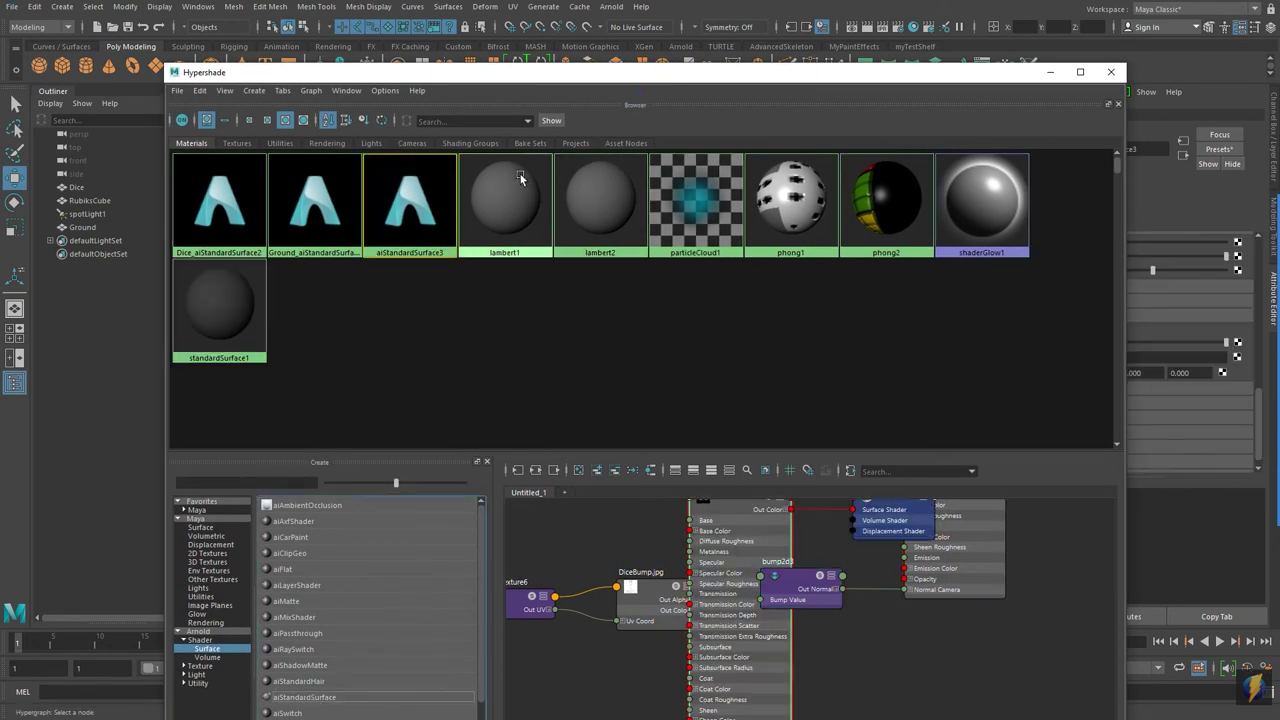
drag(538, 80, 418, 315)
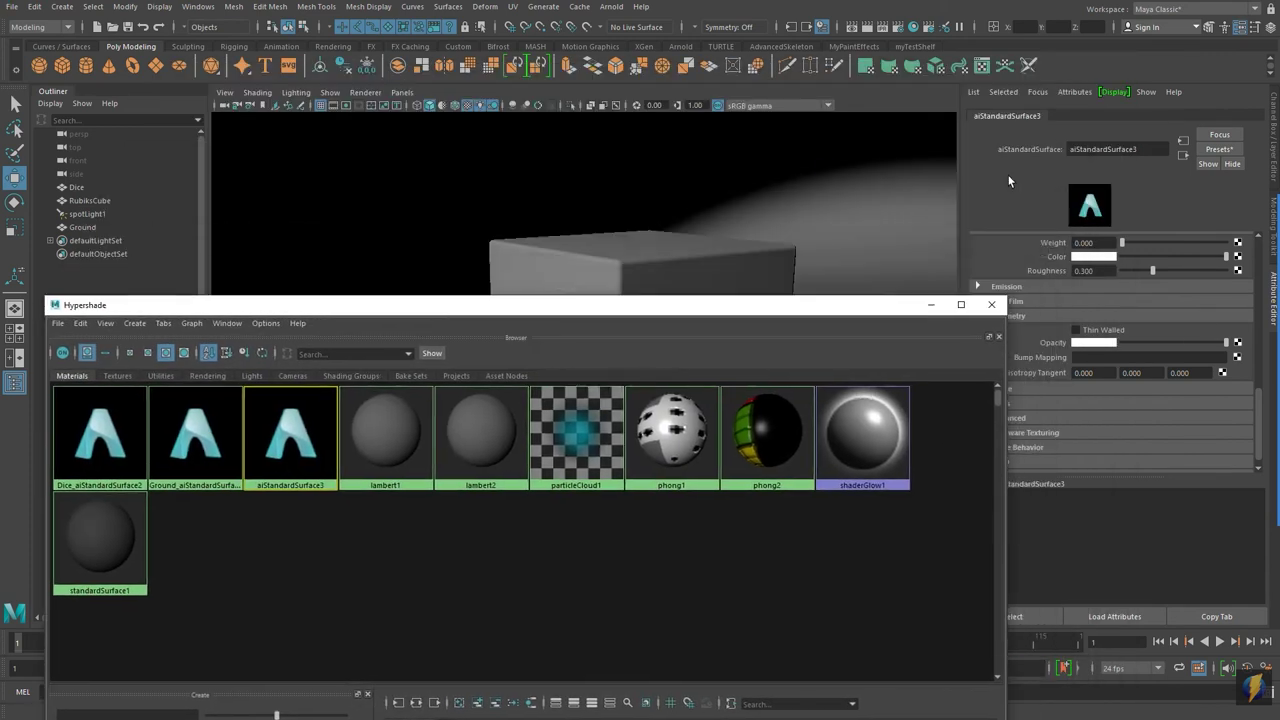
click(1068, 149)
text(Rubiks_)
key(Return)
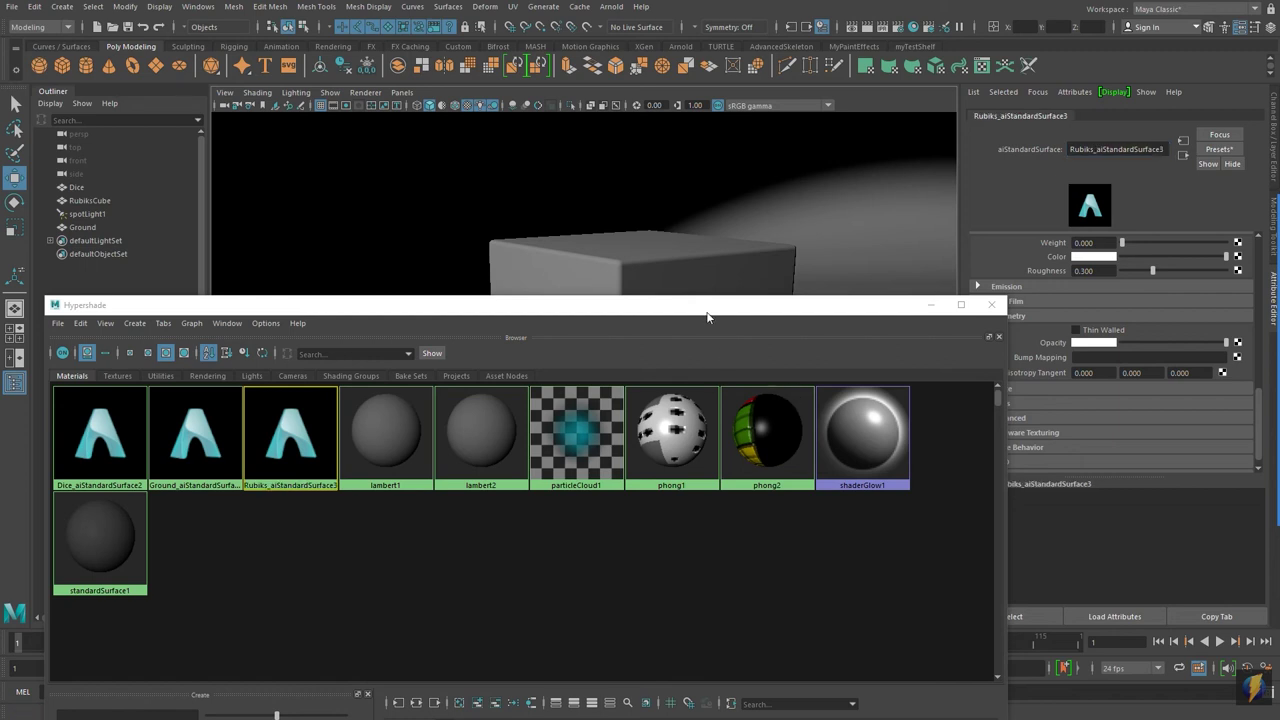
- Assign Rubiks_aiStandardSurface3 to the Rubik's cube, show the material's attributes and close the Hypershade
drag(694, 306, 723, 408)
middle_drag(340, 535, 511, 345)
middle_drag(649, 313, 650, 314)
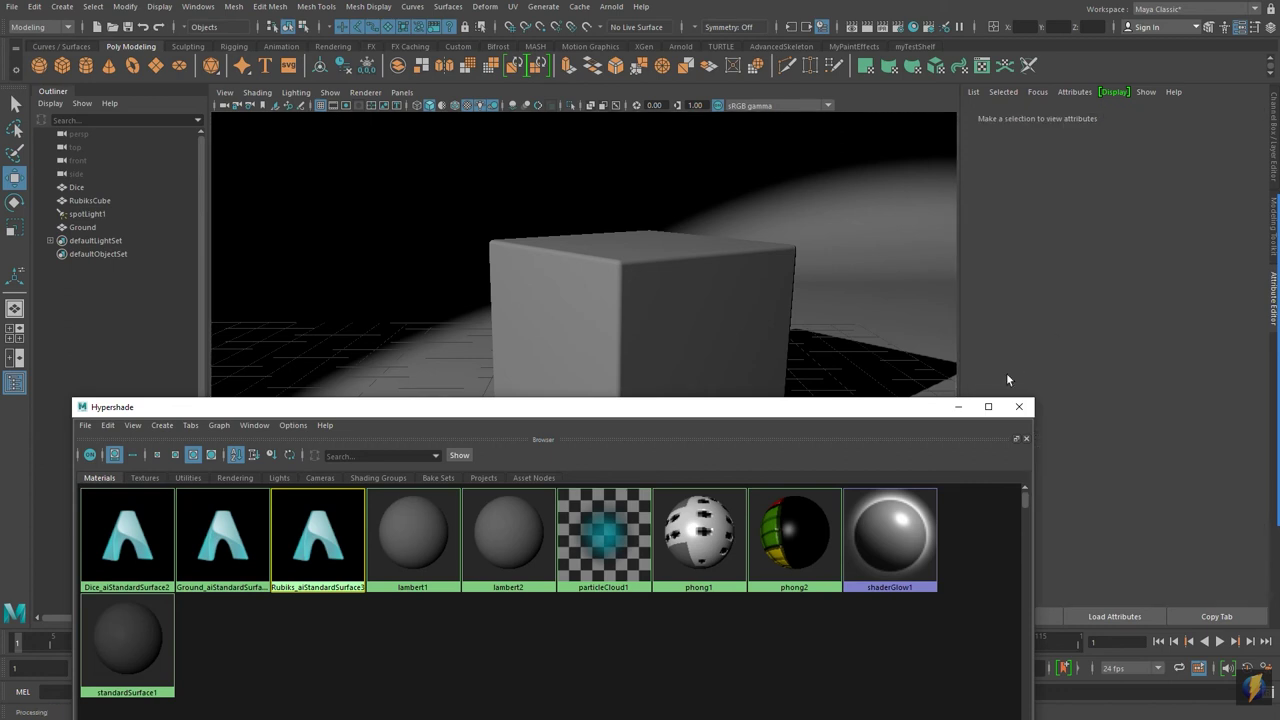
click(345, 525)
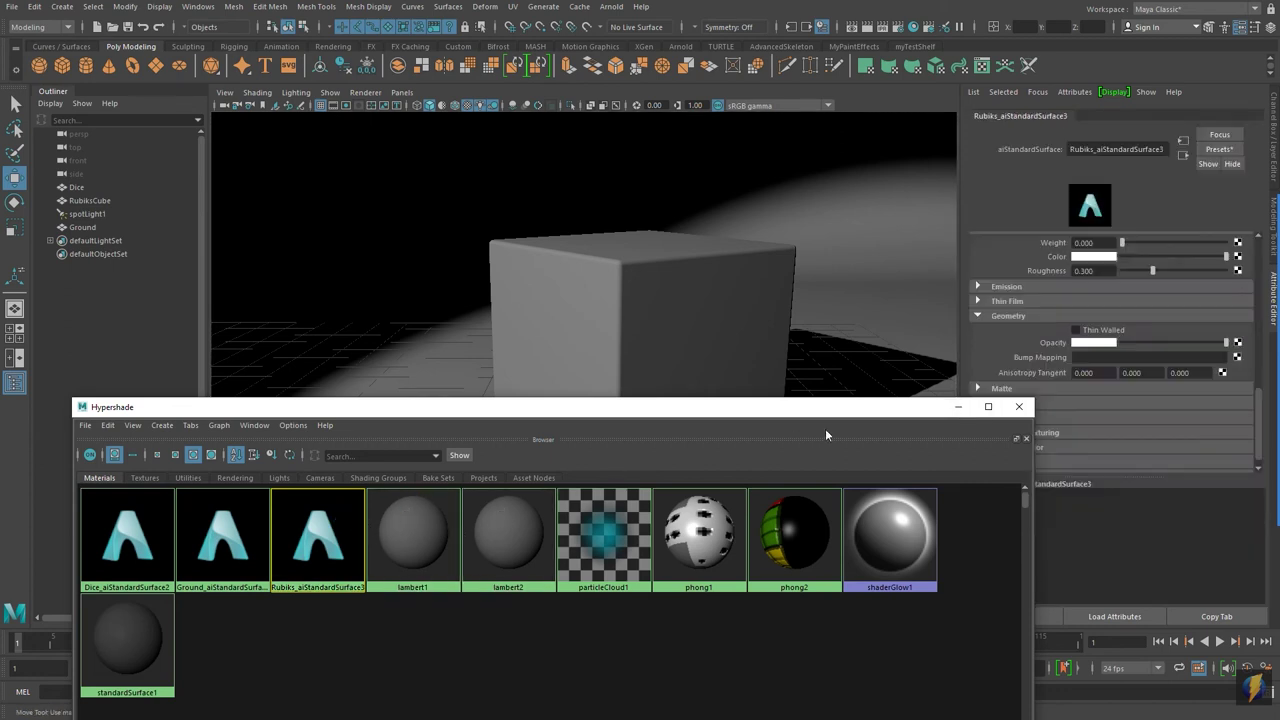
click(1018, 406)
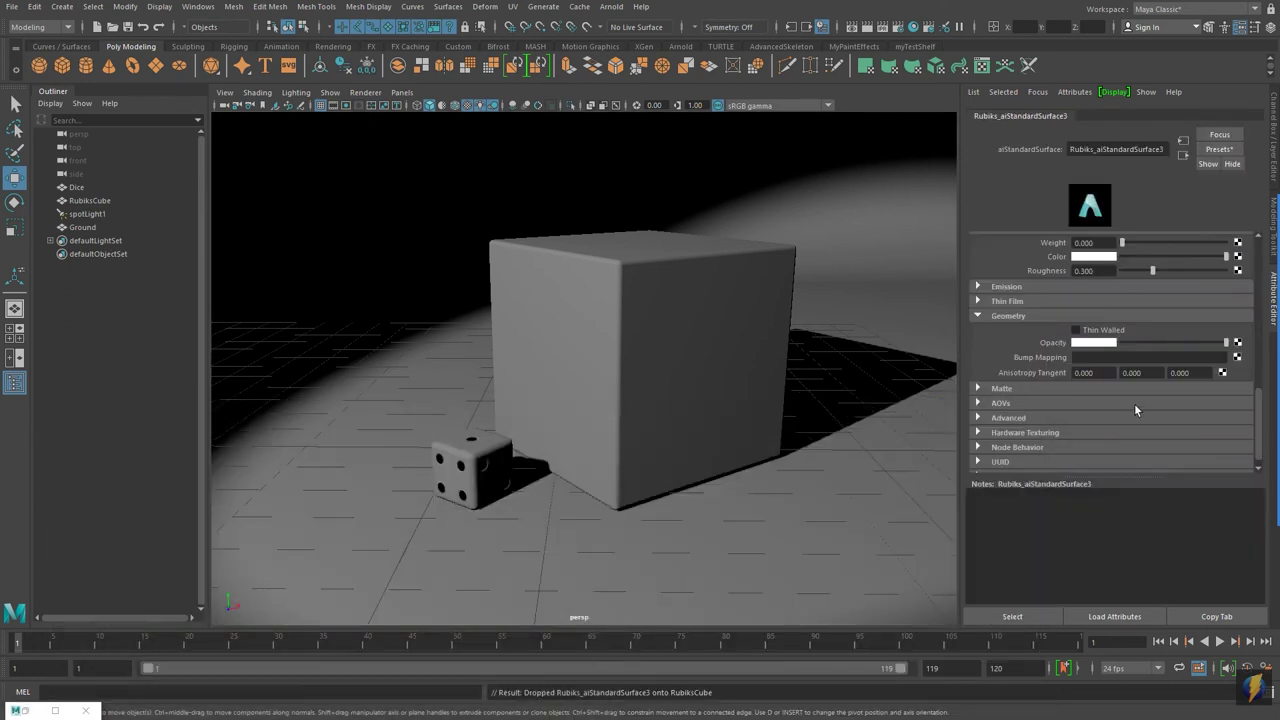
click(1083, 257)
click(1075, 246)
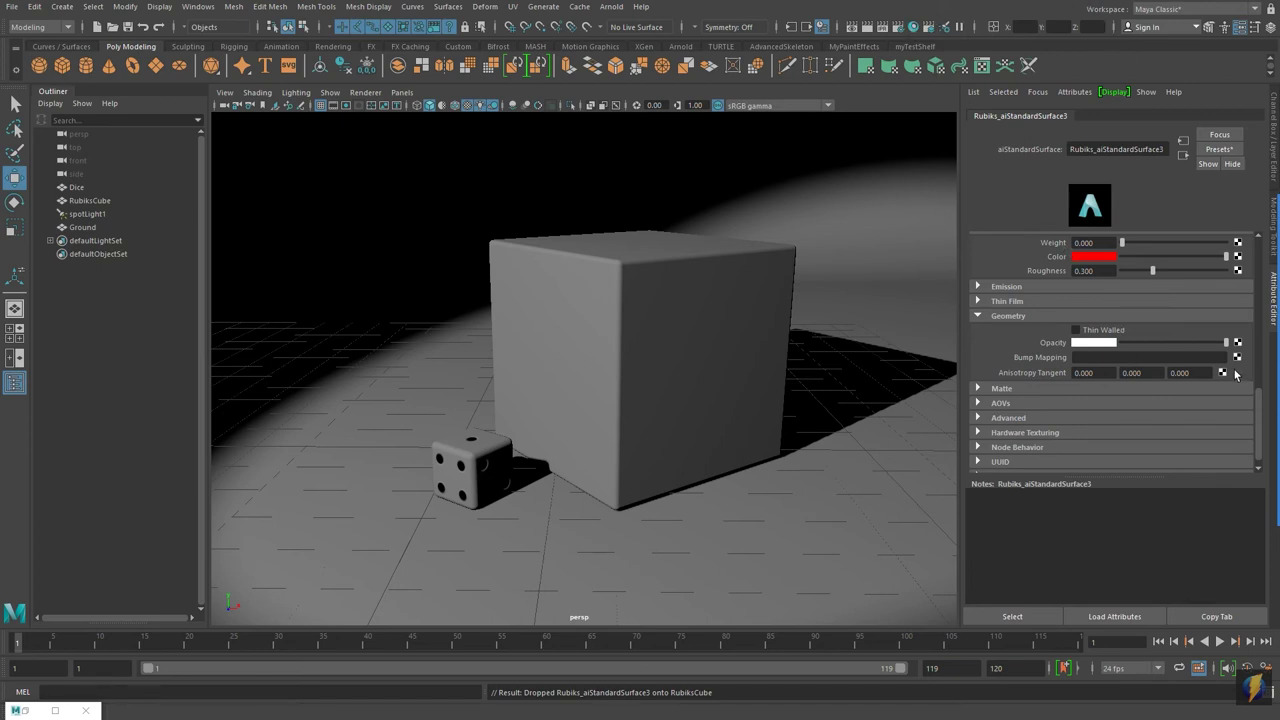
key(ctrl+z)
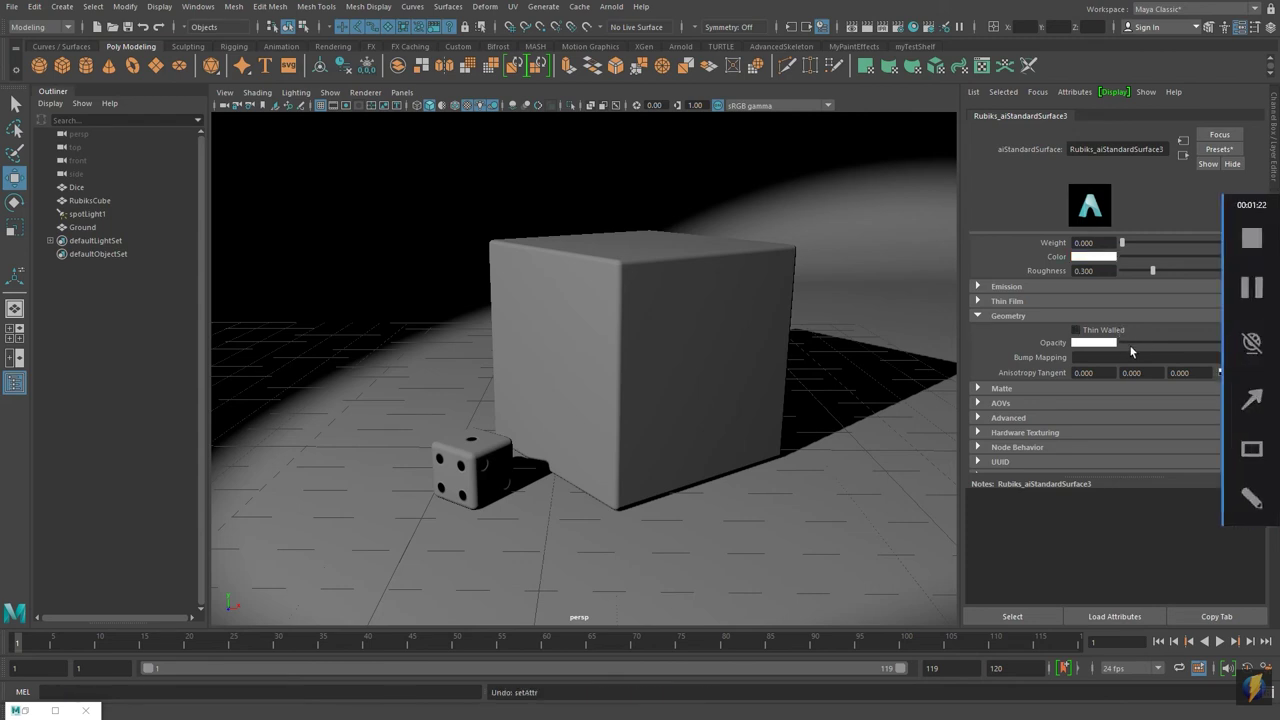
- Set the base color of Rubiks_aiStandardSurface3 to red
scroll(1117, 364, up, 5)
scroll(1117, 364, up, 6)
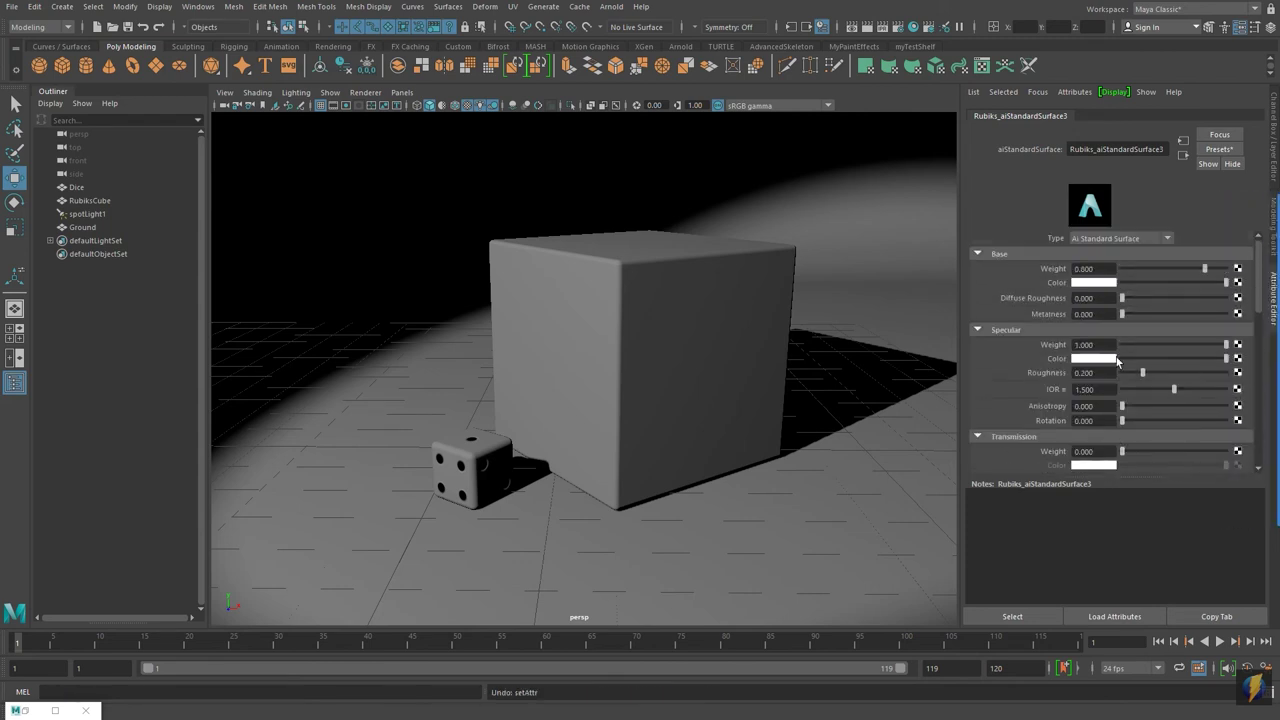
click(1093, 285)
click(1086, 272)
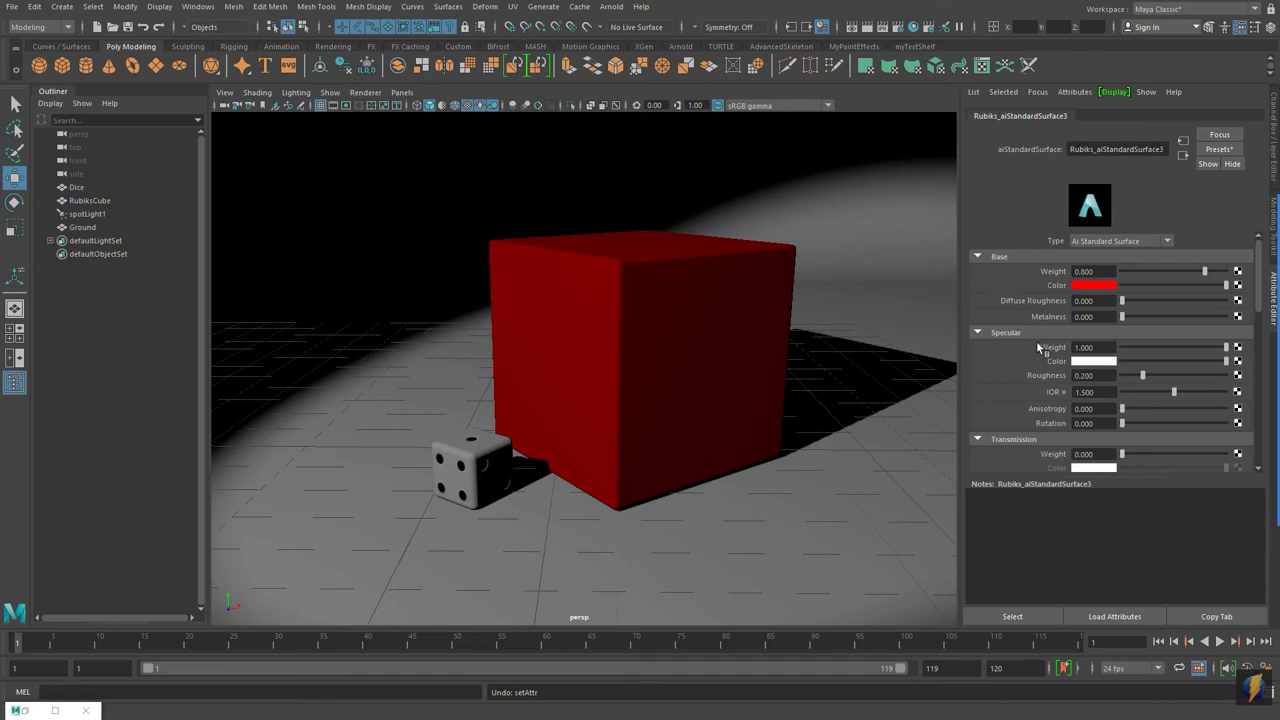
- Connect a file texture to the Rubik's material's bump mapping and load RubiksCubeBump.jpg from the sourceimages folder
scroll(993, 398, down, 6)
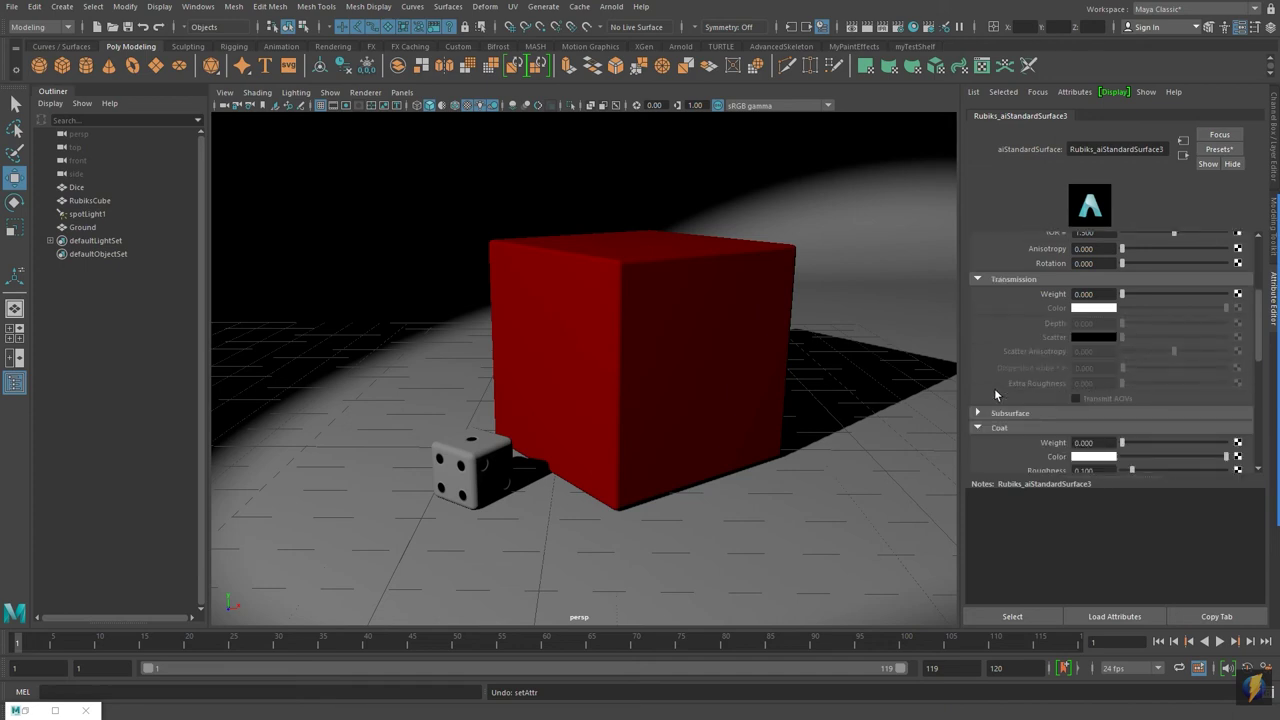
scroll(996, 394, down, 2)
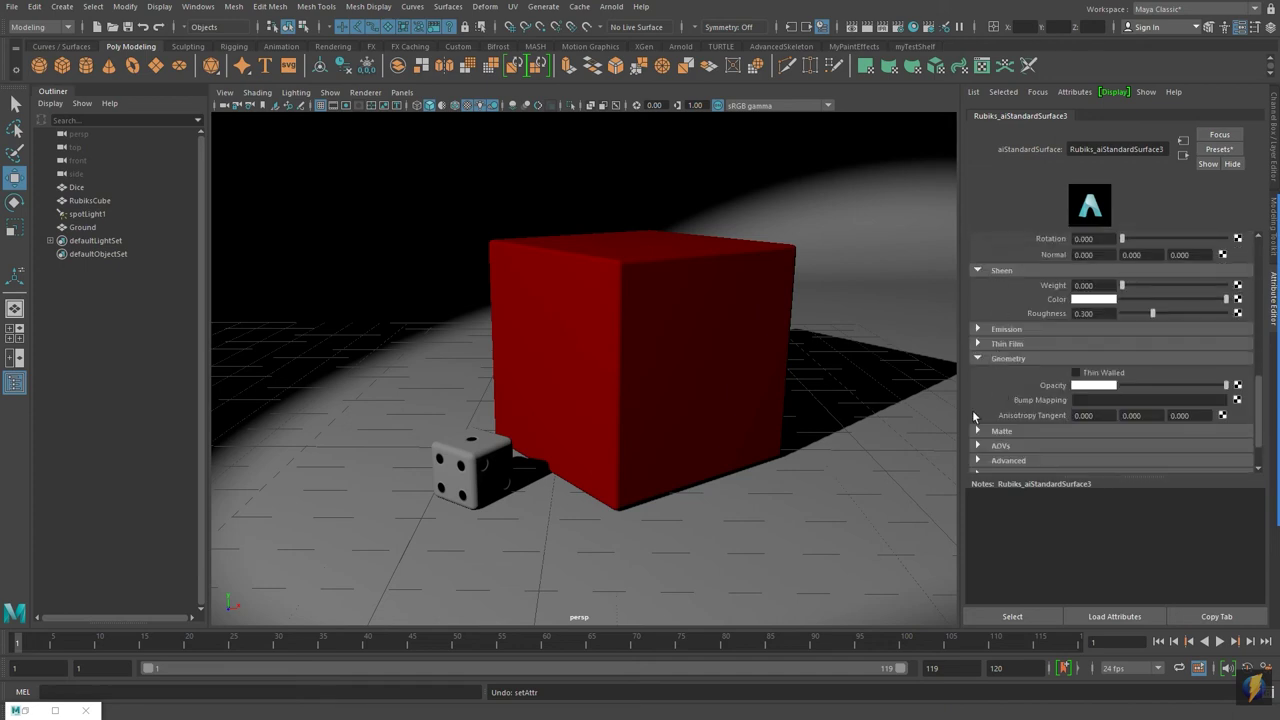
click(1237, 399)
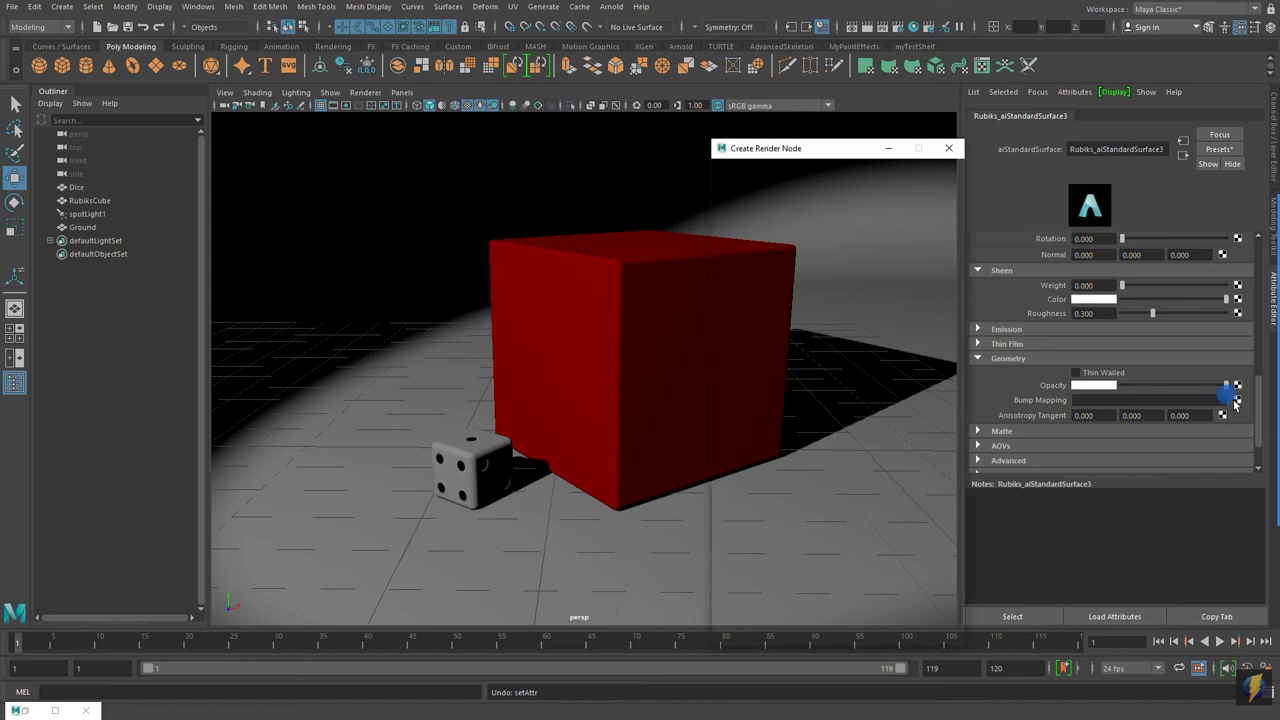
click(825, 257)
click(1240, 252)
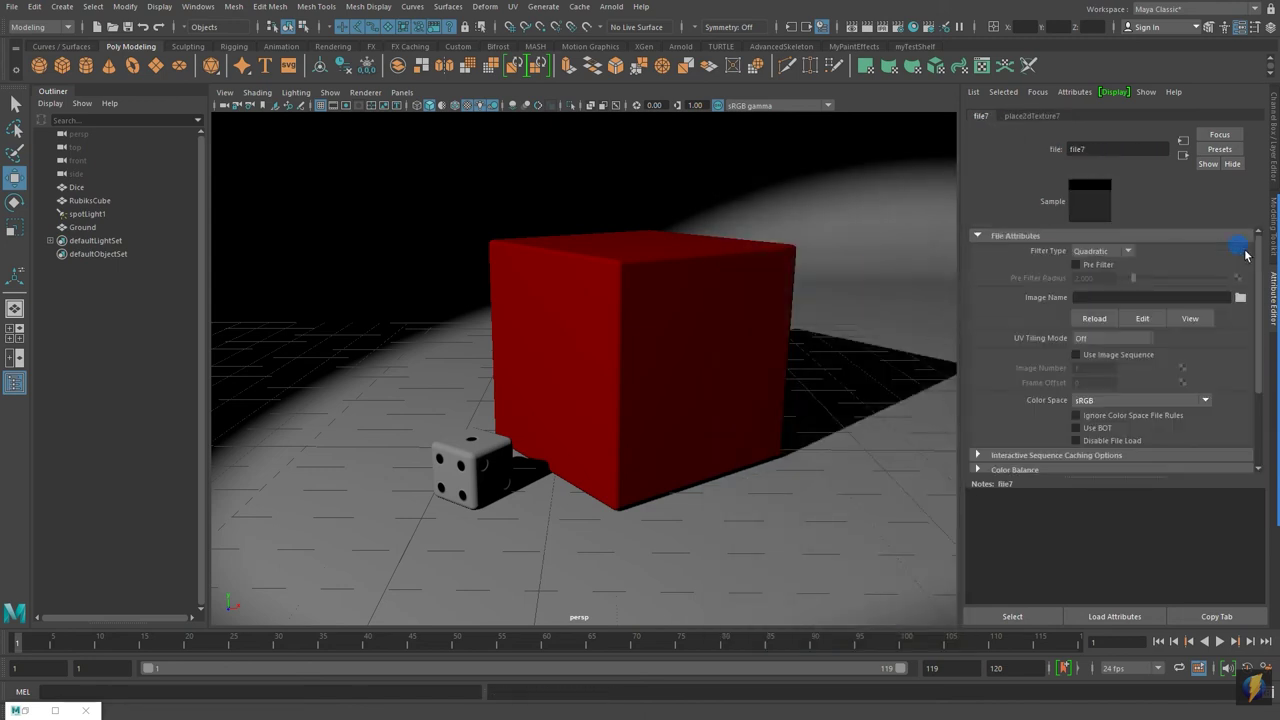
click(1240, 297)
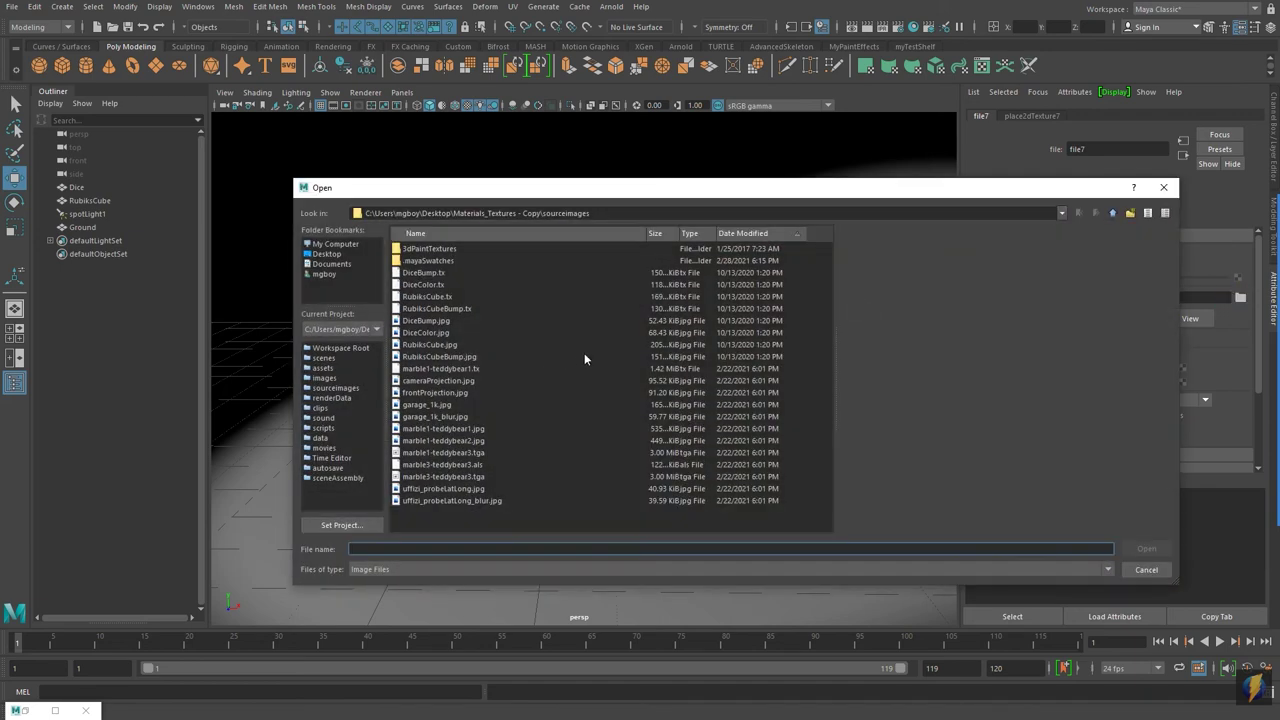
click(465, 357)
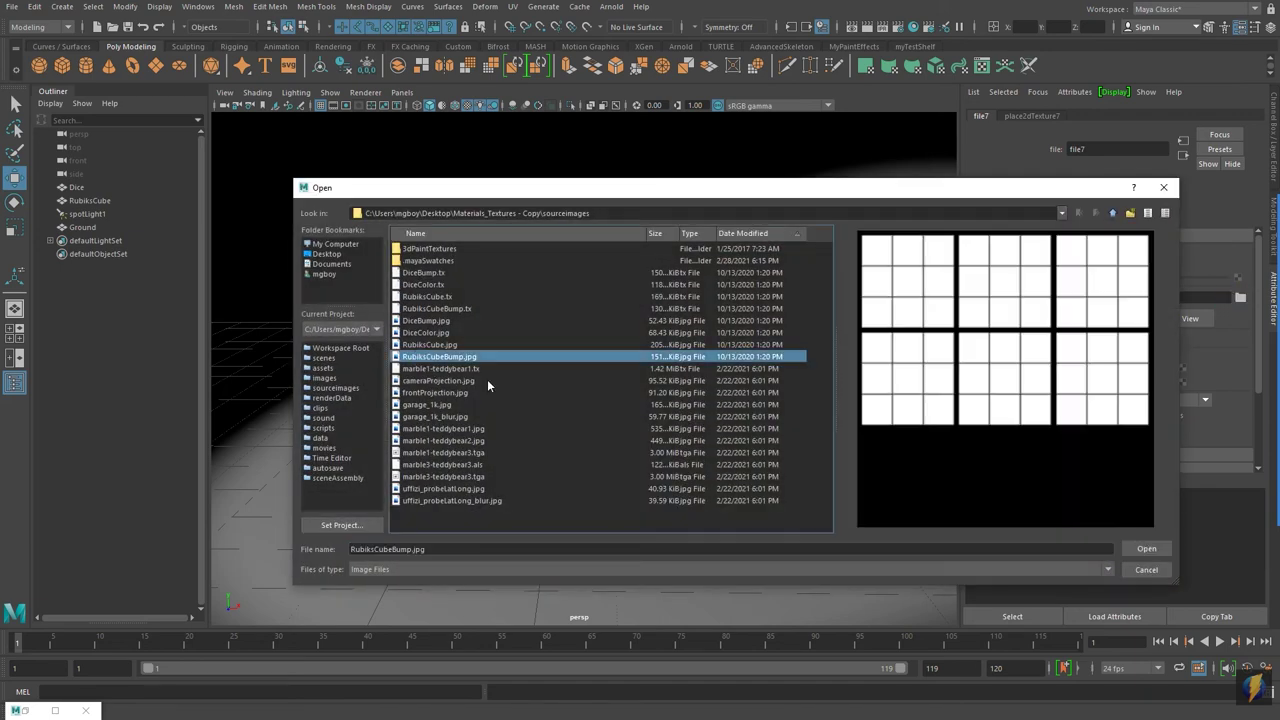
click(446, 345)
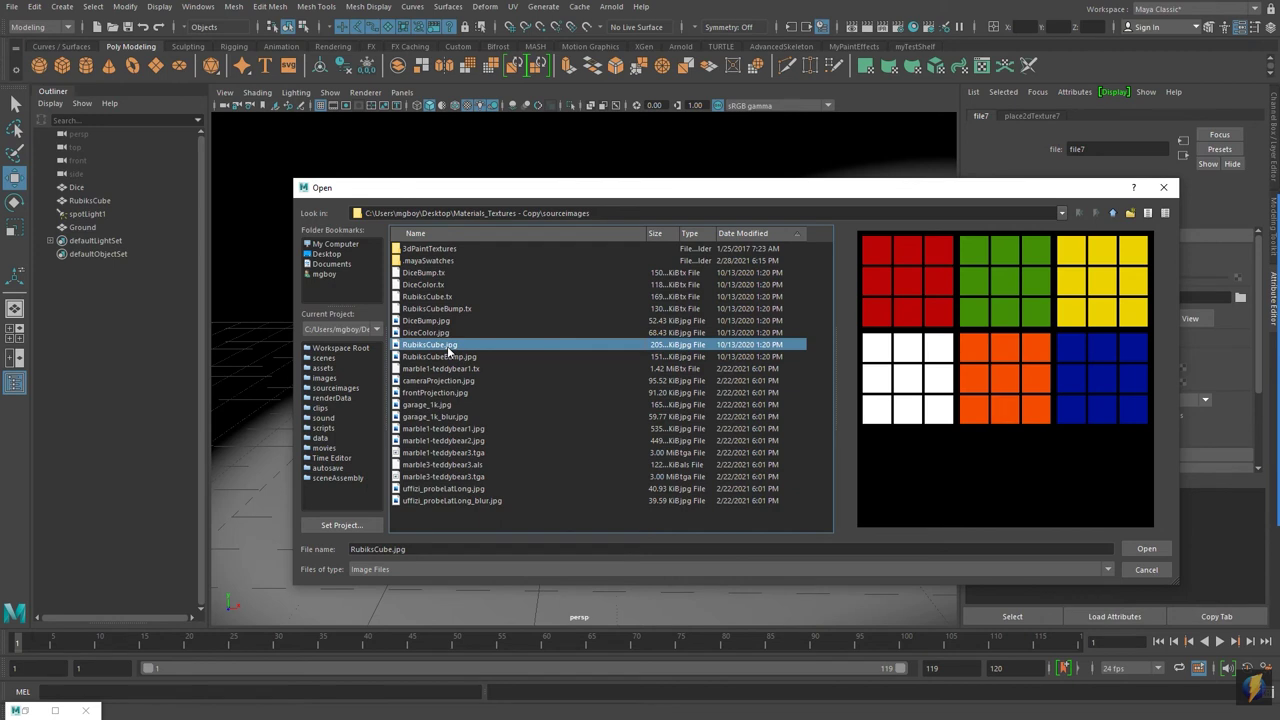
click(443, 358)
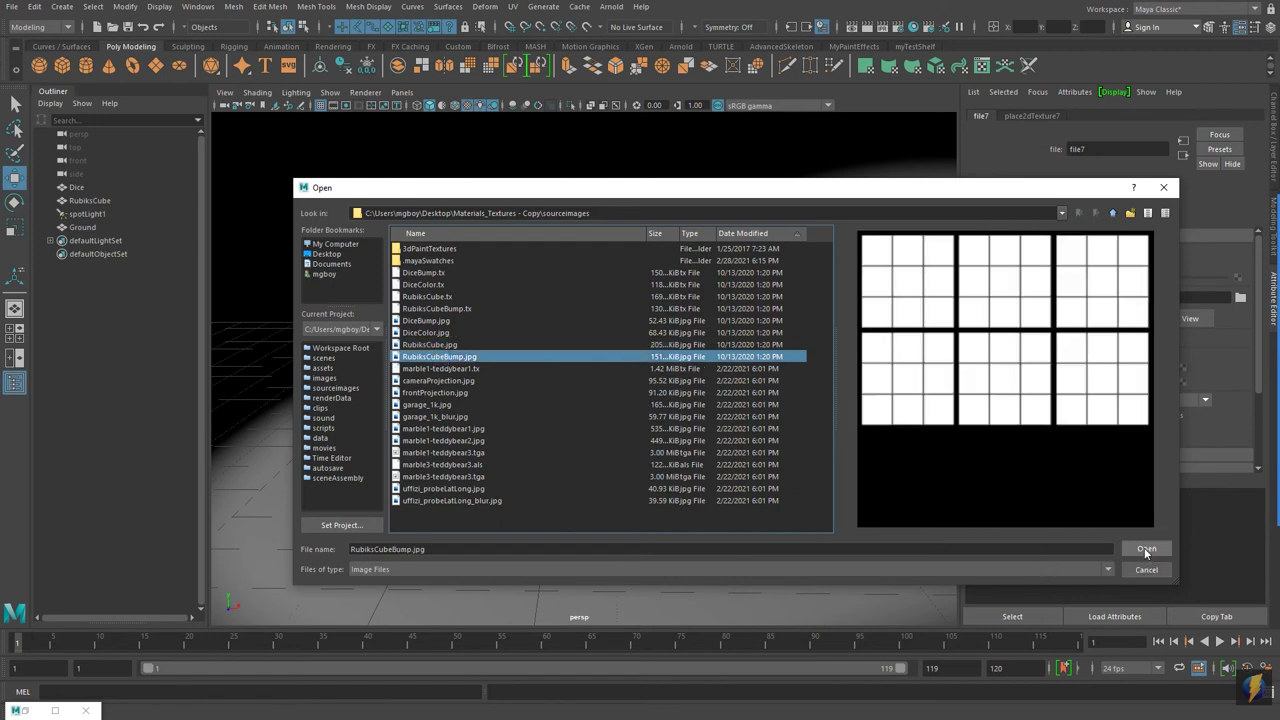
click(1146, 550)
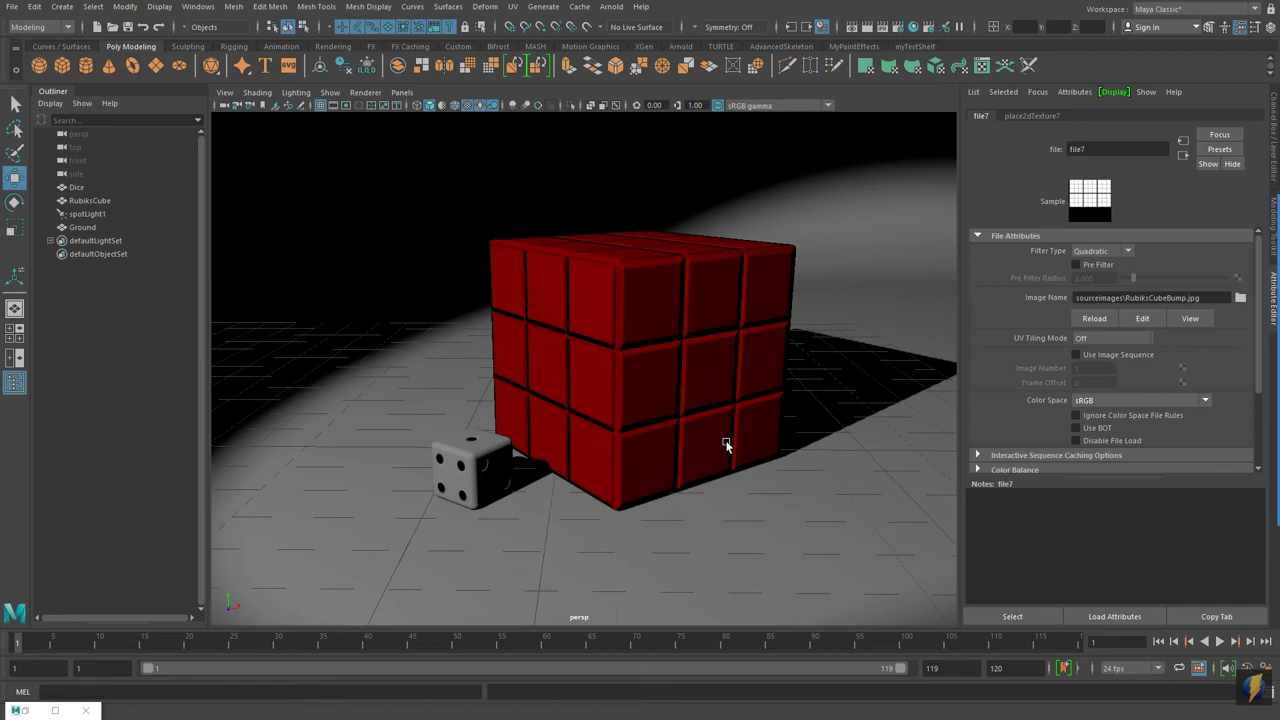
- Show the attributes of Rubiks_aiStandardSurface3 again and set its base color to white
click(908, 28)
click(320, 565)
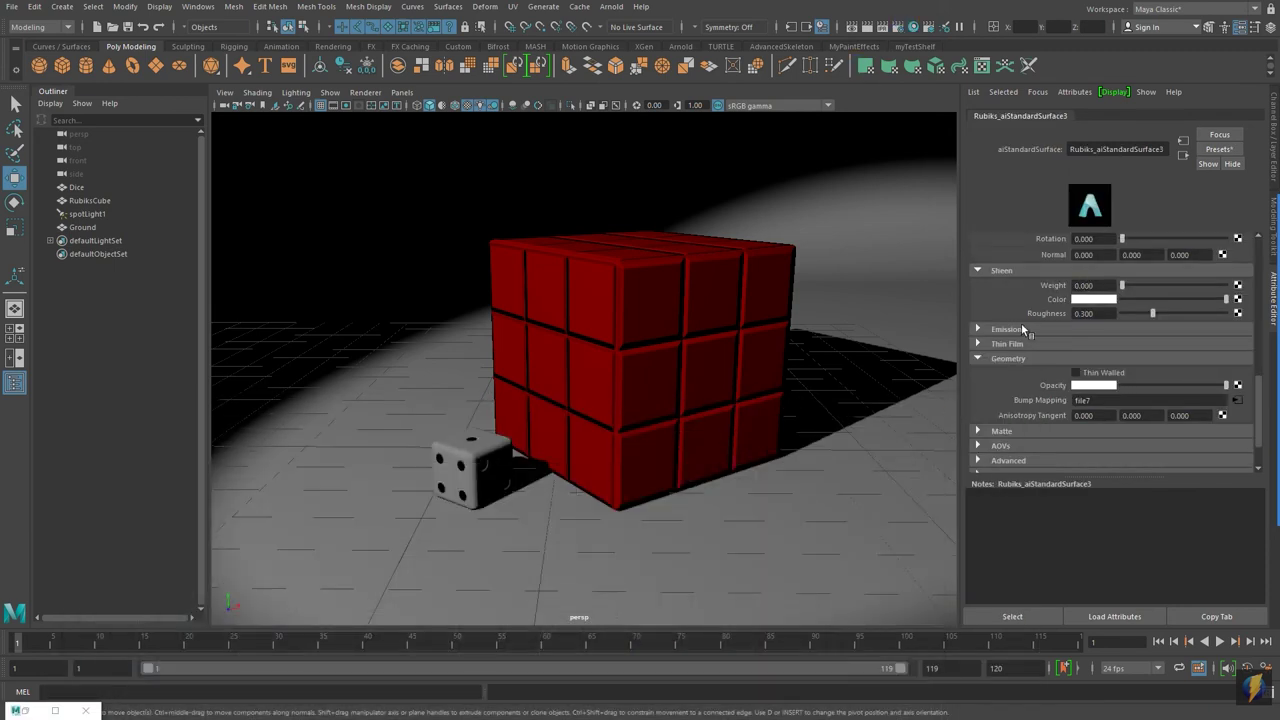
scroll(1016, 326, up, 6)
scroll(1010, 334, up, 2)
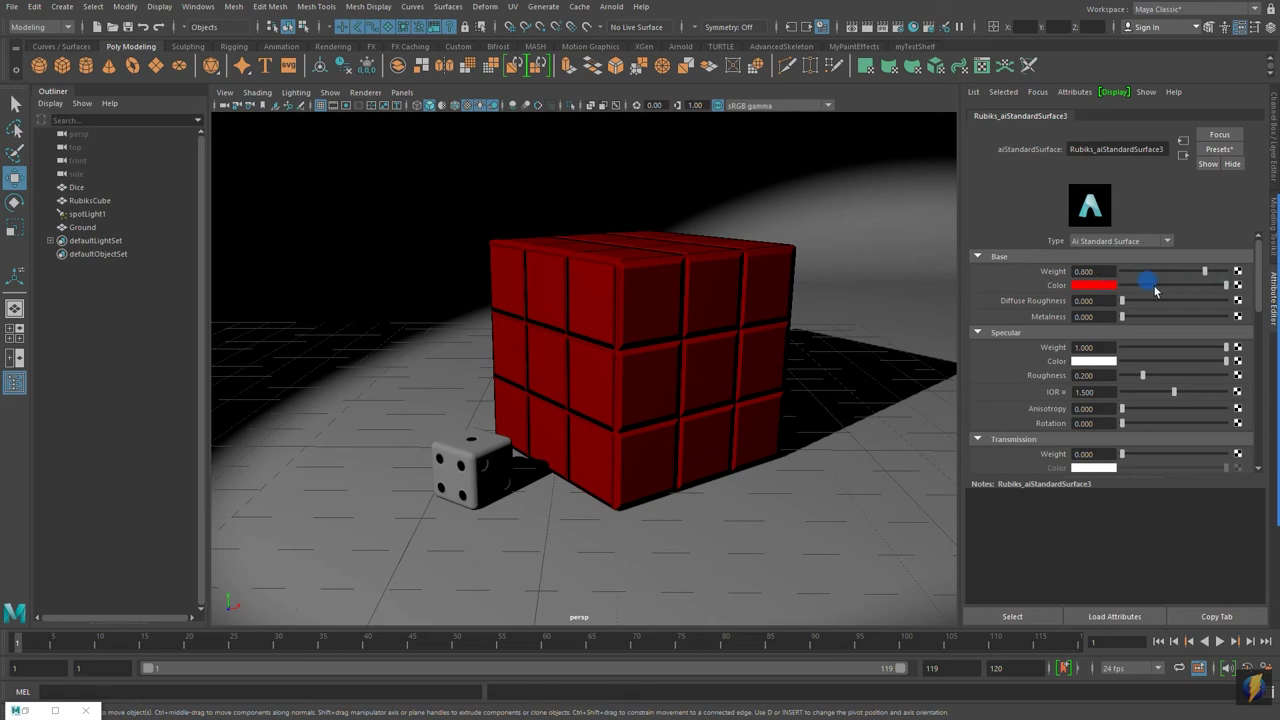
drag(1187, 283, 1240, 285)
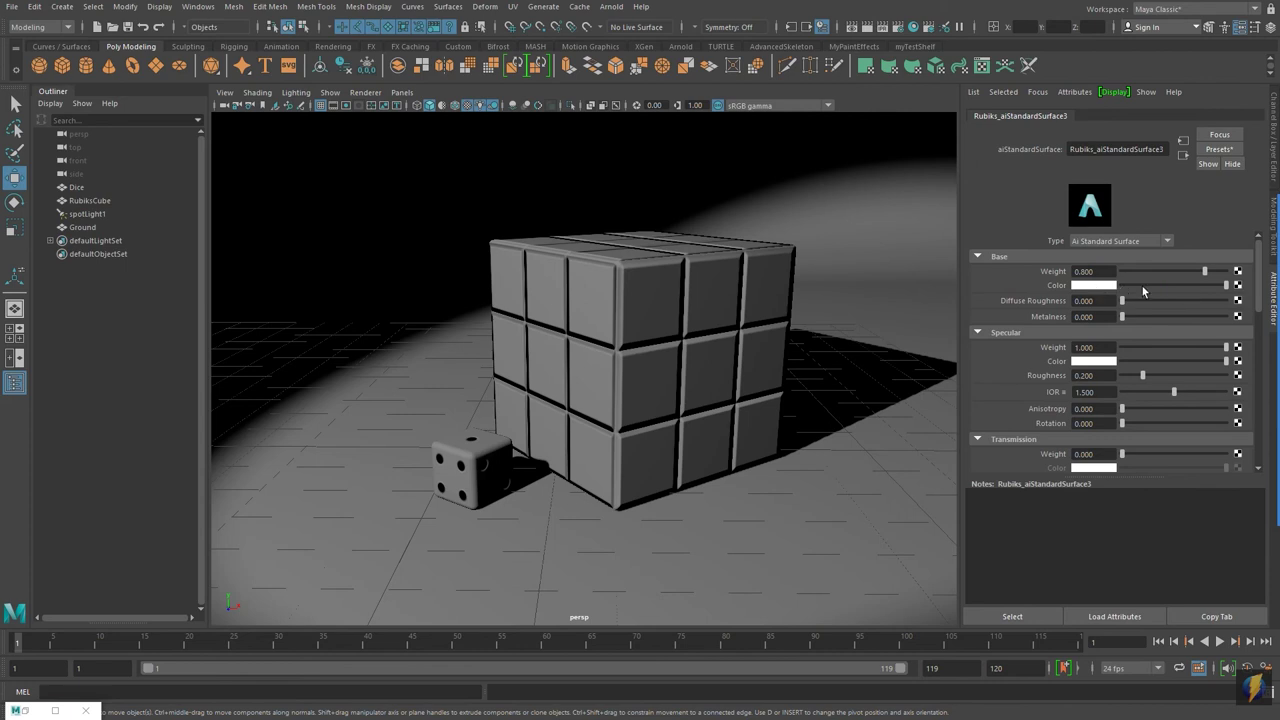
- Connect a file texture to the material's base color and load RubiksCube.jpg
click(1238, 285)
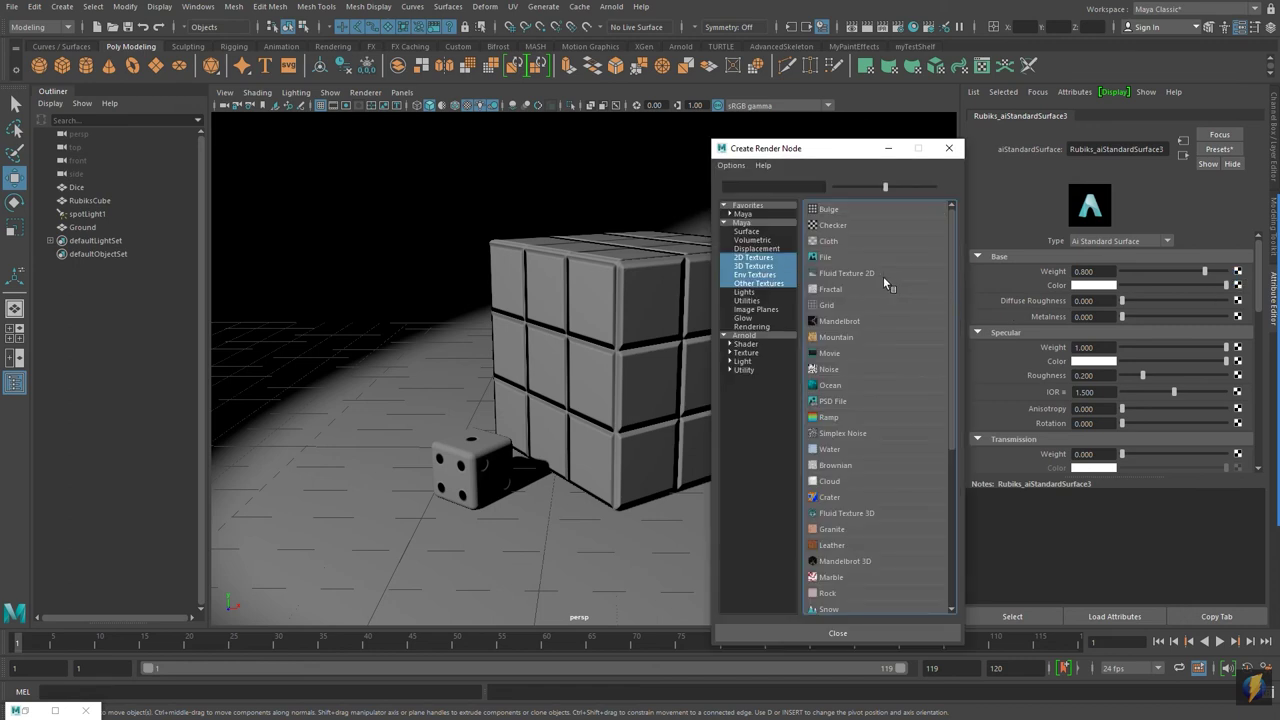
click(828, 257)
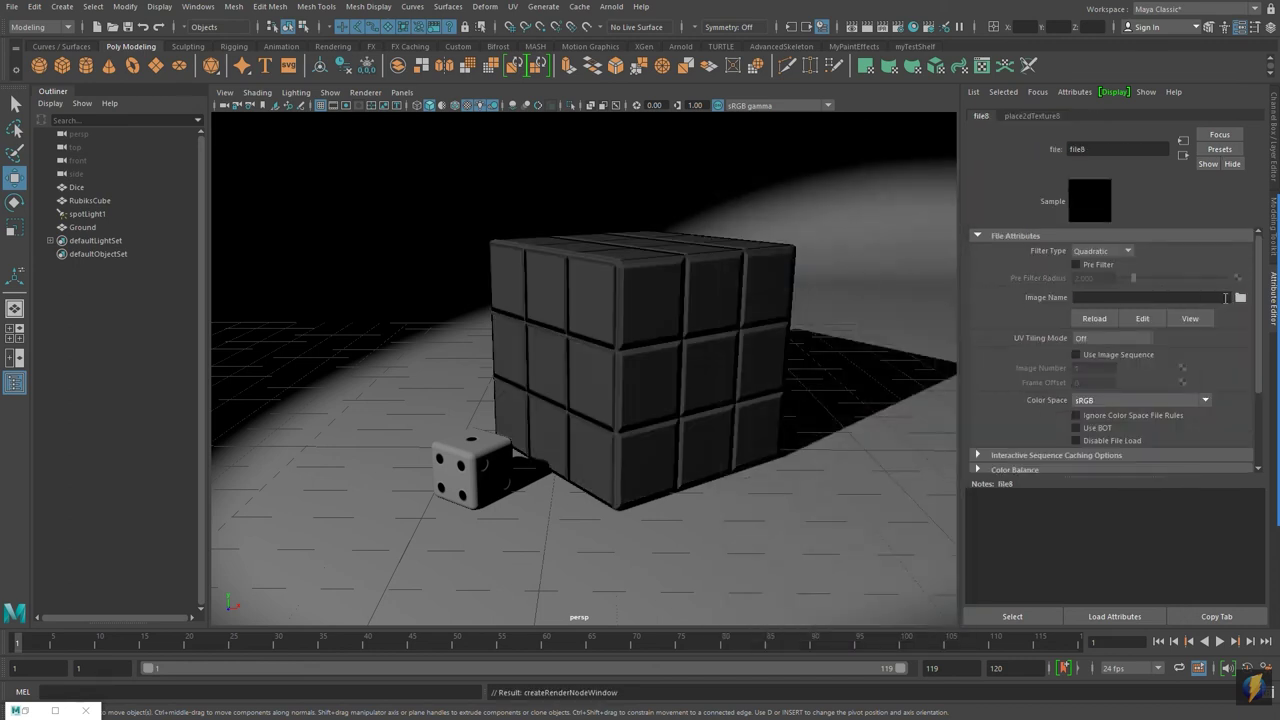
click(1240, 298)
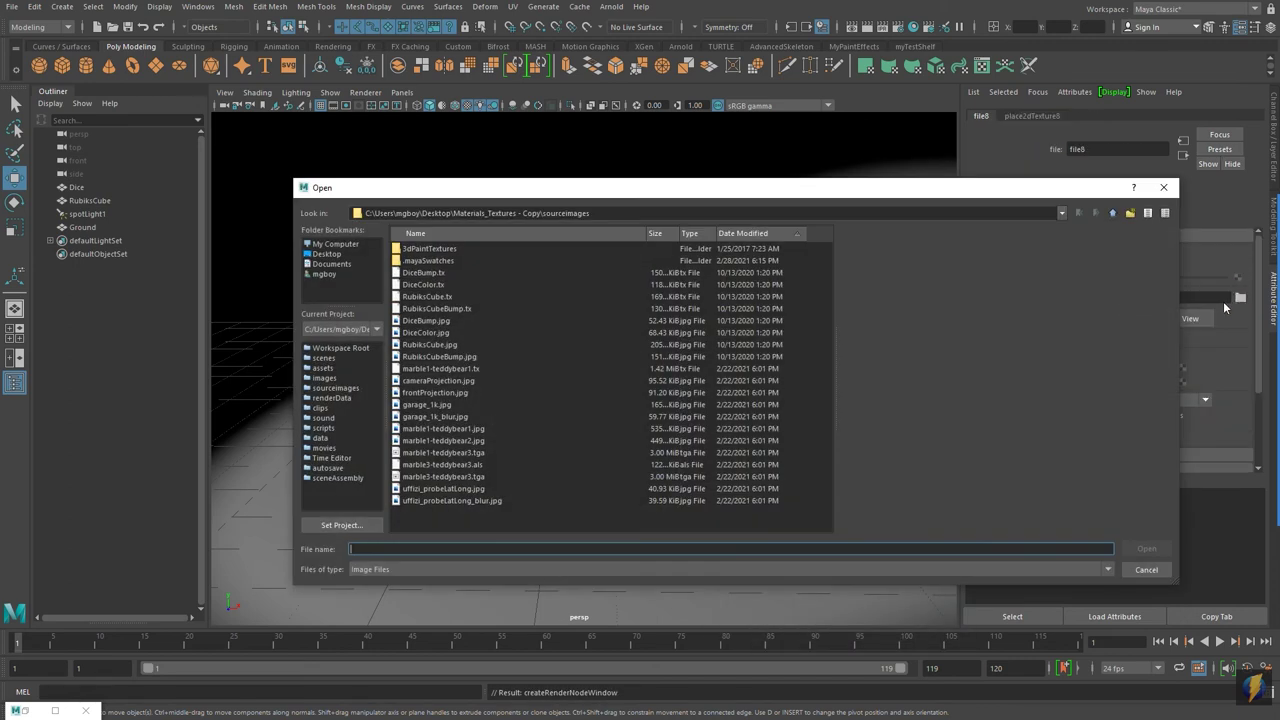
click(437, 345)
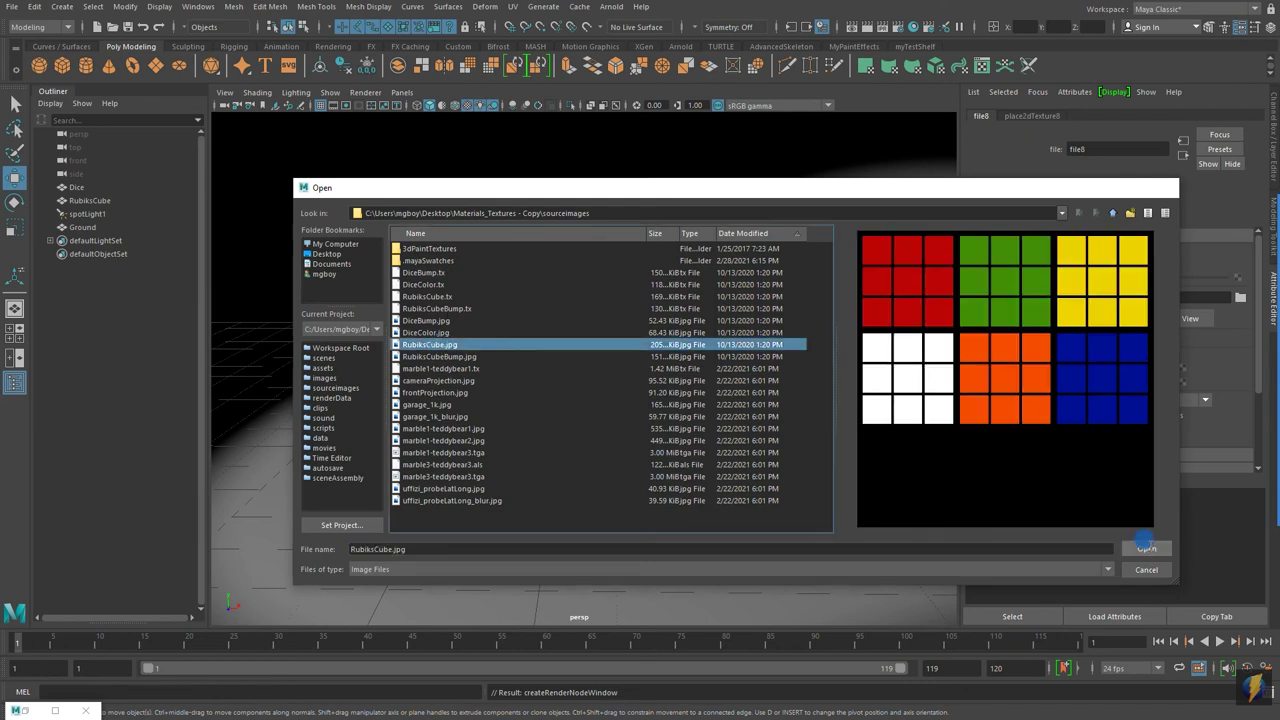
click(1146, 548)
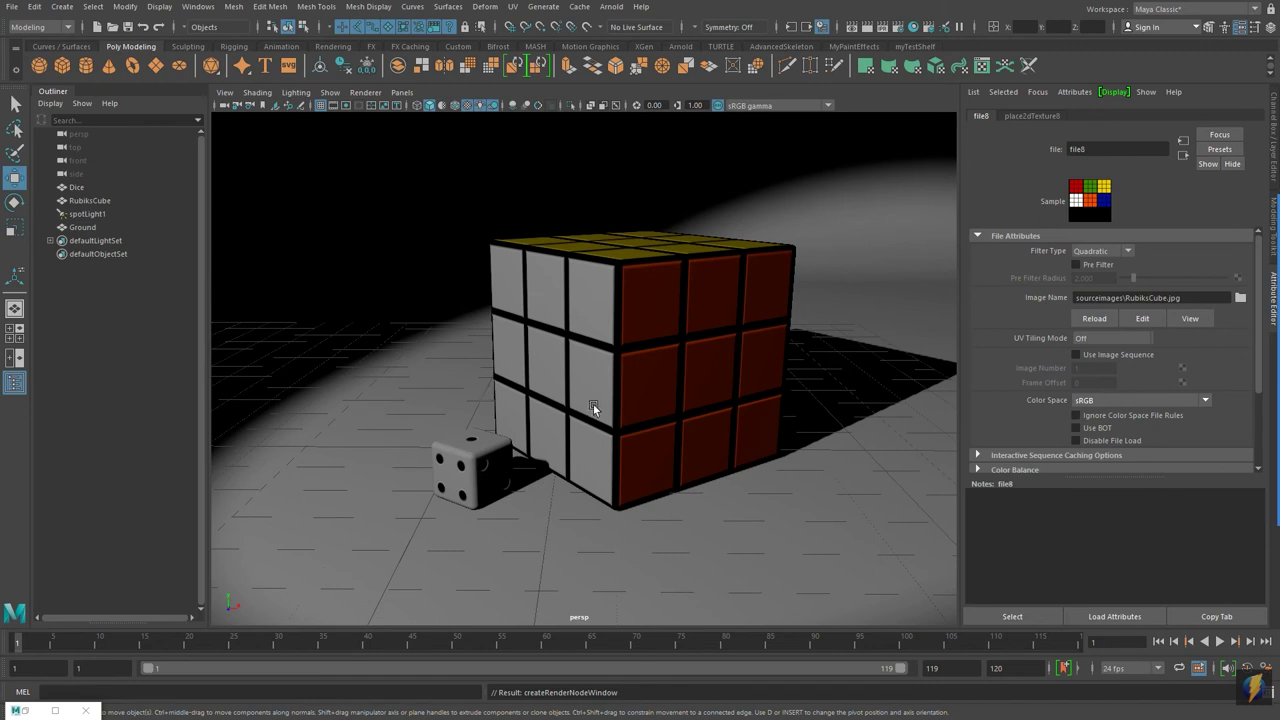
- Render the current frame with Arnold, move the render window toward the middle and keep the rendered image
click(868, 27)
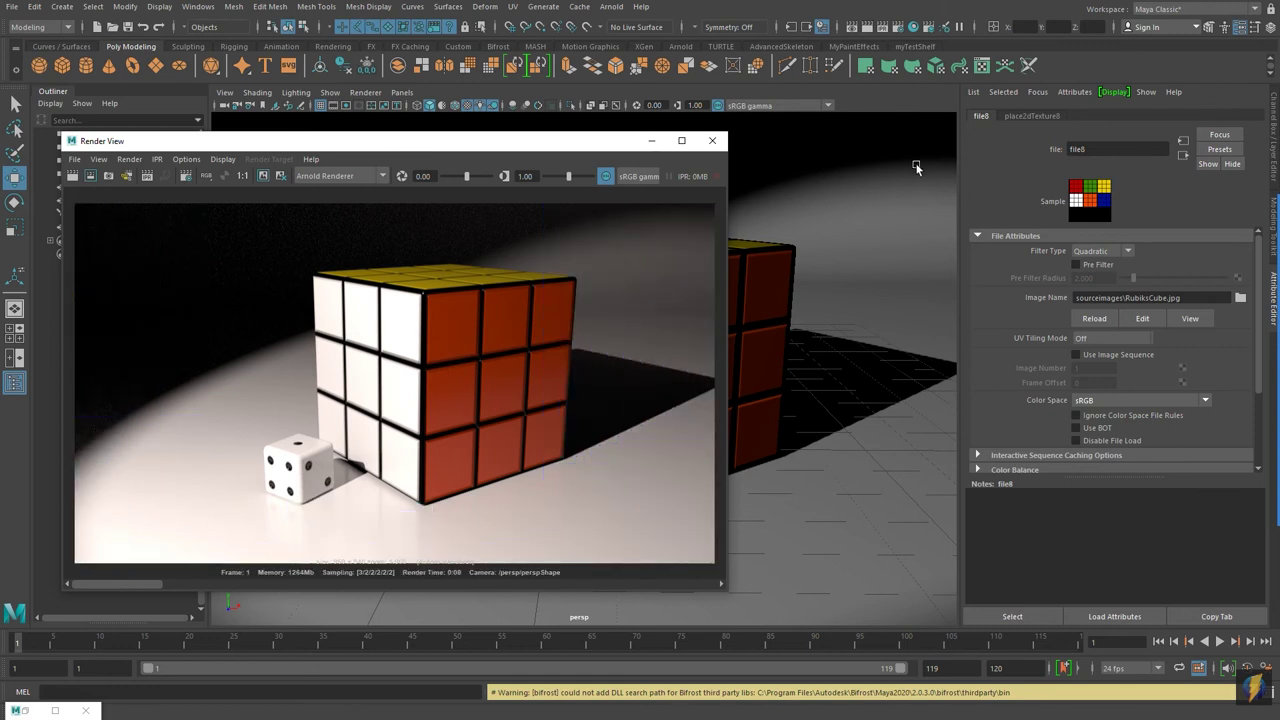
drag(575, 145, 760, 136)
click(449, 167)
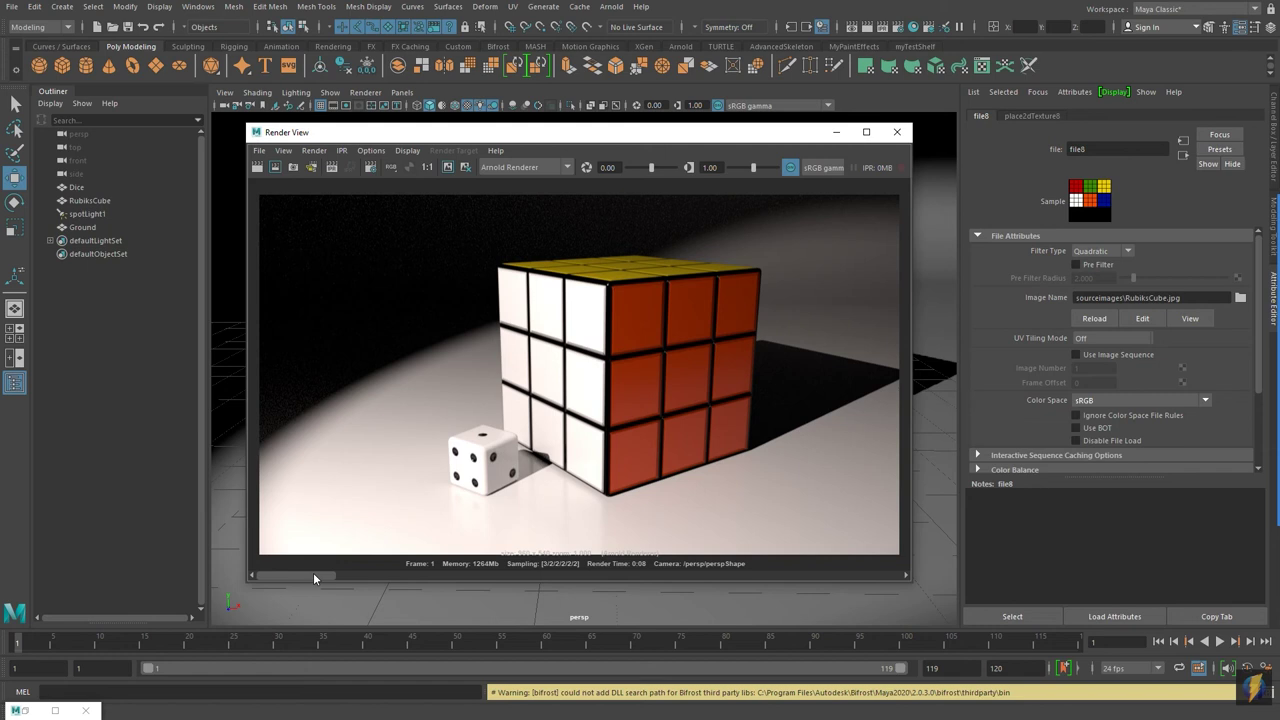
- Compare the kept renders of the cube scene, then save the scene and close the render window
drag(318, 577, 1022, 578)
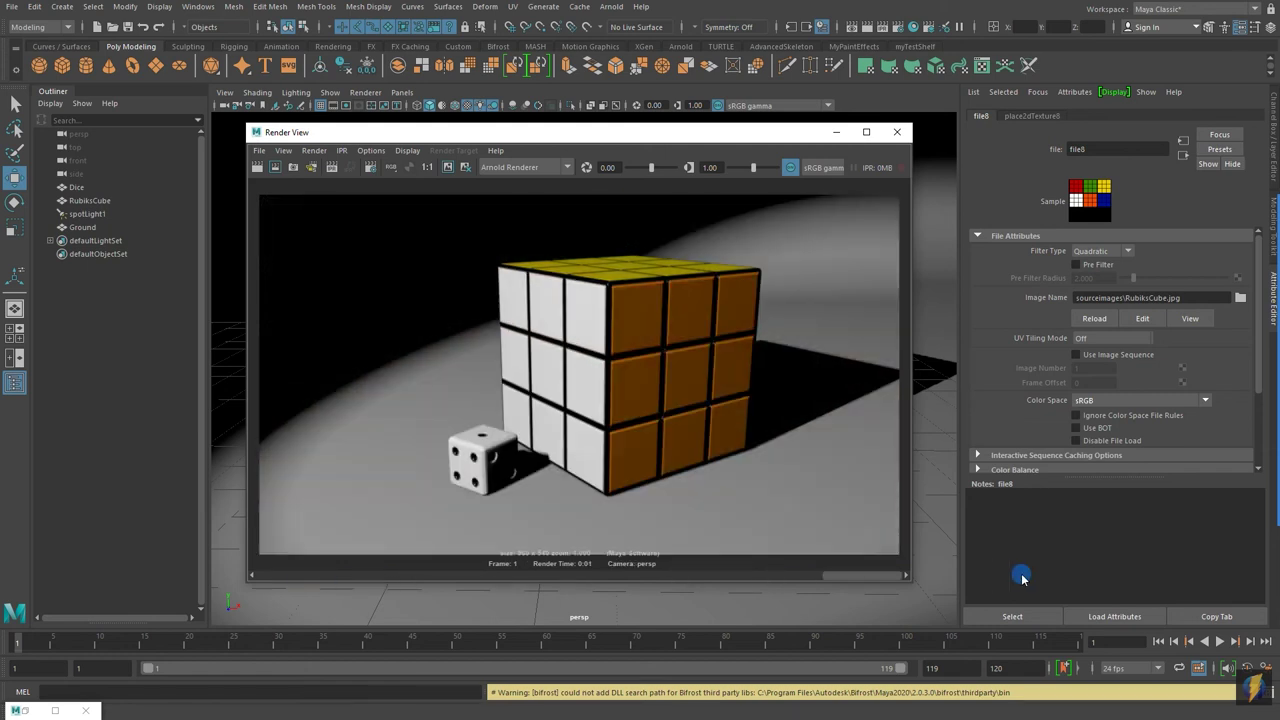
drag(1022, 578, 268, 577)
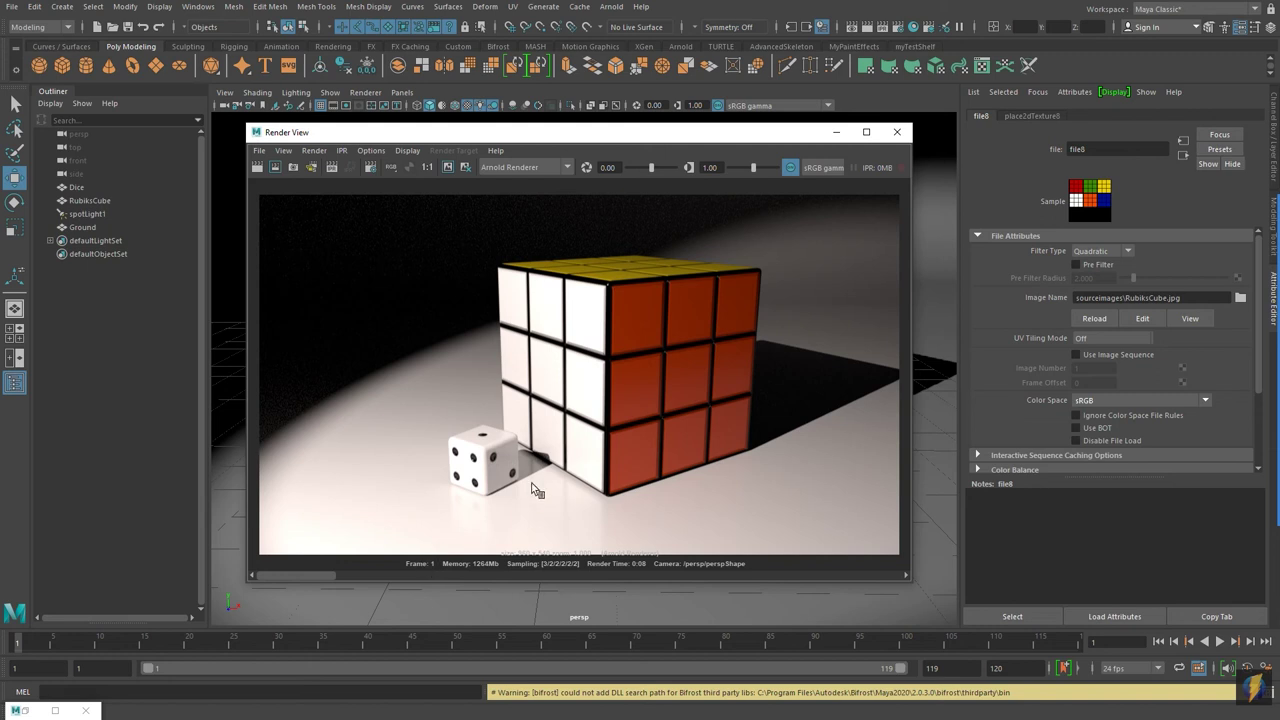
key(ctrl+s)
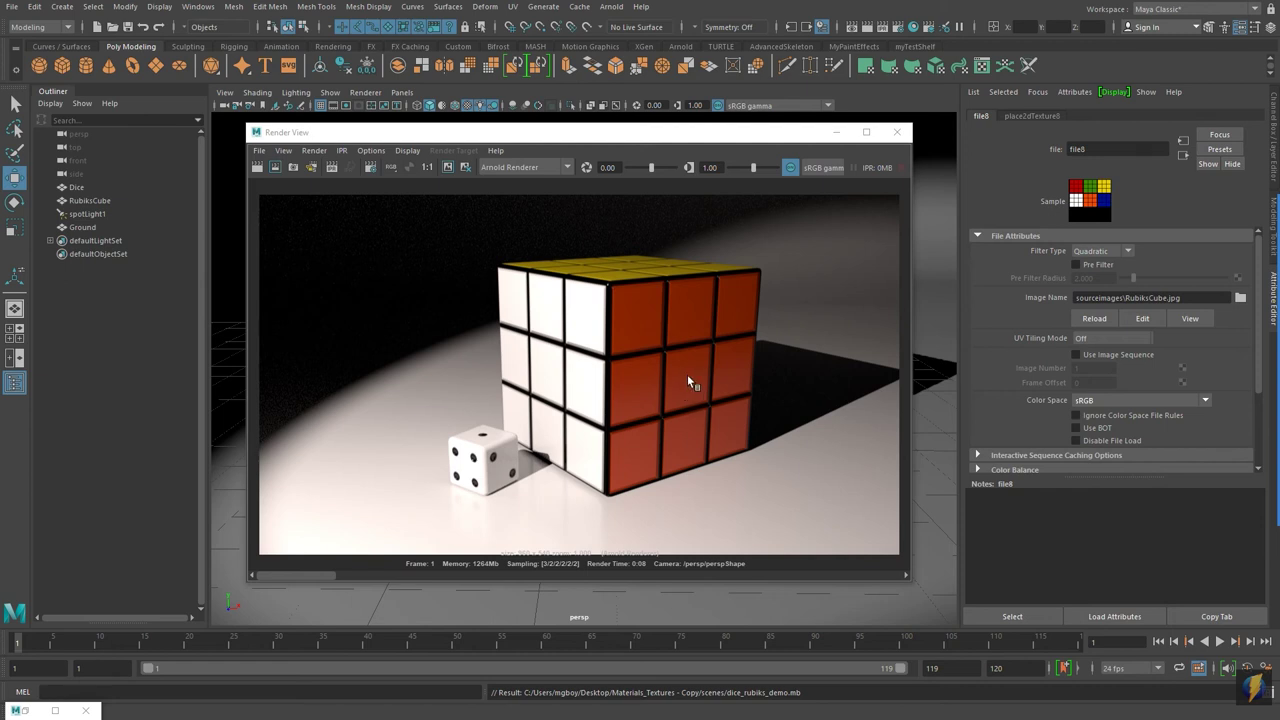
click(897, 132)
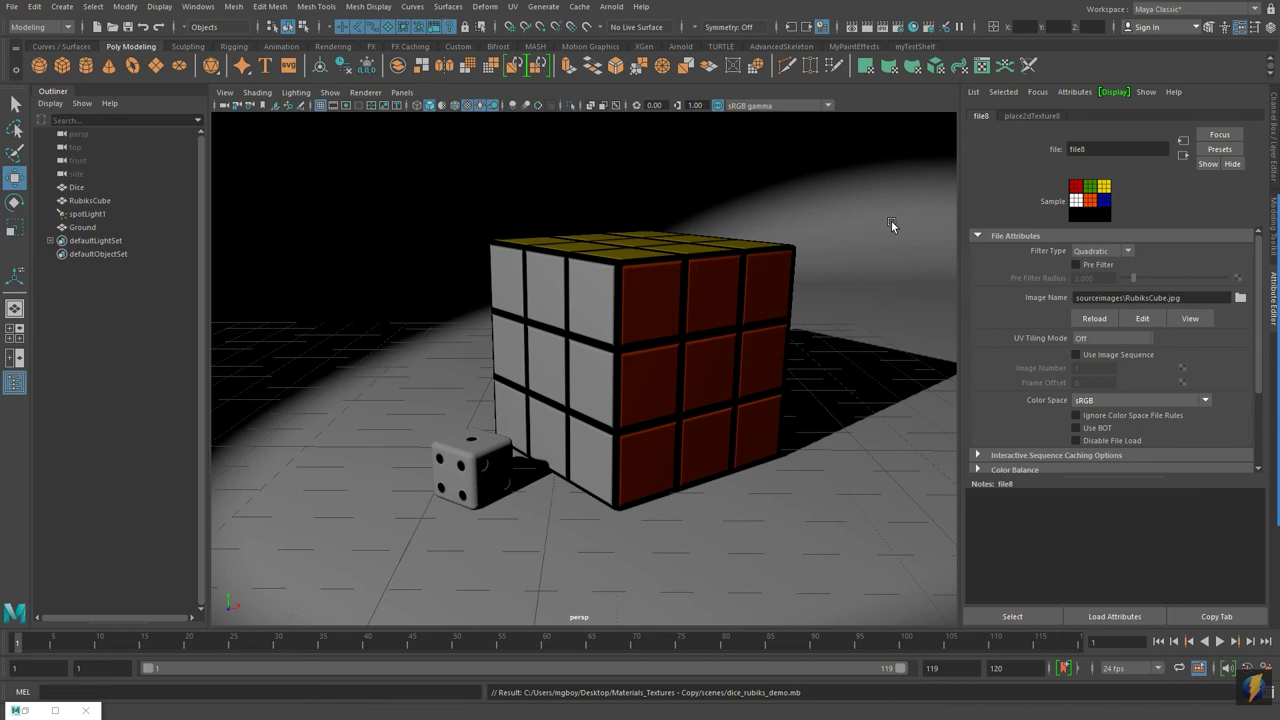
- Import justTeddy.mb into the scene, continue past the student version notice and select the imported teddy bear
click(13, 8)
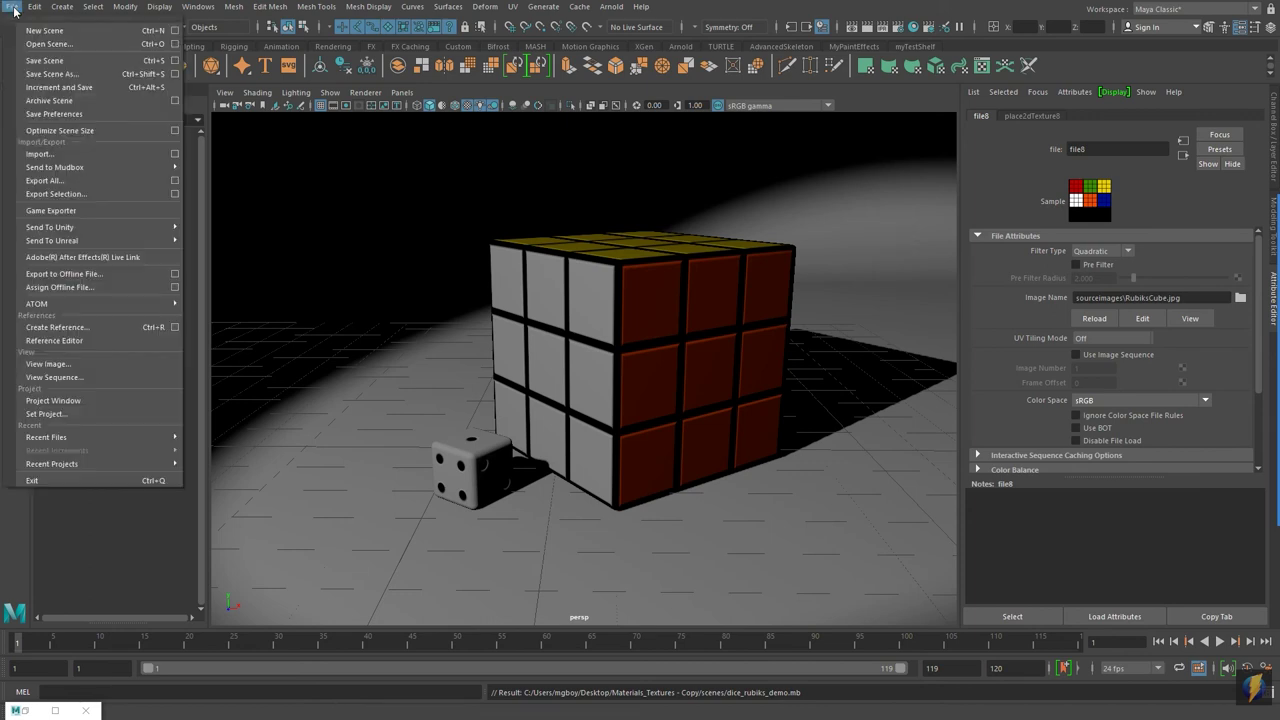
click(44, 154)
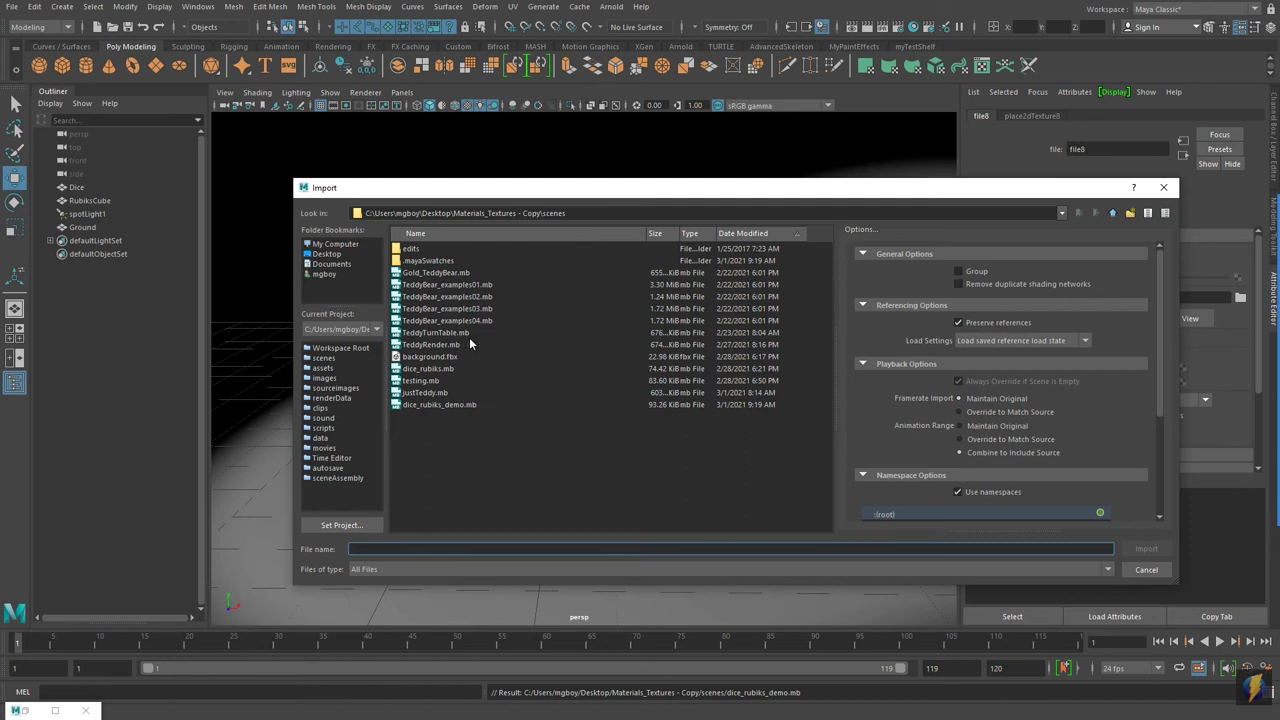
click(425, 392)
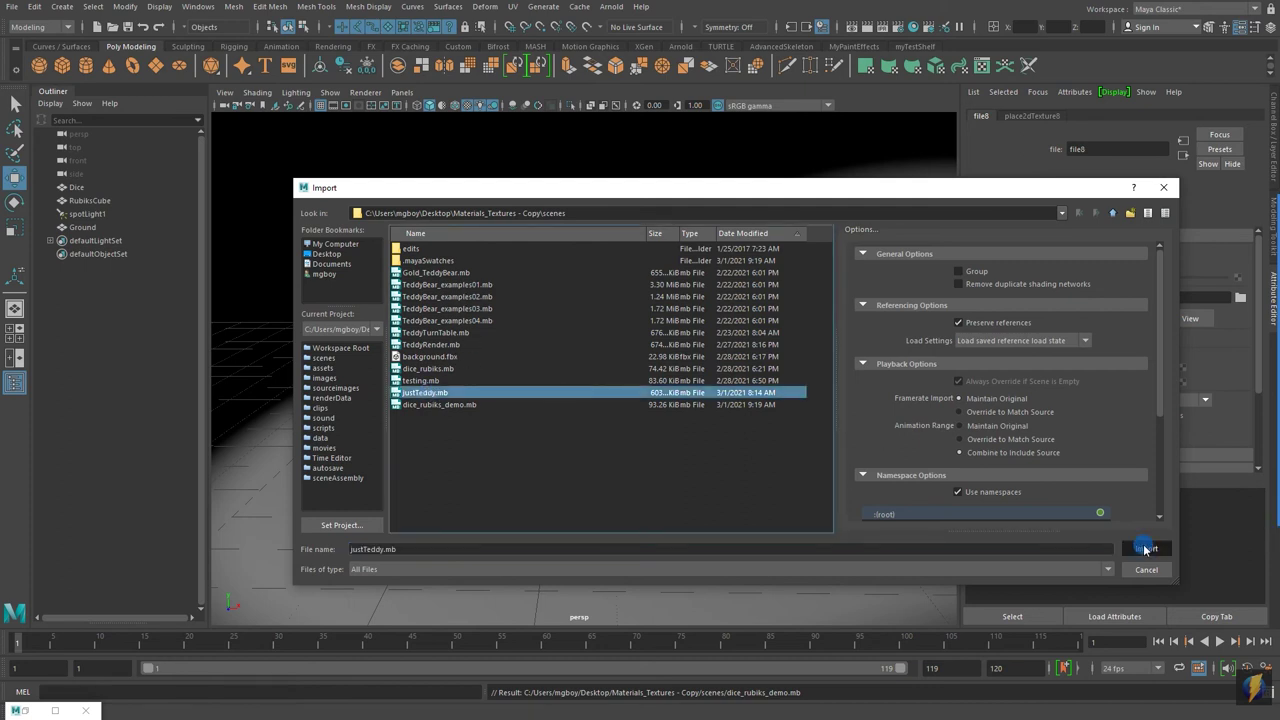
click(1146, 548)
click(611, 378)
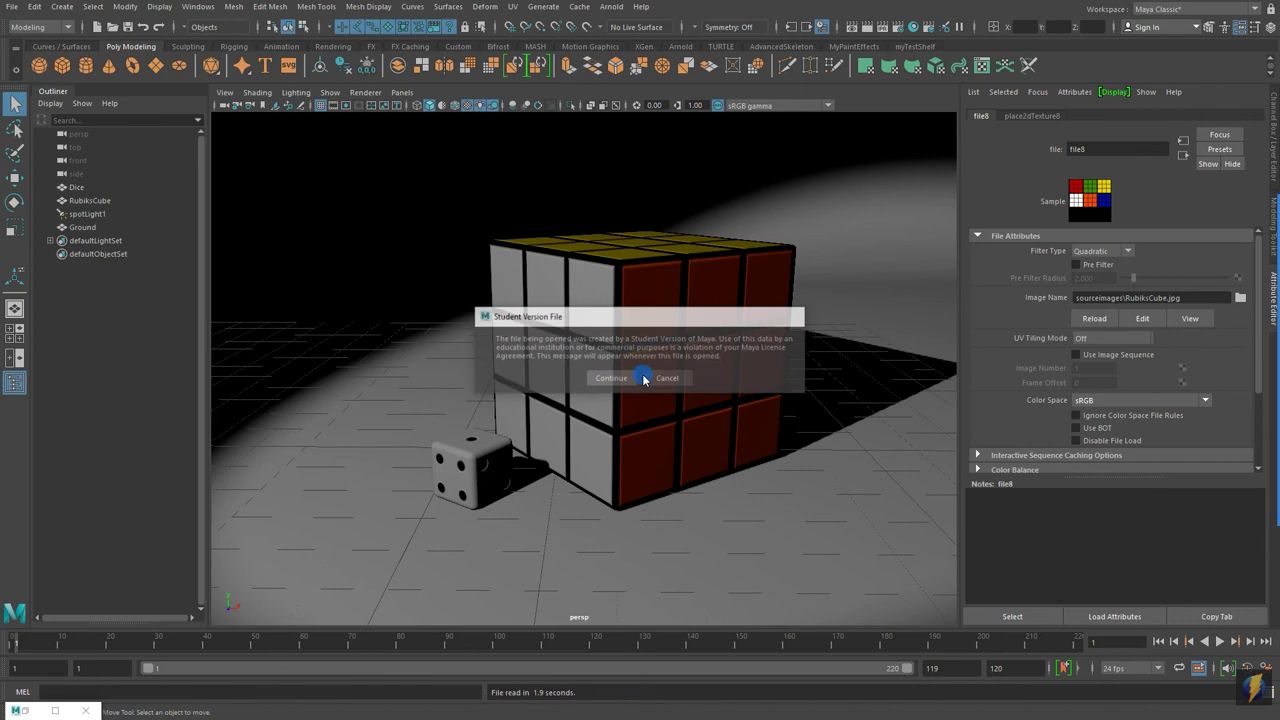
click(781, 357)
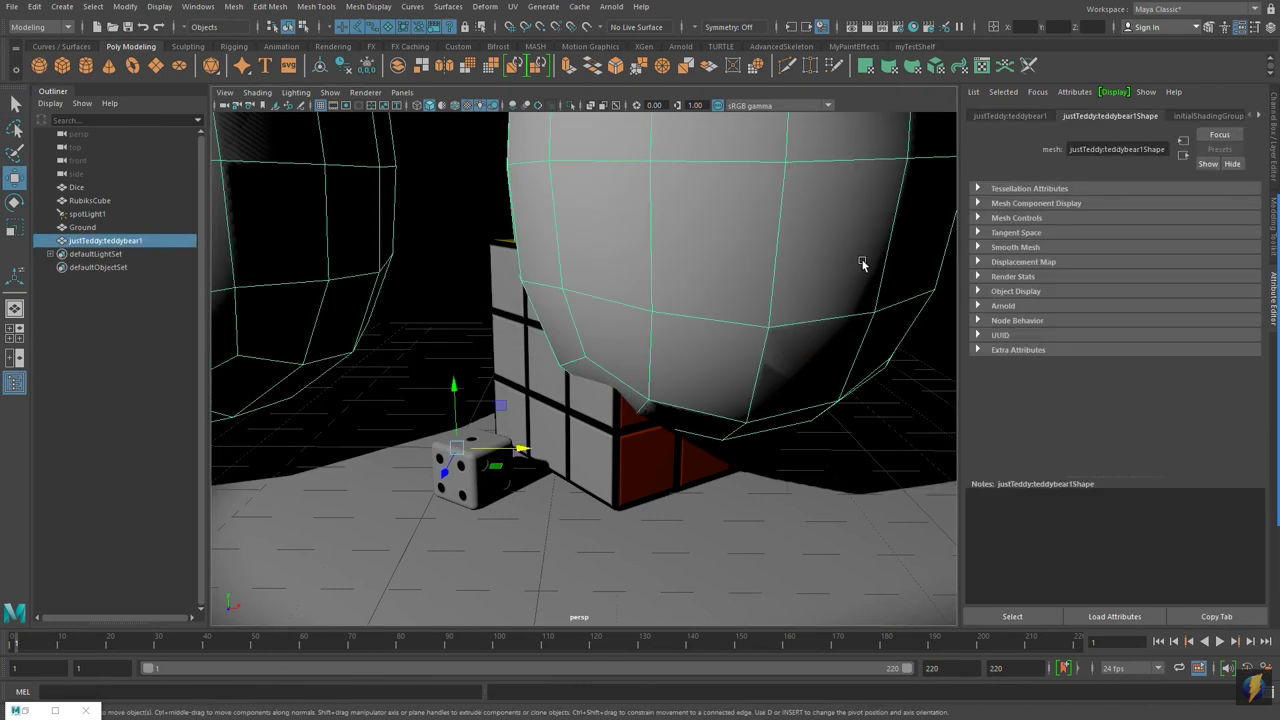
- Scale the teddy bear down uniformly by setting its Scale X, Y and Z to 0.2
key(r)
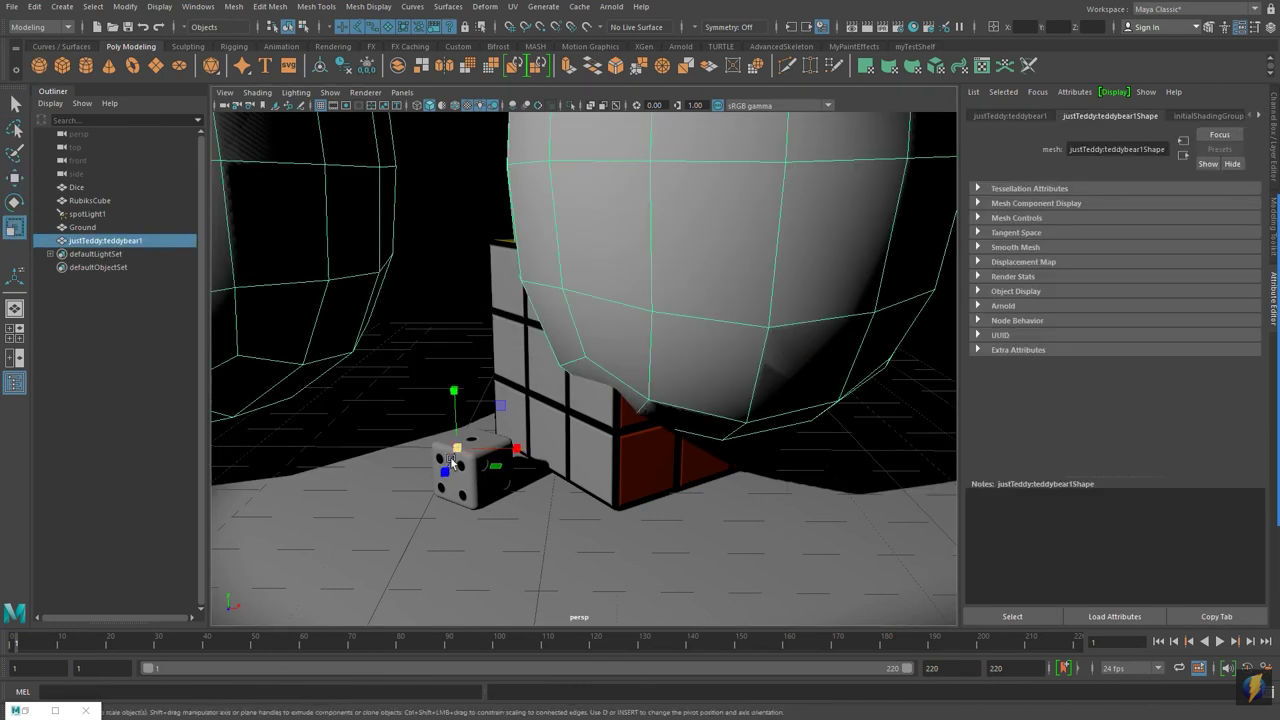
drag(456, 452, 100, 400)
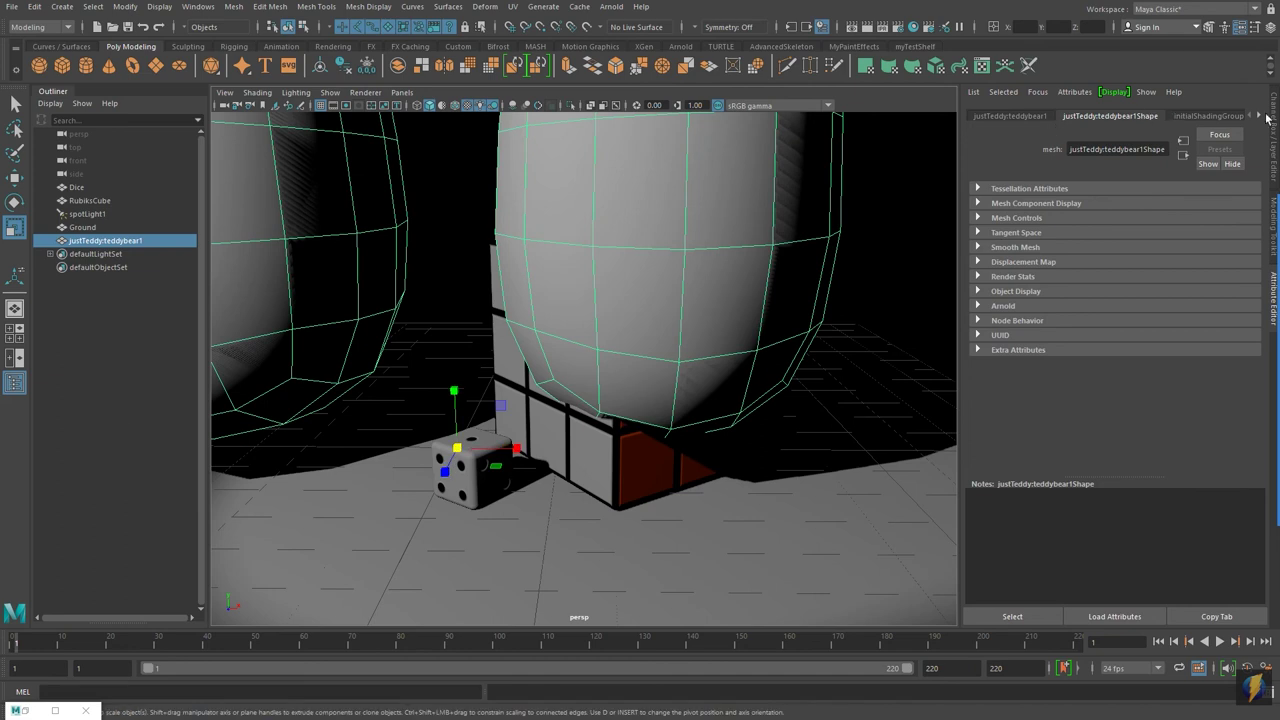
click(1273, 119)
drag(1240, 193, 1248, 213)
text(0.2)
key(Return)
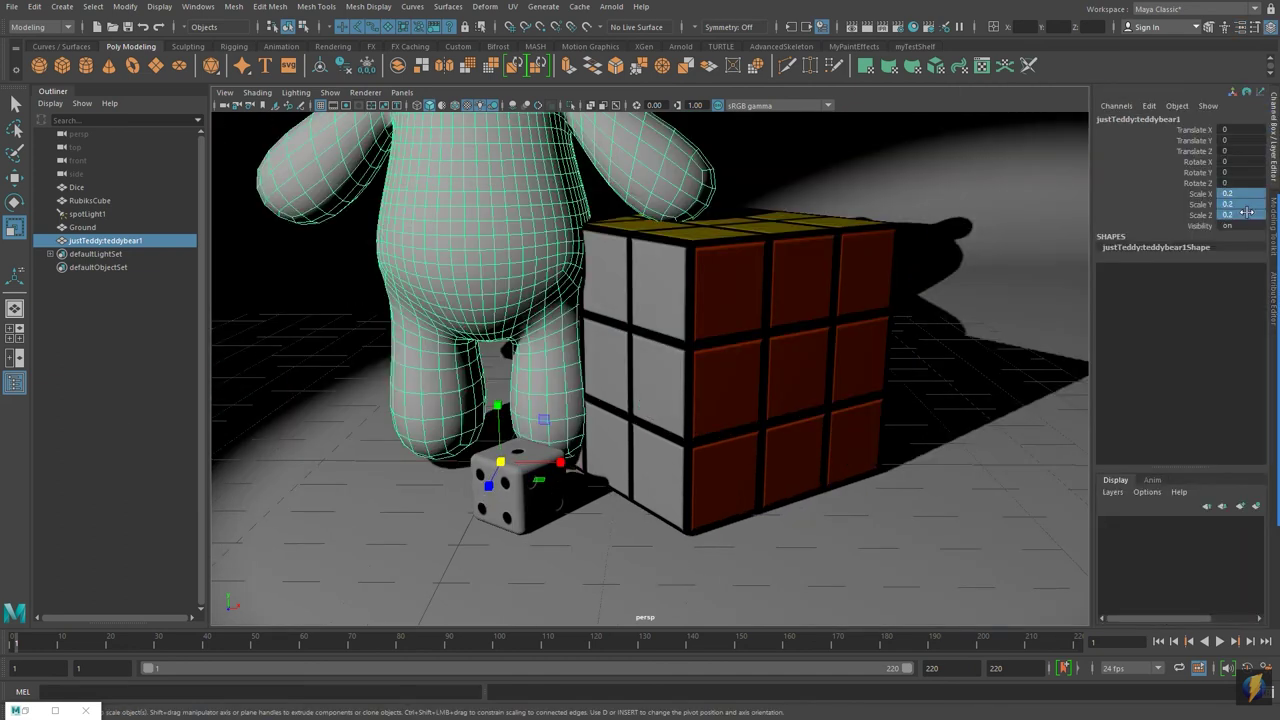
- Set the teddy bear's Scale X, Y and Z to 0.1
ctrl+click(1236, 192)
click(1238, 193)
double_click(1248, 214)
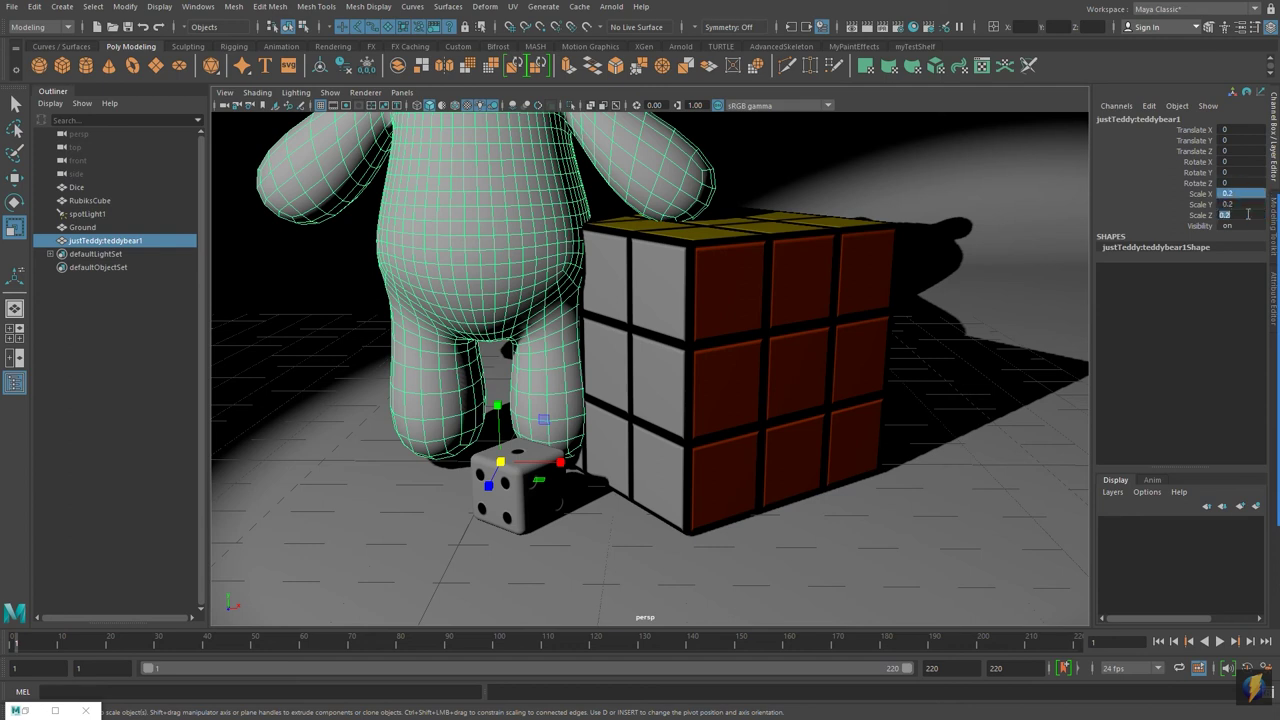
click(1240, 193)
shift+click(1240, 204)
key(BackSpace)
text(0.1)
key(Return)
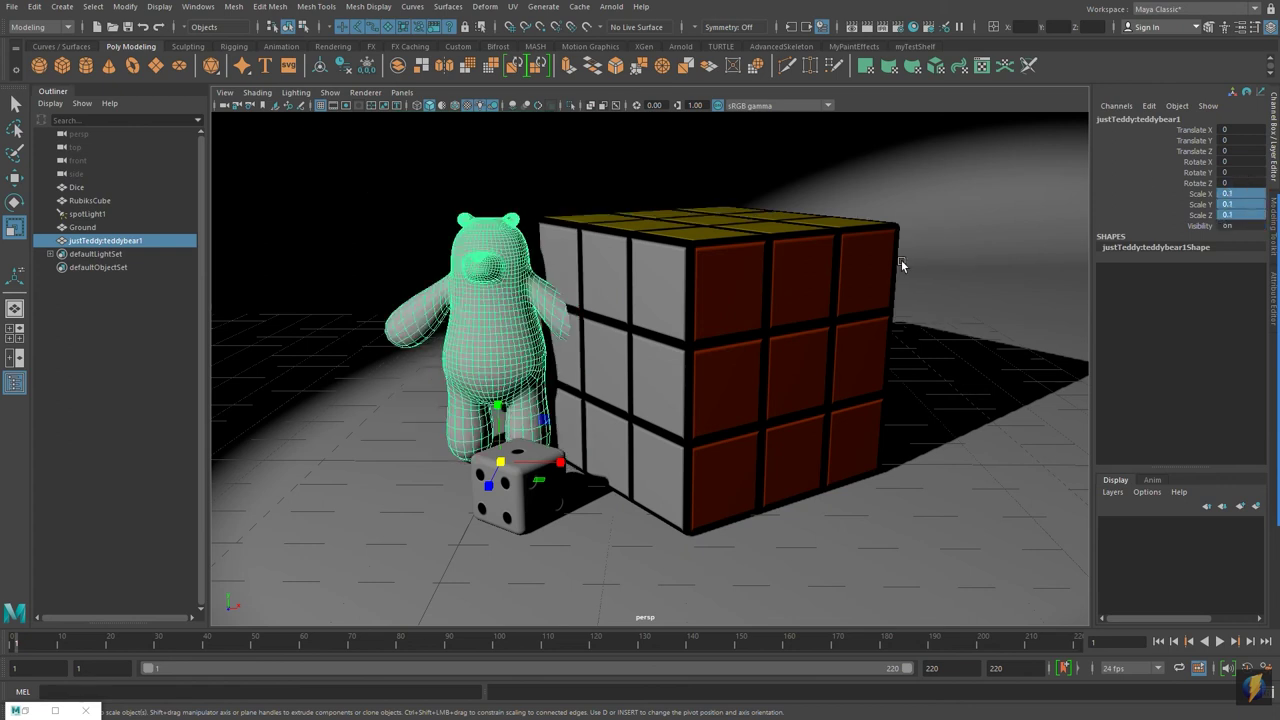
- Move the dice forward along the ground so it sits in front of the Rubik's cube's near corner
click(498, 515)
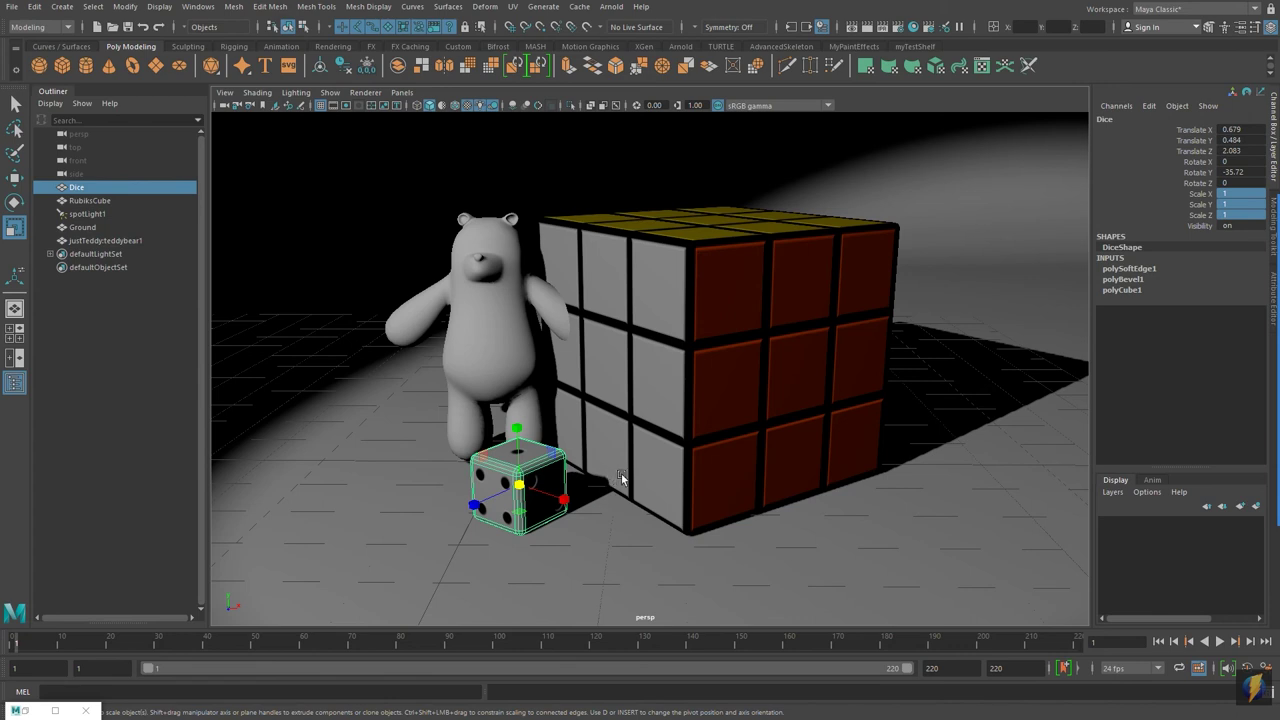
key(w)
drag(564, 527, 695, 572)
- Move the teddy bear onto the ground beside the dice, at about X 0.2, Y -0.21, Z 2.8, and rotate it about 26 degrees around Y
click(466, 371)
drag(537, 479, 561, 540)
drag(503, 470, 497, 487)
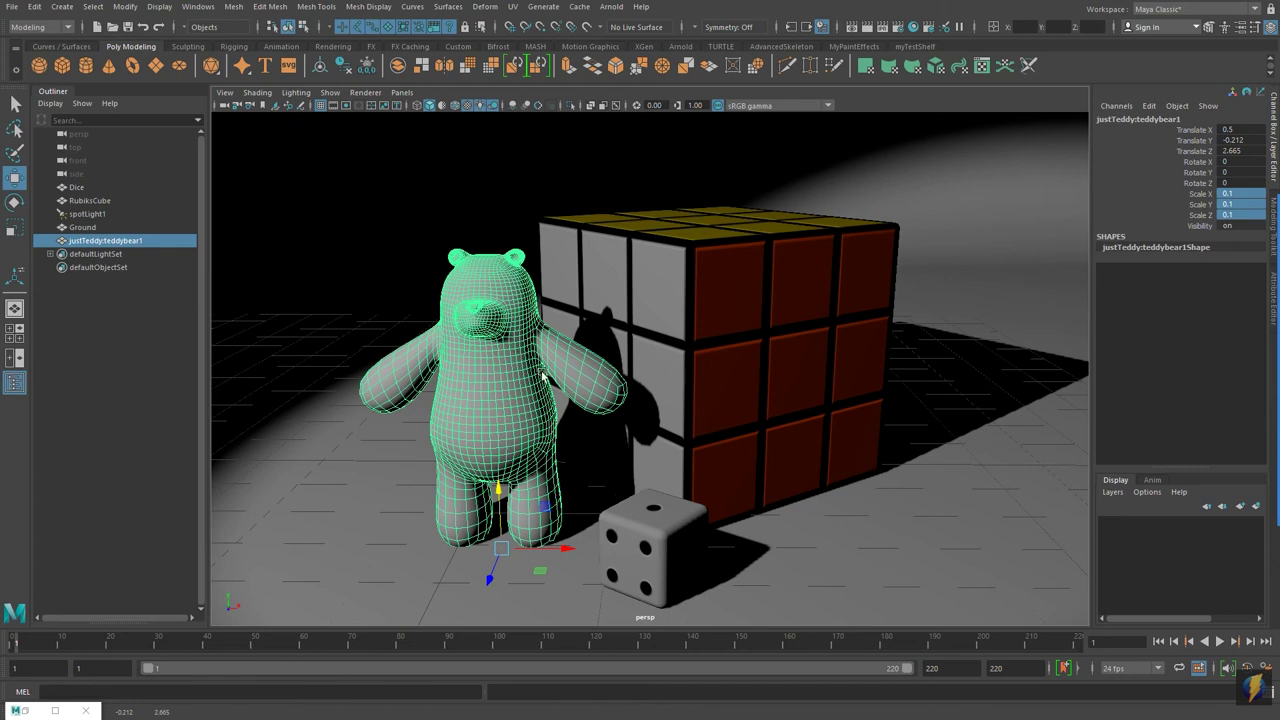
key(e)
drag(479, 576, 516, 580)
key(w)
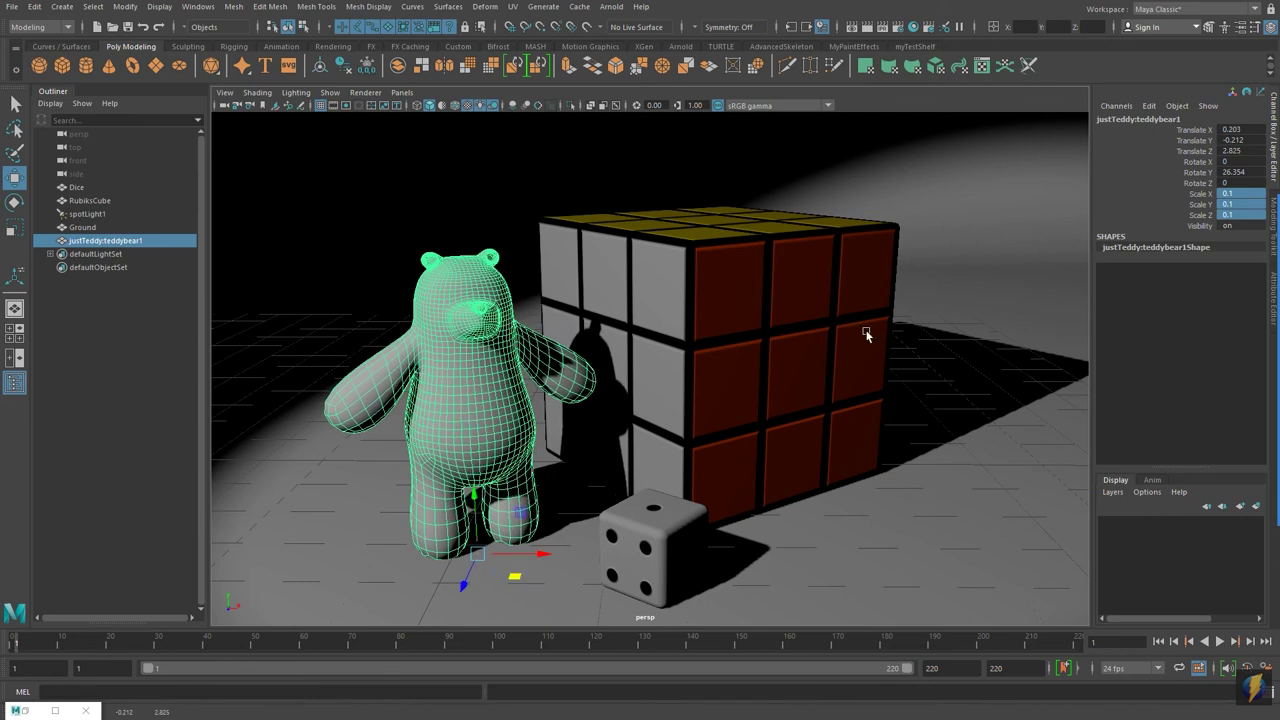
- Create a new aiStandardSurface material in the Hypershade and move its window down to uncover the bear's head
click(913, 26)
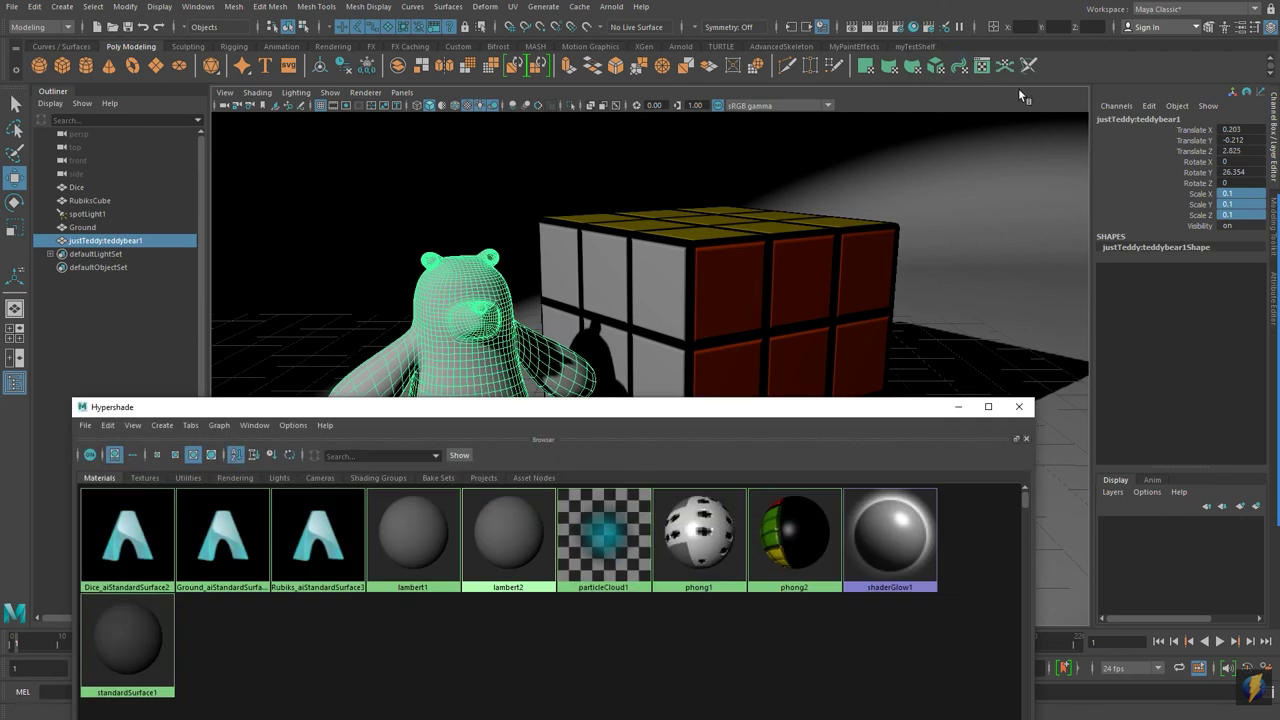
drag(757, 406, 800, 73)
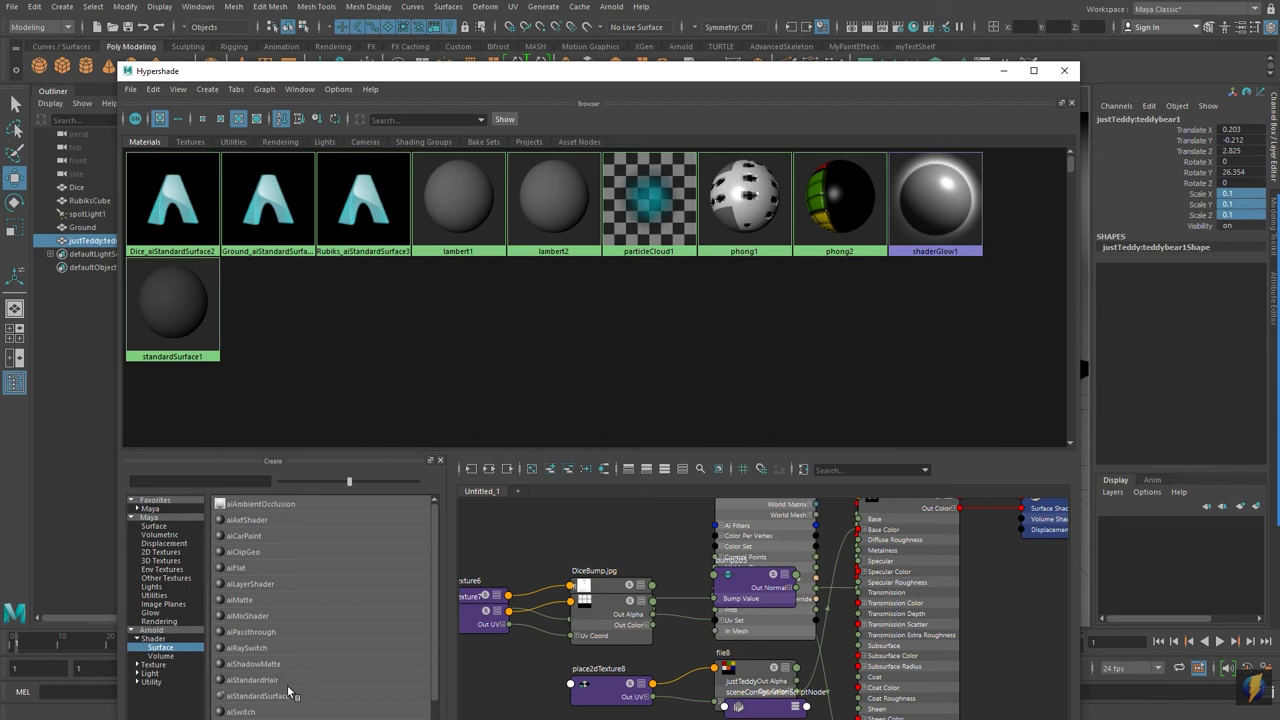
click(258, 697)
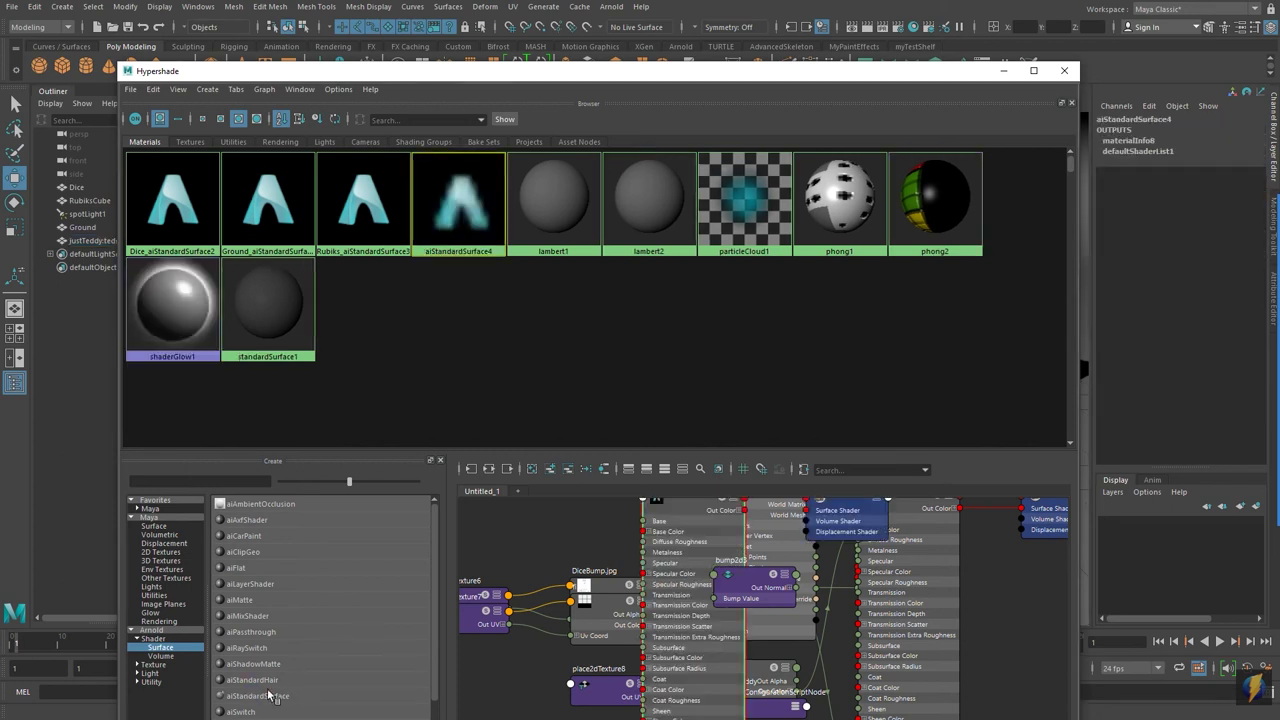
drag(532, 78, 489, 358)
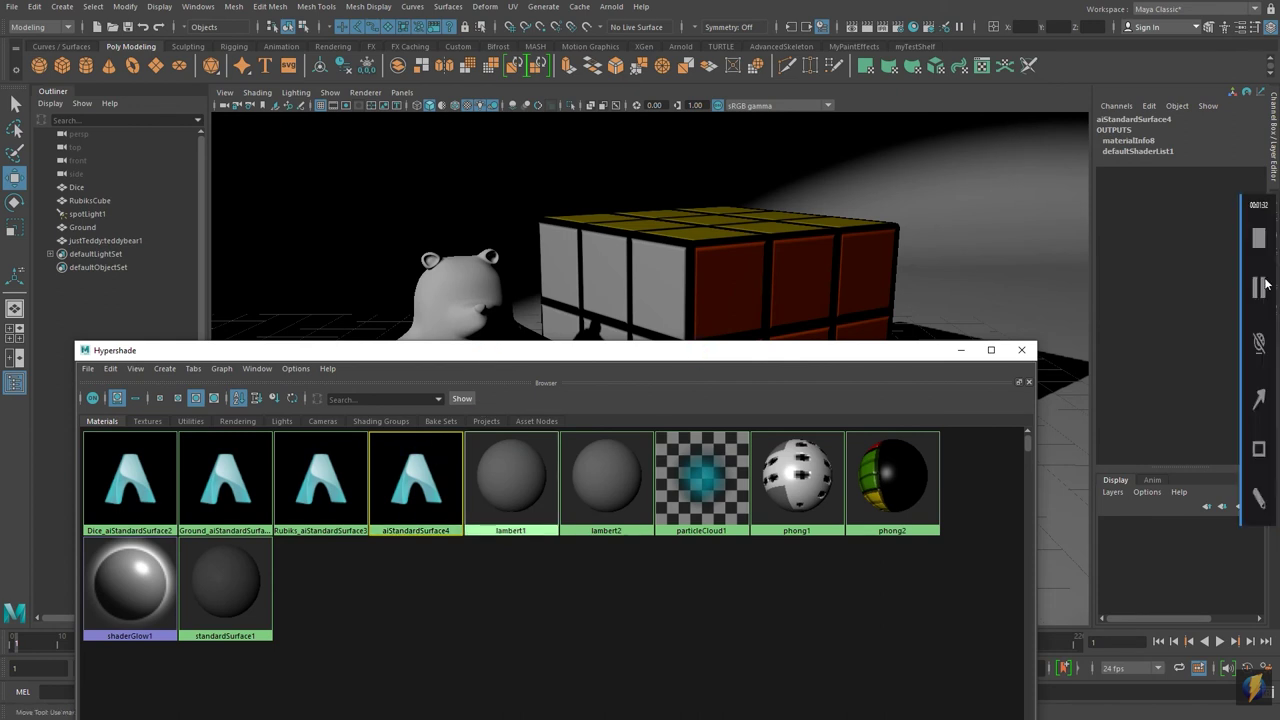
- Show the new material's attributes and rename it Teddy_aiStandardSurface4
key(ctrl+a)
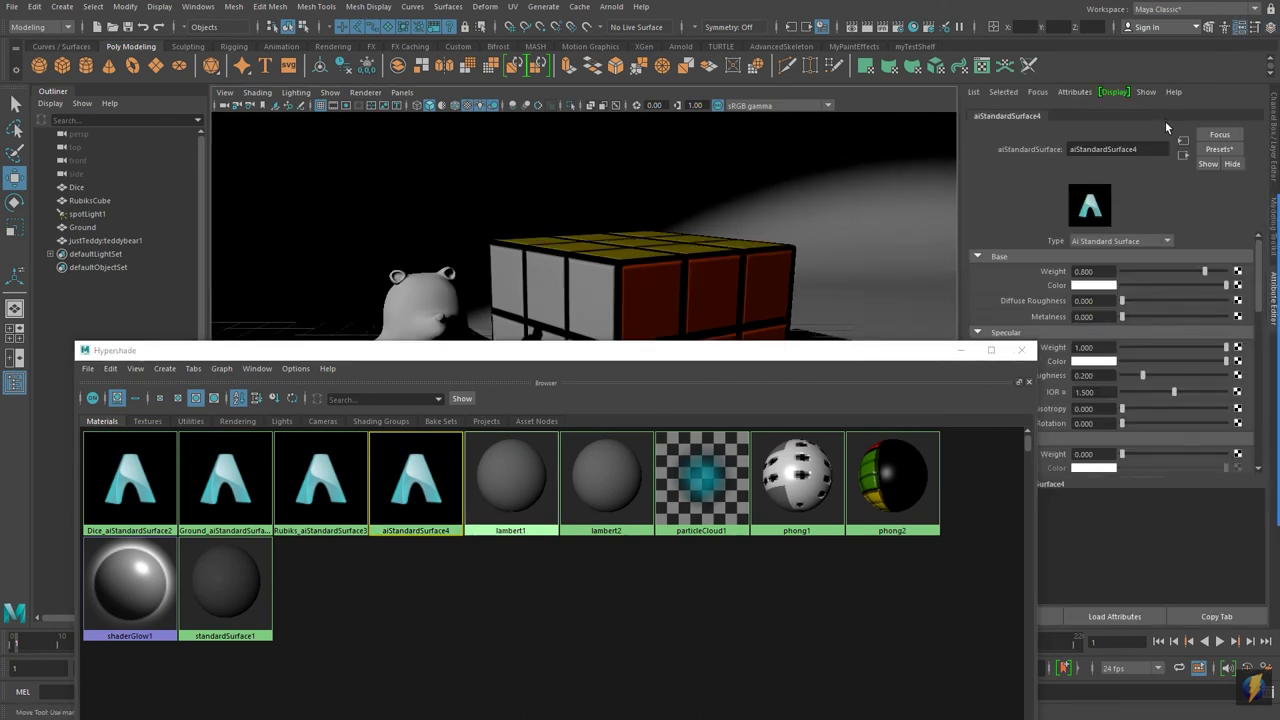
click(1071, 148)
text(Tddy)
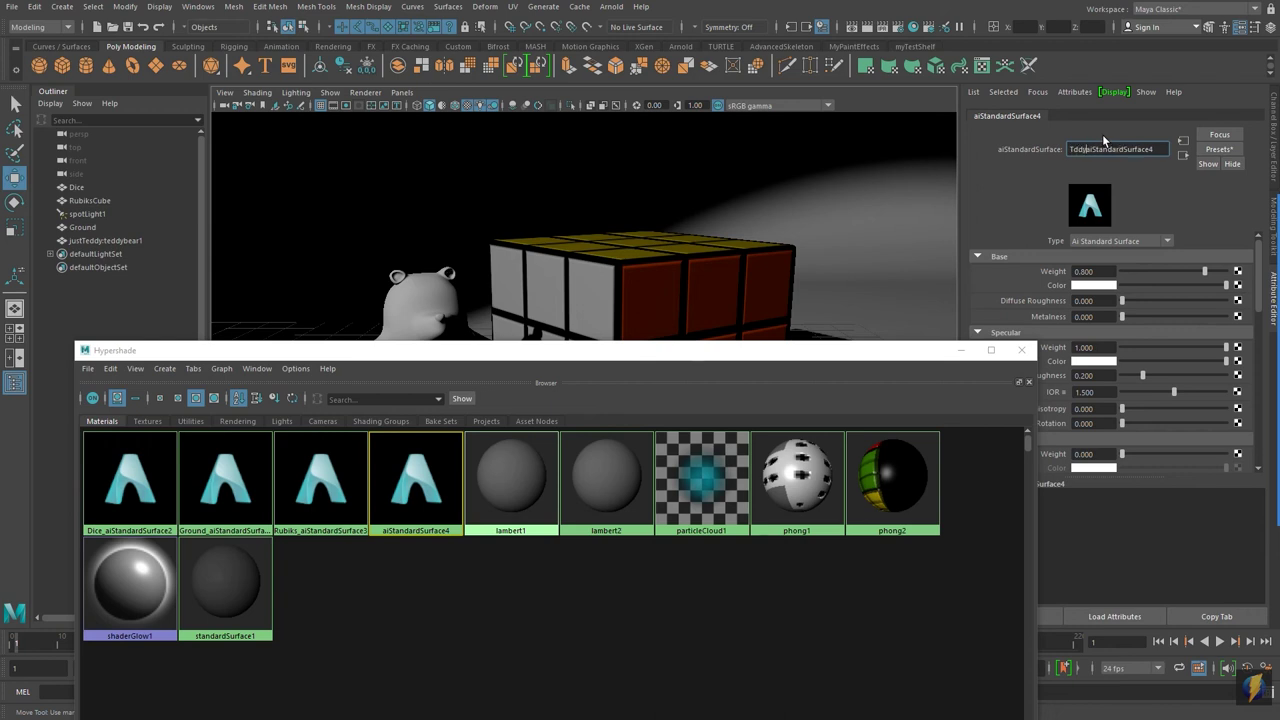
key(BackSpace)
text(Teddy_)
key(Return)
- Assign Teddy_aiStandardSurface4 to the teddy bear, show the material's attributes and minimize the Hypershade
click(432, 449)
click(429, 305)
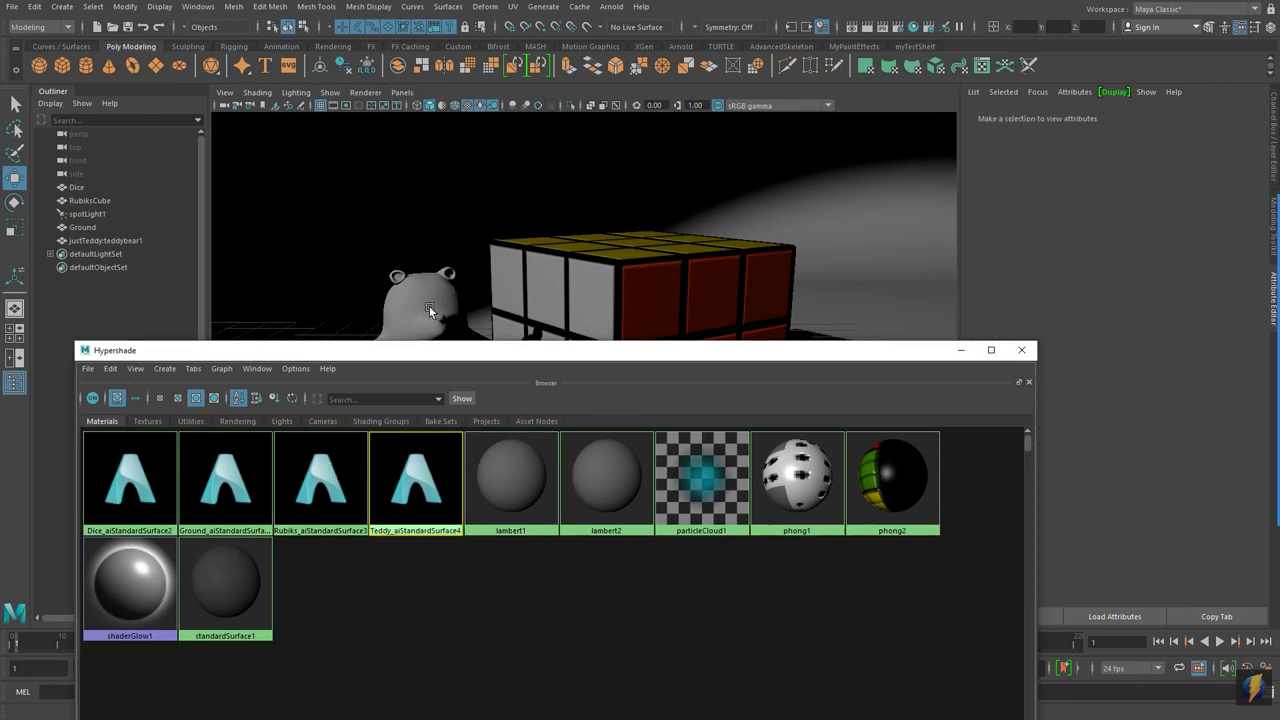
click(405, 465)
click(960, 349)
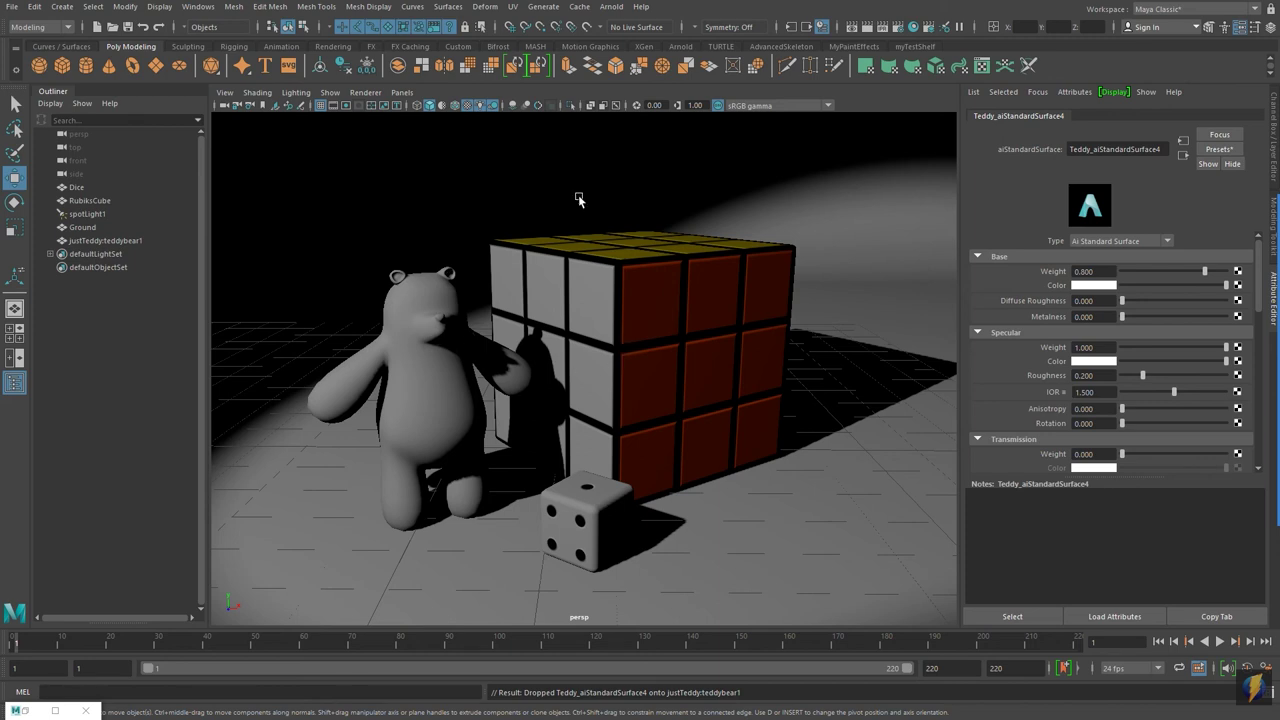
- Render the current frame with Arnold to check the teddy bear's default material
click(880, 27)
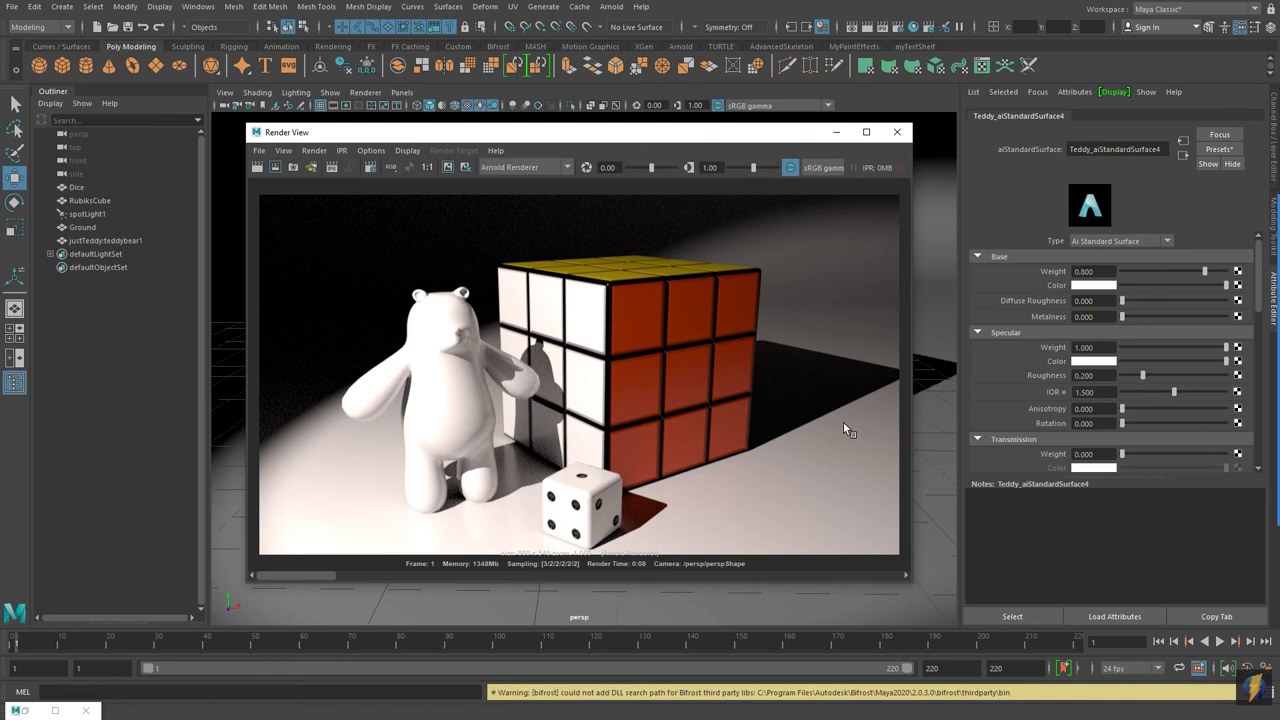
mouse_move(1276, 360)
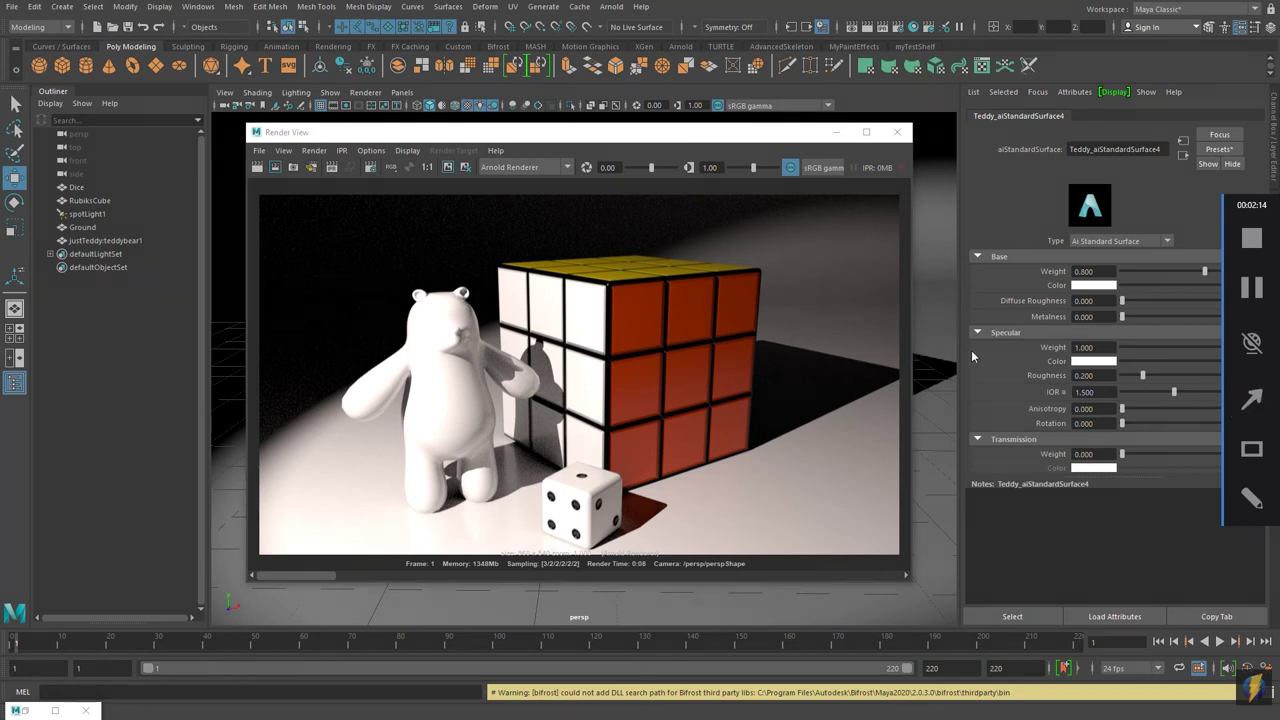
mouse_move(889, 262)
mouse_down()
mouse_move(714, 434)
mouse_move(826, 489)
mouse_move(771, 509)
mouse_move(677, 383)
mouse_move(674, 358)
mouse_move(634, 374)
mouse_move(709, 382)
mouse_move(711, 417)
mouse_move(669, 489)
mouse_move(650, 497)
mouse_move(509, 437)
mouse_move(480, 482)
mouse_move(504, 448)
mouse_move(517, 486)
mouse_move(471, 491)
mouse_move(514, 466)
mouse_move(466, 323)
mouse_move(475, 462)
mouse_move(480, 325)
mouse_move(489, 369)
mouse_move(466, 443)
mouse_move(490, 344)
mouse_up()
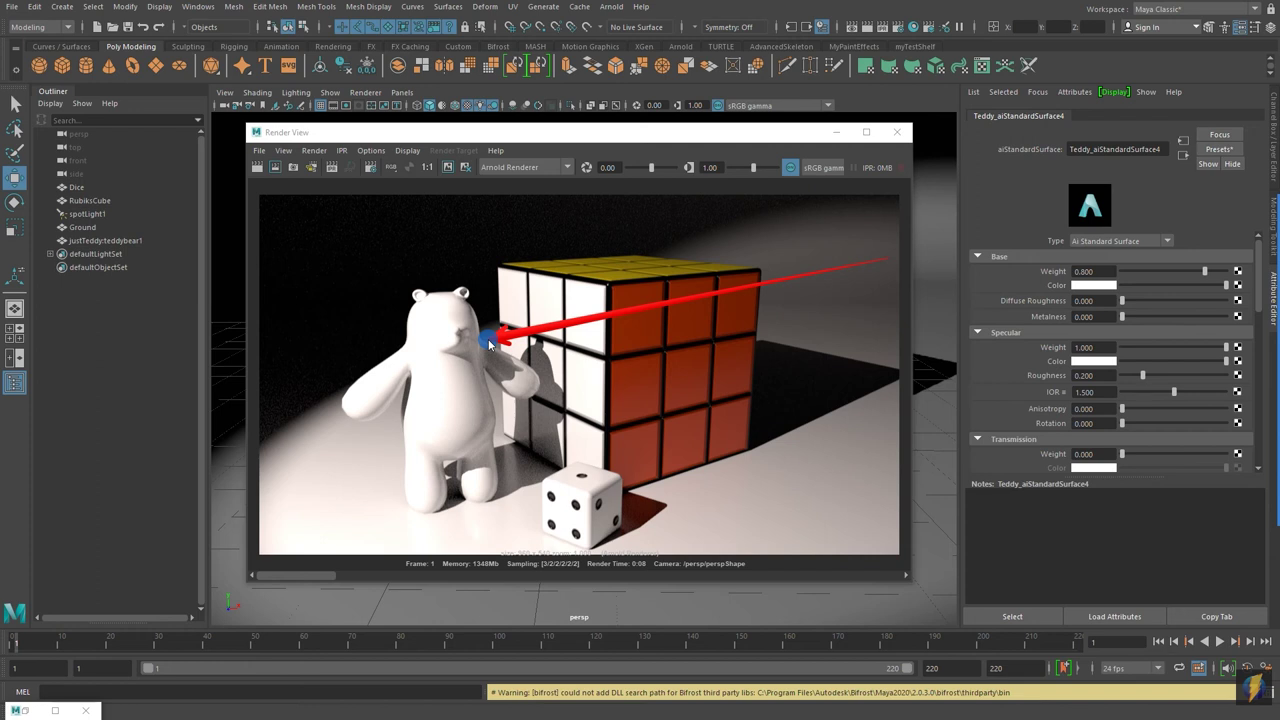
drag(490, 344, 508, 333)
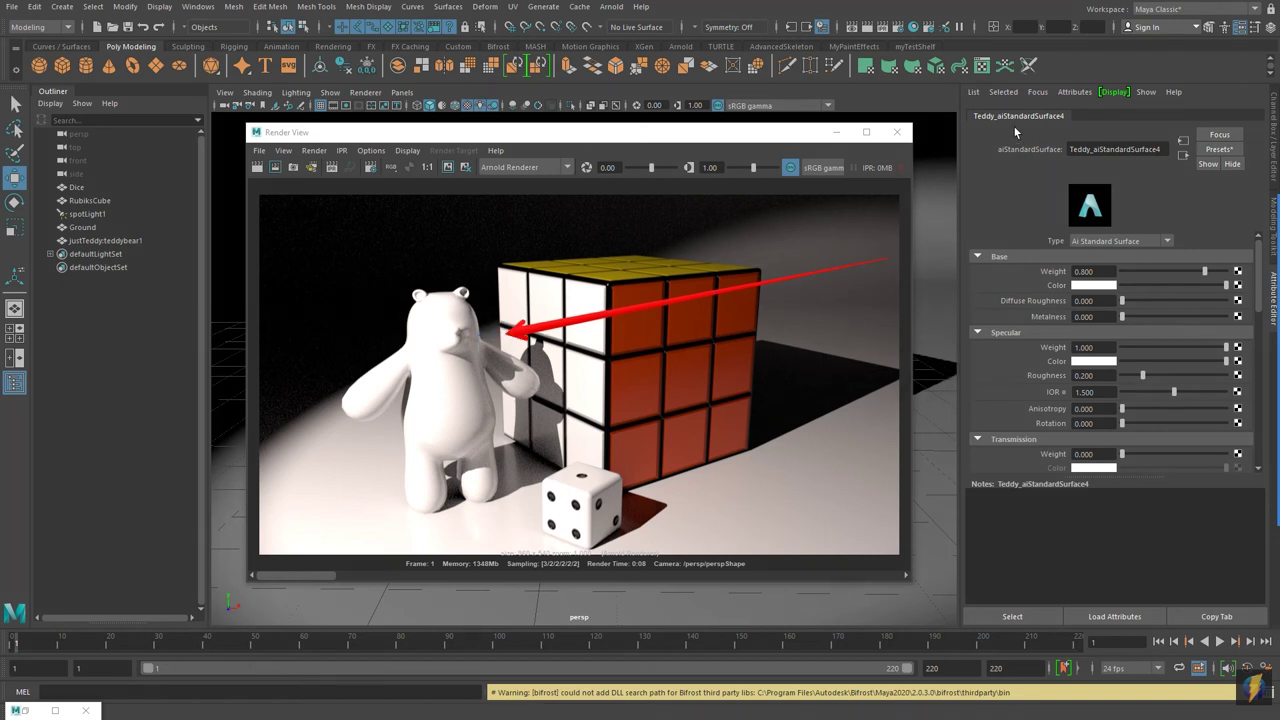
- Set the teddy material's base color to green (H 120, S 1, V 0.49) and render the frame again
click(1088, 285)
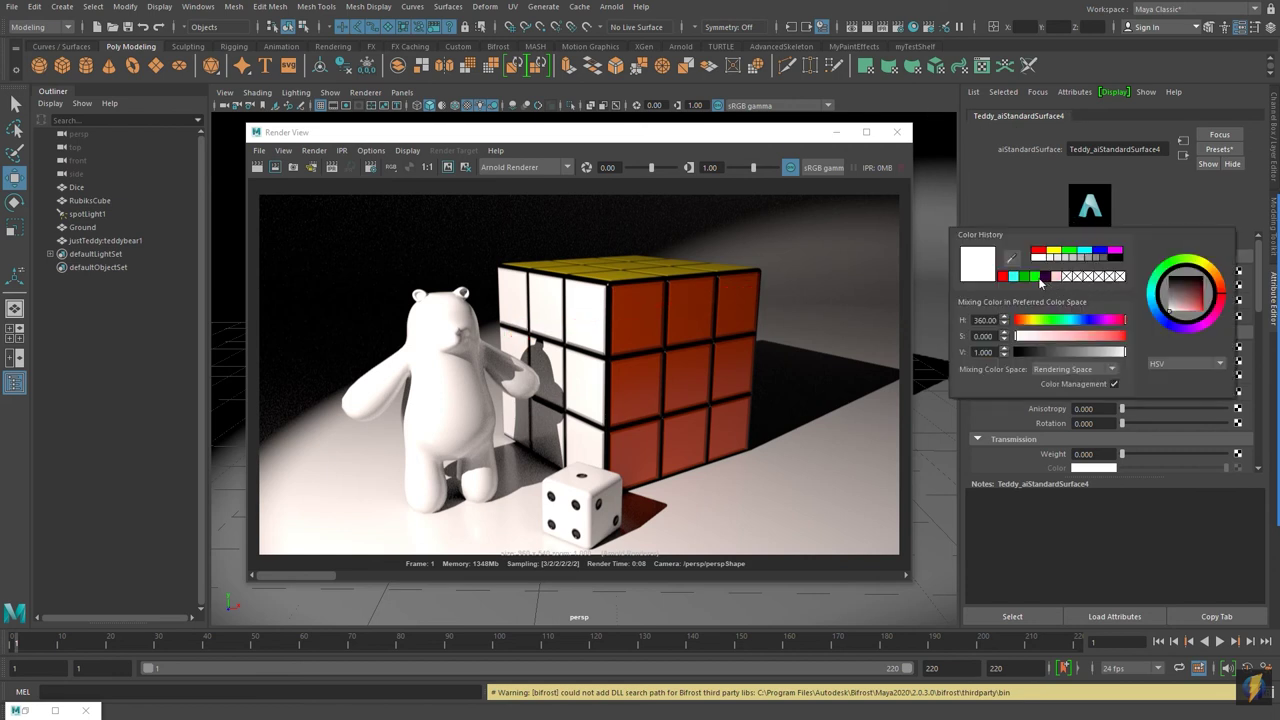
click(1024, 277)
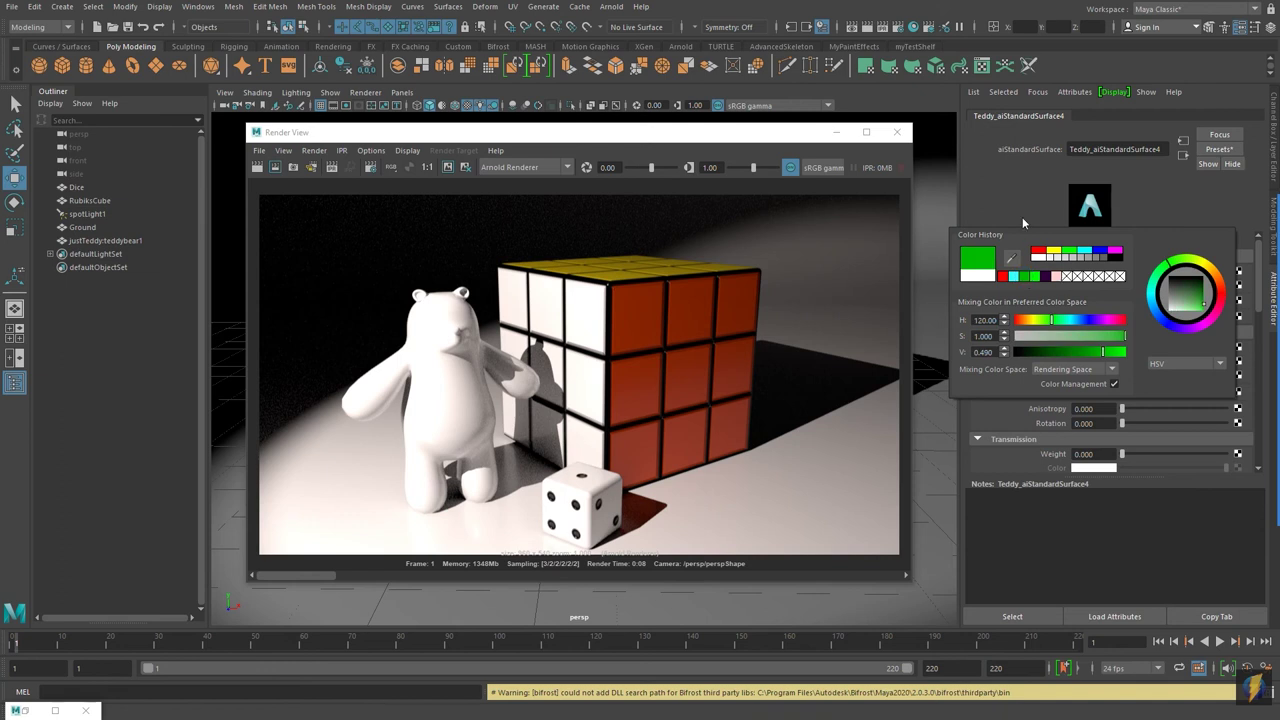
click(257, 167)
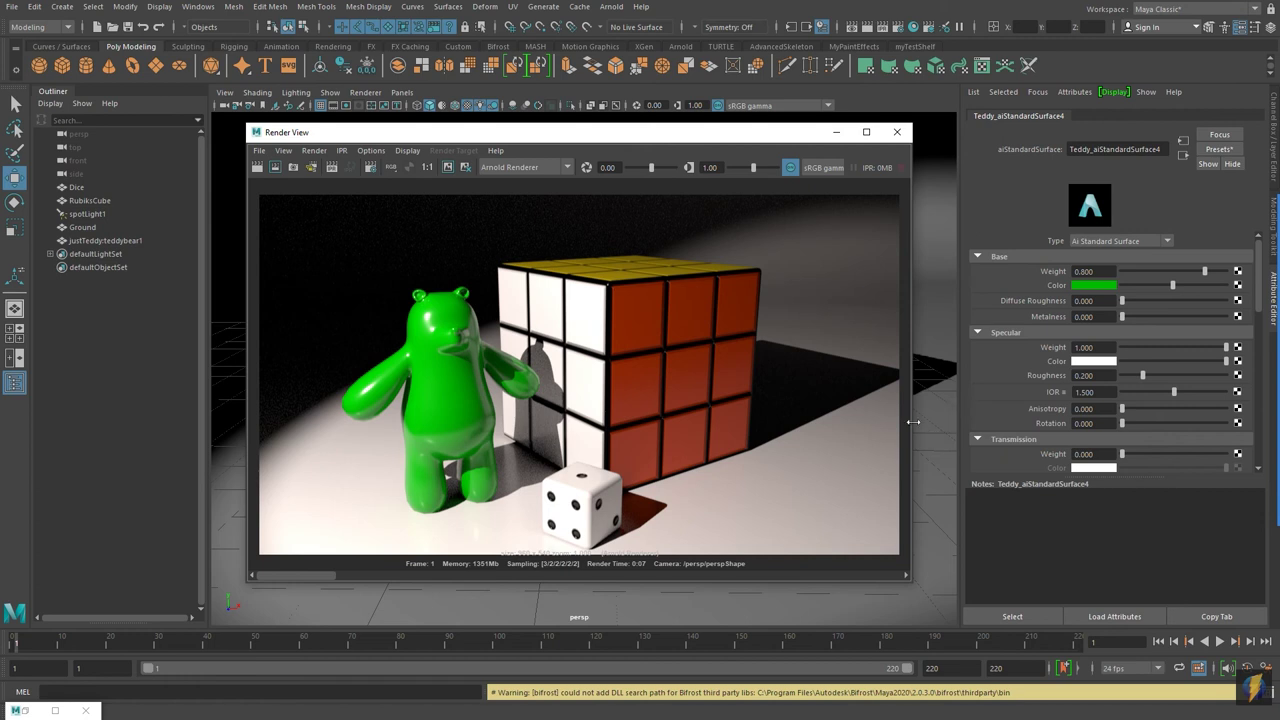
- Set the teddy material's Metalness to 1.000 and render the frame again
click(1249, 406)
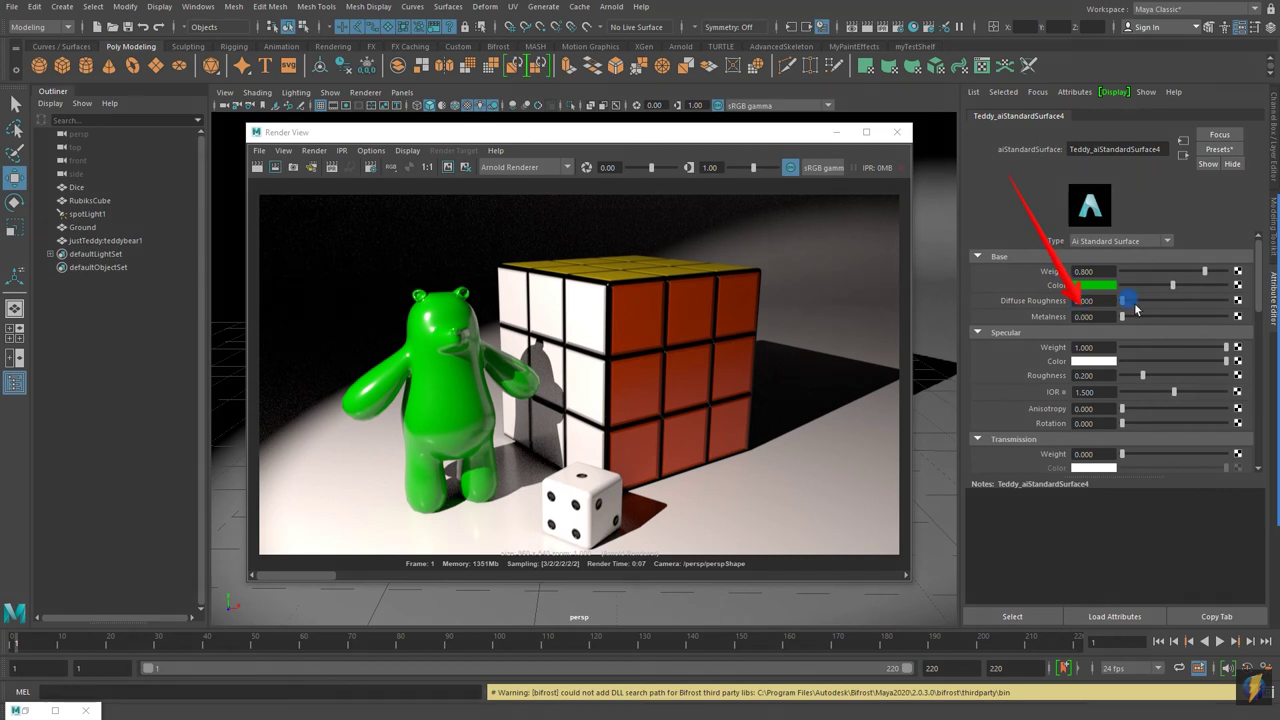
drag(1122, 316, 1275, 320)
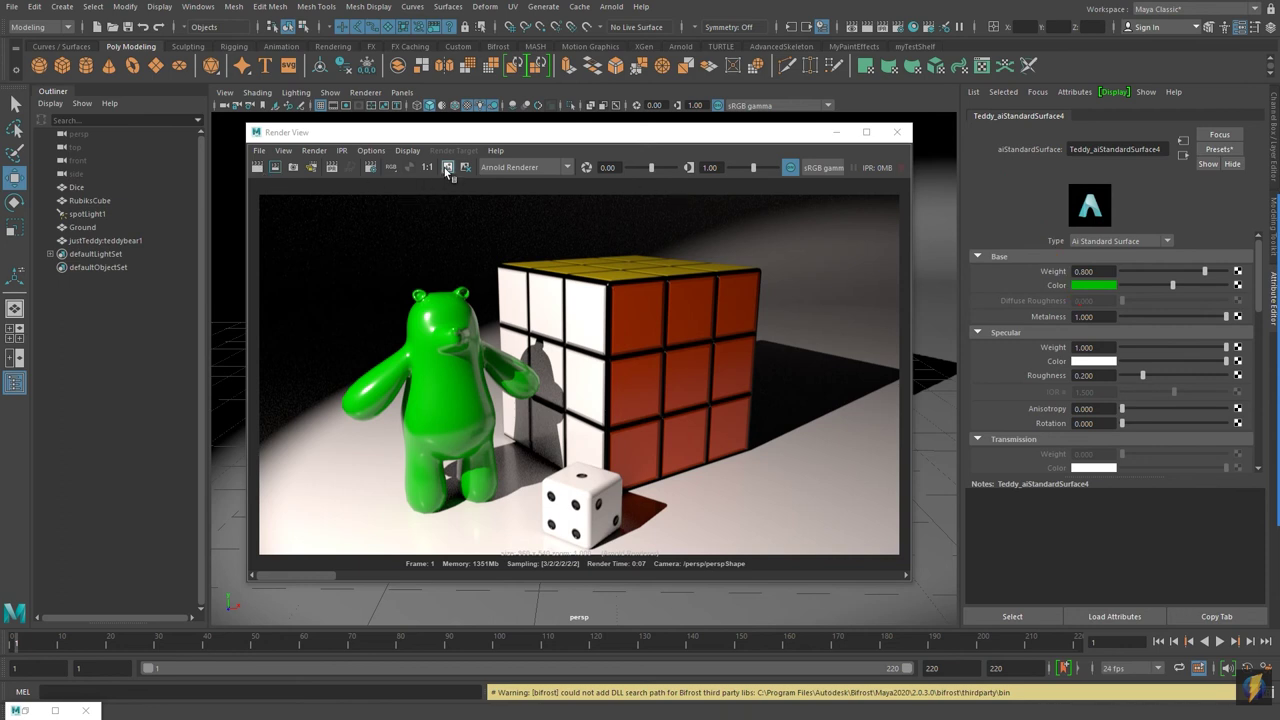
click(257, 167)
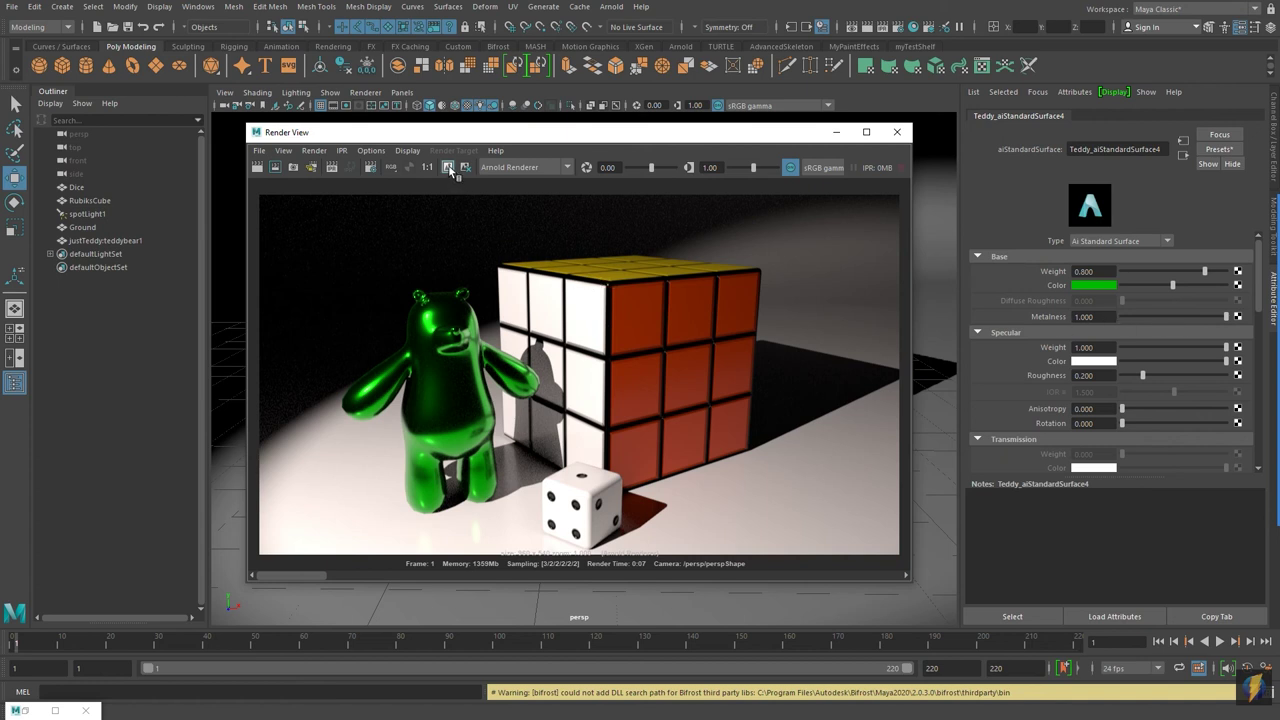
- Compare the stored metallic and non-metallic renders of the teddy bear
drag(312, 576, 466, 578)
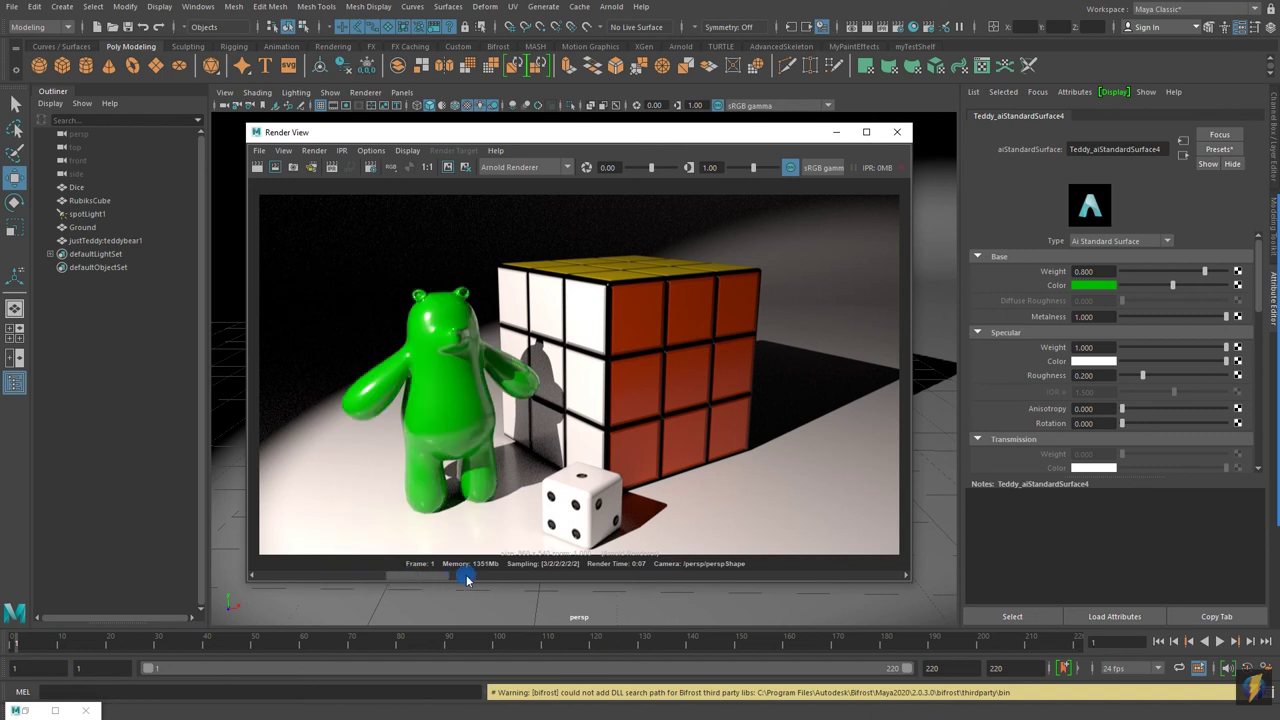
drag(466, 578, 394, 580)
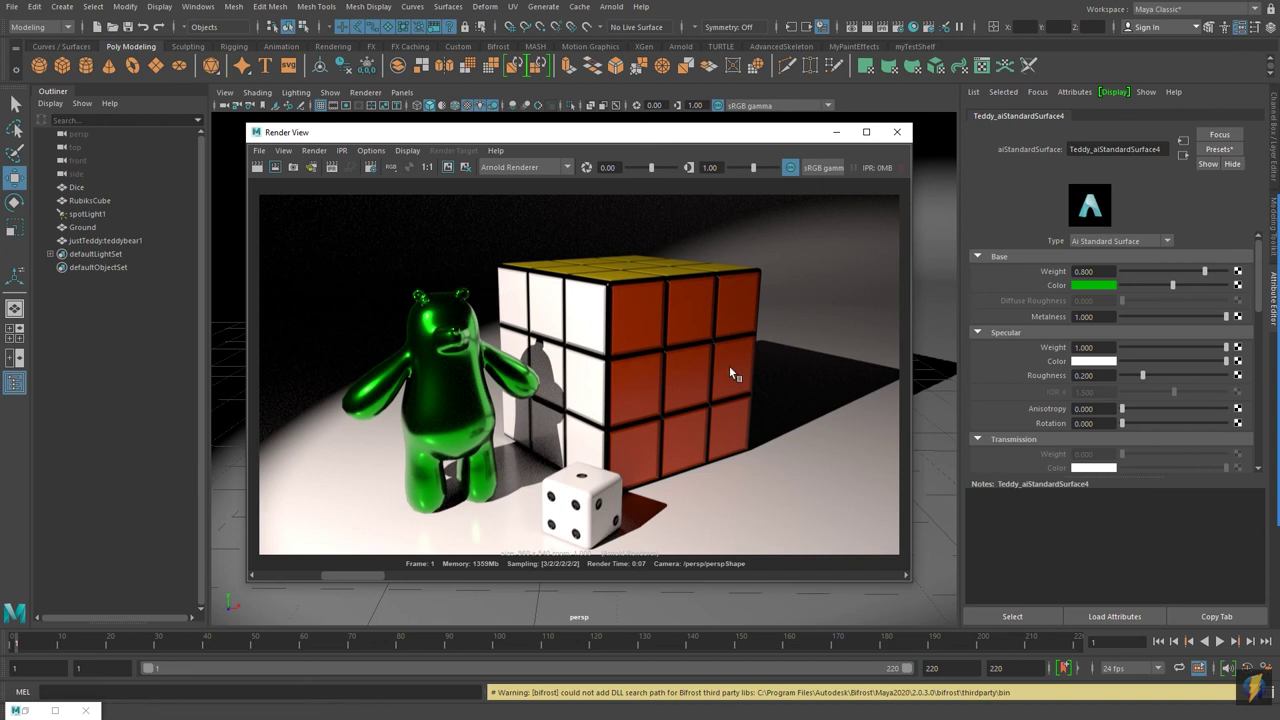
- Set the teddy material's Metalness to 0.000 and render the frame again
click(1224, 316)
drag(1227, 320, 1085, 316)
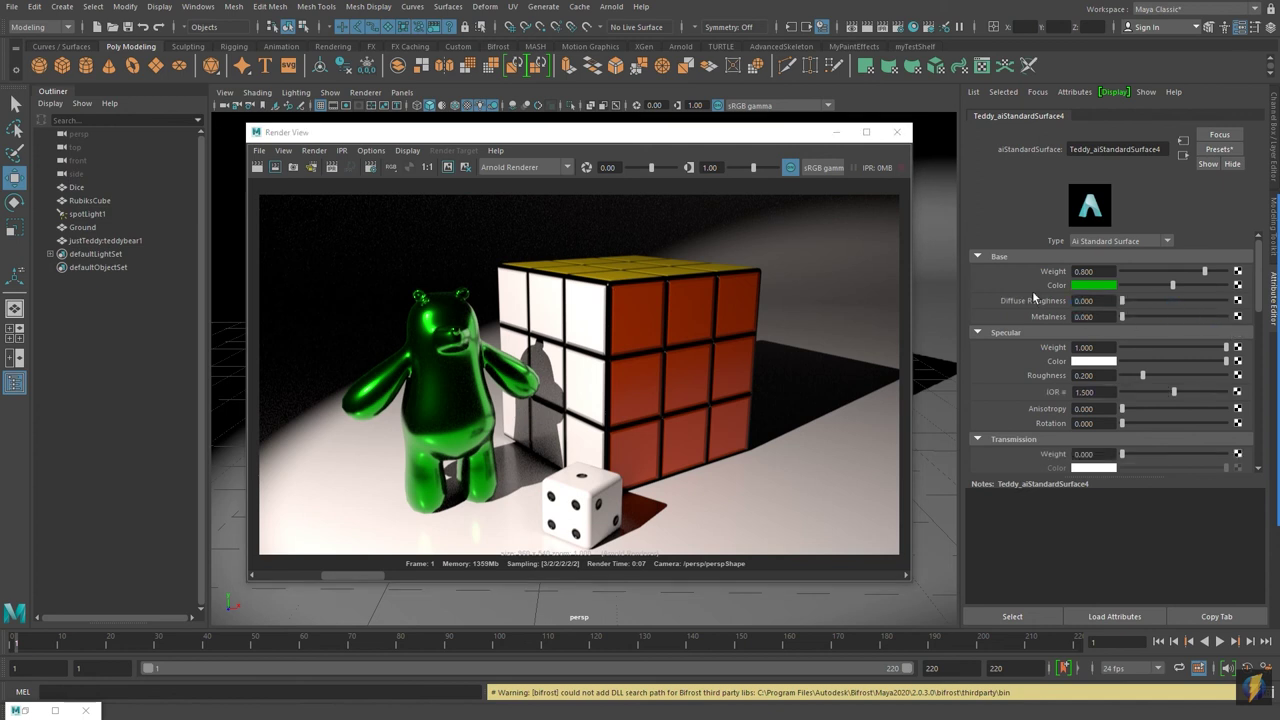
click(368, 576)
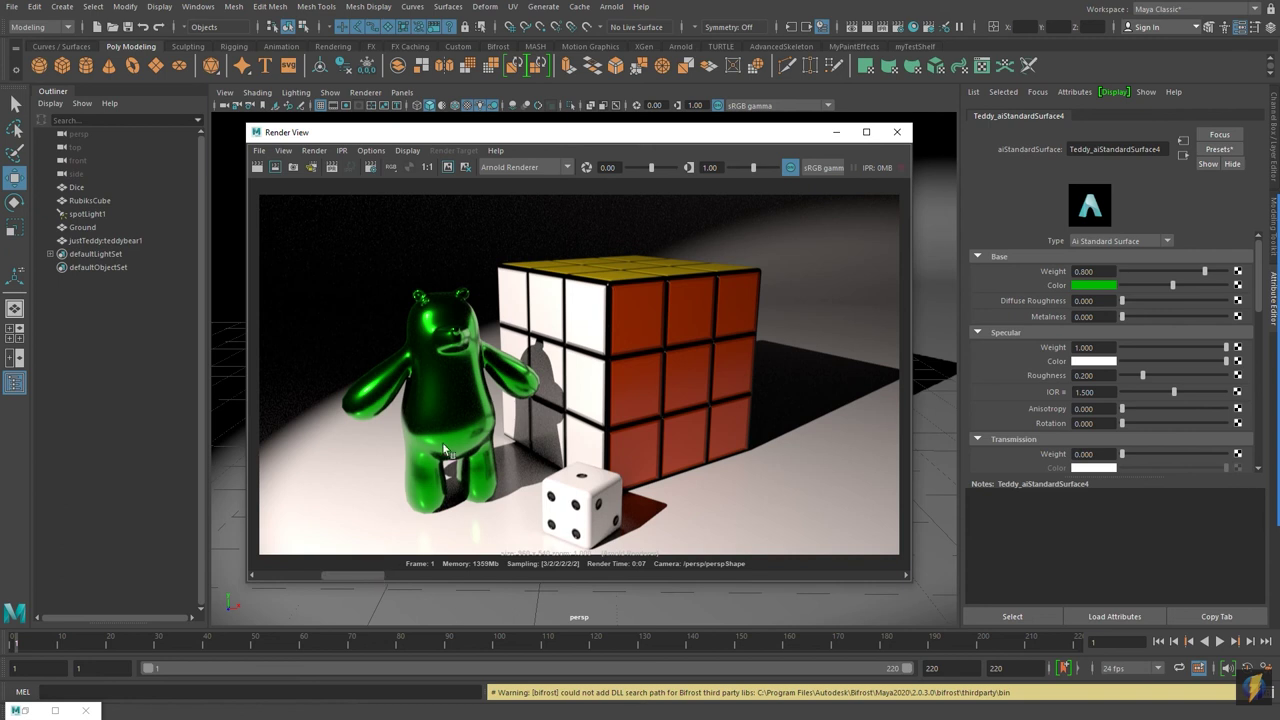
click(257, 167)
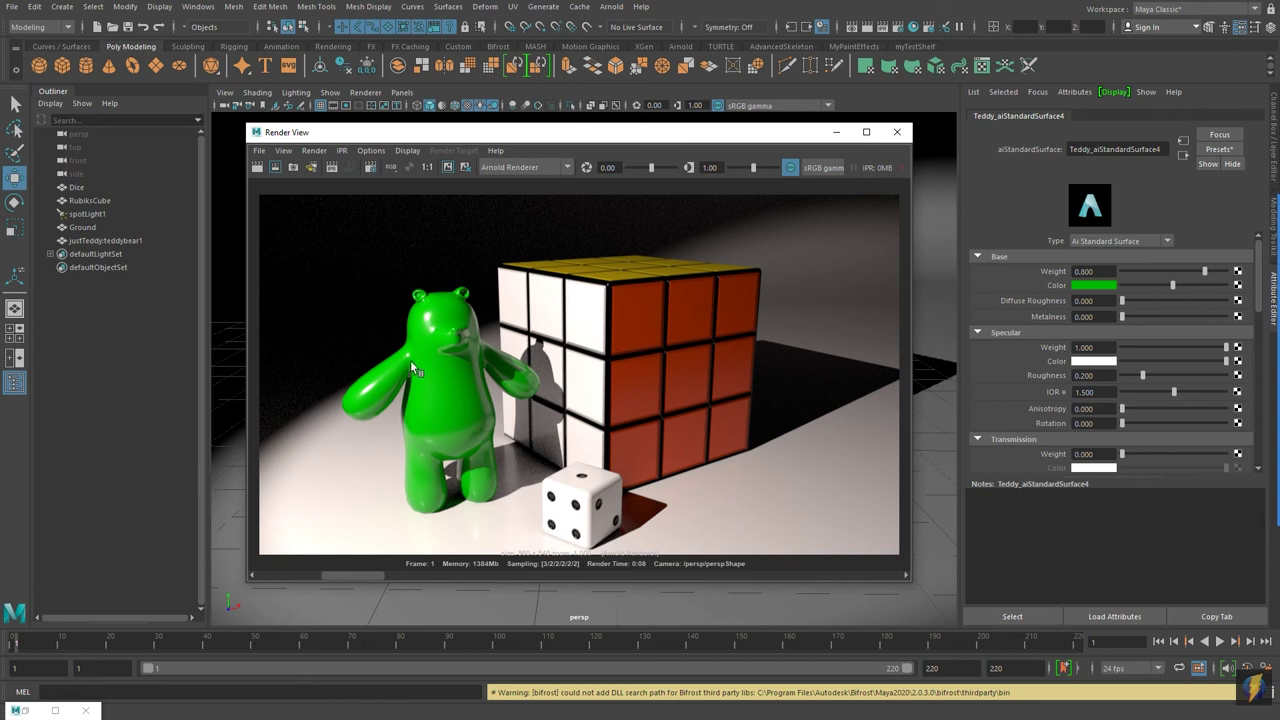
- Set the teddy material's Specular Weight to 0.000 and render the frame again
mouse_move(1254, 358)
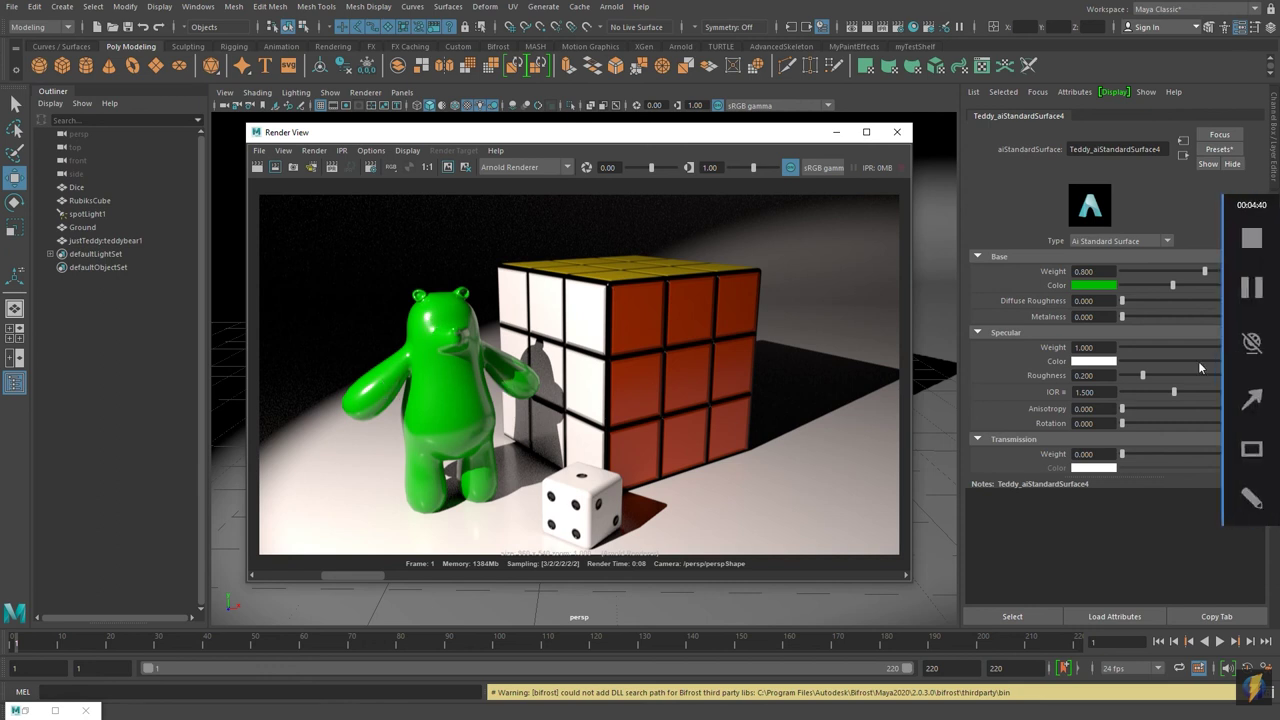
drag(1224, 352, 1062, 352)
click(257, 167)
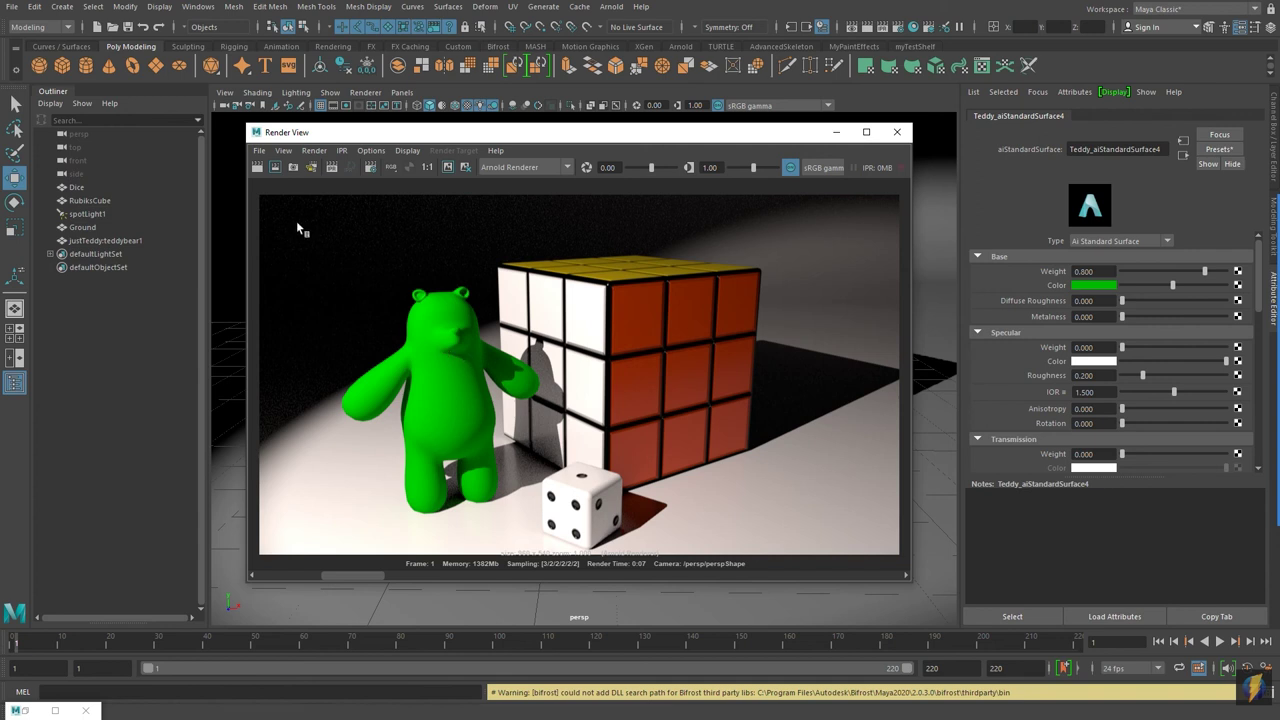
click(257, 167)
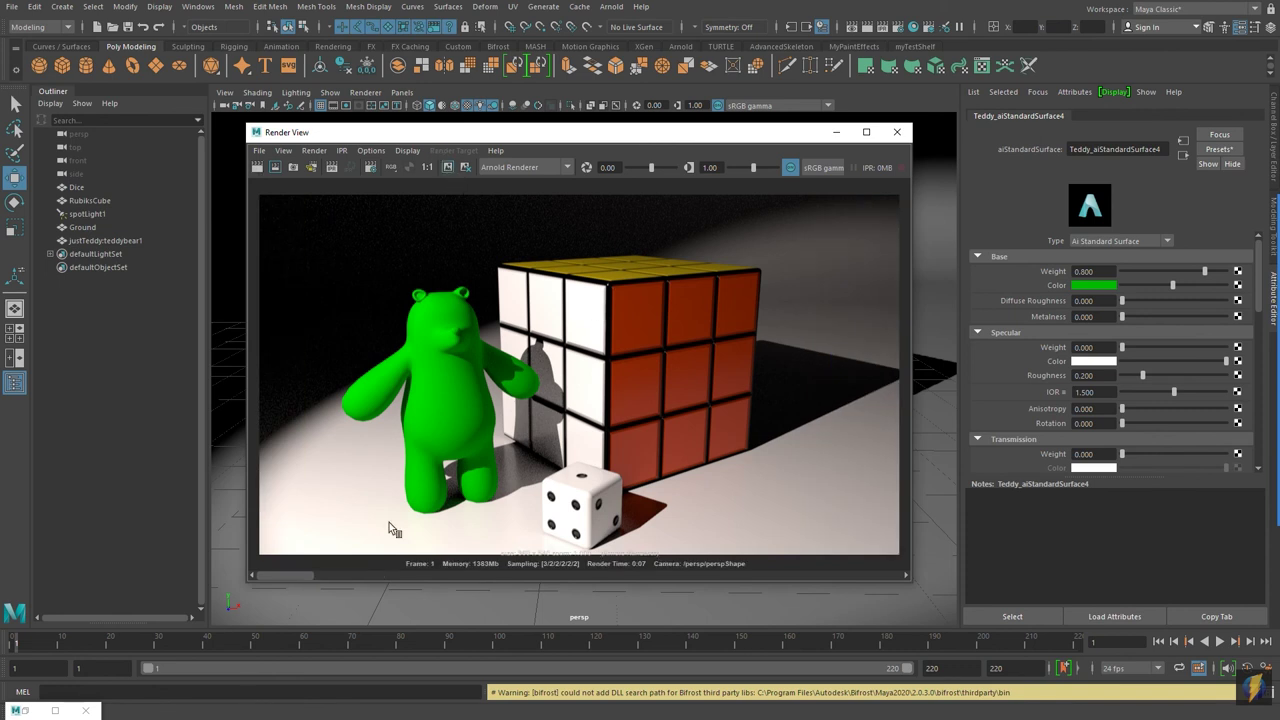
- Compare the render without specular against the stored glossy one and examine the remaining material attributes and the teddy in the viewport
drag(308, 579, 485, 573)
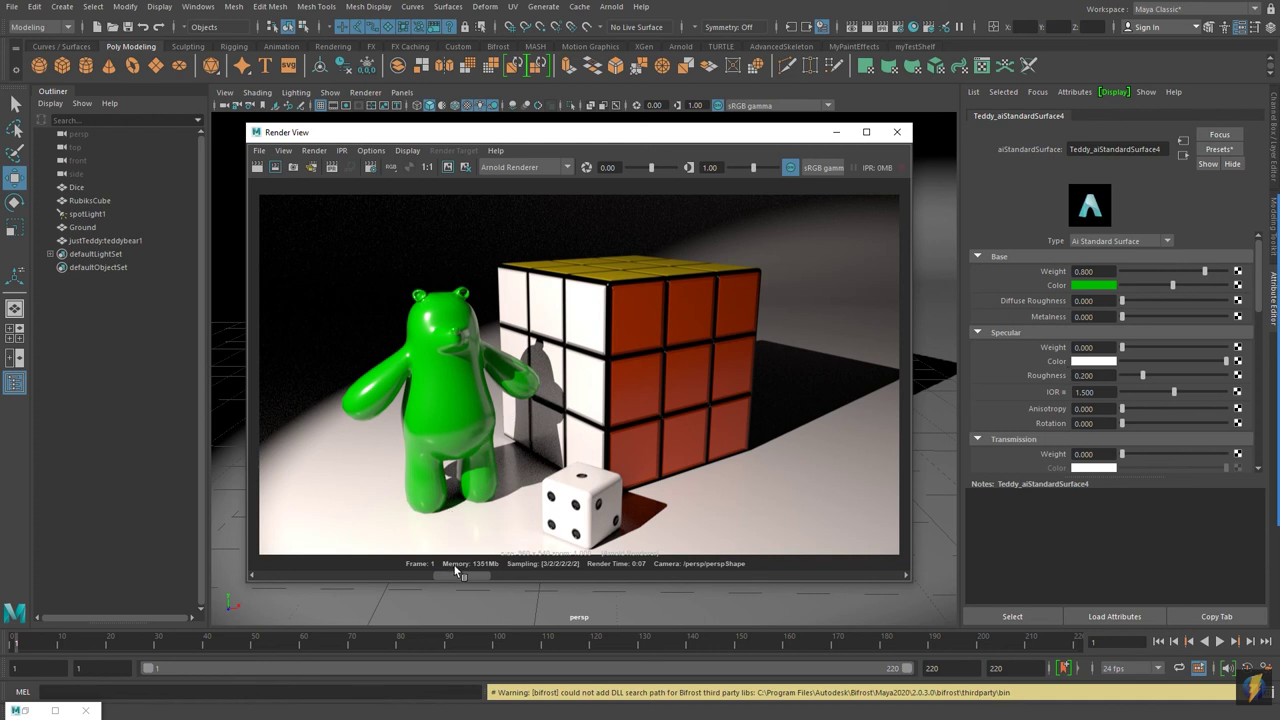
drag(459, 578, 262, 582)
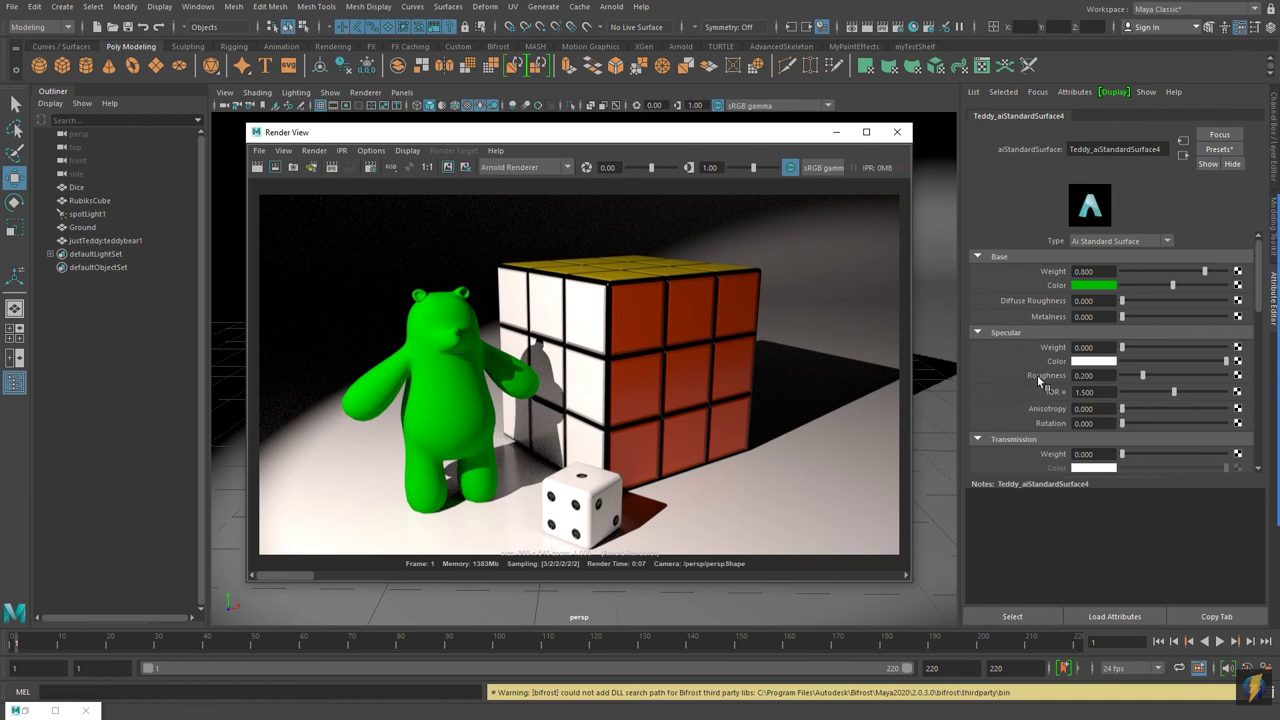
scroll(1040, 385, down, 5)
scroll(1033, 390, up, 8)
click(1012, 444)
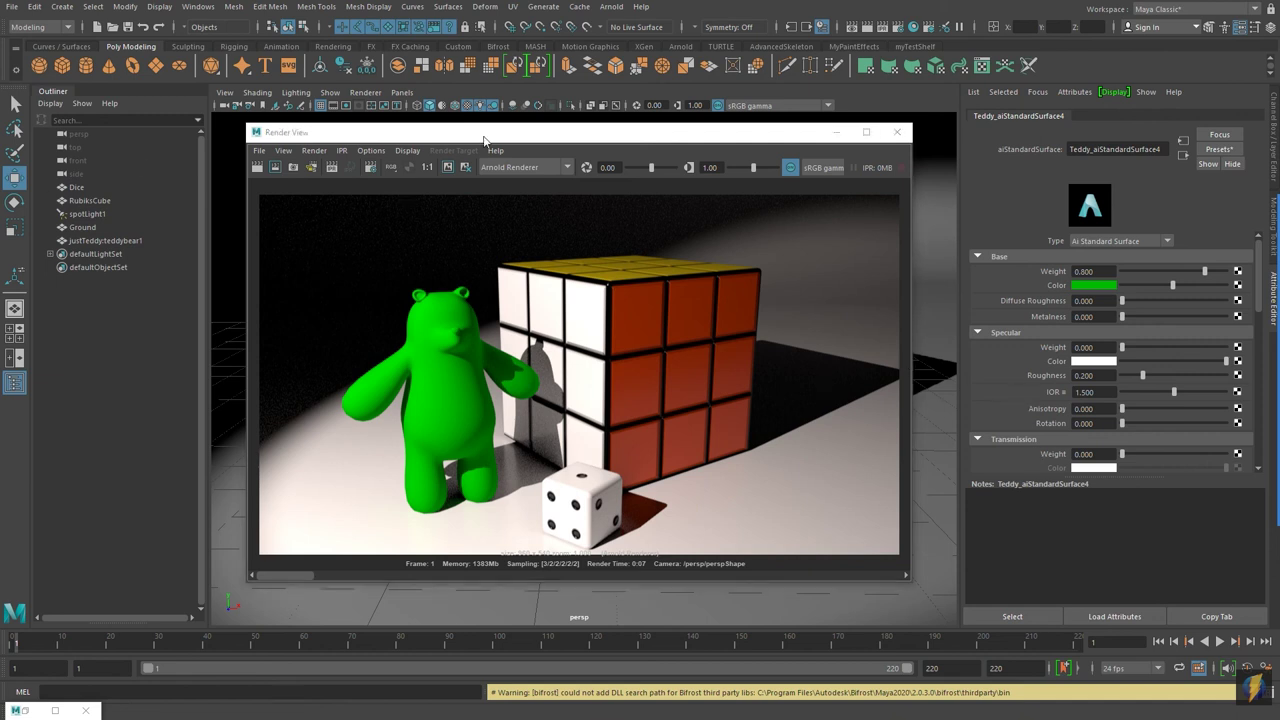
drag(486, 132, 480, 492)
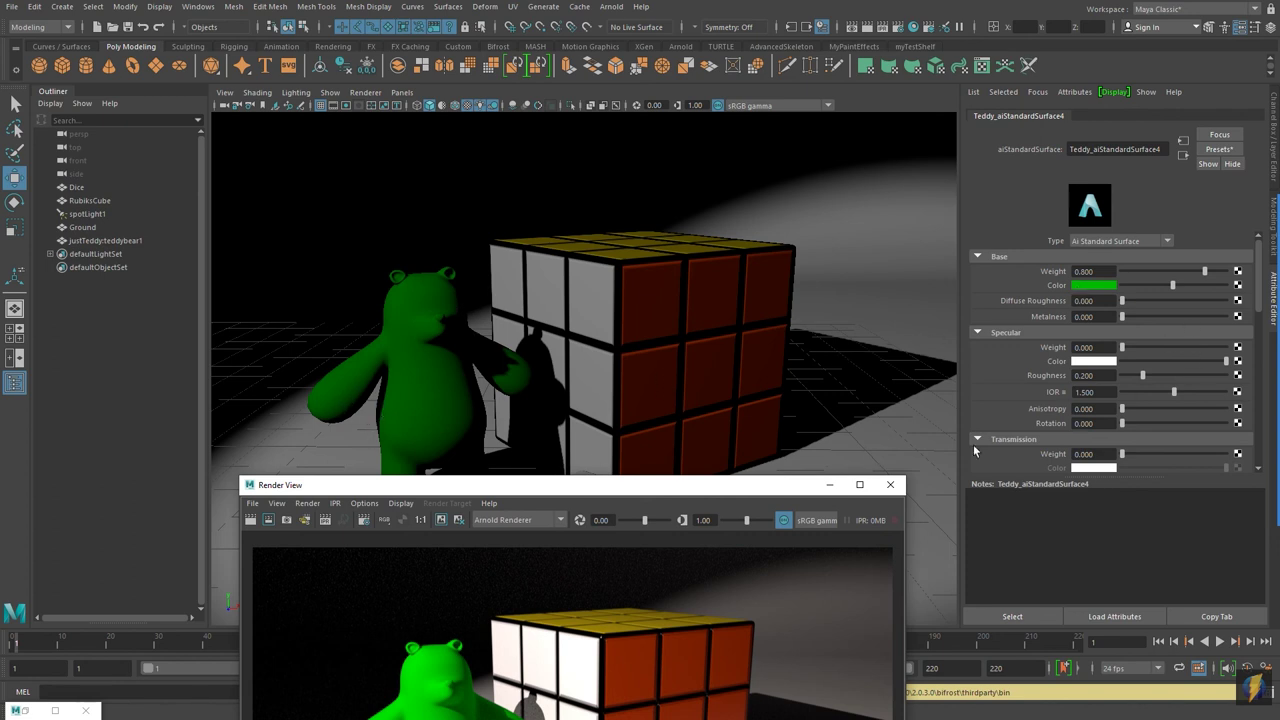
drag(752, 485, 694, 191)
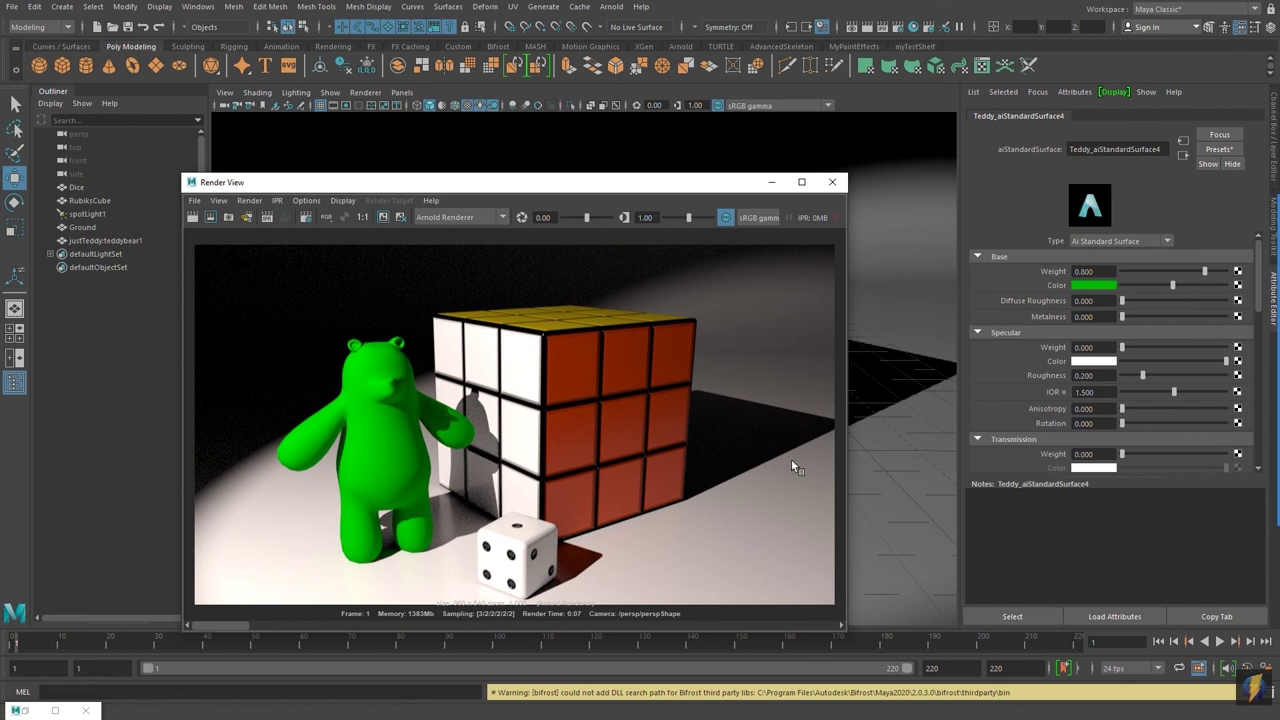
- Replace the teddy material's settings with the Balloon aiStandardSurface preset
mouse_move(1275, 430)
click(1252, 398)
mouse_move(950, 442)
mouse_down()
mouse_move(988, 360)
mouse_move(1140, 162)
mouse_move(1205, 153)
mouse_up()
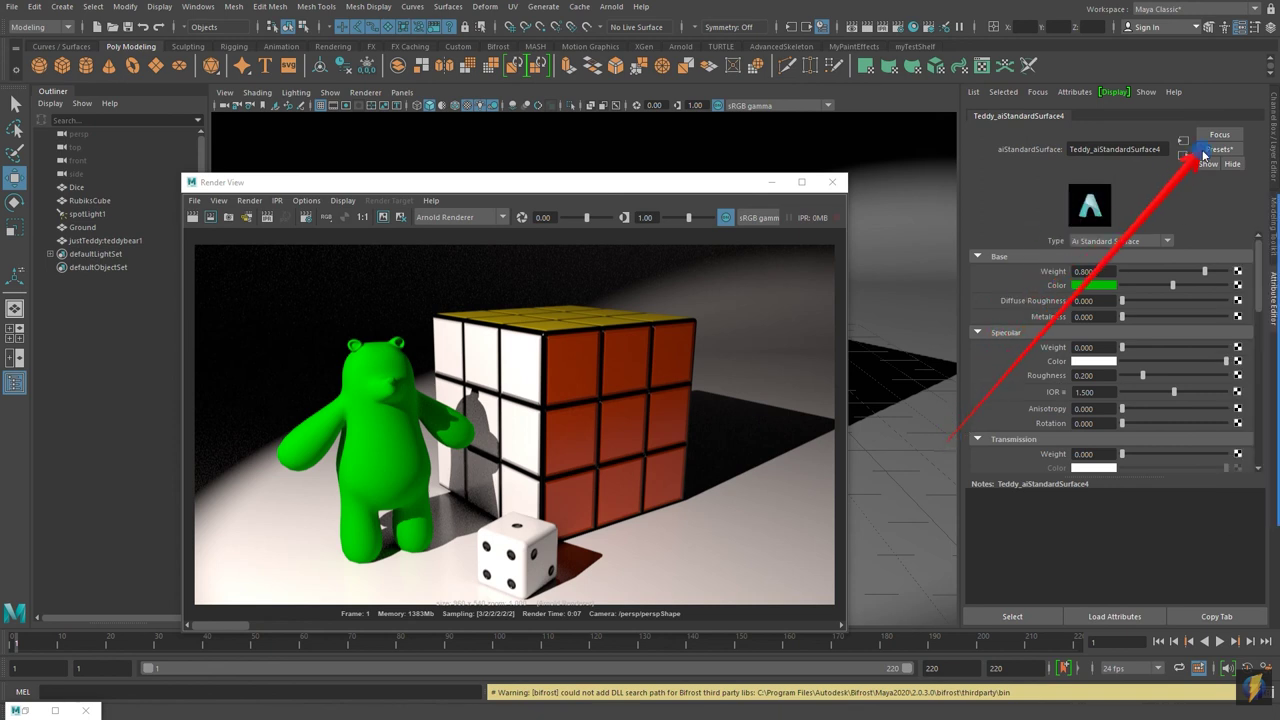
click(1206, 150)
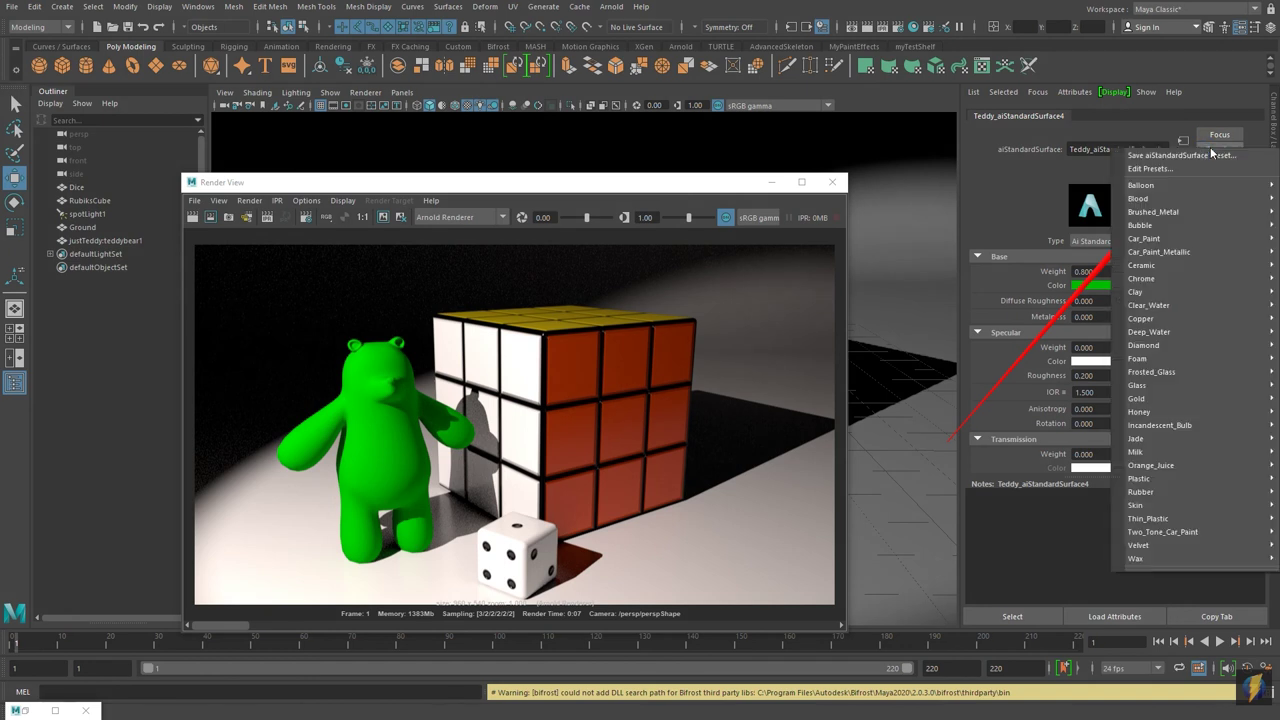
mouse_move(1150, 490)
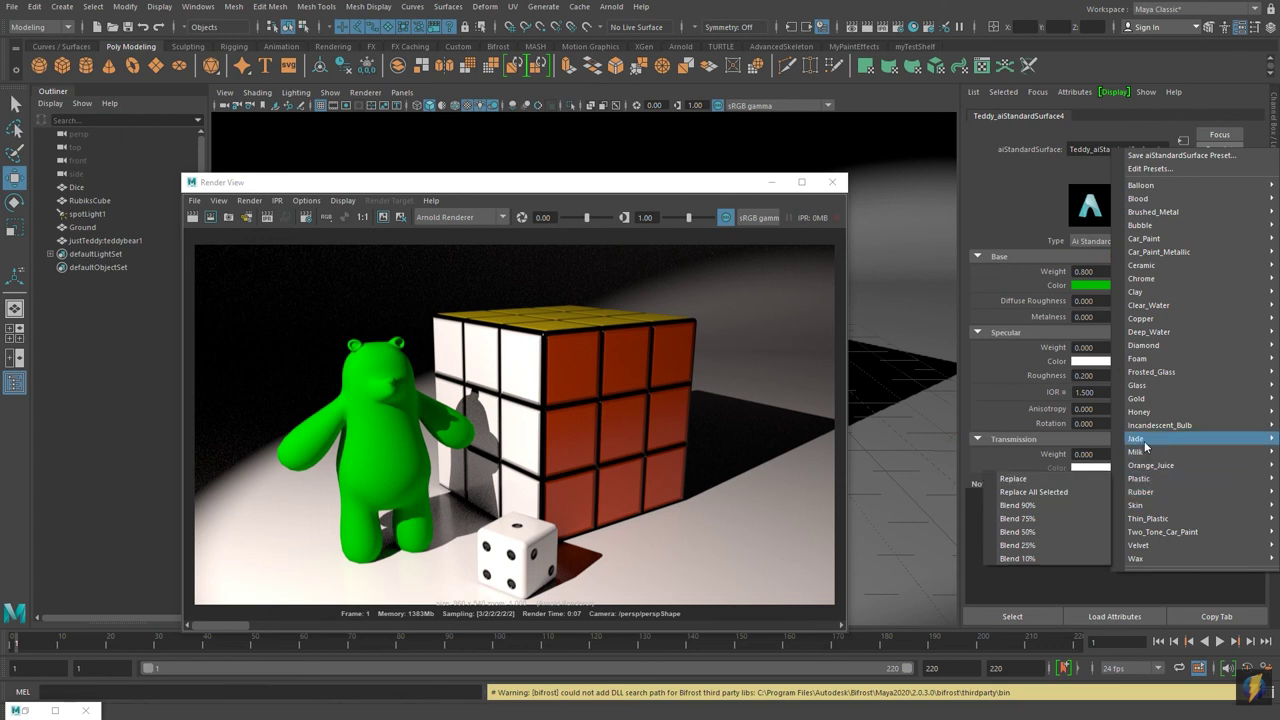
mouse_move(1145, 446)
mouse_move(1160, 230)
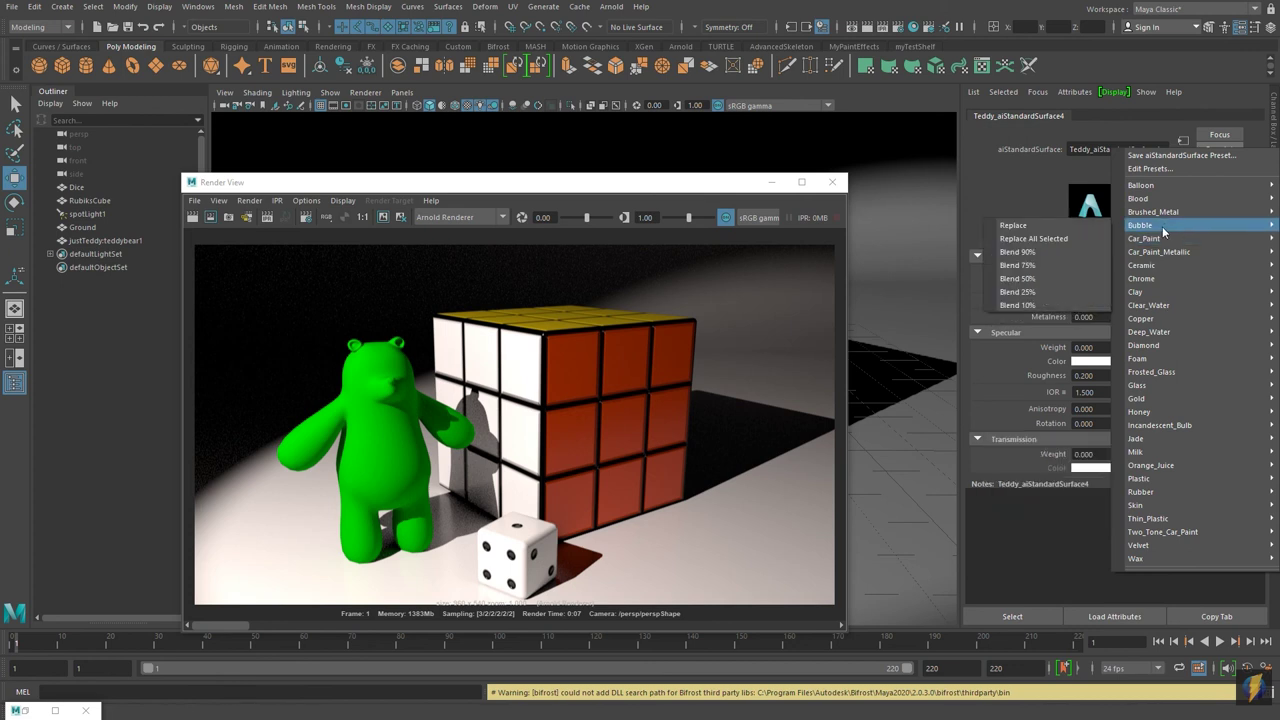
mouse_move(1158, 186)
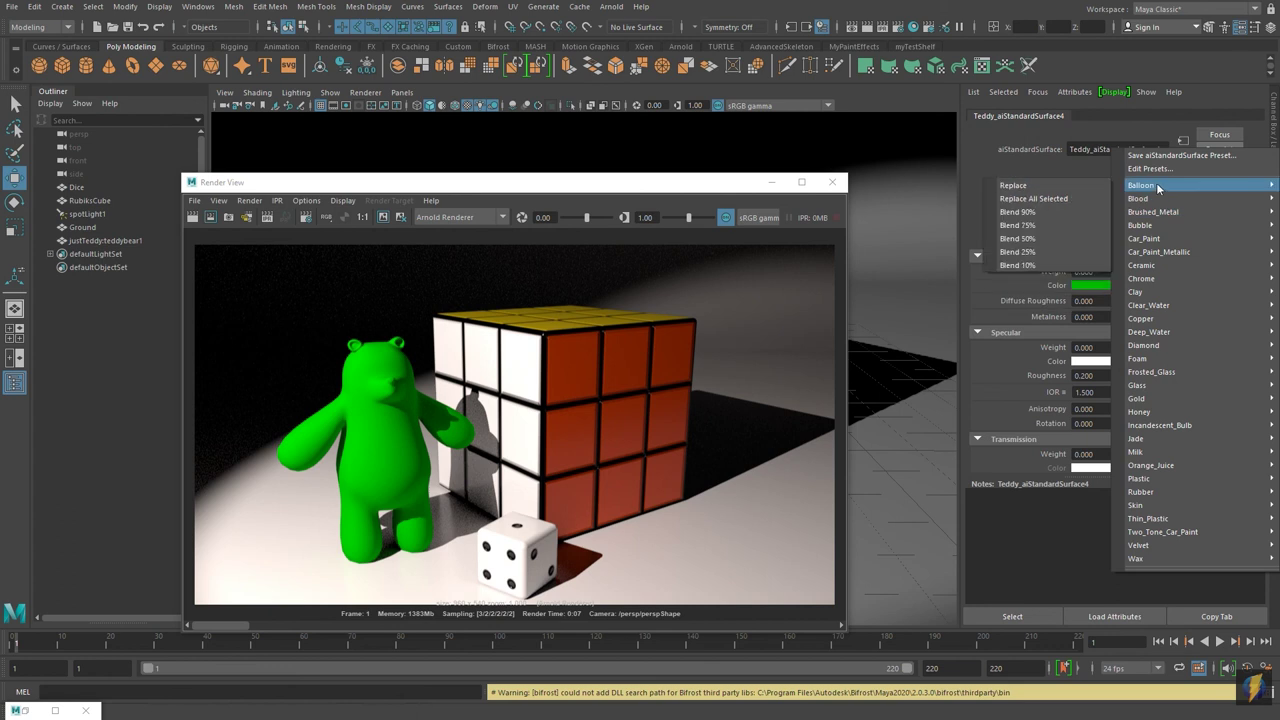
click(1024, 187)
- Look at the teddy bear in the viewport and render the frame with the Balloon preset
drag(586, 192, 603, 568)
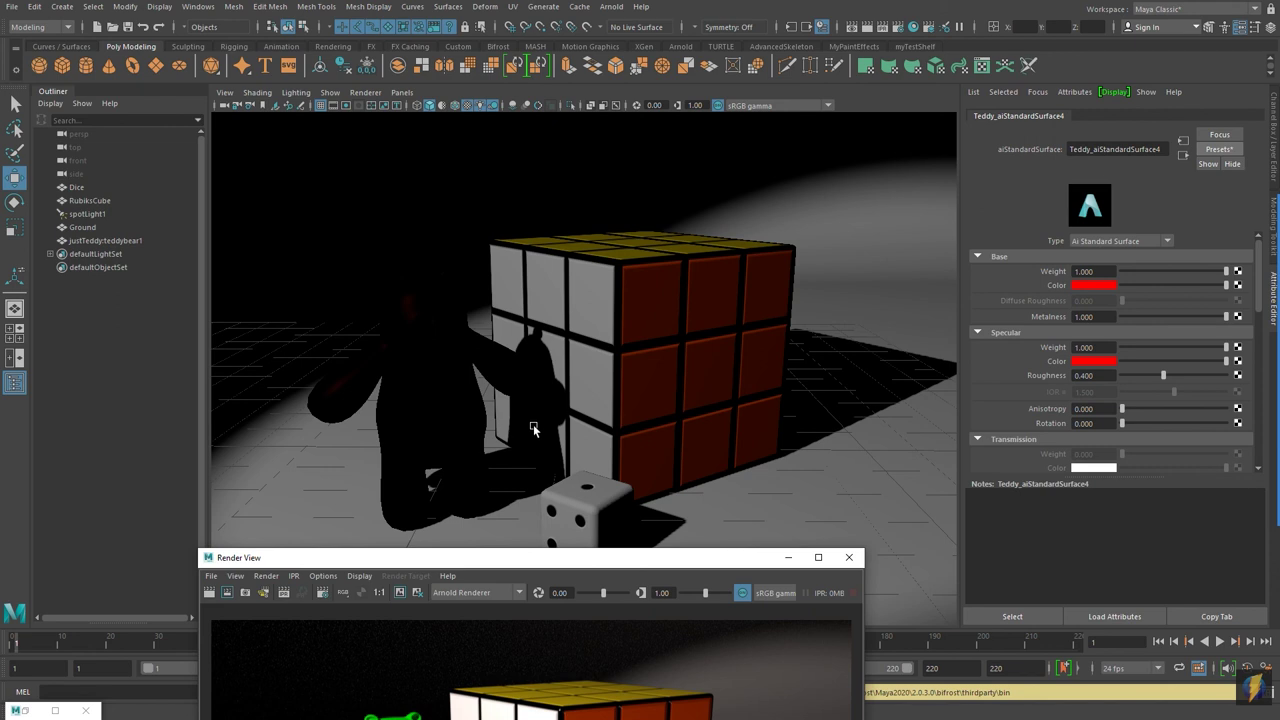
drag(578, 563, 613, 210)
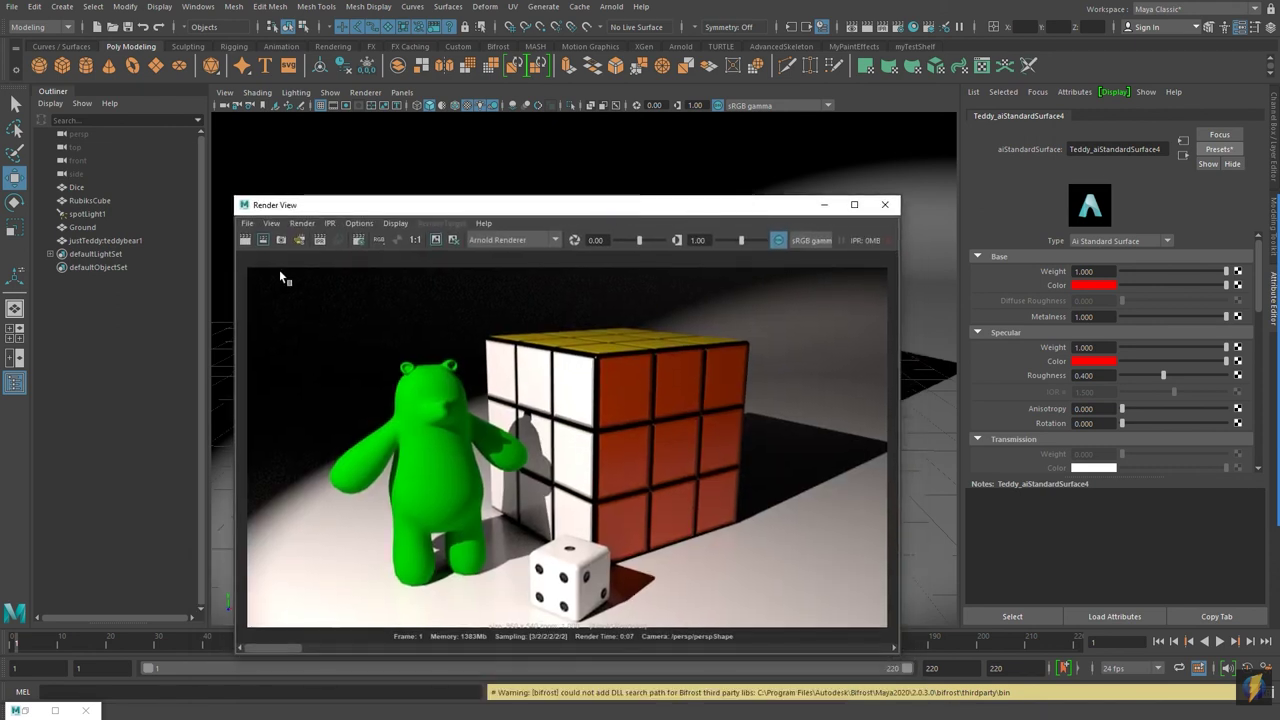
click(246, 241)
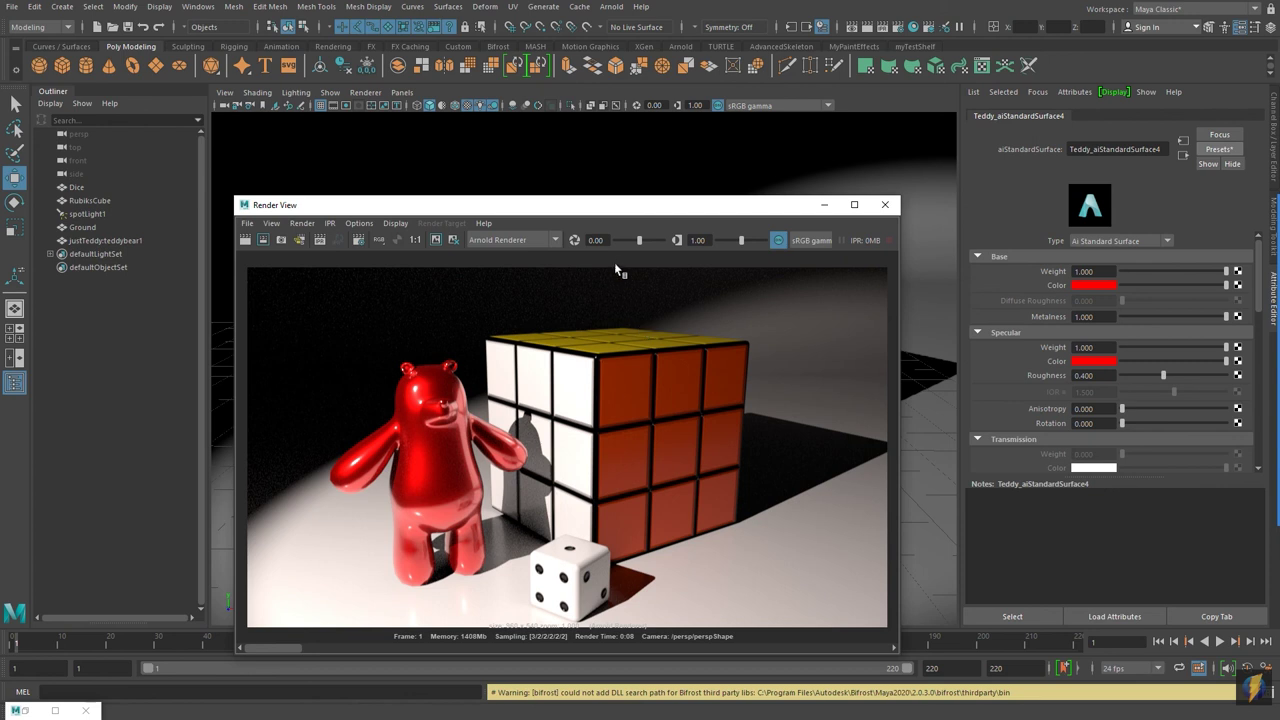
click(246, 240)
- Replace the teddy material's settings with the Brushed_Metal preset and render the frame
drag(737, 206, 604, 128)
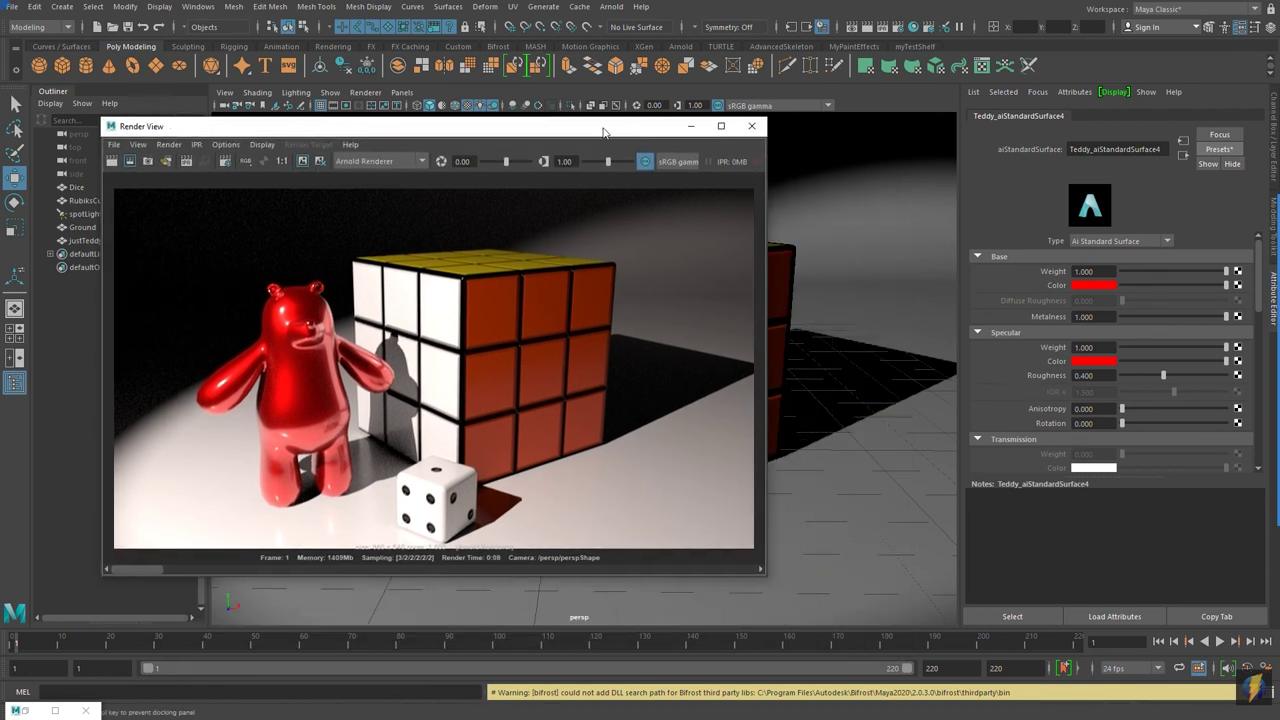
click(1219, 148)
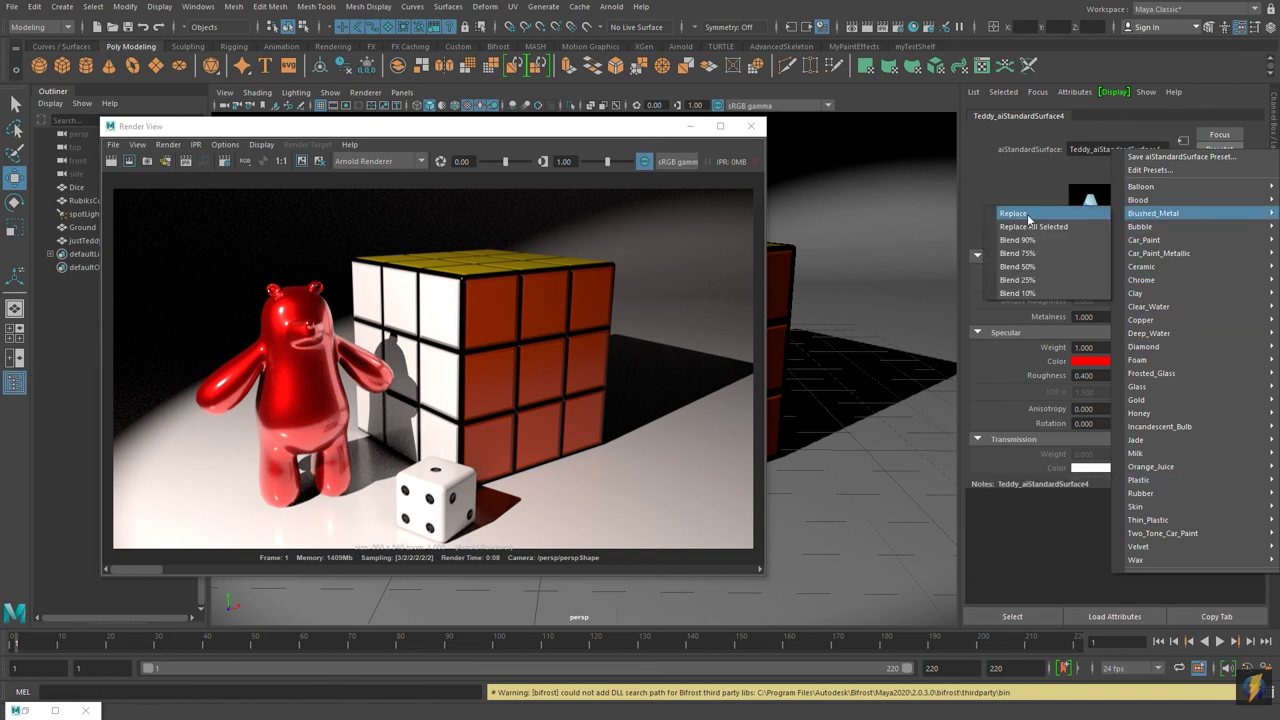
click(1013, 213)
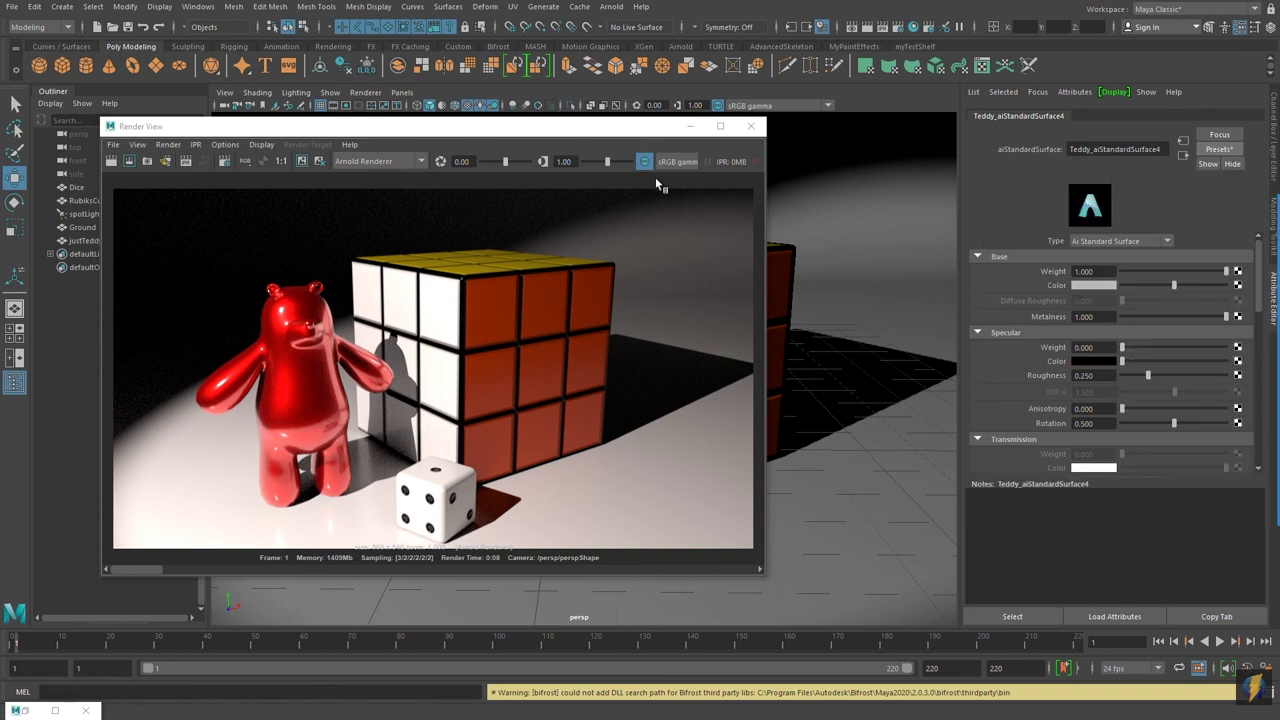
drag(632, 137, 669, 146)
click(895, 27)
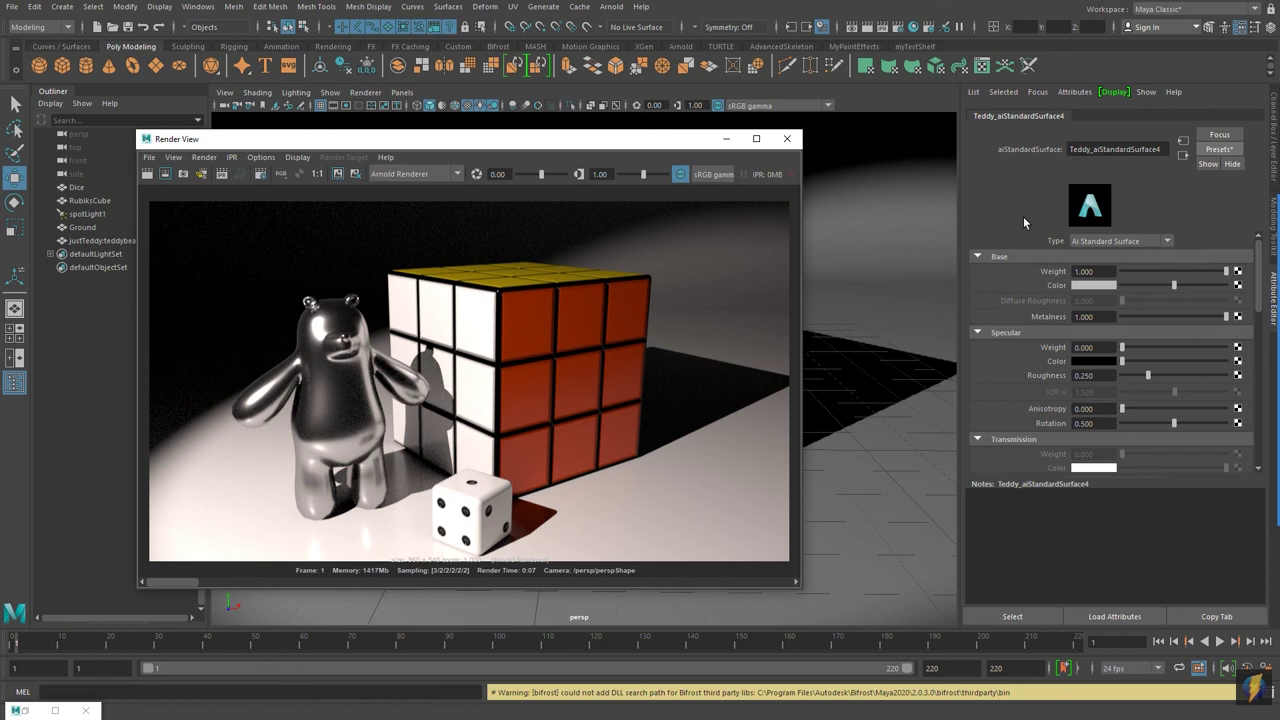
- Change the brushed metal teddy's base color to a muted light blue and render the frame again
click(1087, 285)
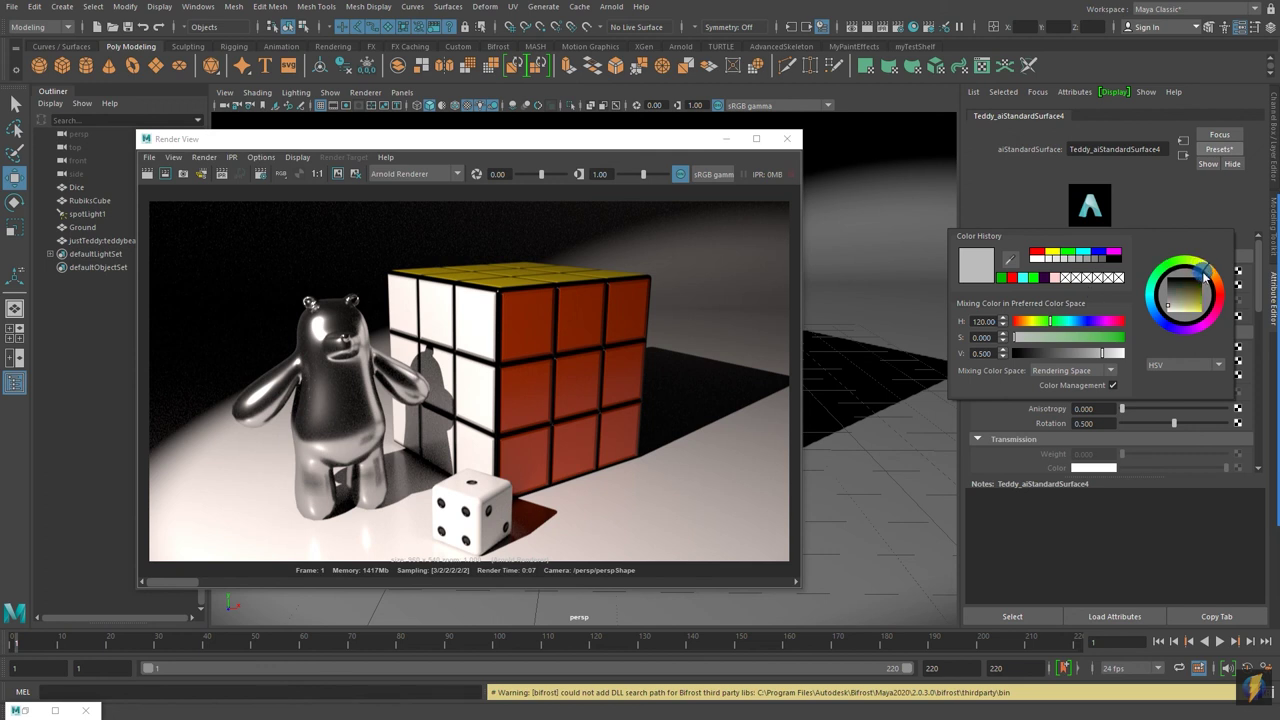
mouse_move(1205, 269)
mouse_down()
mouse_move(1152, 301)
mouse_move(1193, 307)
mouse_up()
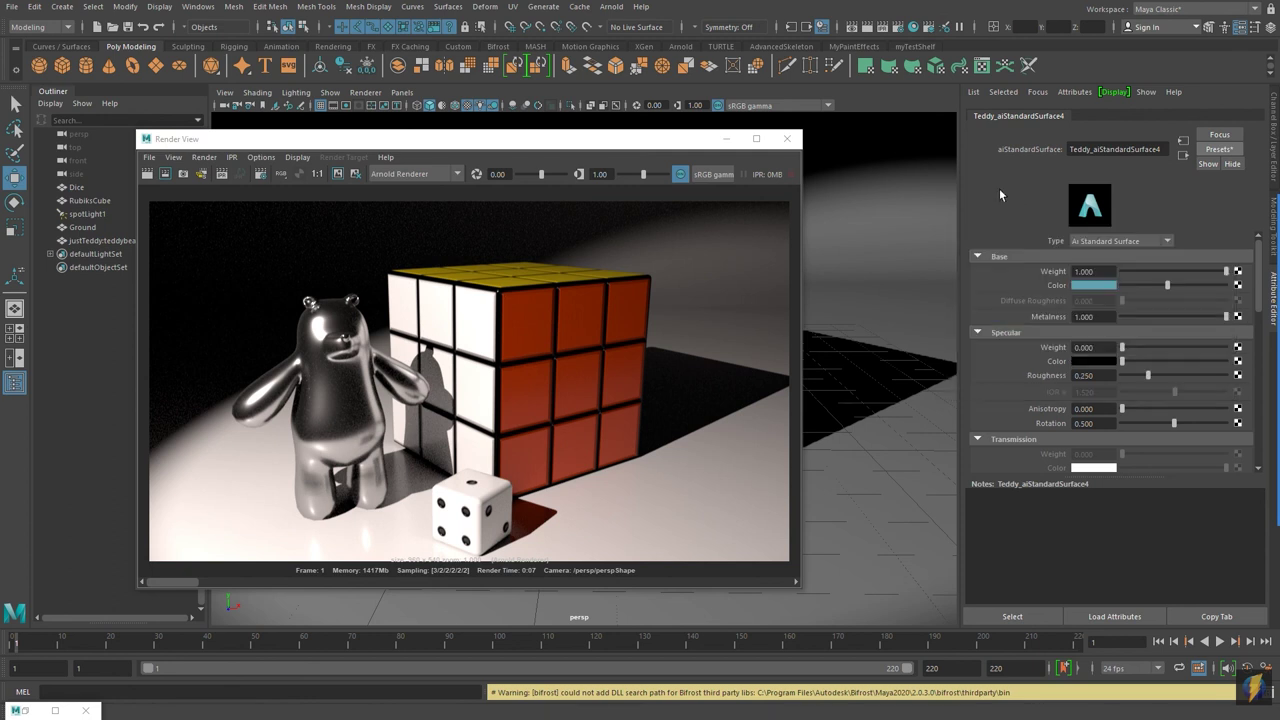
click(147, 174)
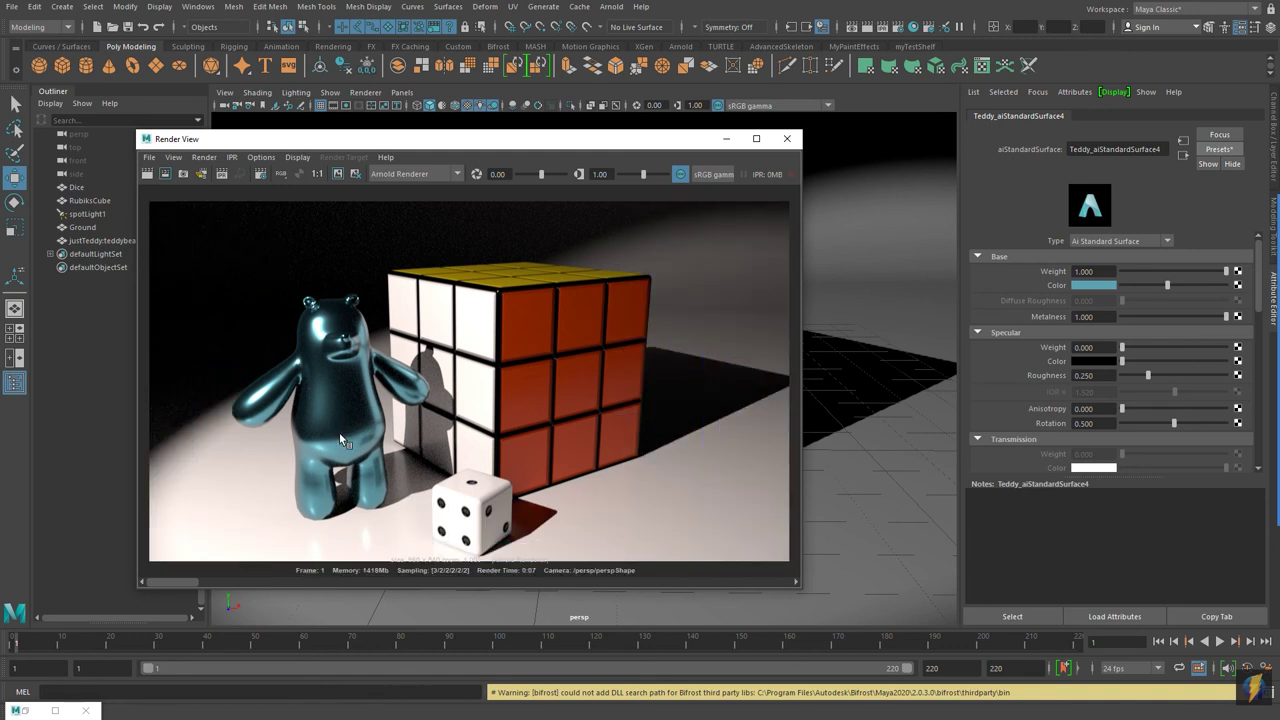
- Replace the teddy material's settings with the Glass preset and render the frame
click(1206, 150)
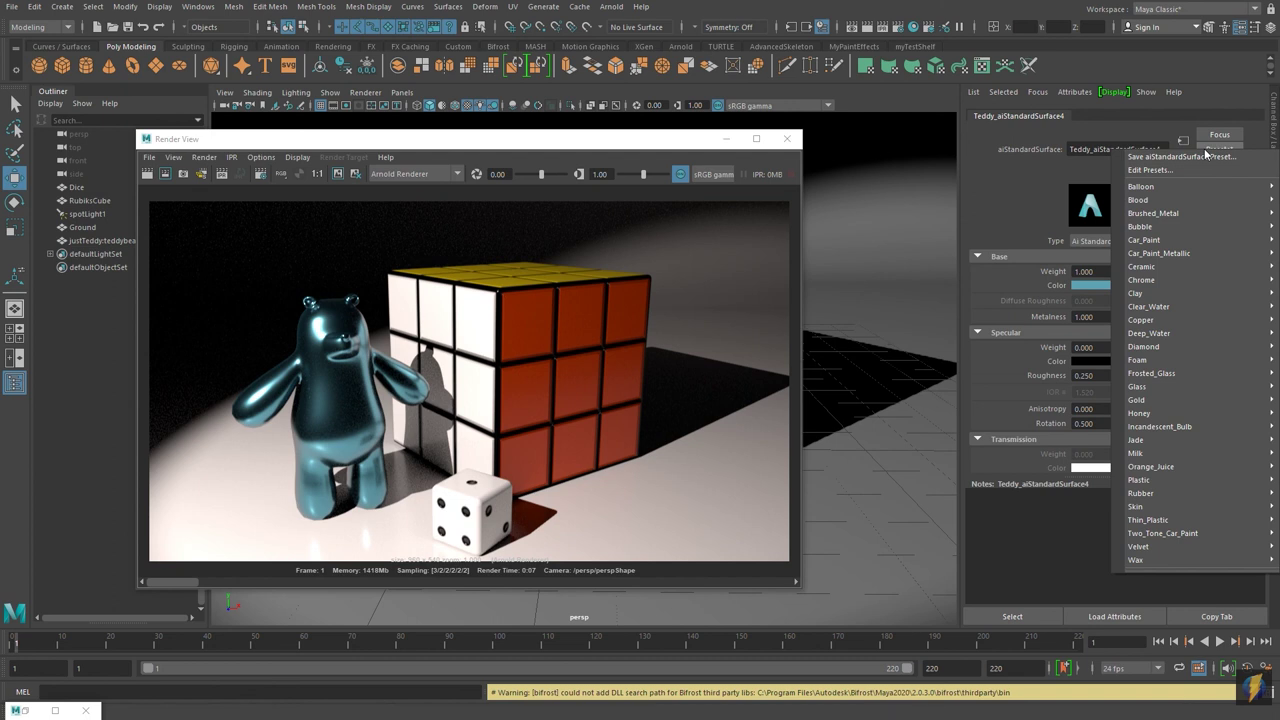
mouse_move(1151, 391)
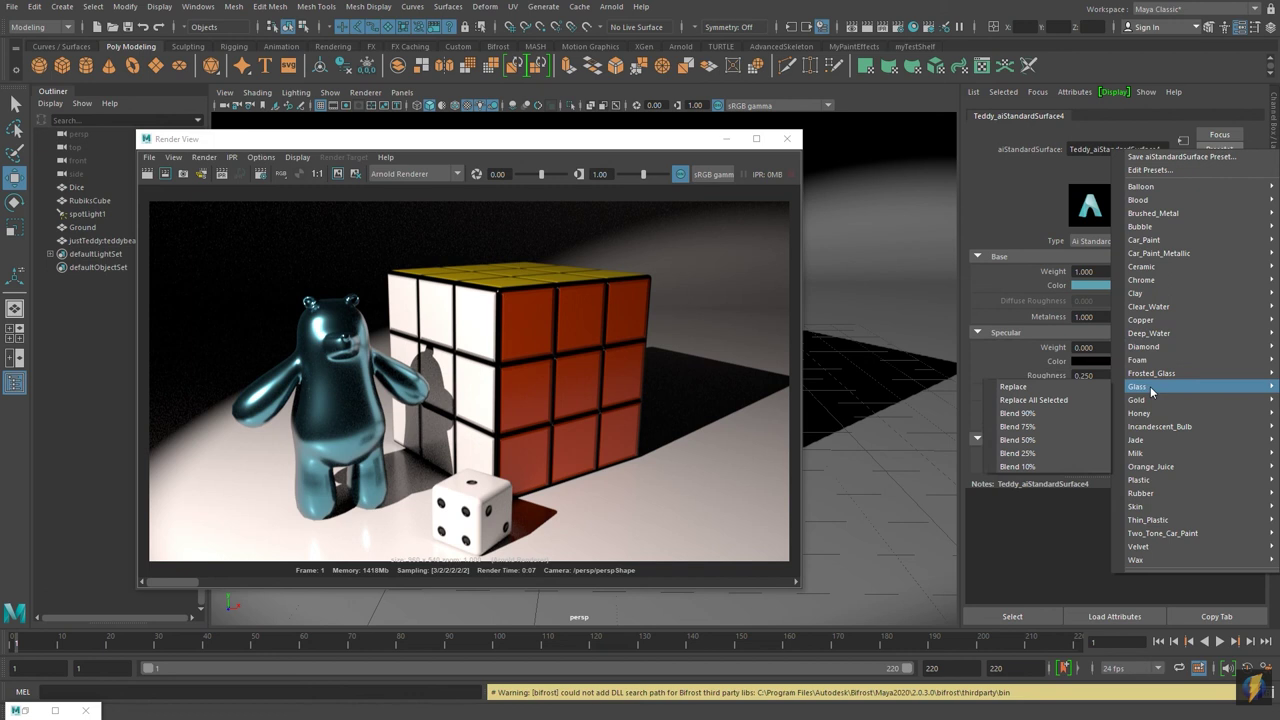
click(1043, 387)
drag(584, 139, 626, 167)
click(192, 198)
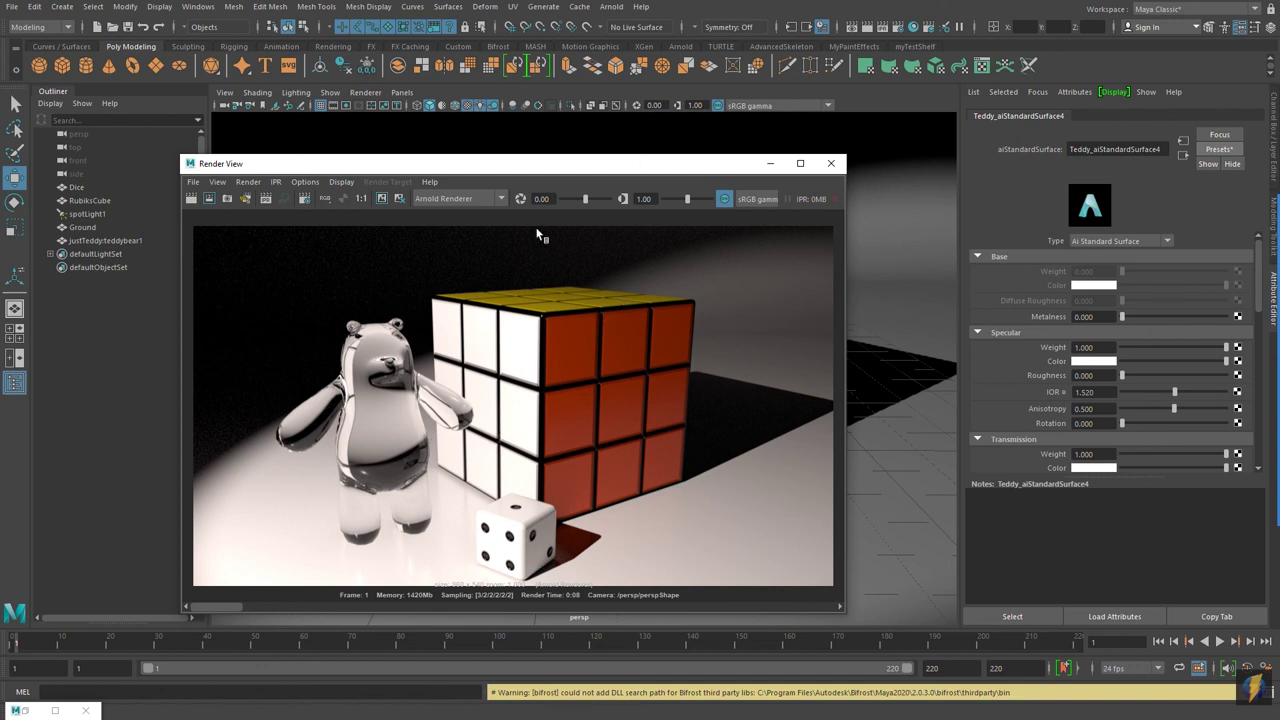
- Minimize the render window and move the teddy bear across the ground to stand in front of the Rubik's cube and dice
drag(441, 170, 392, 475)
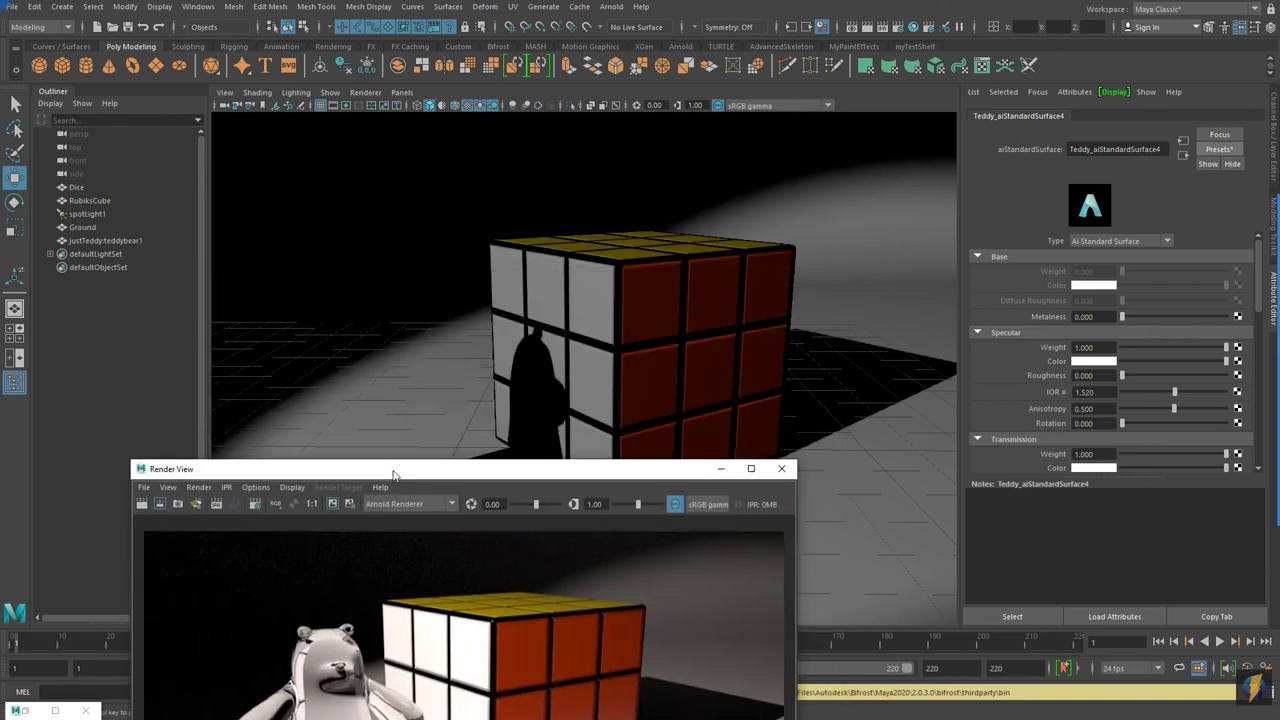
click(400, 346)
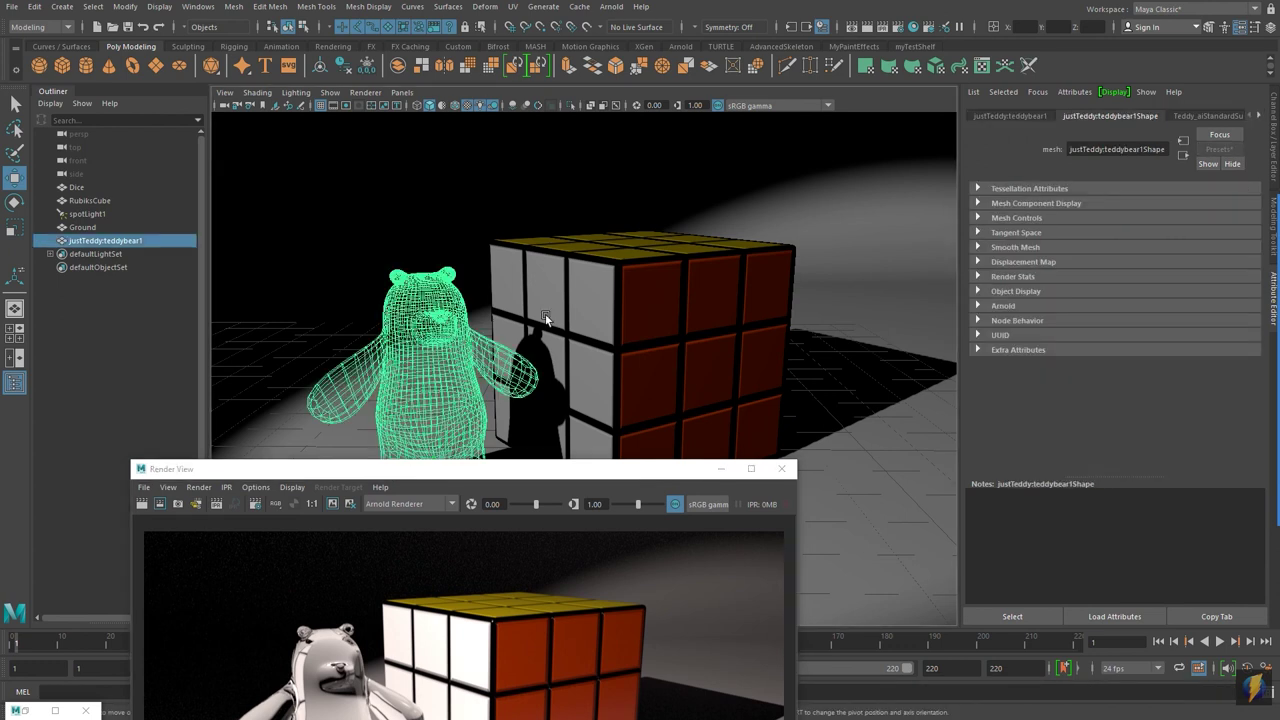
click(721, 468)
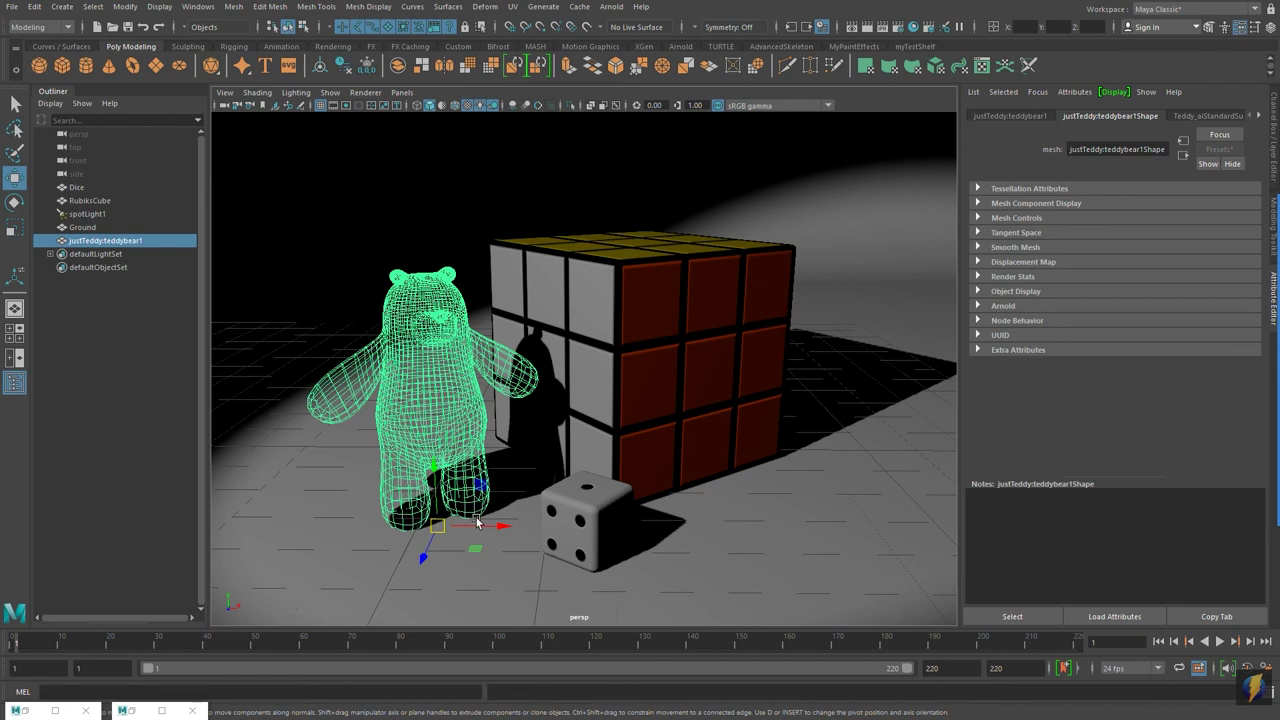
drag(478, 549, 663, 538)
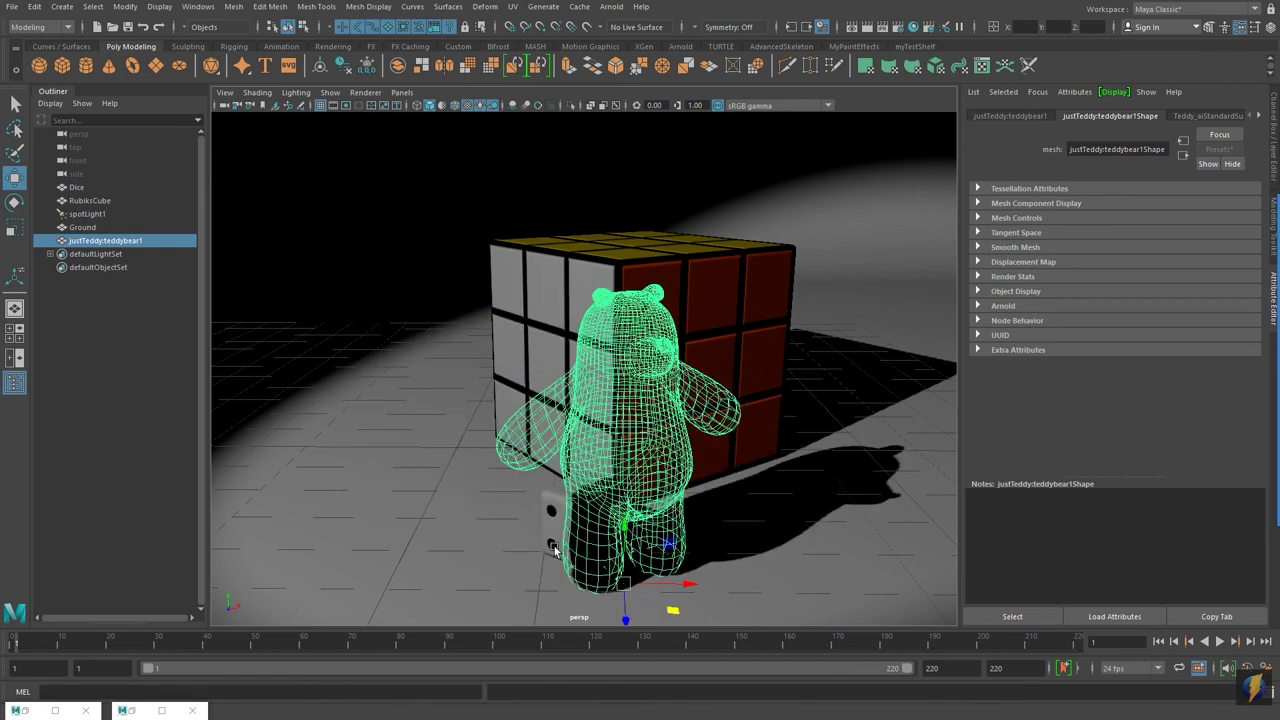
- Move the dice out from behind the teddy bear onto the open ground beside the Rubik's cube's white face
click(612, 552)
drag(633, 558, 499, 497)
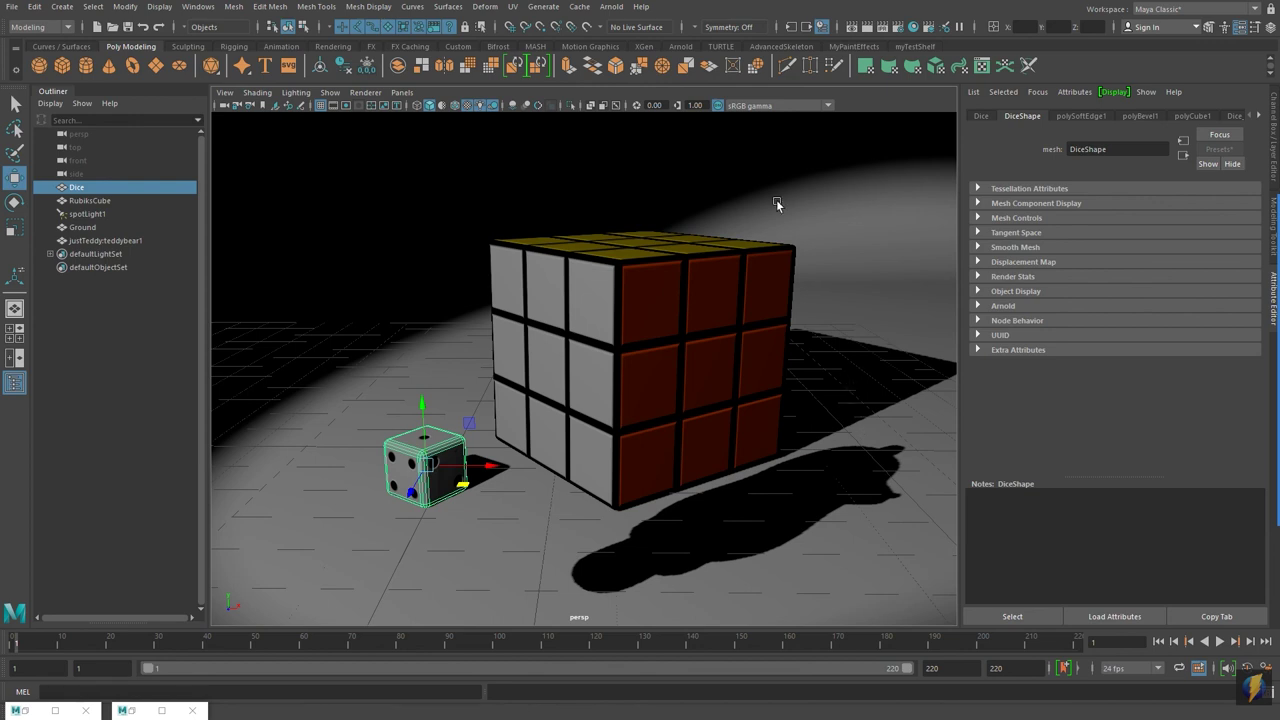
- Check the viewport in plain shaded, textured and lit display, then render the frame and bring the whole render window into view
key(5)
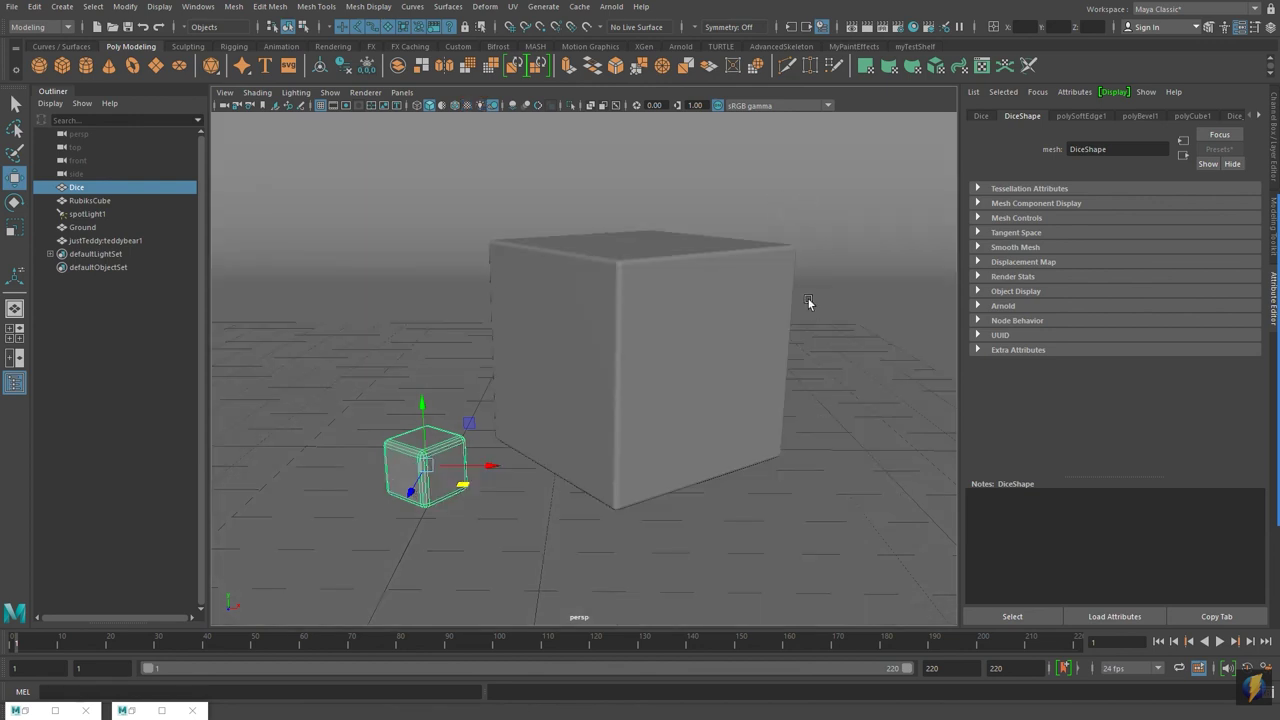
key(6)
key(7)
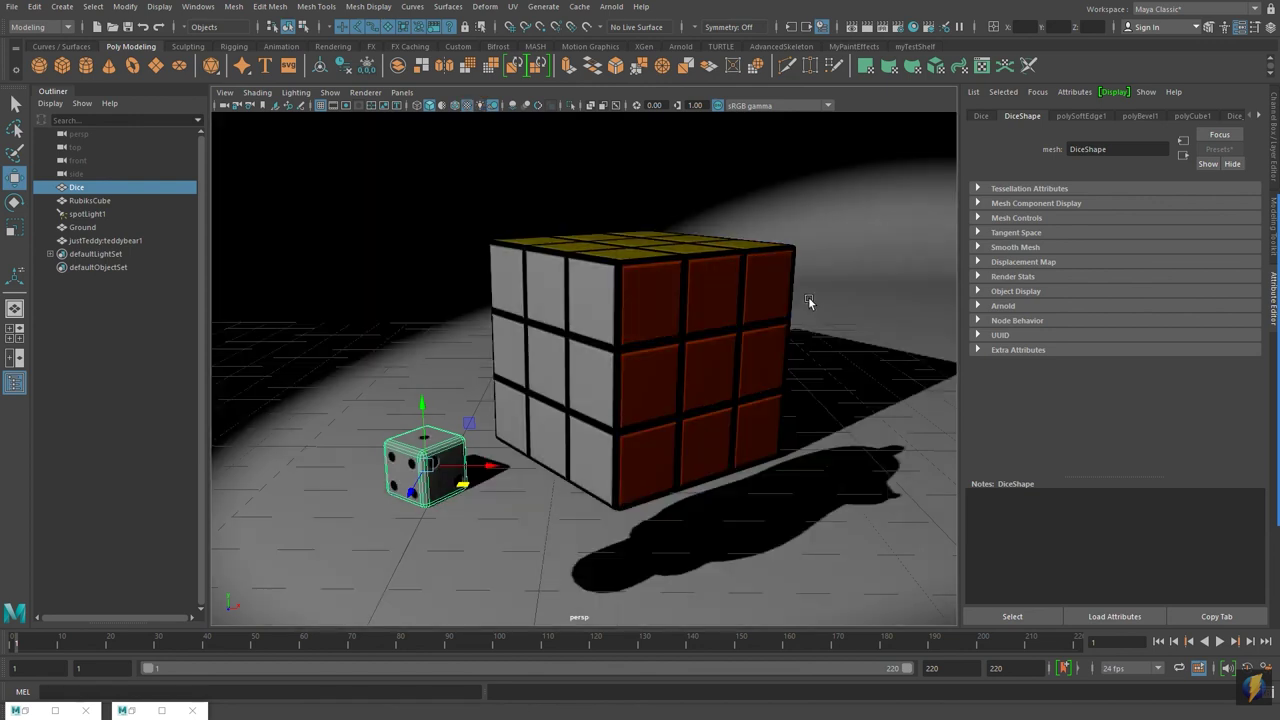
click(867, 27)
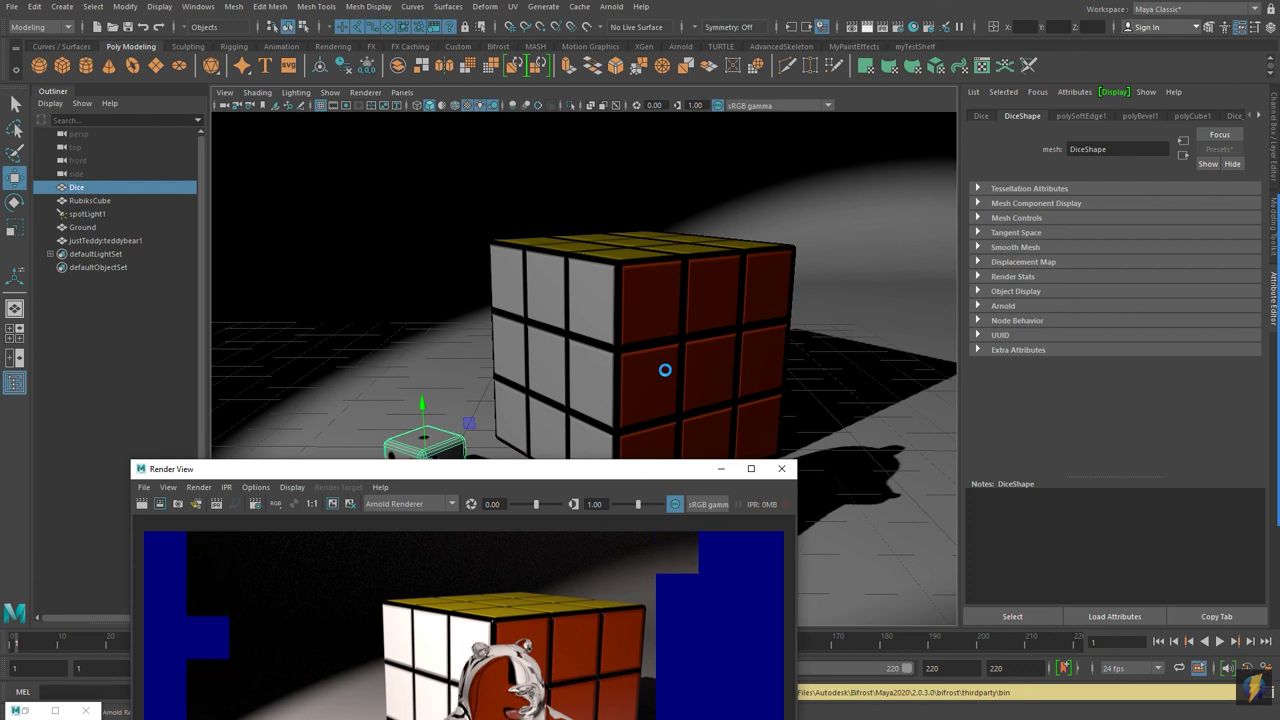
drag(671, 468, 665, 147)
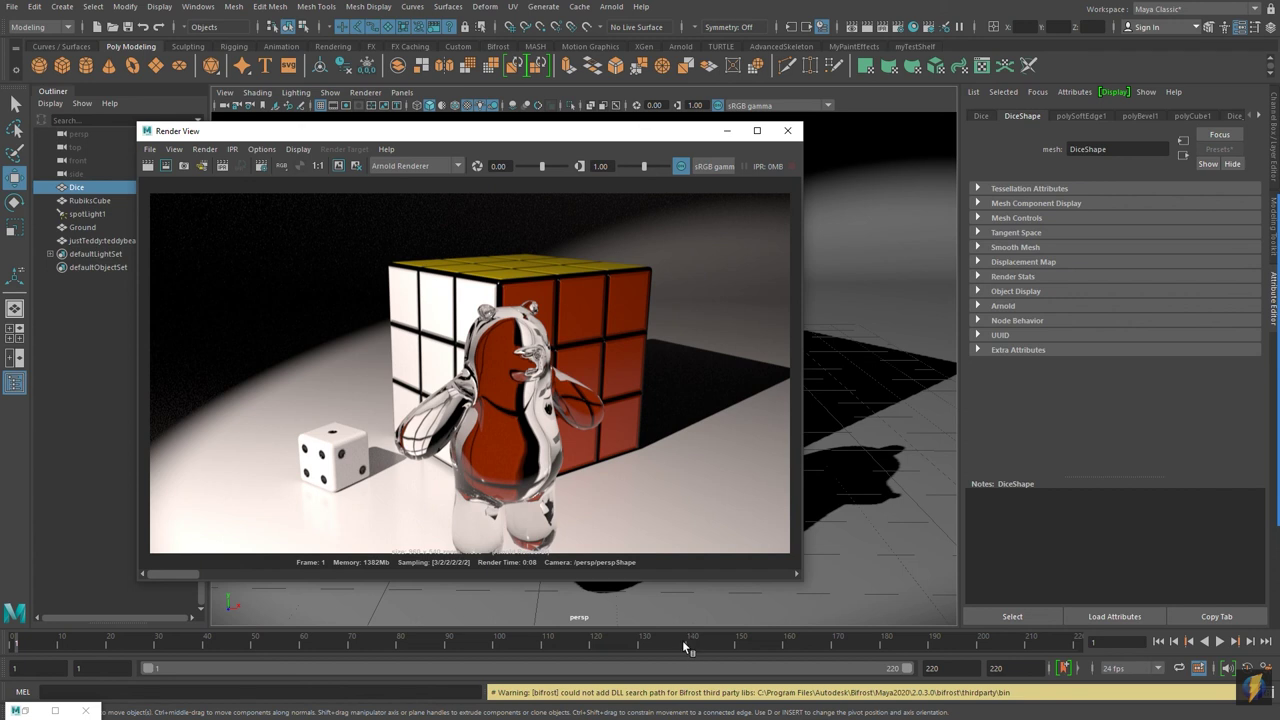
- Set the Arnold Camera (AA) samples to 1 in the render settings and render the frame again
click(898, 28)
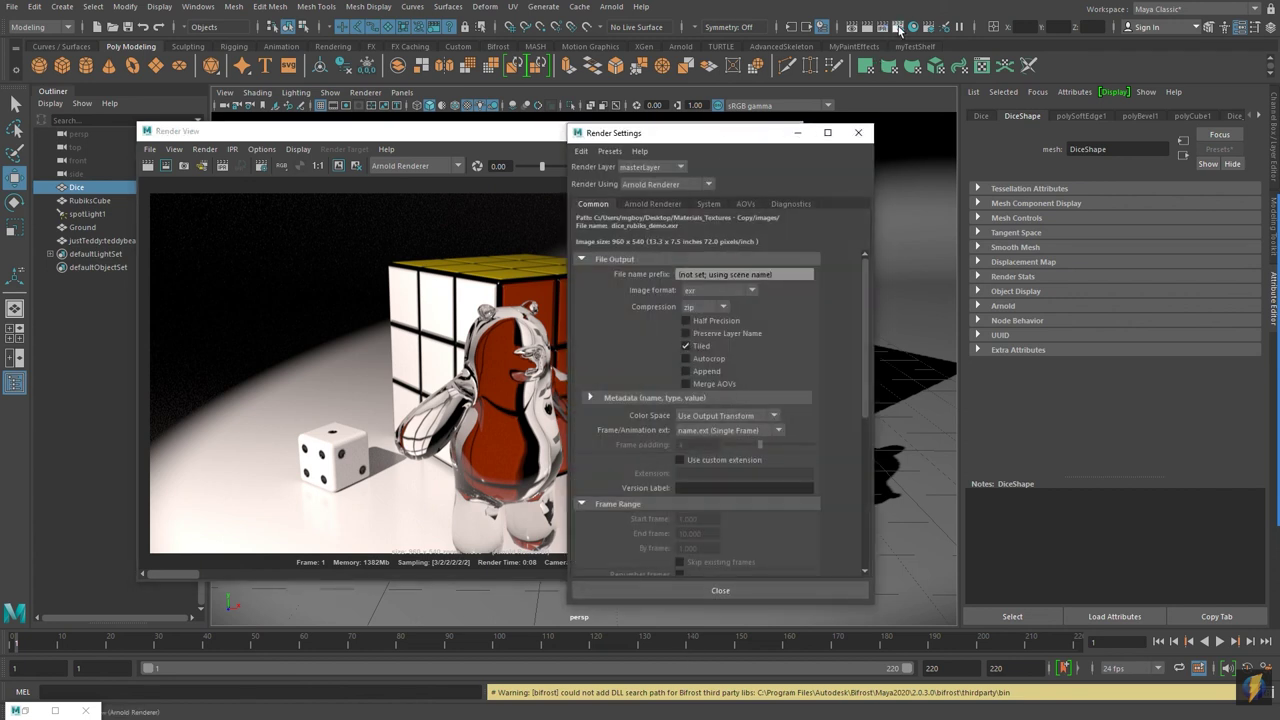
click(642, 205)
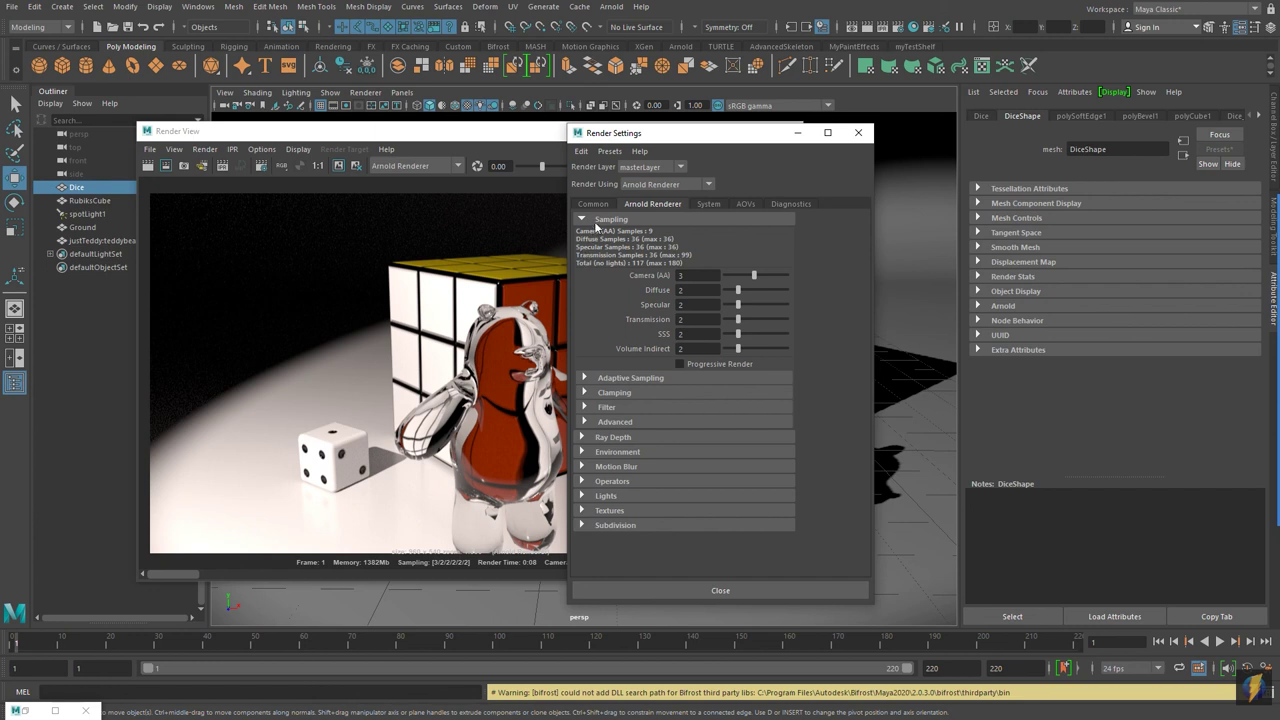
drag(692, 142, 929, 139)
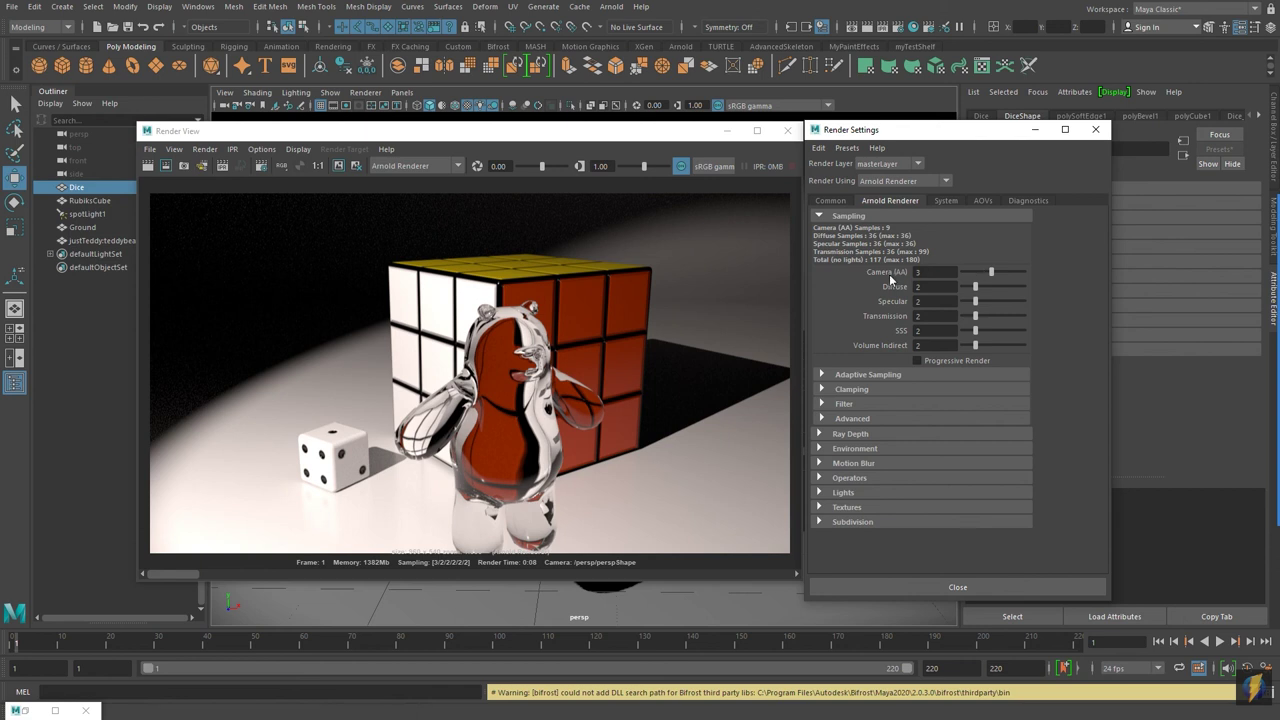
mouse_move(990, 272)
mouse_down()
mouse_move(957, 273)
mouse_move(982, 272)
mouse_up()
click(147, 166)
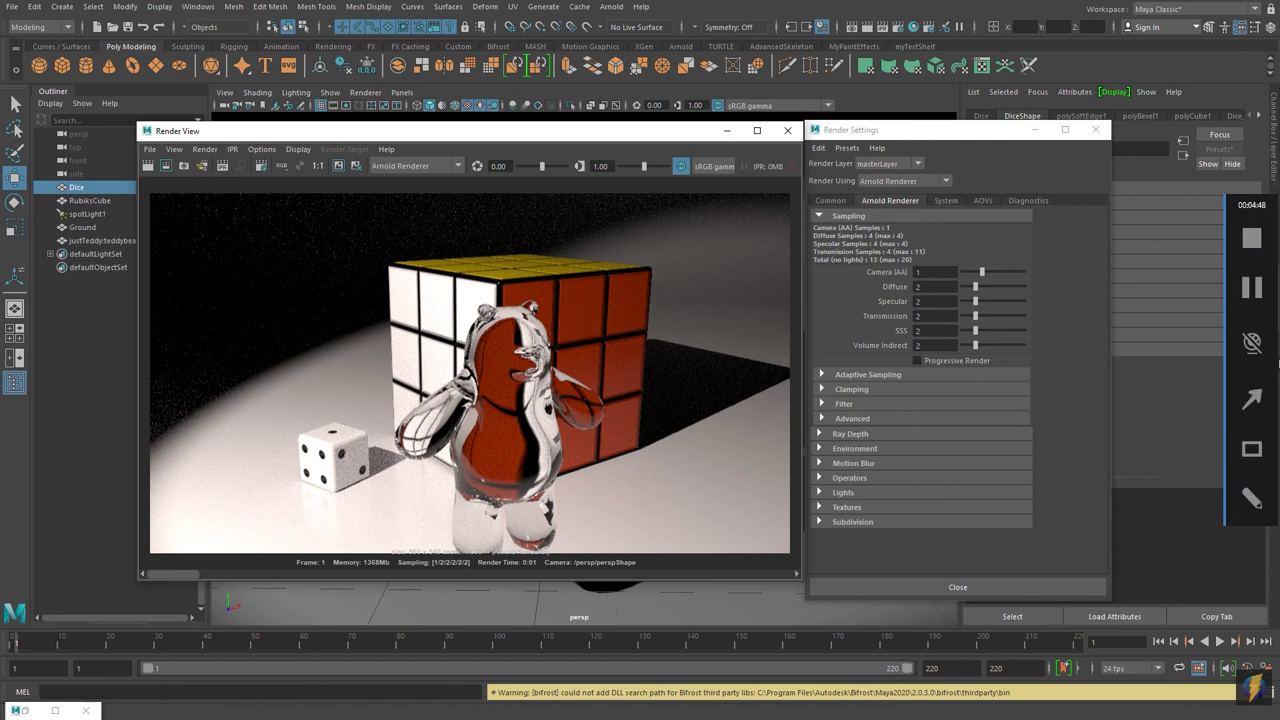
mouse_move(679, 430)
mouse_down()
mouse_move(606, 251)
mouse_move(549, 223)
mouse_move(309, 229)
mouse_move(624, 232)
mouse_move(280, 286)
mouse_move(214, 400)
mouse_move(300, 246)
mouse_move(706, 246)
mouse_up()
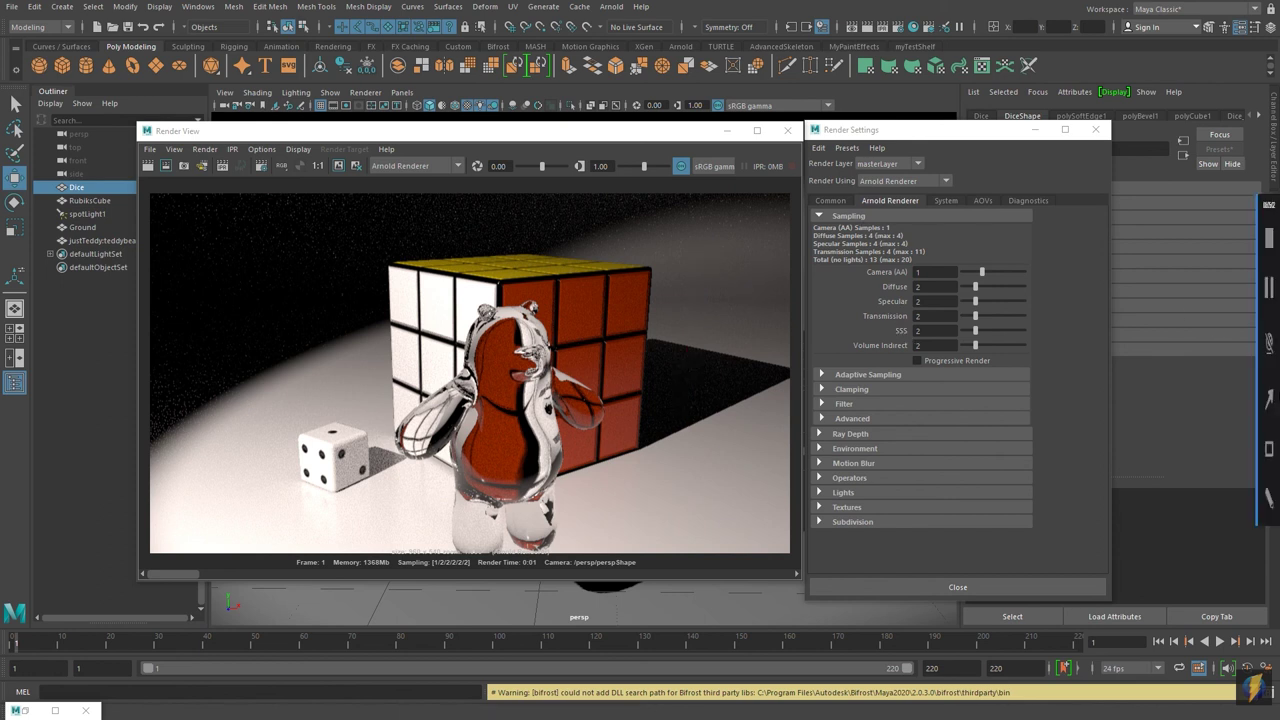
drag(812, 199, 933, 271)
mouse_move(828, 212)
mouse_down()
mouse_move(872, 282)
mouse_move(870, 340)
mouse_move(868, 272)
mouse_move(868, 345)
mouse_move(880, 280)
mouse_up()
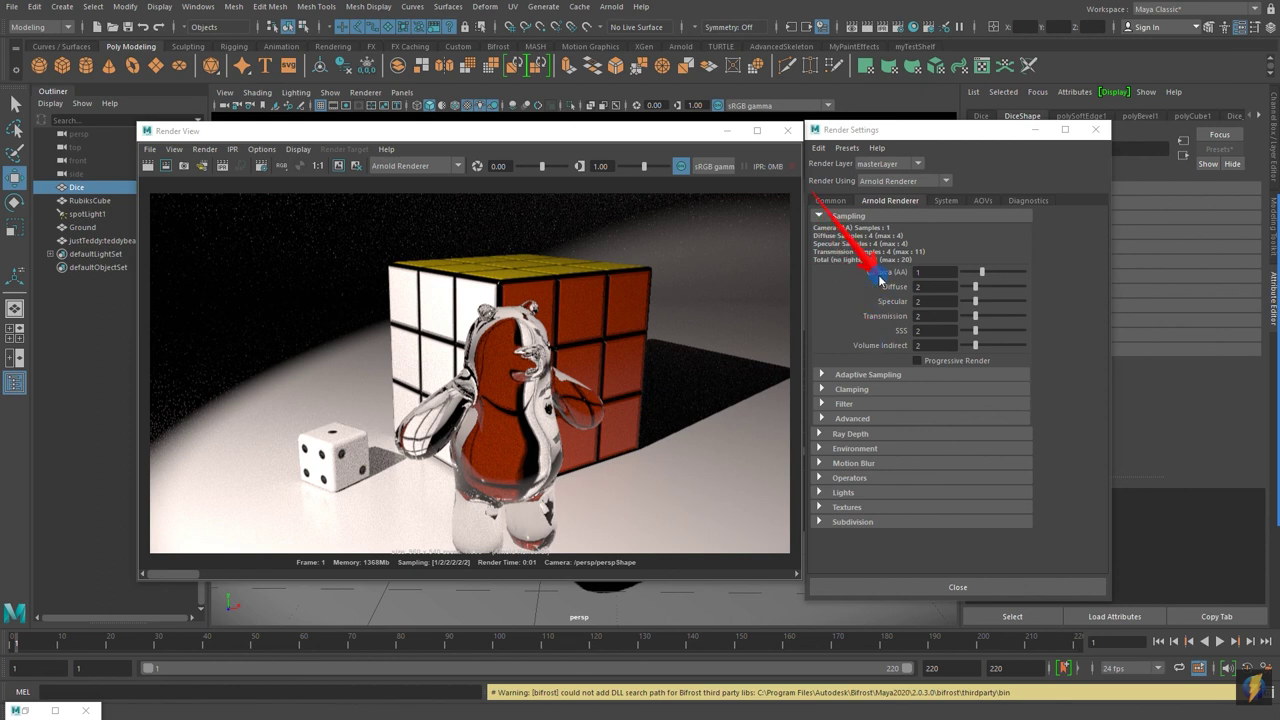
- Set the Arnold Camera (AA) samples to 3 and start a new render of the frame
click(929, 273)
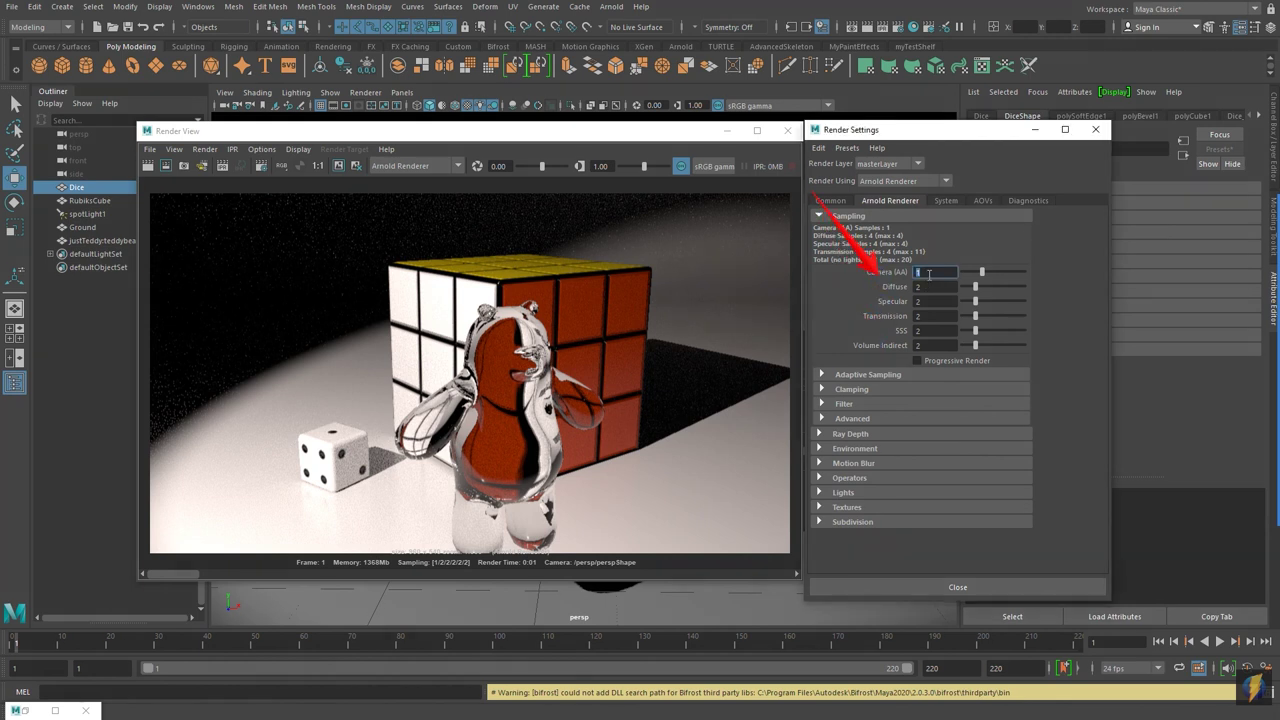
text(3)
key(Return)
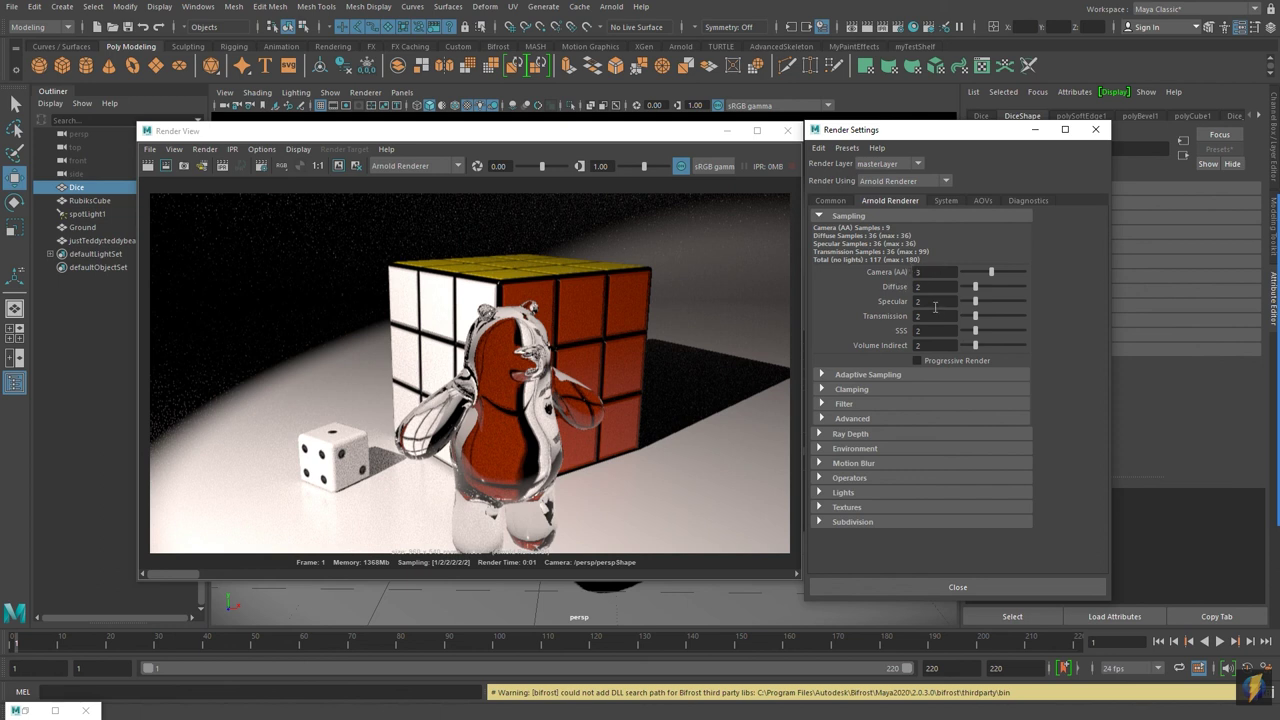
click(149, 166)
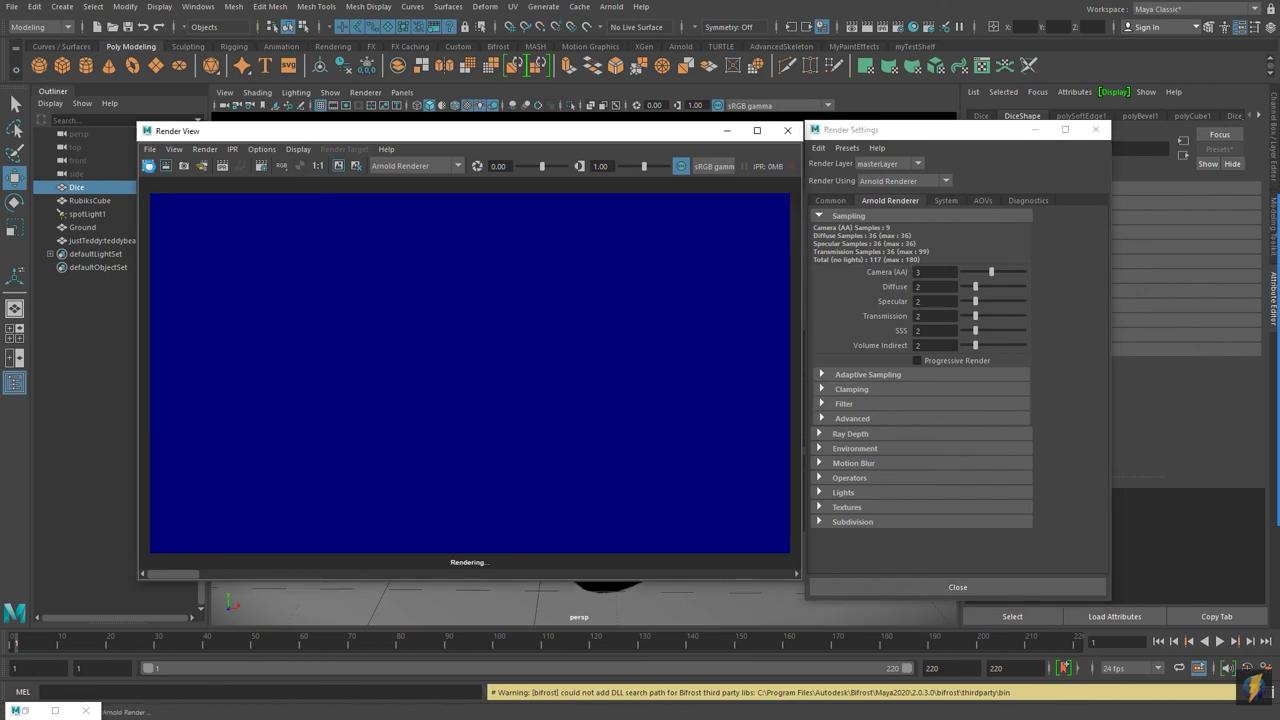